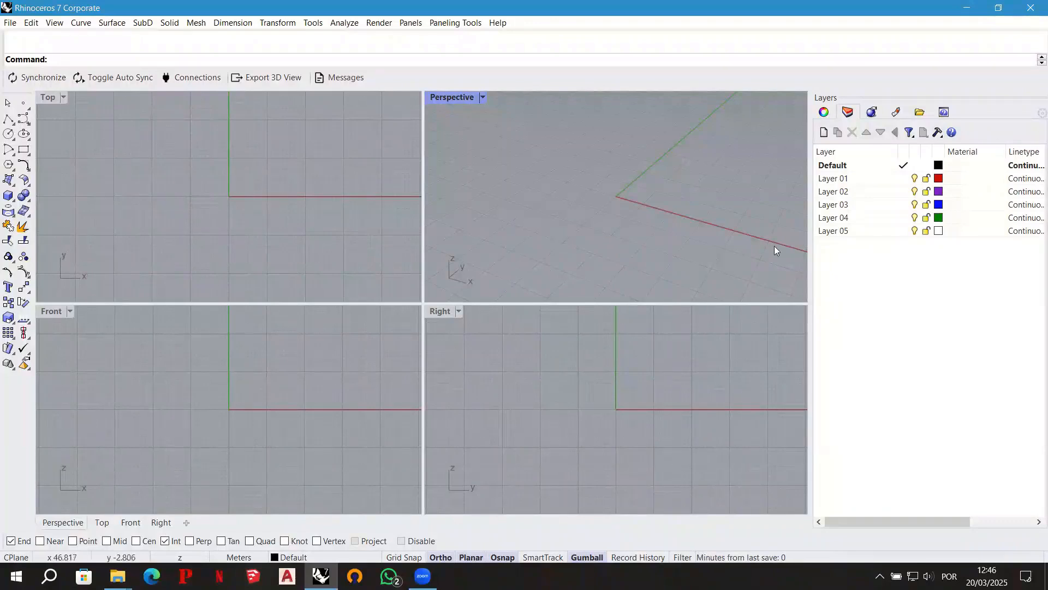
Delete Layer 01 through Layer 05, keeping only the Default layer.
click(843, 230)
shift+click(834, 179)
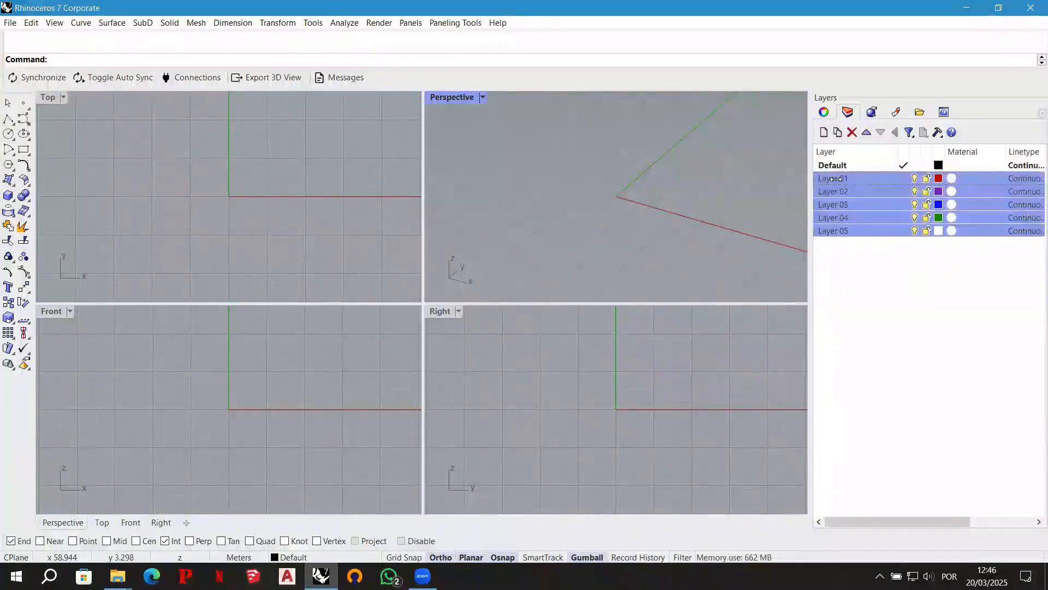
key(Delete)
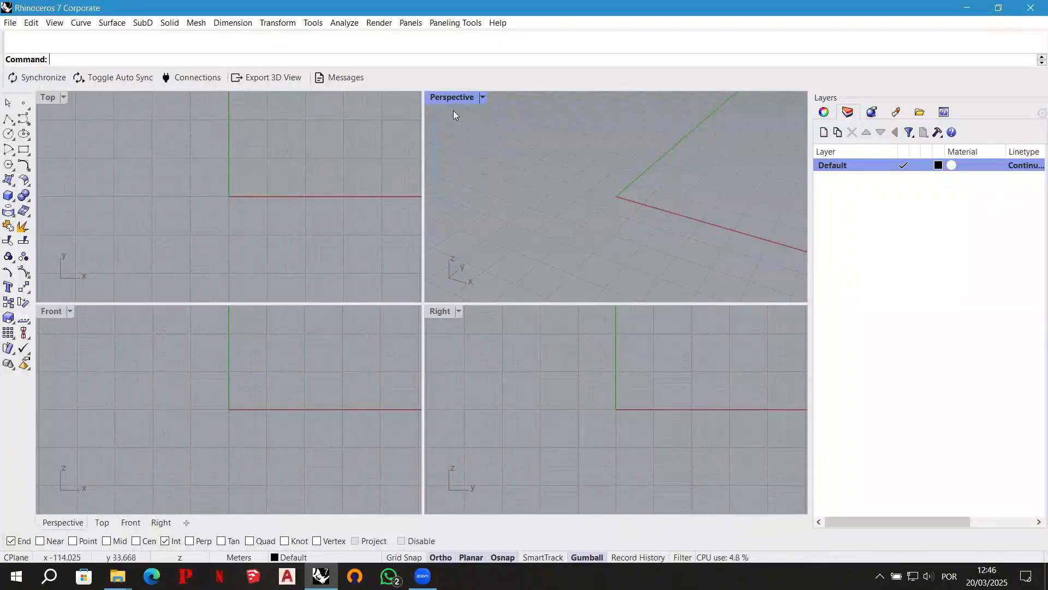
Maximize the Perspective view, launch Grasshopper, and dock its window beside the model view at roughly two-thirds of the screen width.
double_click(447, 97)
text(Grasshopper)
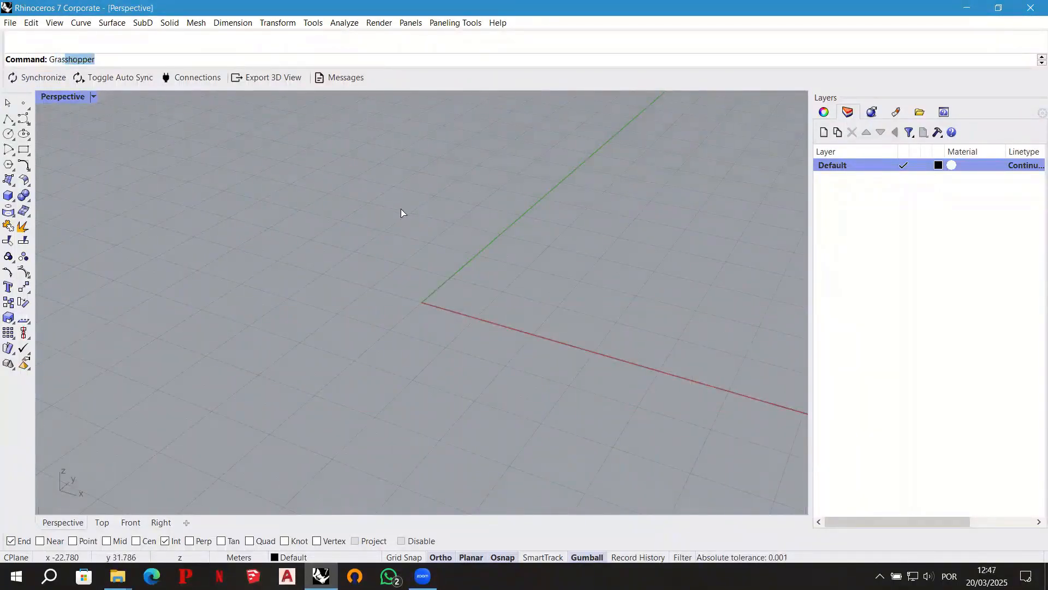
key(Return)
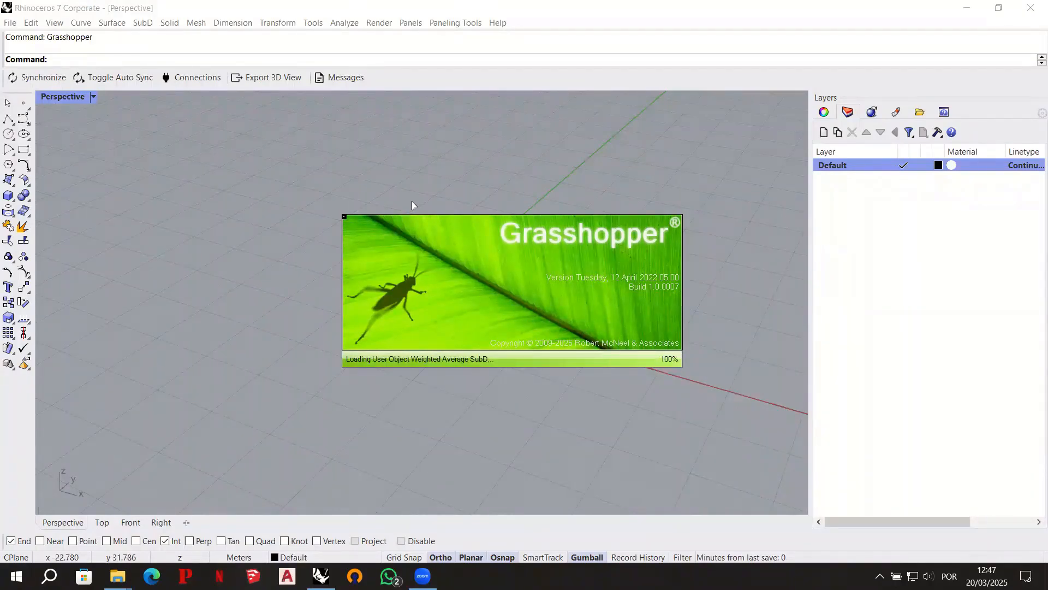
drag(359, 80, 1047, 229)
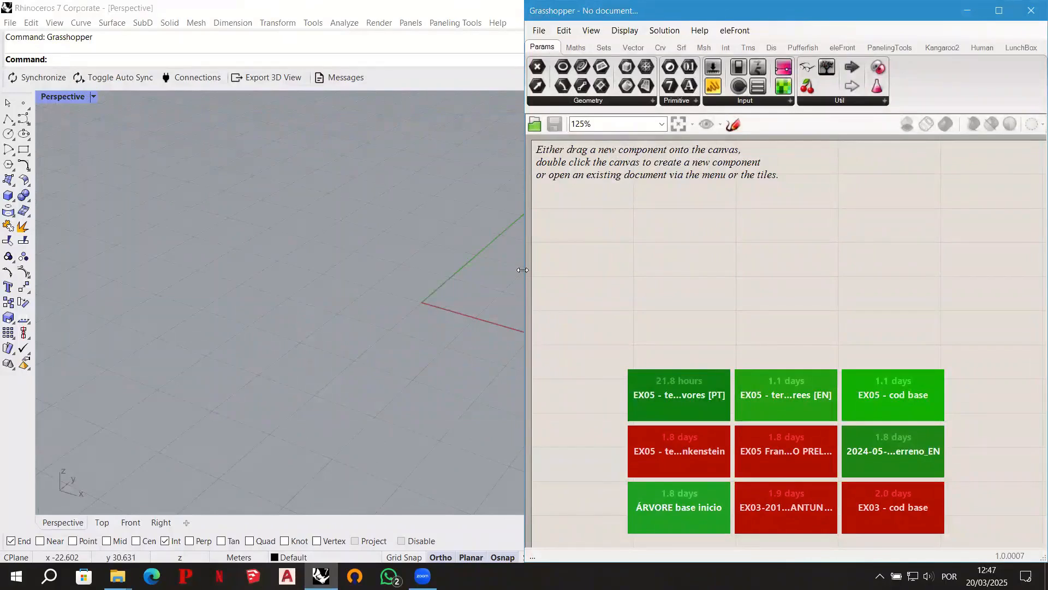
drag(522, 270, 383, 218)
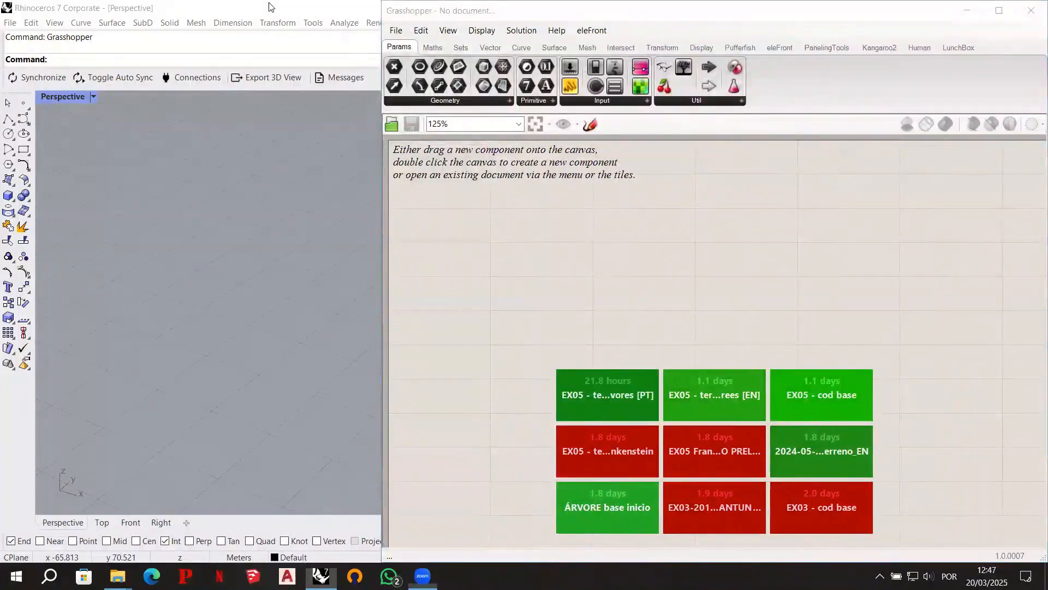
Open the Grasshopper definition "EX03 - cod base" from the folder "EX03 - terreno a partir de perfis".
click(396, 31)
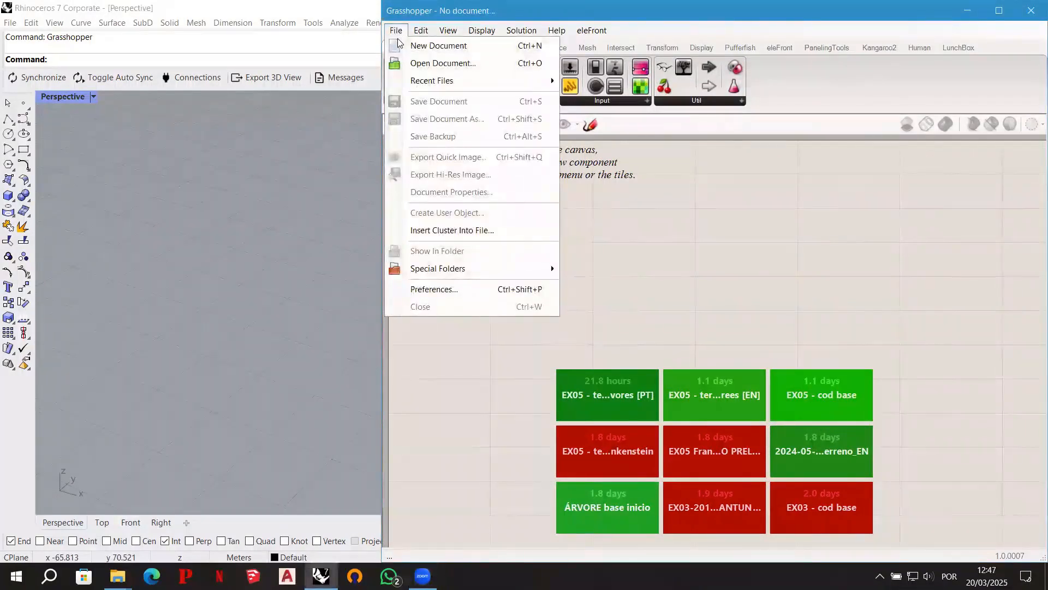
click(432, 63)
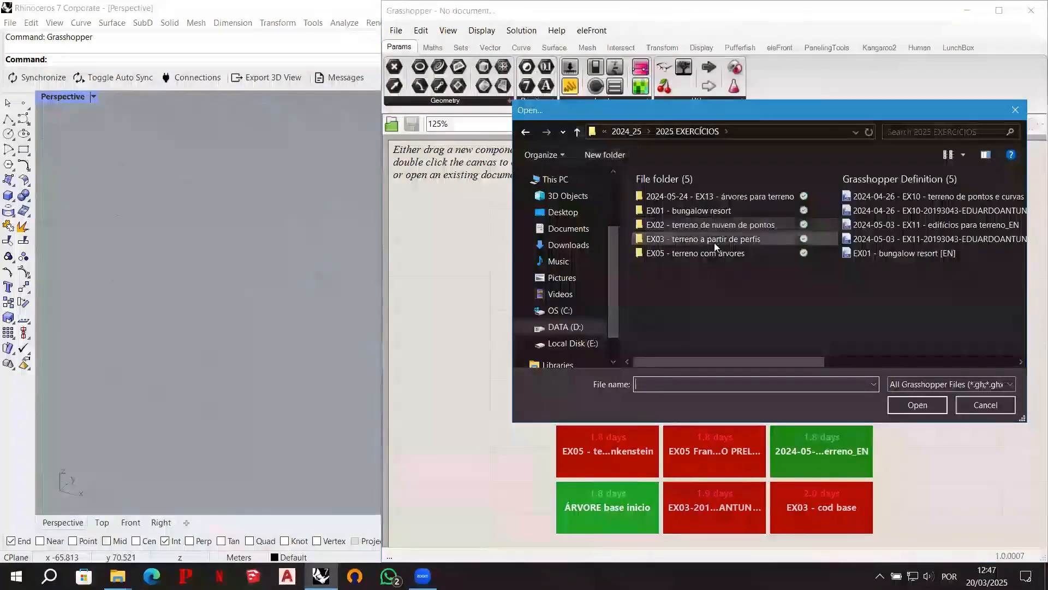
double_click(714, 243)
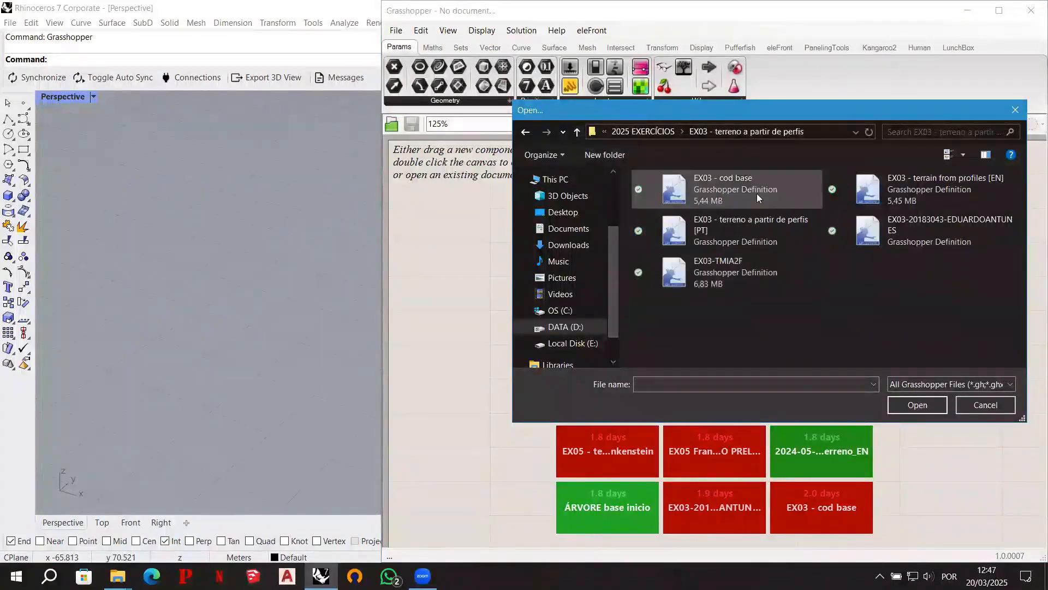
double_click(725, 181)
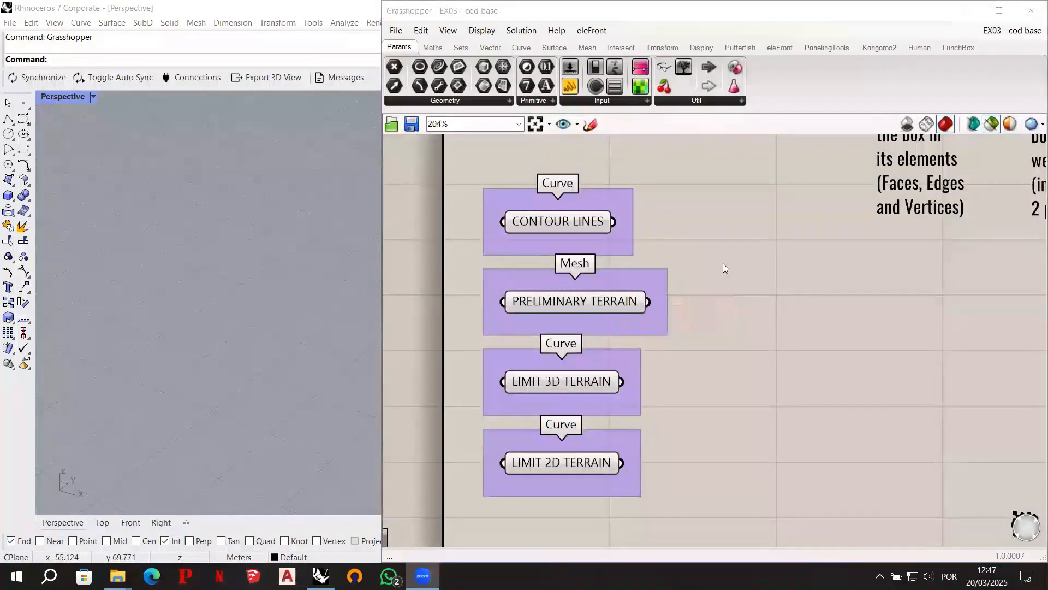
Check the Contour Lines, Preliminary Terrain, Limit 3D Terrain and Limit 2D Terrain parameters for their geometry in the model view.
click(731, 396)
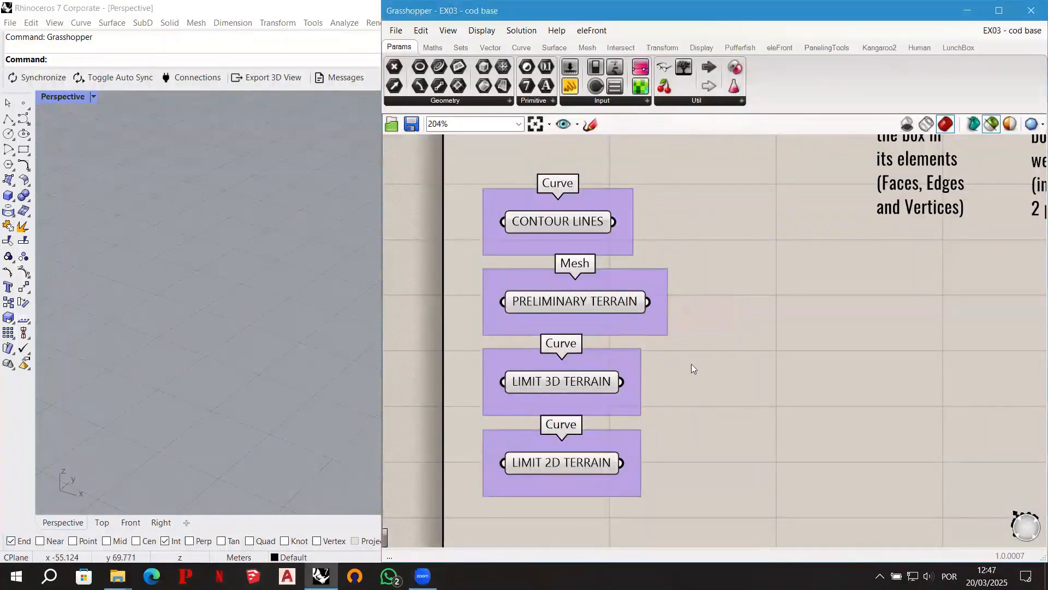
click(557, 225)
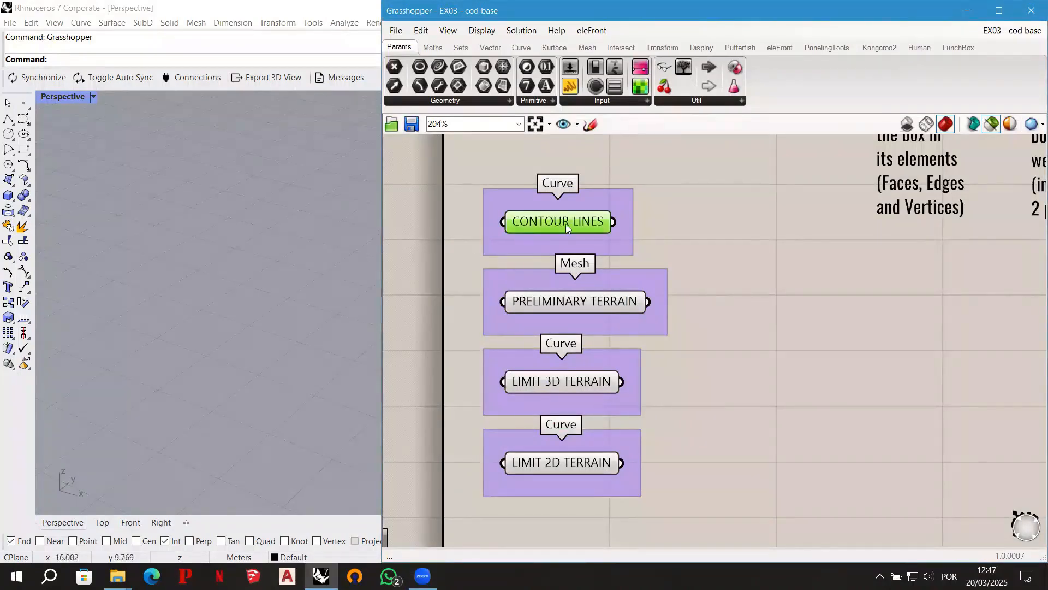
click(589, 305)
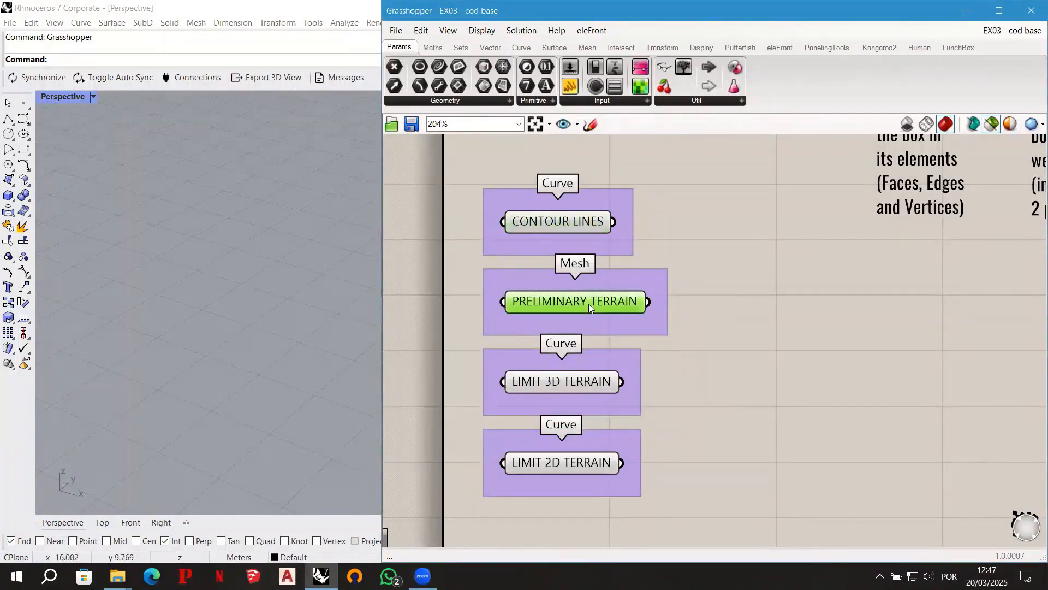
click(571, 385)
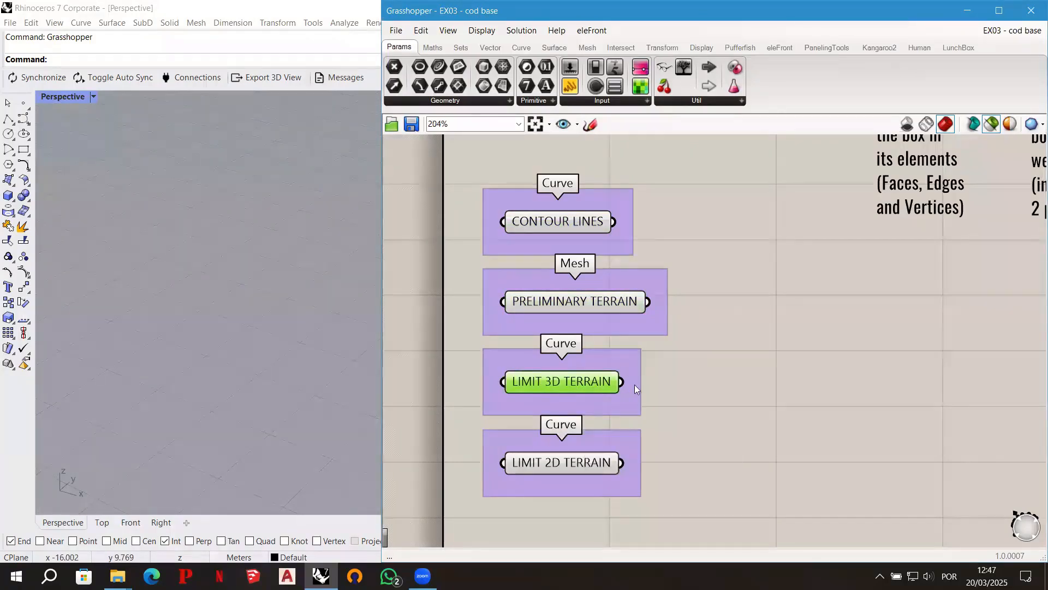
click(561, 471)
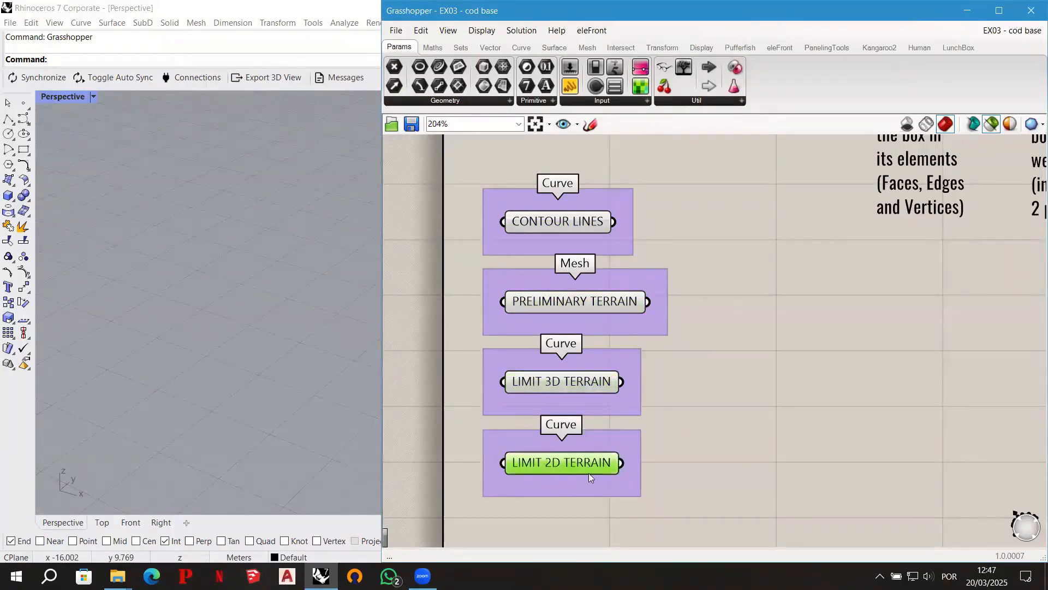
click(664, 426)
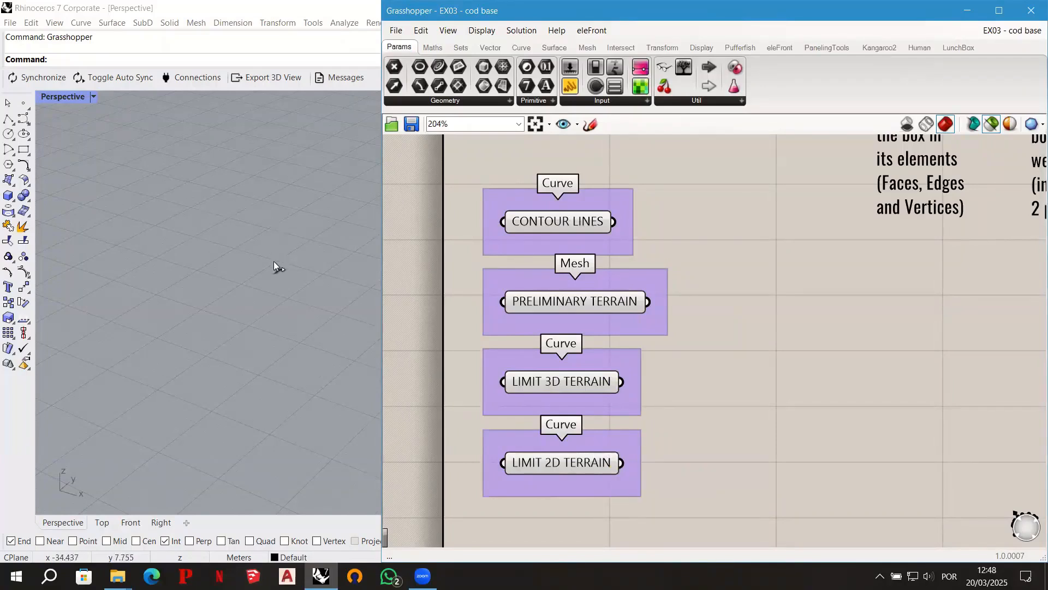
shift+right_drag(311, 302, 203, 310)
shift+right_drag(287, 307, 185, 310)
click(554, 219)
click(565, 303)
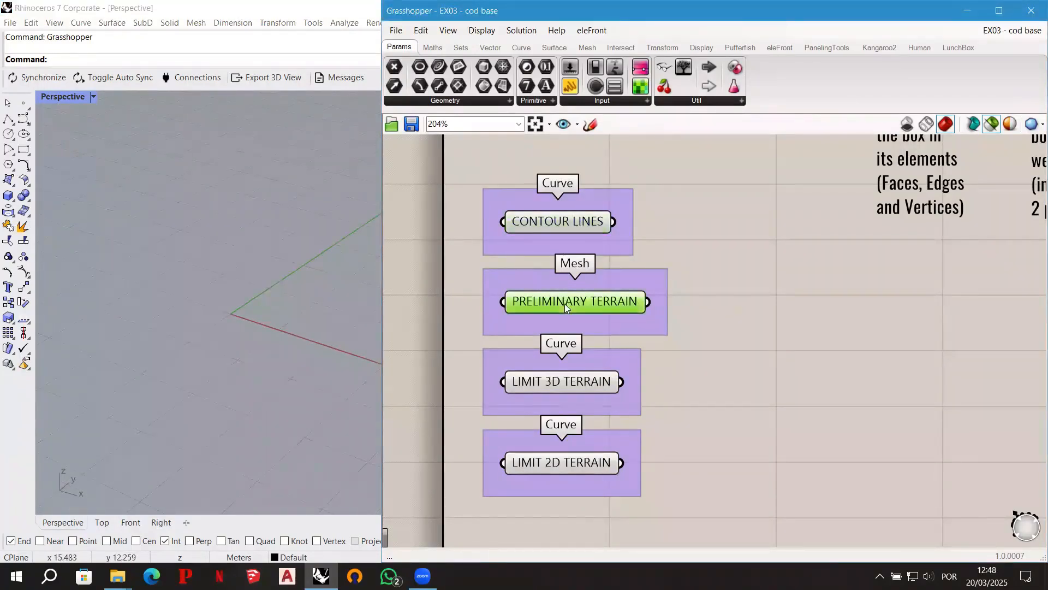
click(566, 382)
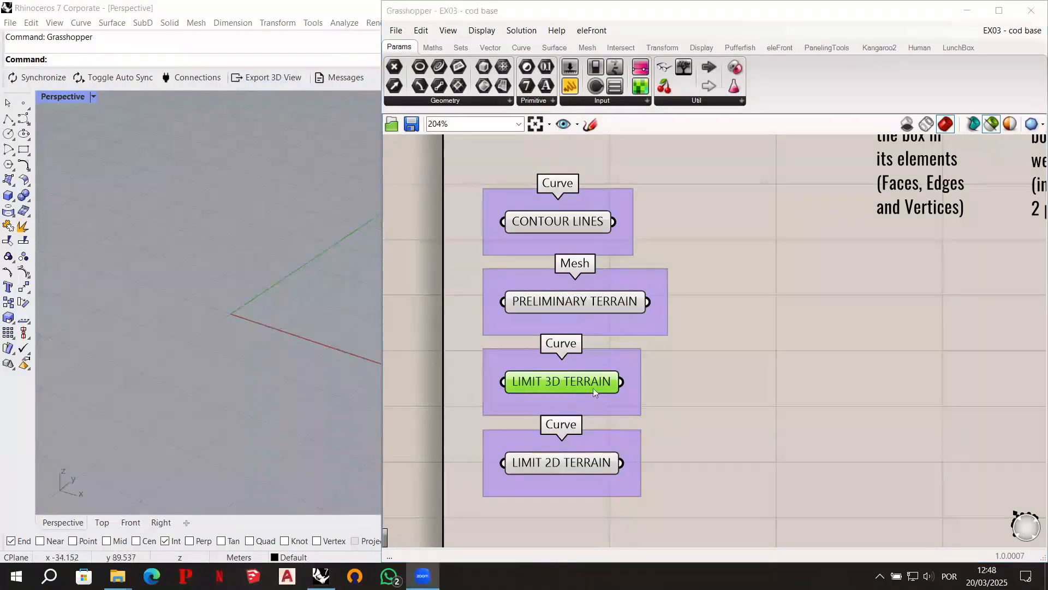
Zoom the model view on the preview of the Preliminary Terrain mesh.
click(593, 314)
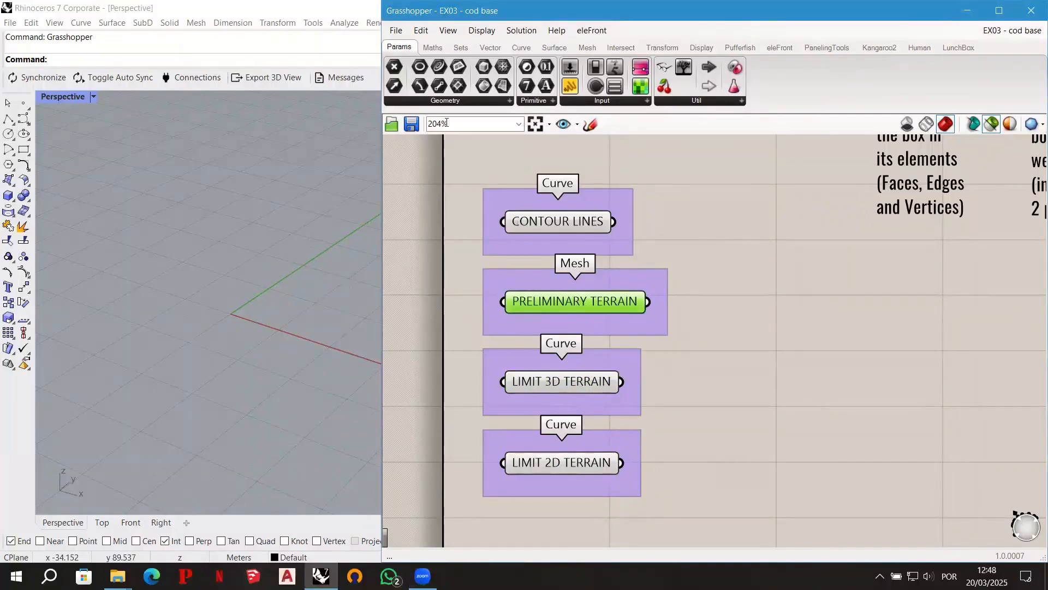
click(448, 30)
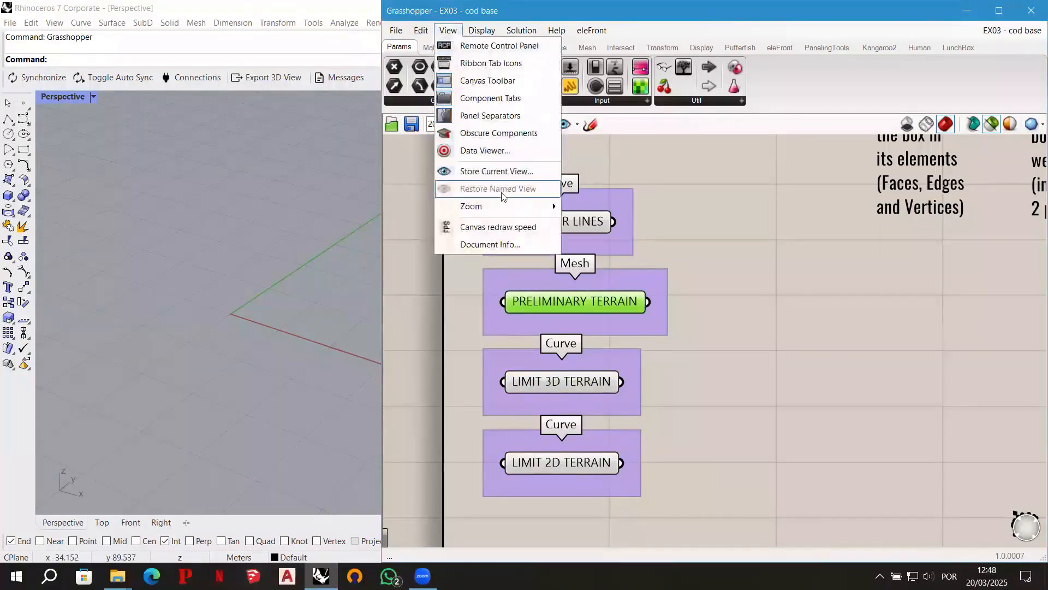
mouse_move(538, 210)
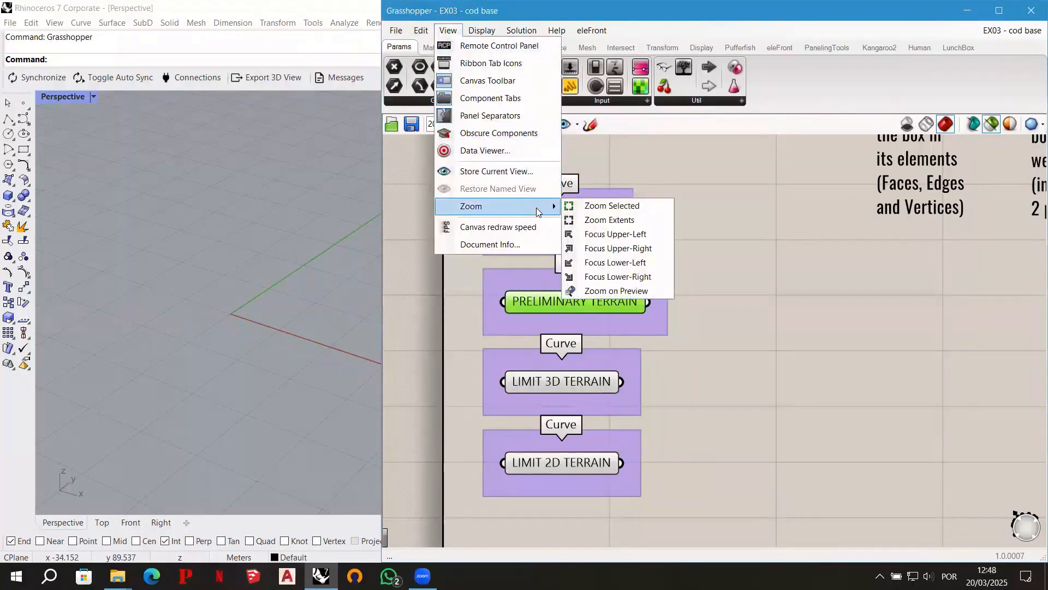
click(662, 294)
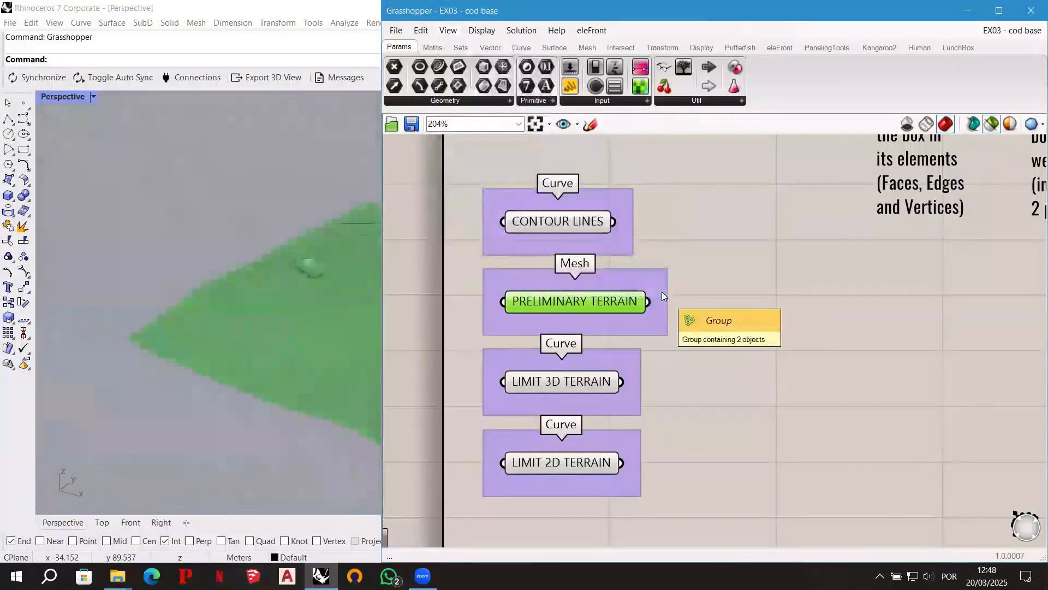
Examine the Preliminary Terrain mesh in the Perspective view, both as a whole and in its surface details.
right_drag(313, 274, 185, 266)
scroll(184, 265, down, 2)
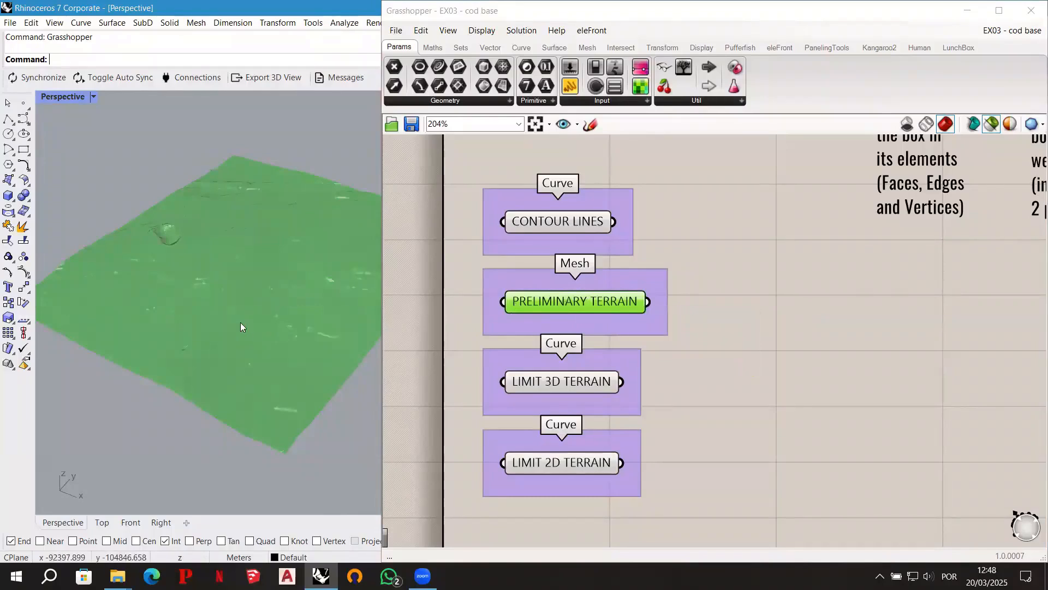
scroll(237, 322, down, 1)
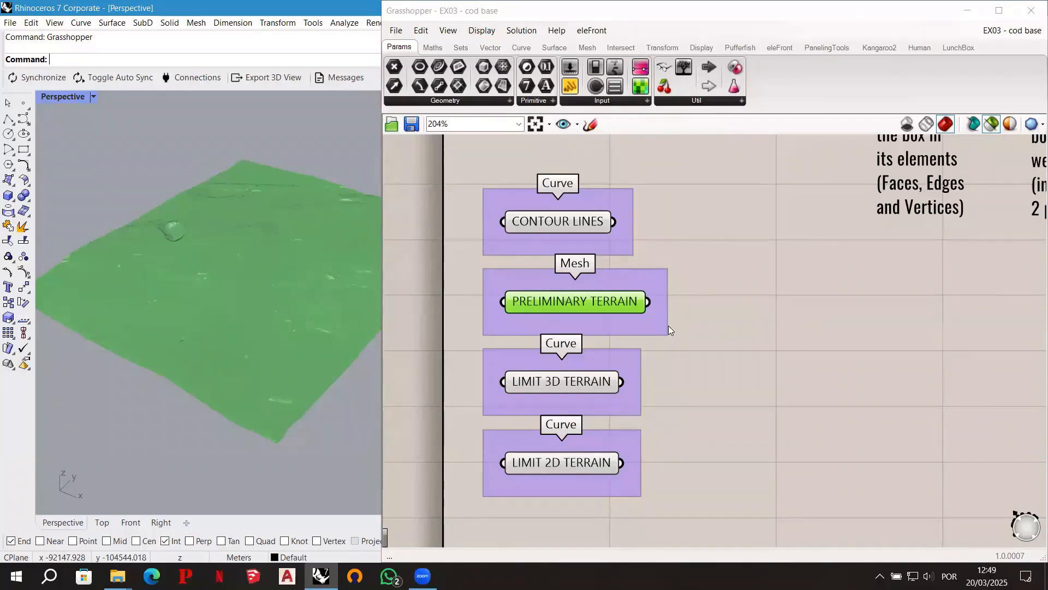
right_drag(282, 328, 280, 345)
scroll(246, 420, up, 8)
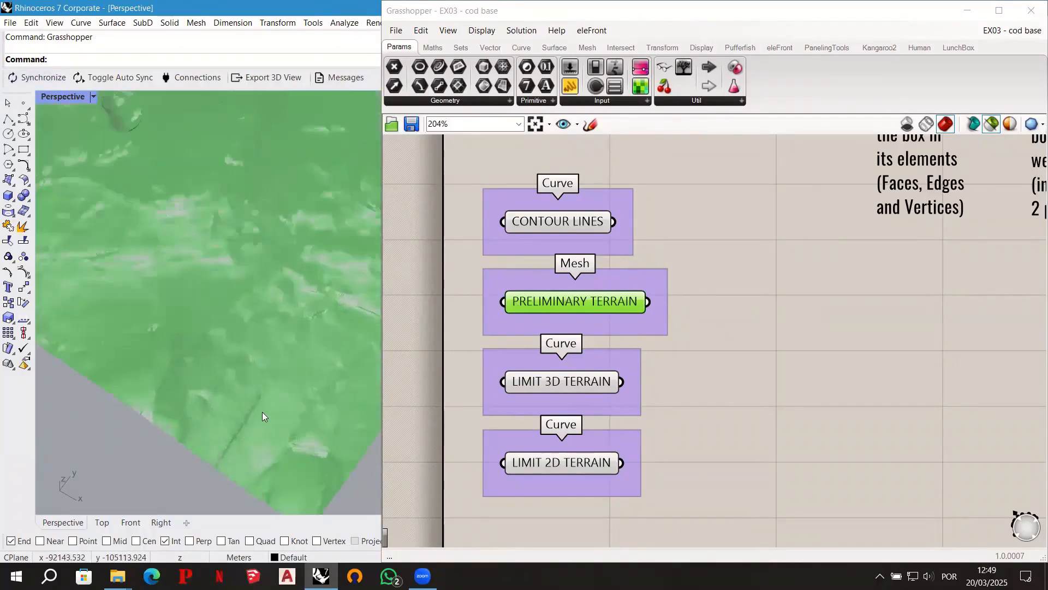
scroll(239, 391, up, 5)
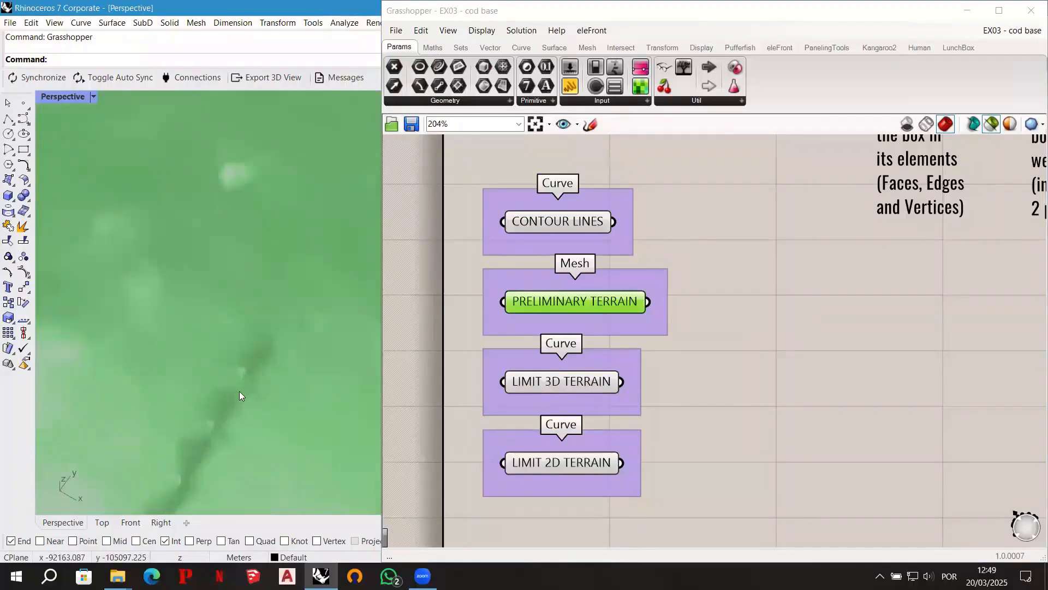
scroll(323, 245, up, 5)
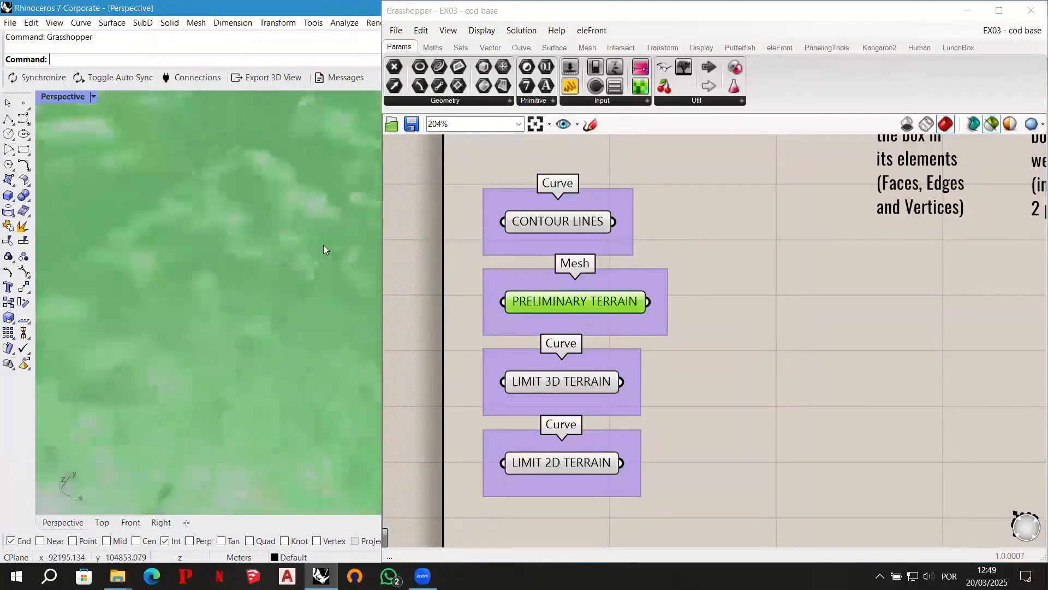
scroll(243, 252, up, 2)
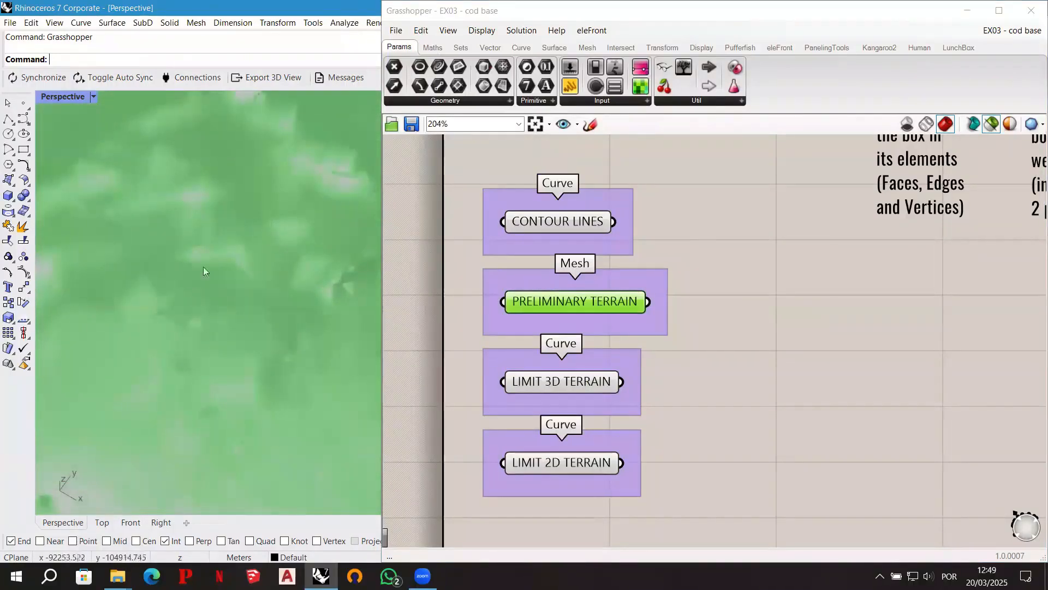
scroll(228, 339, down, 5)
scroll(228, 339, down, 8)
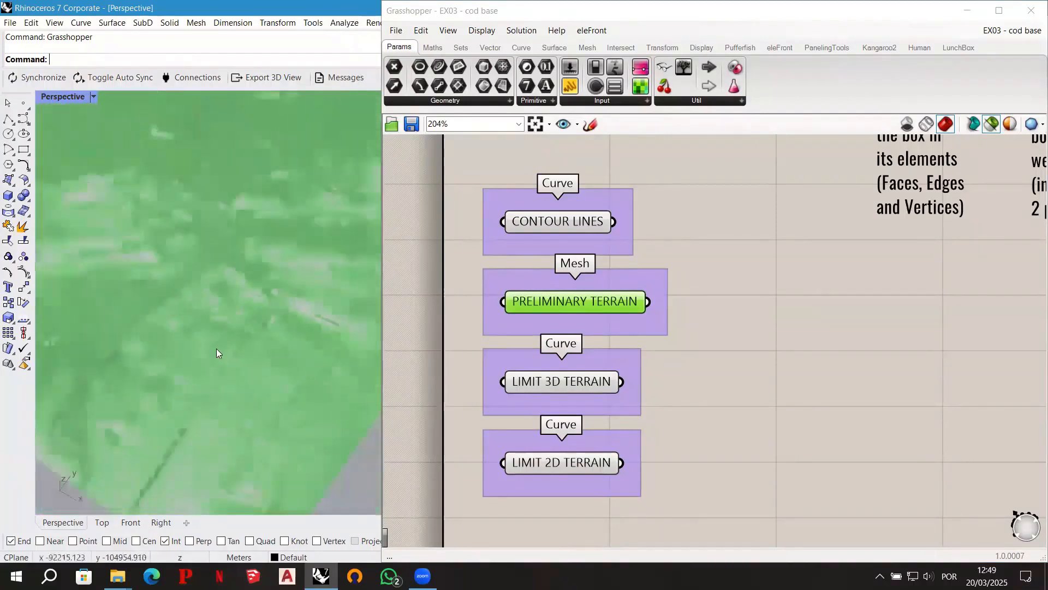
shift+right_drag(221, 299, 262, 307)
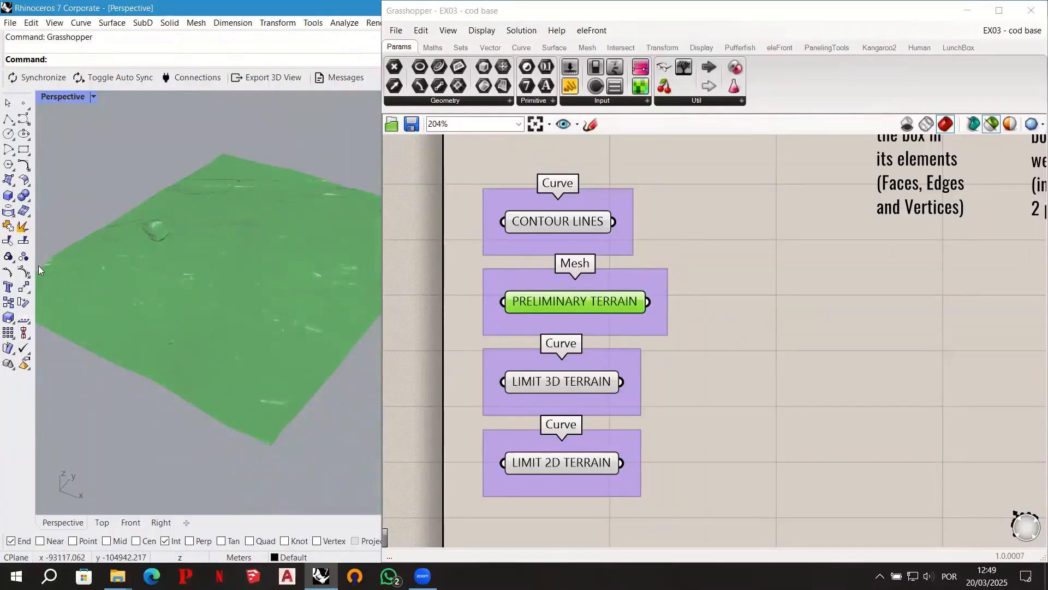
Sketch six roughly parallel, slanted wavy lines on the empty canvas beside the terrain parameters.
click(585, 130)
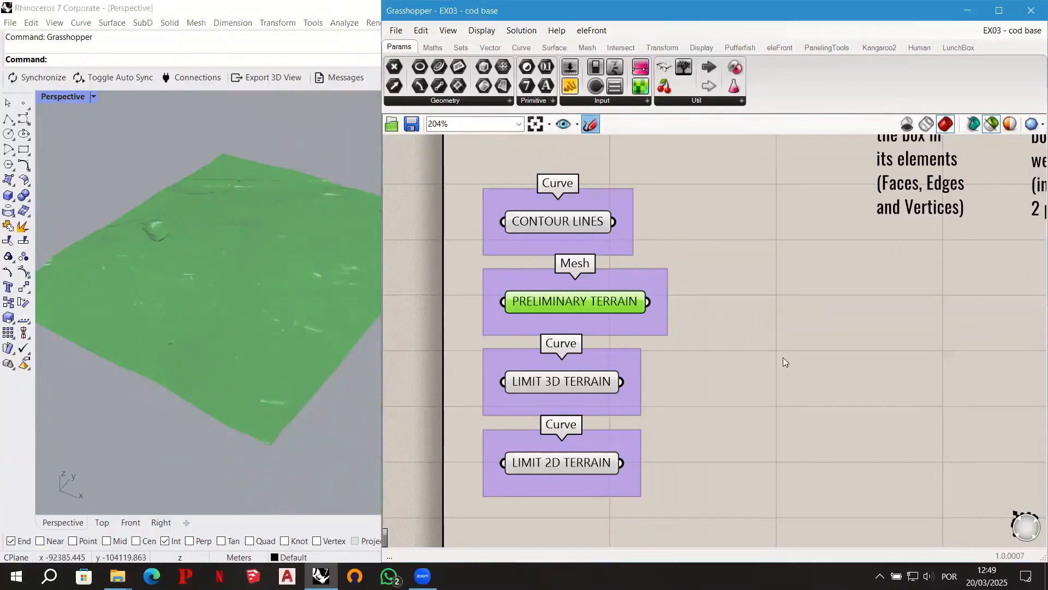
mouse_move(721, 391)
mouse_down()
mouse_move(744, 346)
mouse_move(829, 257)
mouse_move(744, 392)
mouse_move(832, 266)
mouse_up()
mouse_move(738, 409)
mouse_down()
mouse_move(788, 332)
mouse_move(845, 272)
mouse_move(760, 409)
mouse_move(853, 275)
mouse_up()
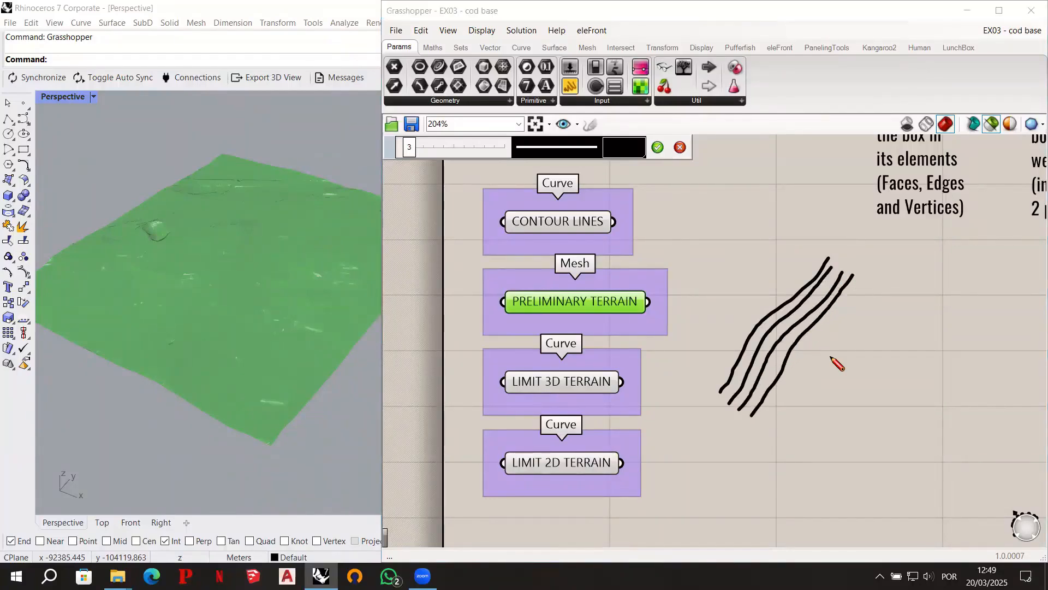
drag(765, 423, 866, 275)
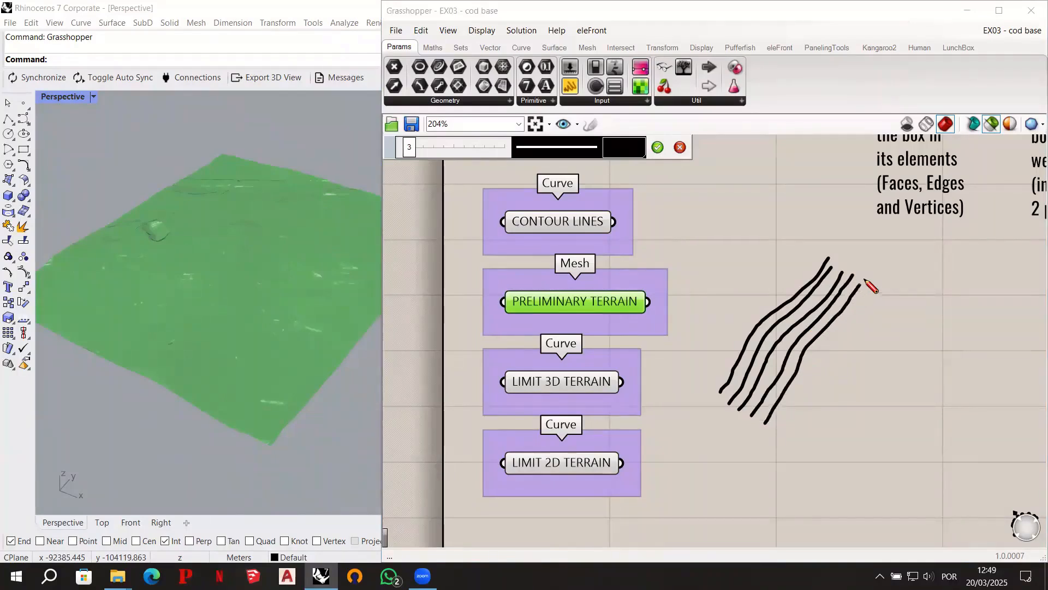
drag(781, 424, 872, 286)
Sketch eight cross strokes over the lower part of the slanted lines to form a mesh-like grid.
drag(722, 389, 801, 416)
drag(724, 377, 813, 403)
drag(732, 363, 819, 389)
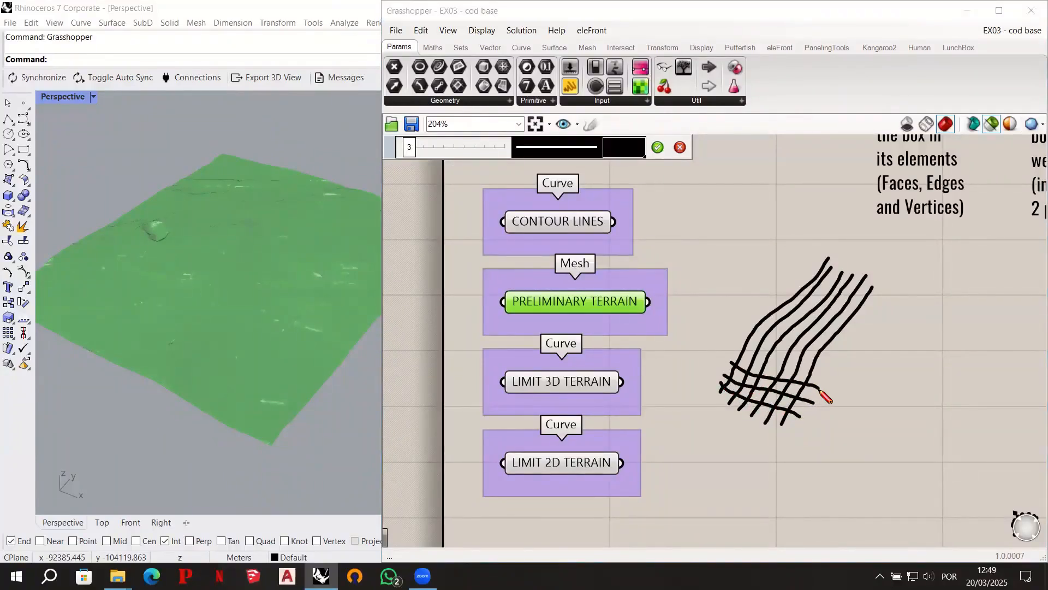
drag(737, 354, 825, 377)
drag(741, 342, 828, 360)
drag(749, 331, 833, 349)
drag(760, 321, 839, 341)
drag(773, 309, 855, 330)
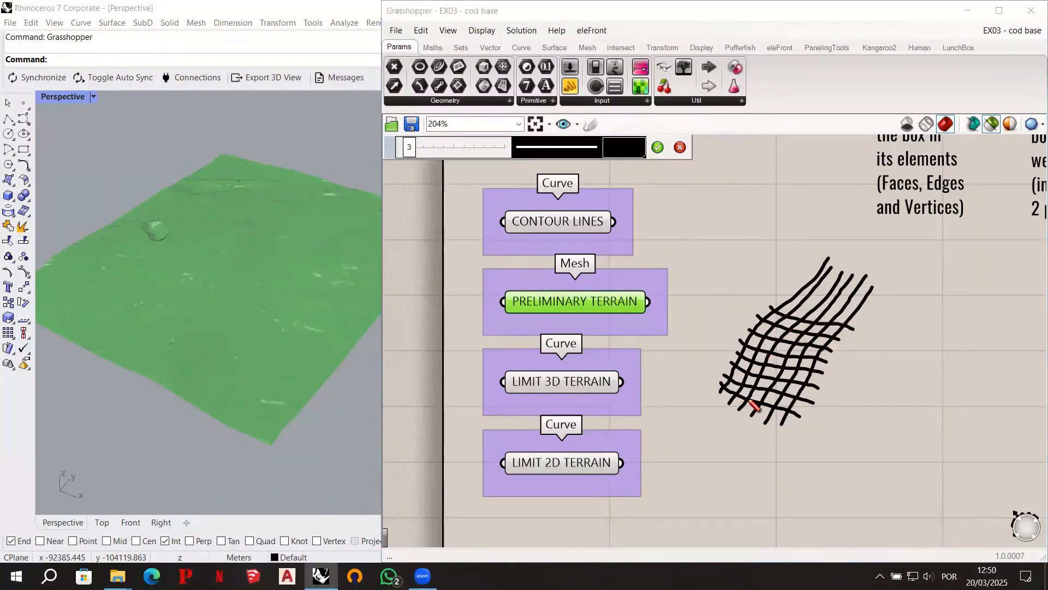
Label the grid spacing as 2m, extend the cross strokes over the upper part of the lines, and discard the sketch.
mouse_move(706, 410)
mouse_down()
mouse_move(722, 416)
mouse_move(713, 436)
mouse_move(725, 444)
mouse_up()
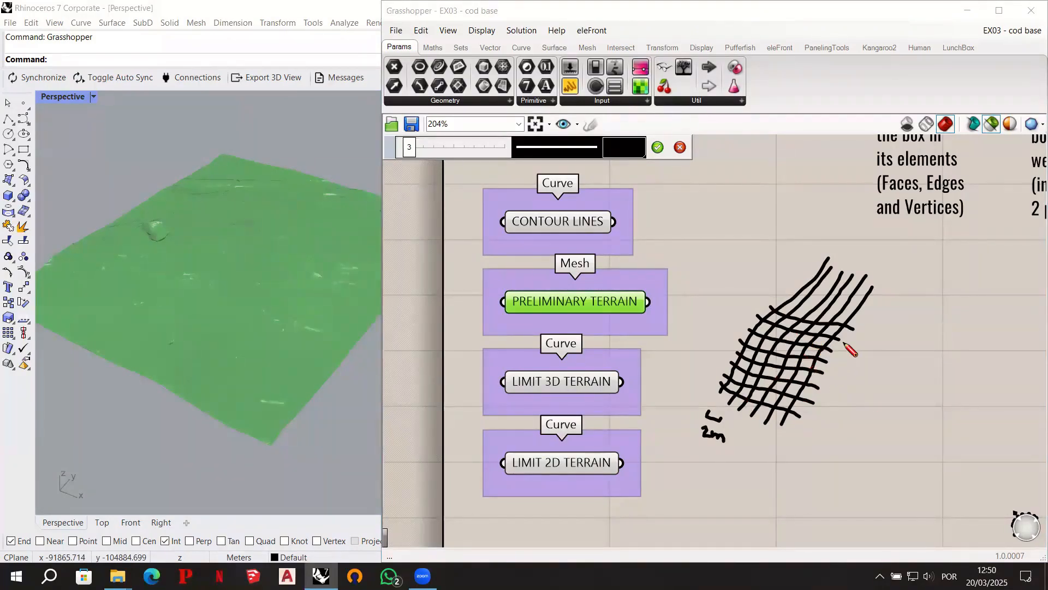
drag(777, 302, 860, 315)
drag(786, 285, 868, 304)
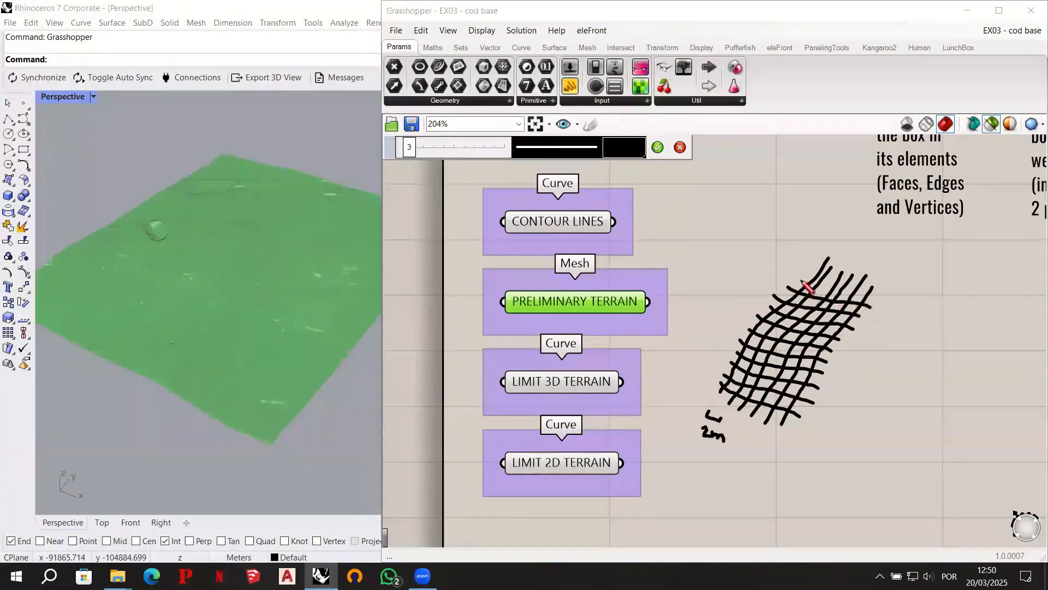
drag(822, 280, 879, 292)
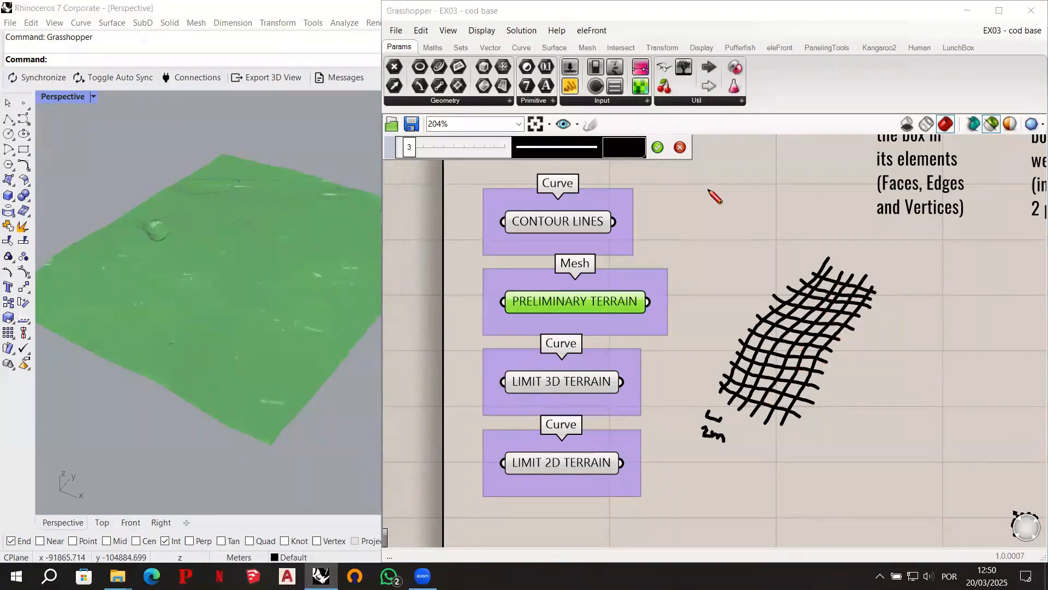
click(680, 147)
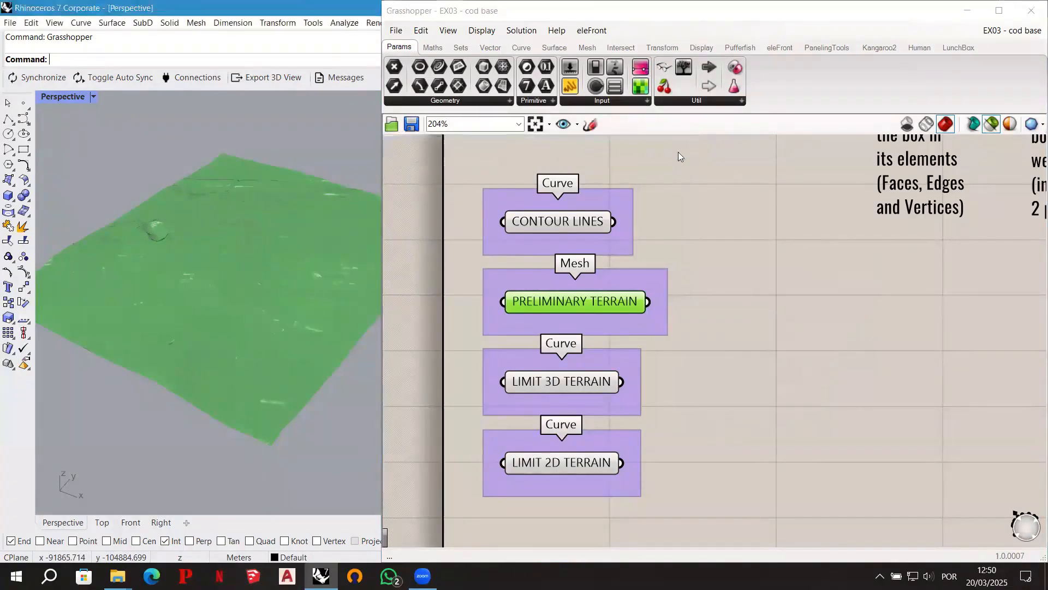
Sketch a wavy four-sided terrain outline beside the parameters, with arrows pointing inward from marked points at two adjacent edges.
click(591, 127)
mouse_move(724, 391)
mouse_down()
mouse_move(765, 364)
mouse_move(834, 261)
mouse_move(1005, 292)
mouse_move(741, 403)
mouse_move(922, 425)
mouse_move(981, 354)
mouse_move(1006, 295)
mouse_up()
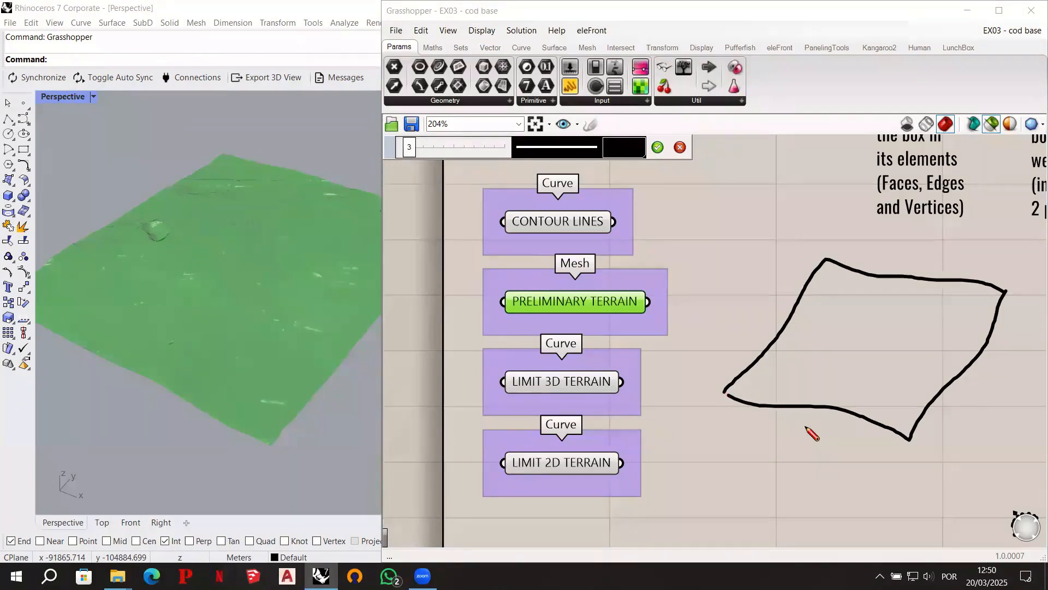
mouse_move(806, 419)
mouse_down()
mouse_move(827, 366)
mouse_move(839, 374)
mouse_up()
mouse_move(982, 373)
mouse_down()
mouse_move(923, 358)
mouse_move(934, 362)
mouse_move(926, 367)
mouse_up()
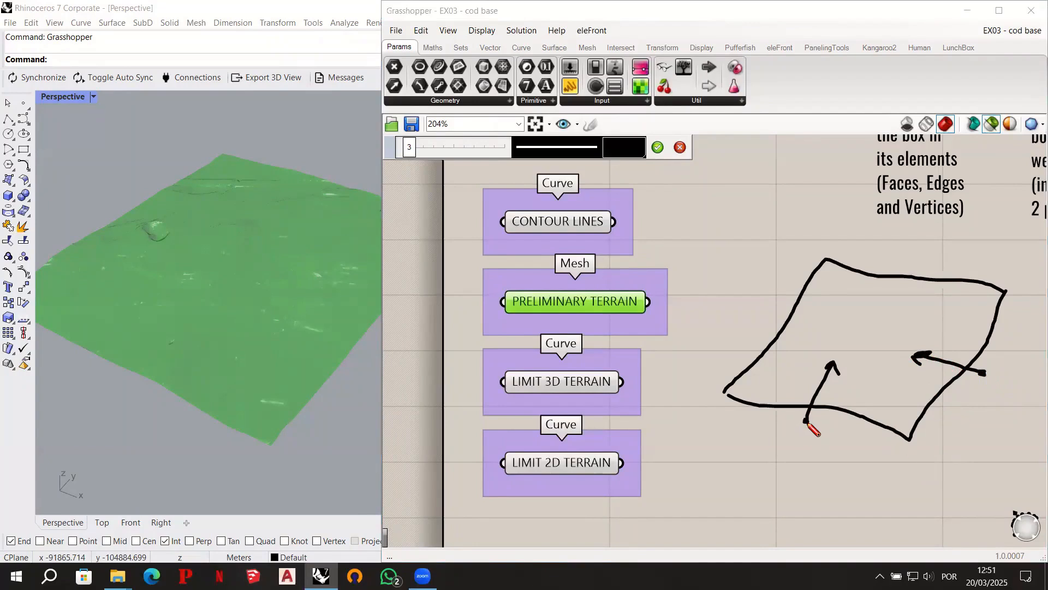
drag(808, 428, 810, 424)
mouse_move(980, 368)
mouse_down()
mouse_move(990, 380)
mouse_move(979, 379)
mouse_up()
Sketch dashed outlines of two perpendicular vertical box faces around the front and right edges of the terrain outline.
mouse_move(720, 375)
mouse_down()
mouse_move(722, 404)
mouse_move(745, 384)
mouse_move(842, 402)
mouse_up()
mouse_move(864, 407)
mouse_down()
mouse_move(897, 410)
mouse_move(908, 453)
mouse_up()
drag(730, 413, 819, 437)
drag(829, 440, 902, 458)
drag(911, 413, 921, 402)
drag(929, 388, 964, 341)
mouse_move(973, 326)
mouse_down()
mouse_move(1002, 292)
mouse_move(1011, 314)
mouse_move(994, 371)
mouse_up()
drag(985, 383, 967, 408)
drag(958, 414, 941, 436)
drag(933, 447, 919, 460)
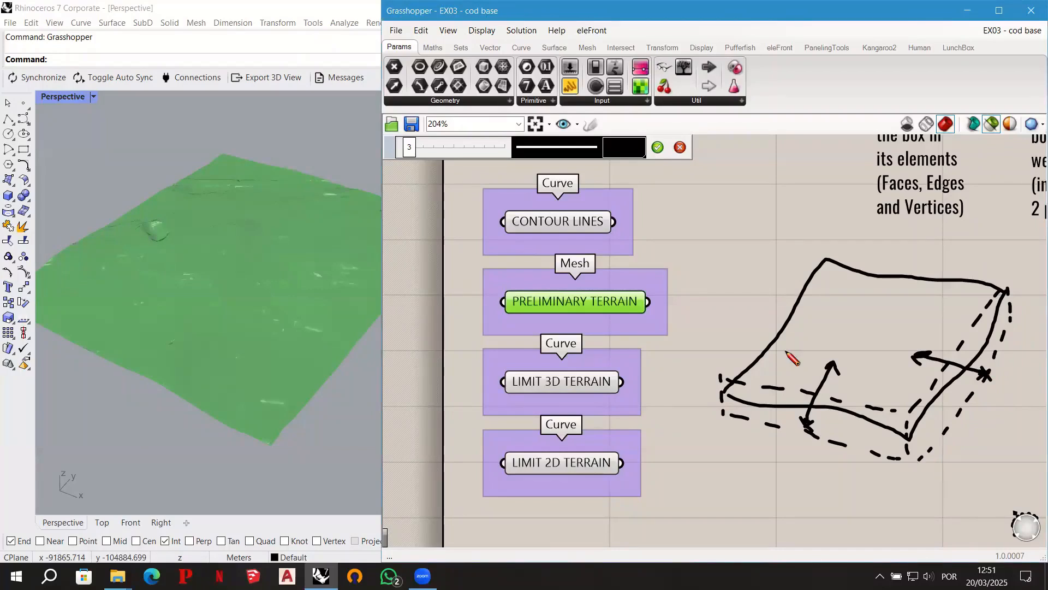
Complete the dashed box outline along the two rear edges of the sketched terrain and discard the sketch.
drag(720, 373, 745, 332)
drag(754, 317, 775, 285)
mouse_move(789, 277)
mouse_down()
mouse_move(808, 255)
mouse_move(855, 264)
mouse_up()
drag(871, 266, 923, 274)
drag(940, 274, 986, 281)
drag(991, 281, 1004, 287)
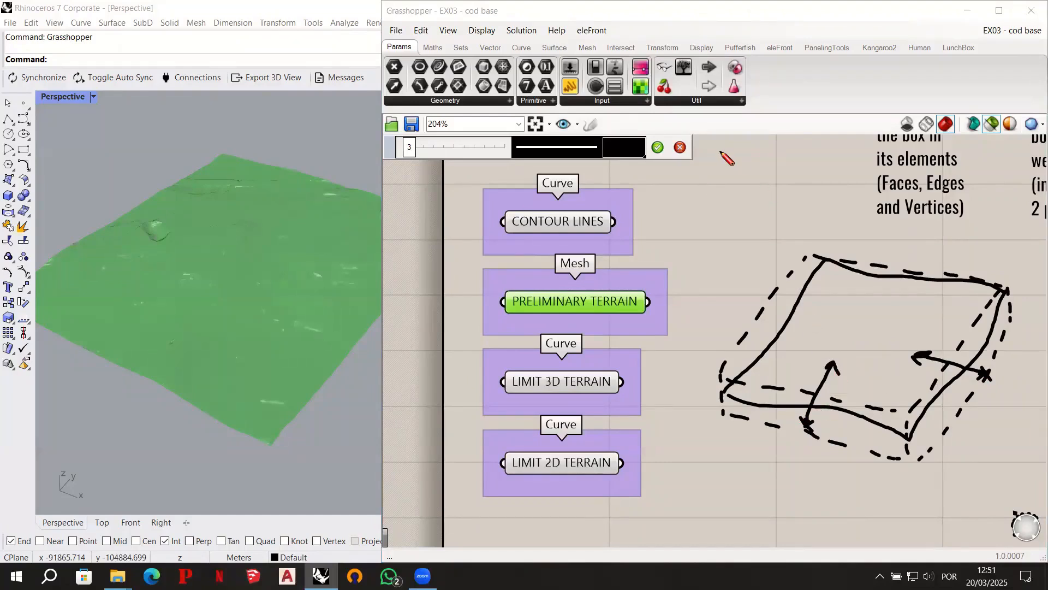
click(679, 148)
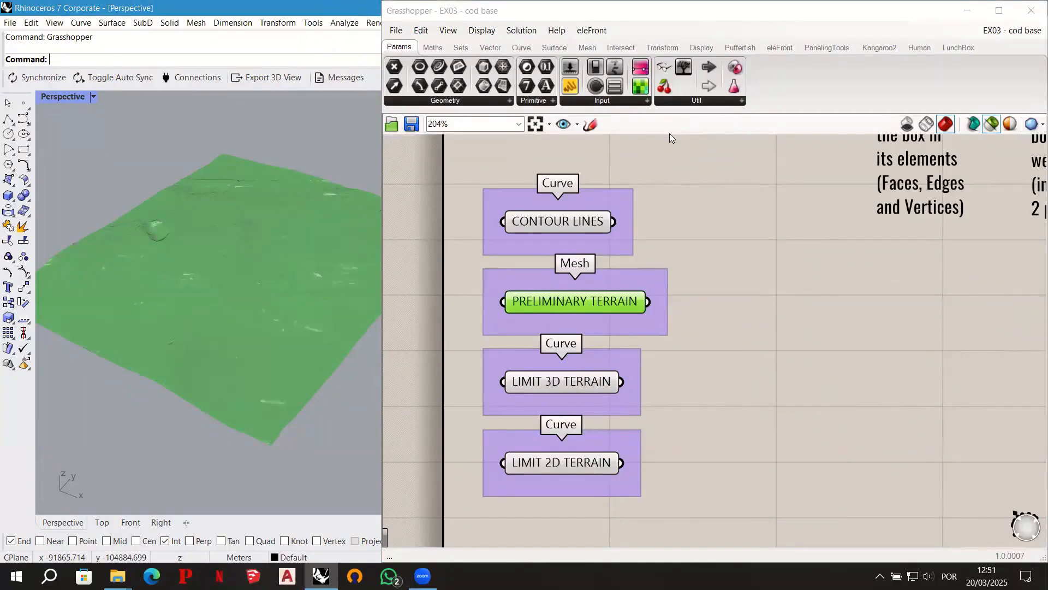
Add a Bounding Box component and connect the Preliminary Terrain mesh to its C input.
double_click(745, 302)
text(bbox)
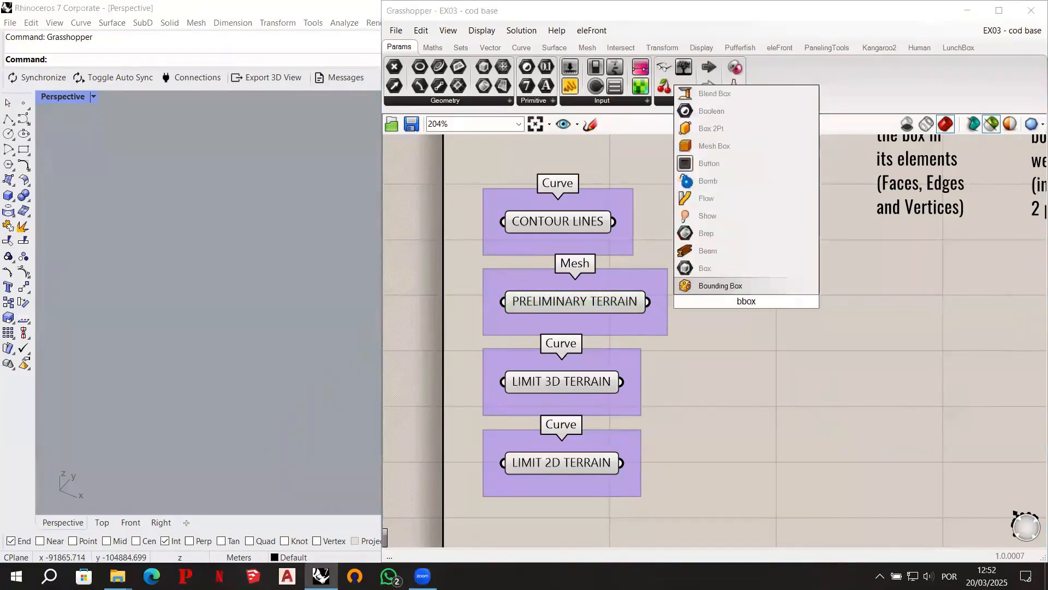
click(732, 295)
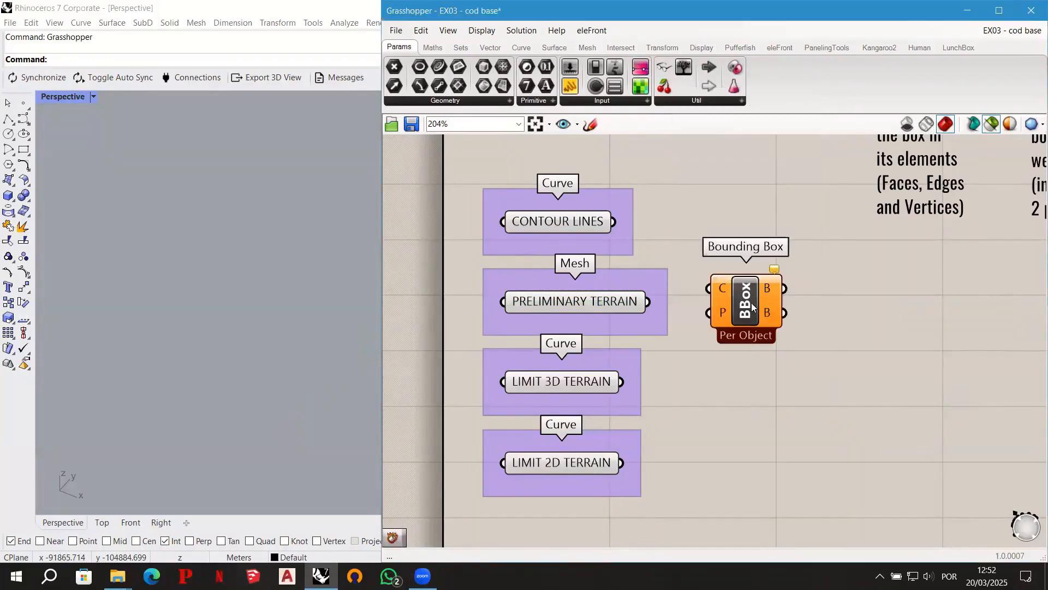
drag(650, 301, 742, 304)
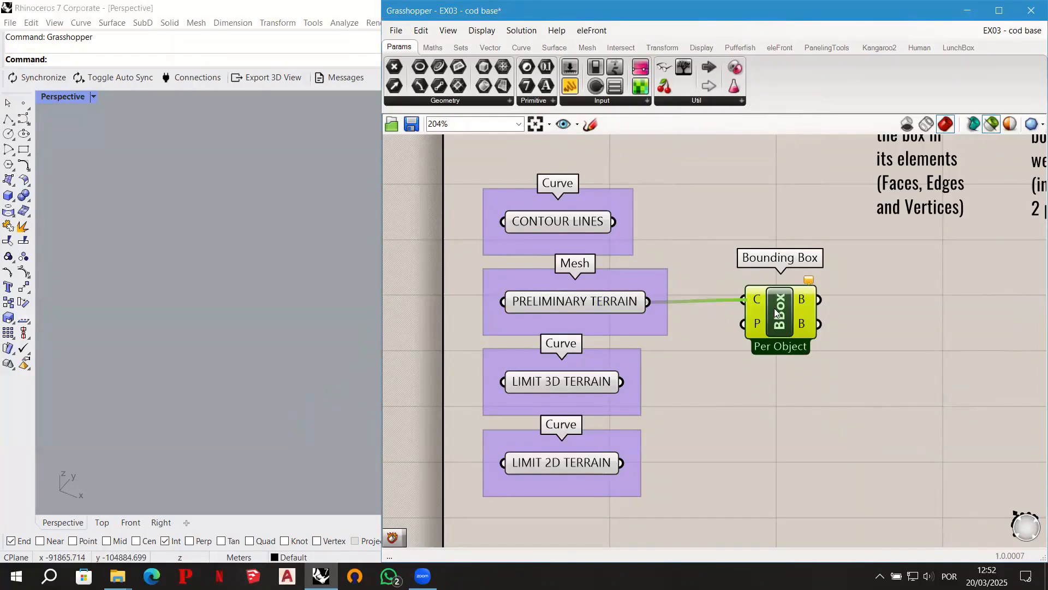
drag(776, 312, 773, 314)
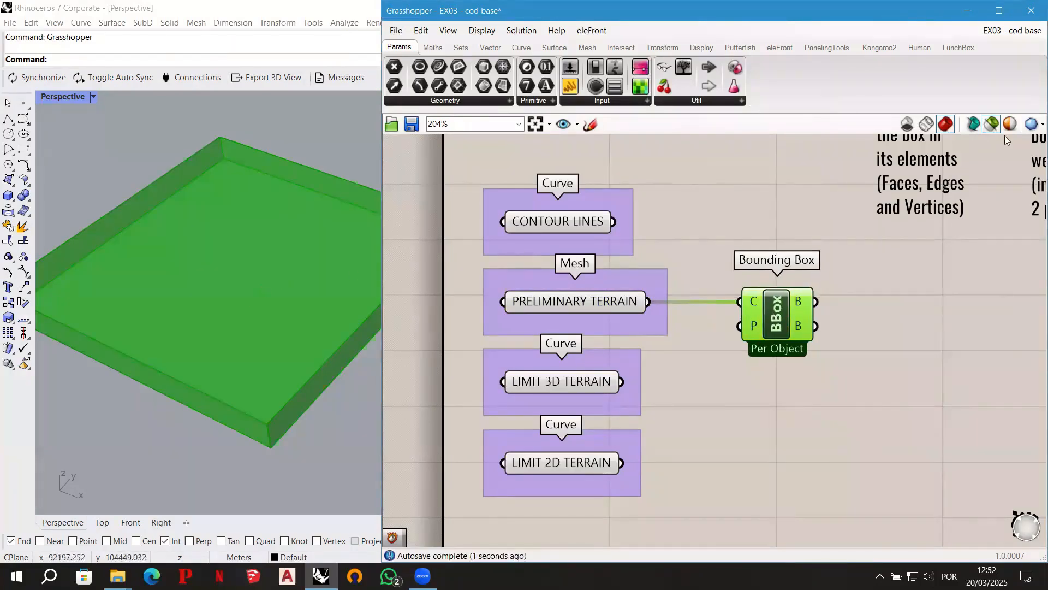
Show the previews of all components and examine how the bounding box encloses the terrain in the Perspective view.
click(992, 124)
right_drag(301, 270, 289, 286)
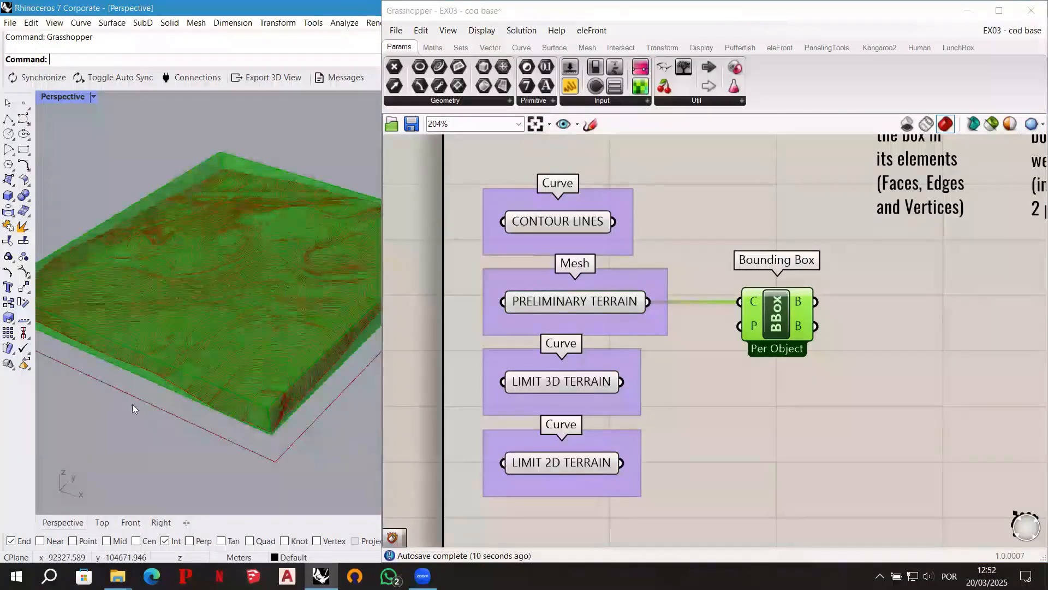
right_drag(202, 428, 97, 338)
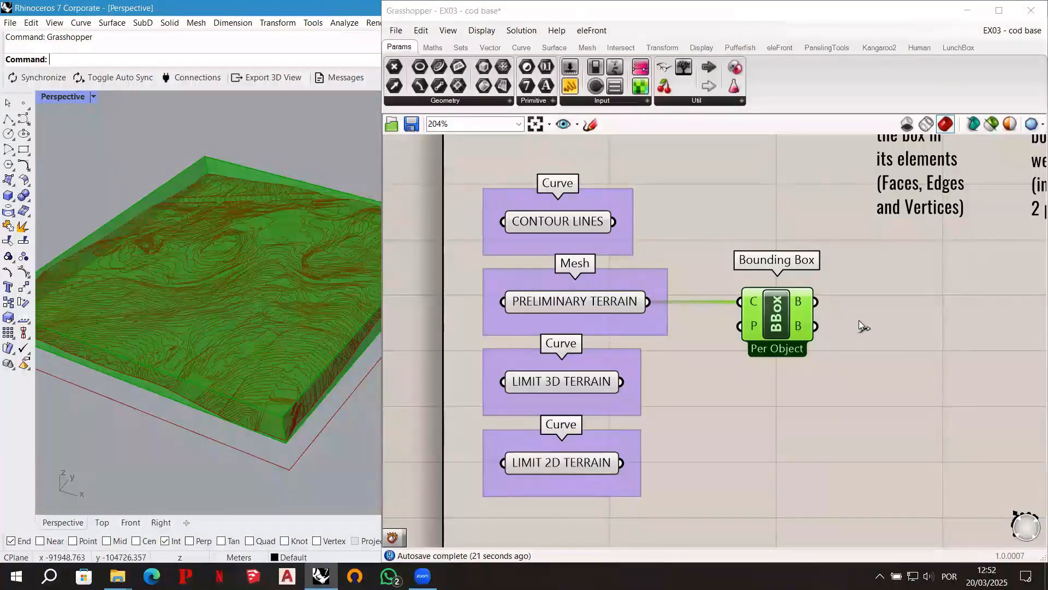
right_drag(857, 316, 828, 332)
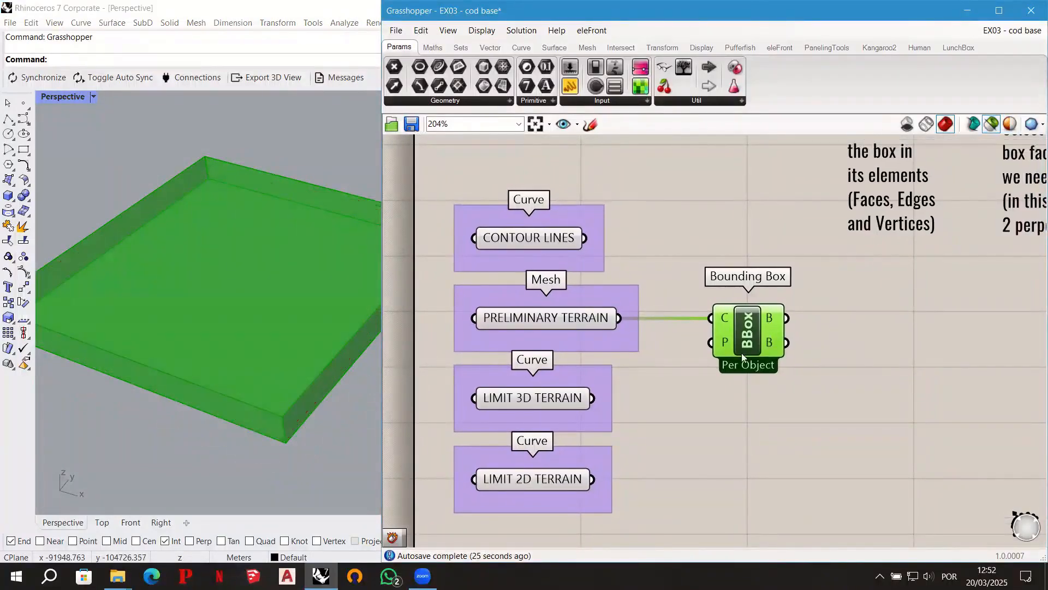
Add a Deconstruct Brep component beneath its note and connect the Bounding Box's upper B output to its B input.
right_drag(885, 324, 886, 358)
click(886, 358)
double_click(886, 358)
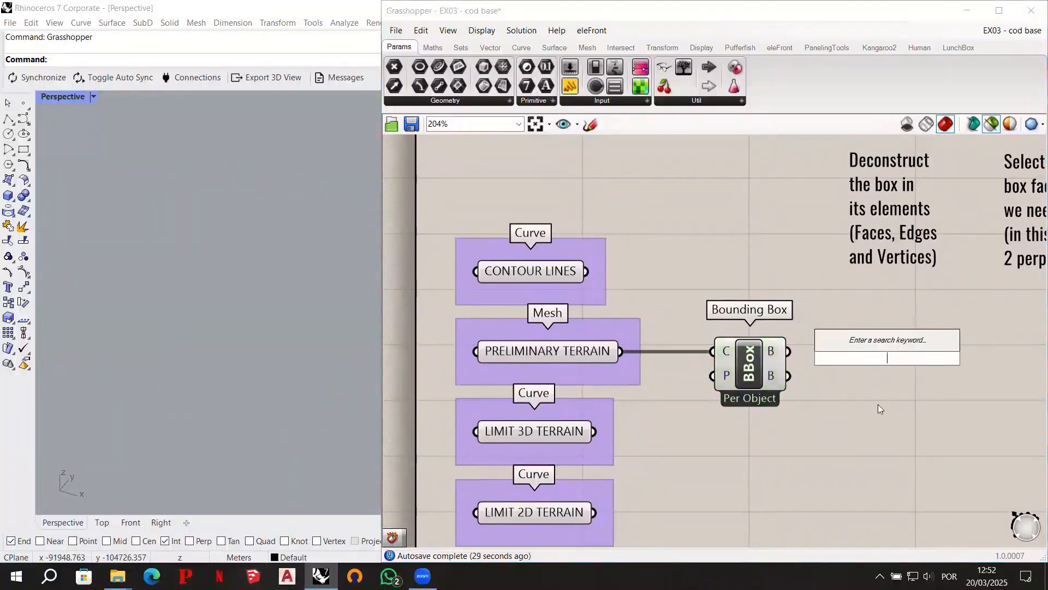
text(deconstruc)
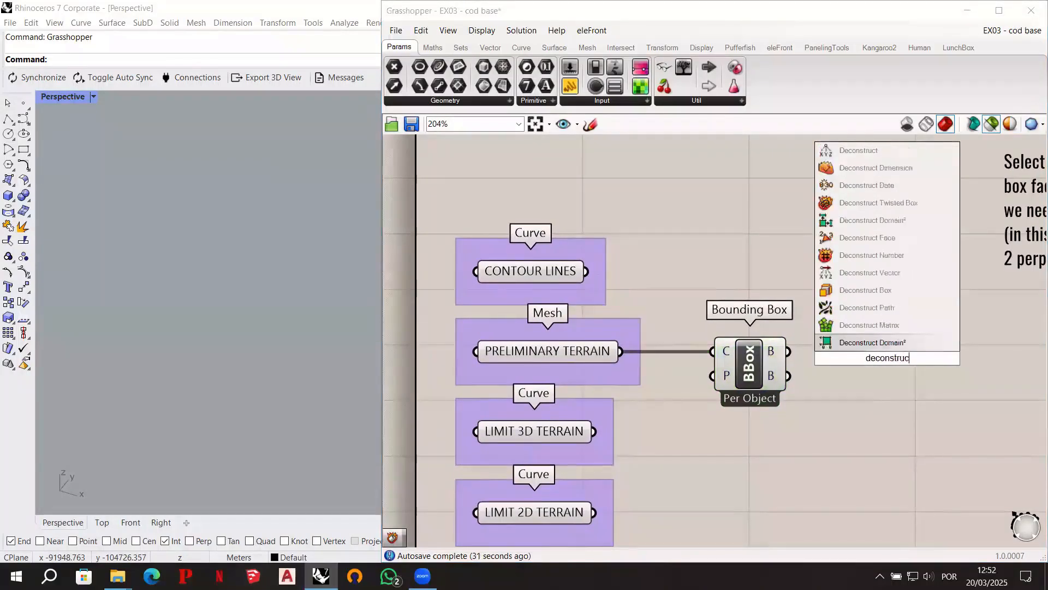
text(t brep)
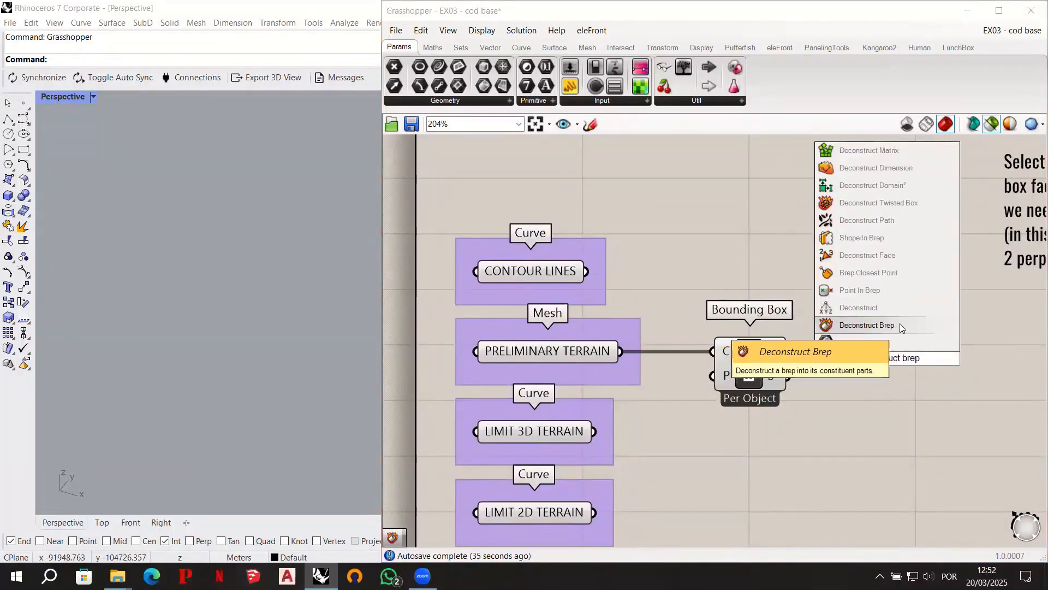
click(906, 324)
ctrl+alt+click(880, 358)
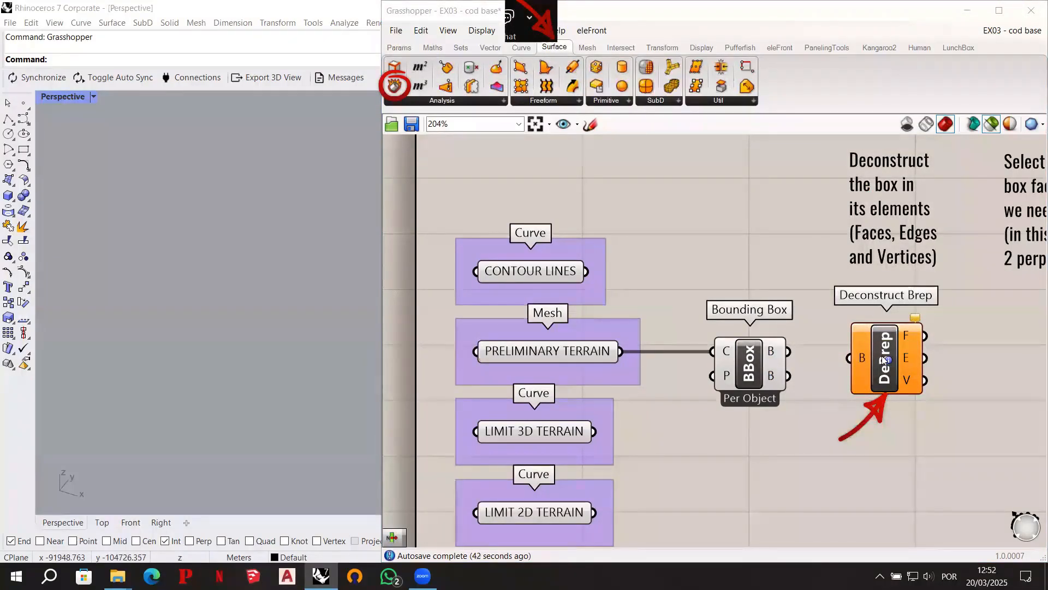
mouse_move(883, 359)
mouse_down()
mouse_move(887, 367)
mouse_move(840, 360)
mouse_up()
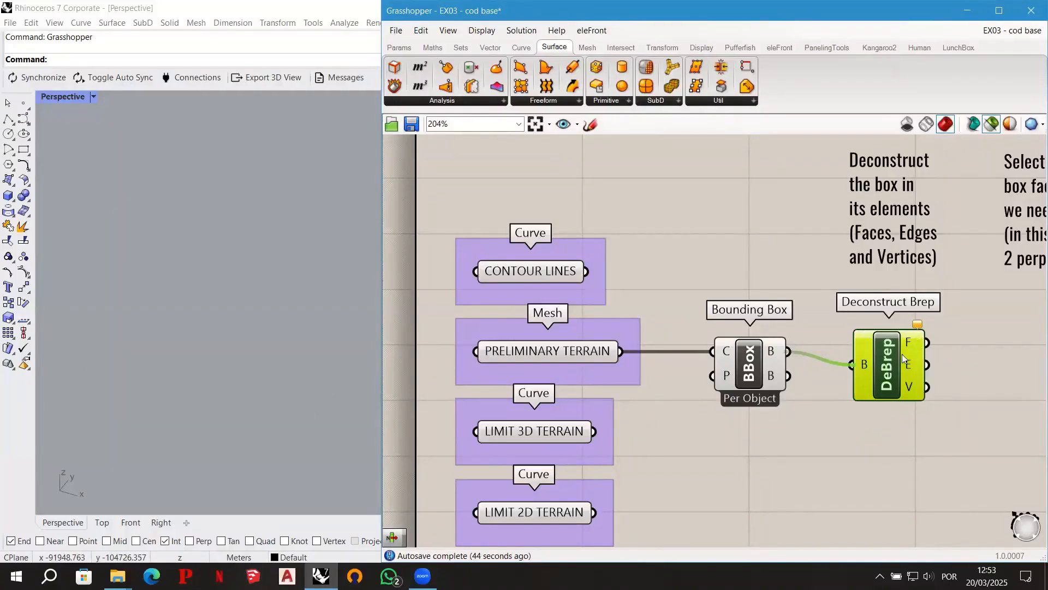
drag(897, 365, 900, 353)
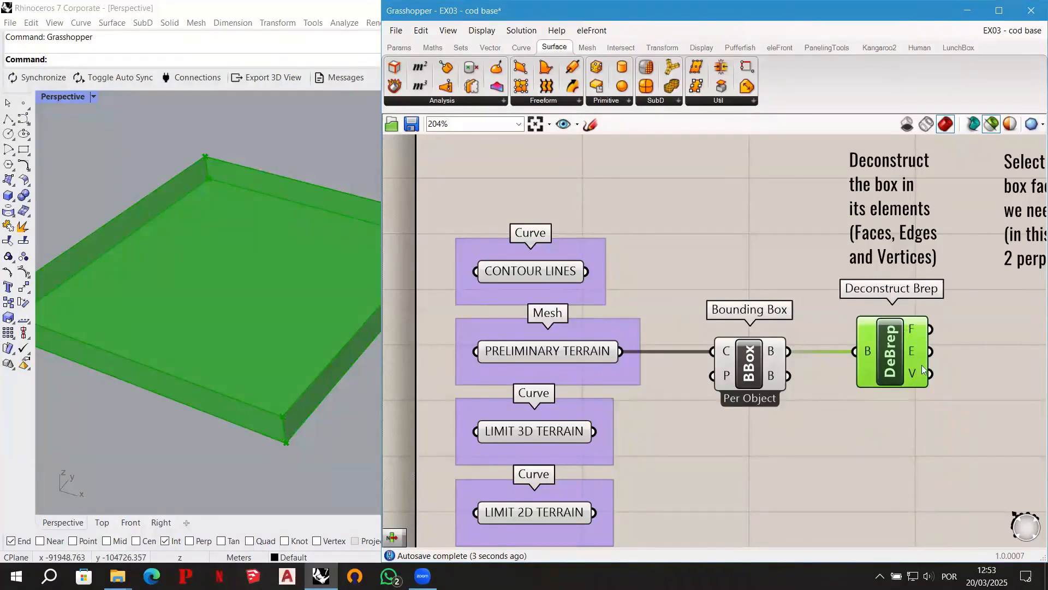
Add a List Item component beneath the note about selecting the box faces and check its index input and item output.
right_drag(877, 394, 770, 398)
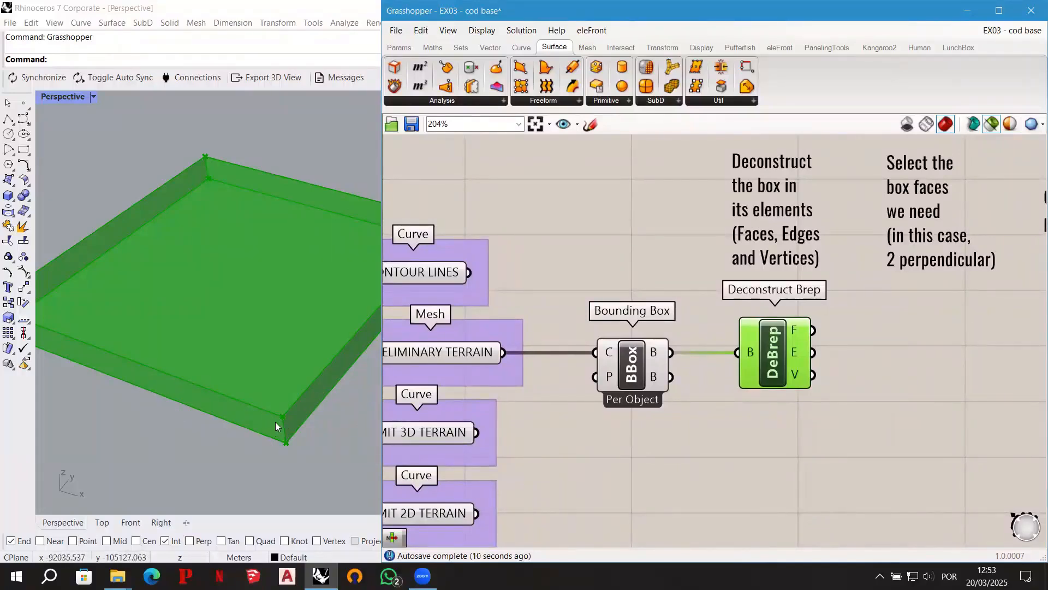
right_drag(955, 352, 931, 351)
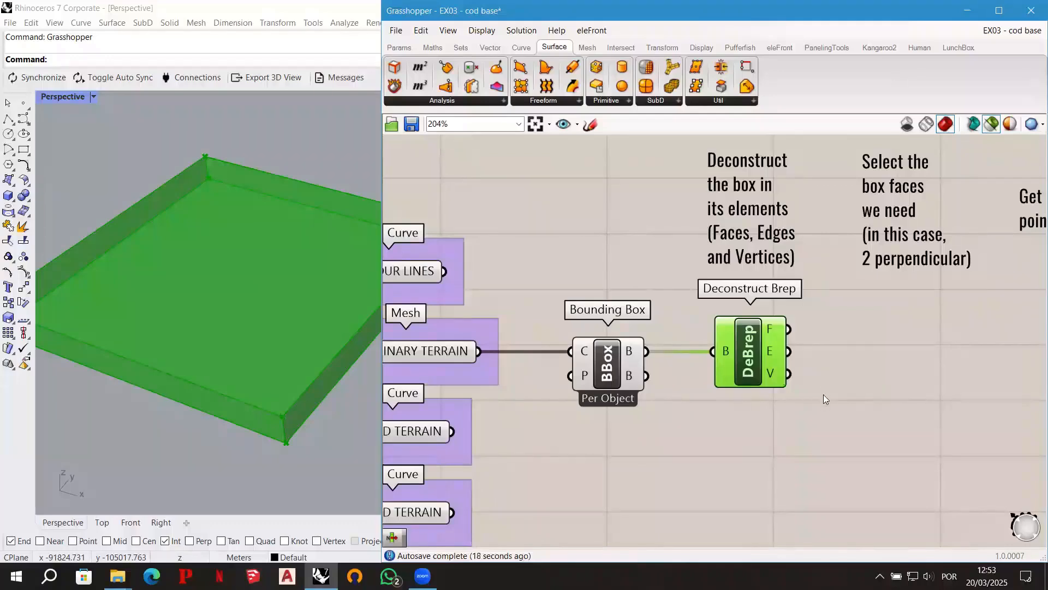
double_click(879, 345)
text(list item)
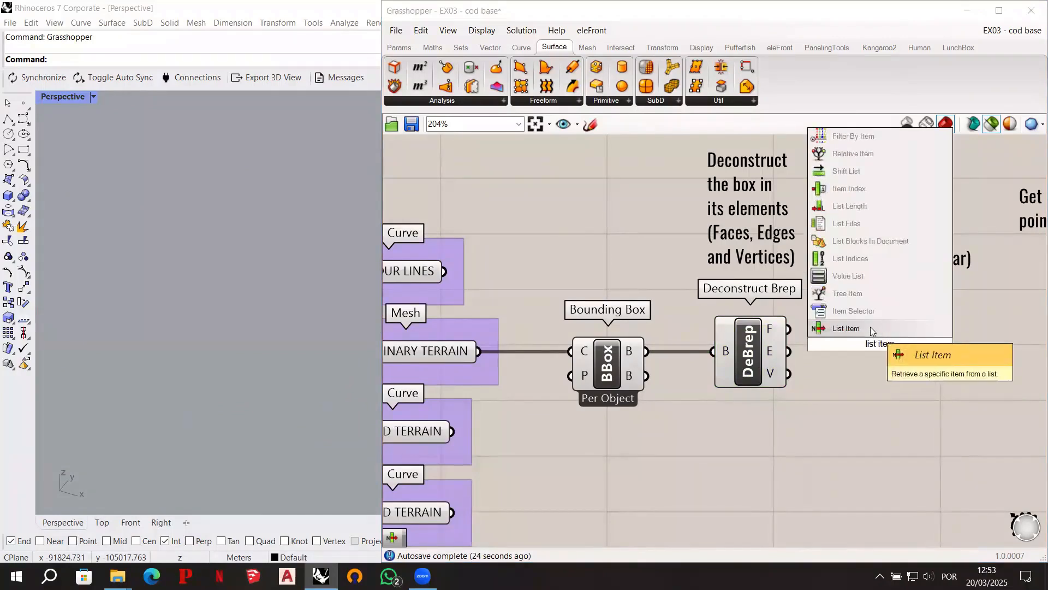
click(870, 327)
drag(895, 346, 906, 345)
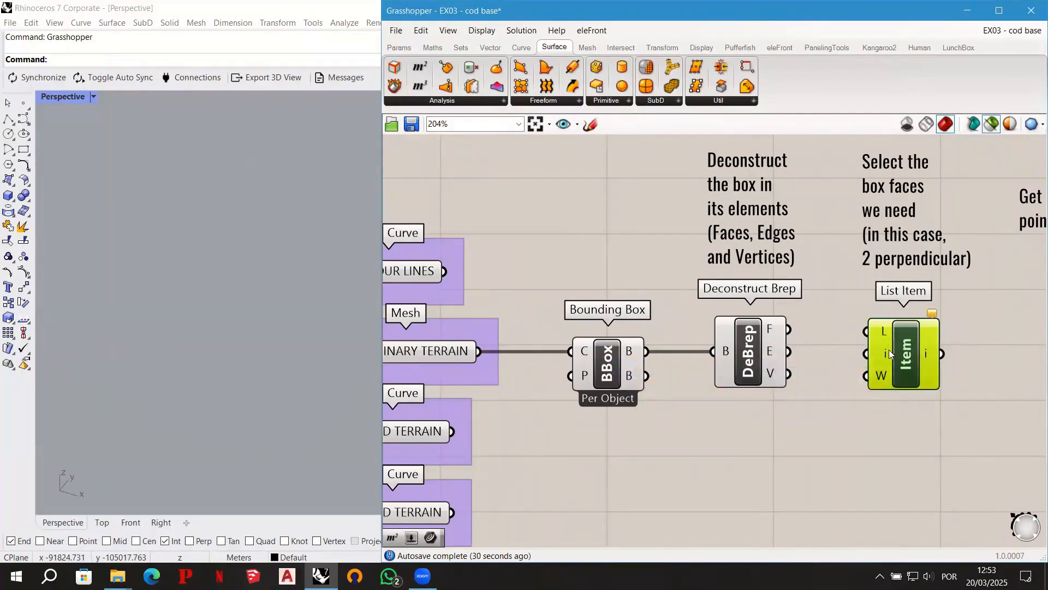
mouse_move(927, 354)
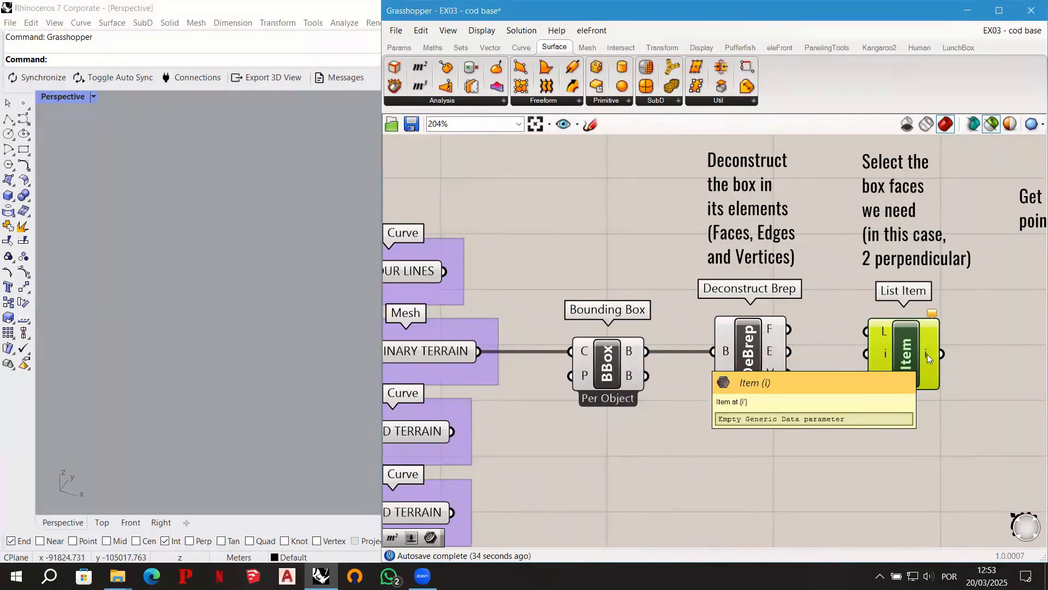
mouse_move(883, 353)
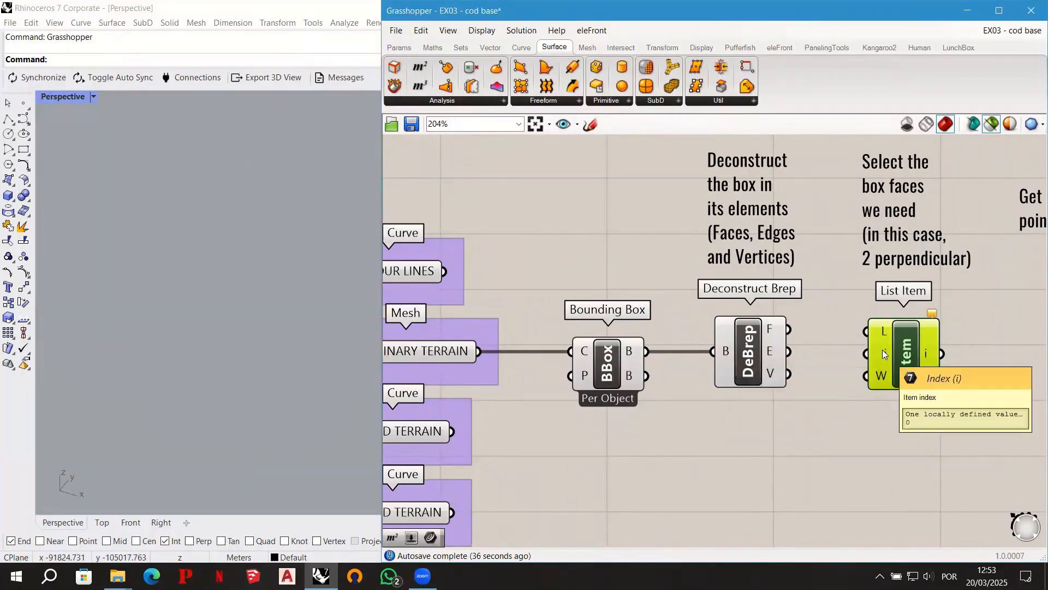
Preview the Deconstruct Brep result and sketch a box's front side face below the components, labelled i=0.
click(755, 356)
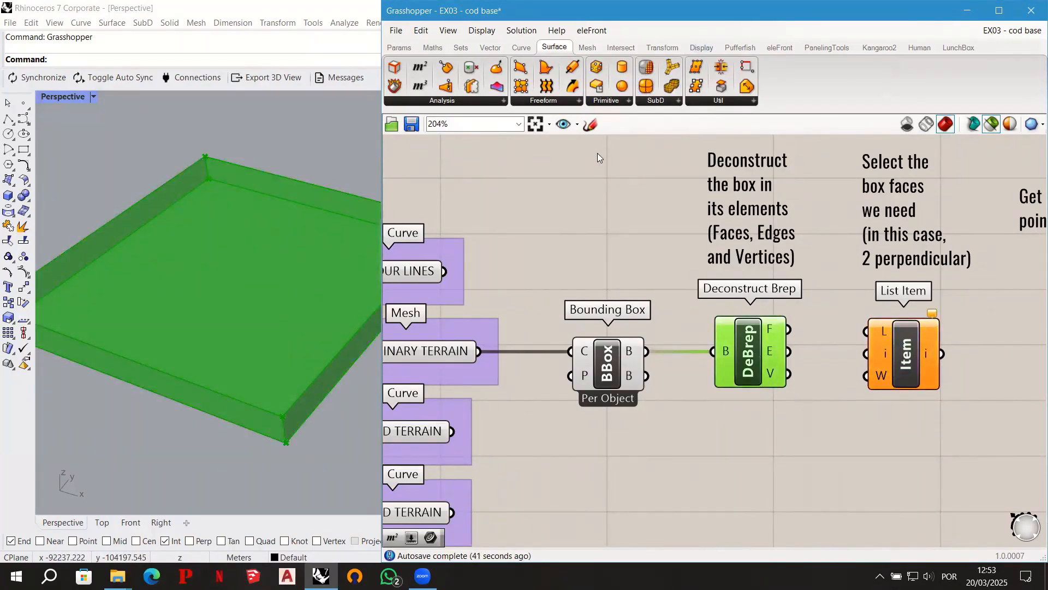
scroll(597, 153, down, 2)
click(591, 126)
mouse_move(665, 441)
mouse_down()
mouse_move(755, 487)
mouse_move(825, 417)
mouse_up()
mouse_move(665, 440)
mouse_down()
mouse_move(665, 464)
mouse_move(754, 488)
mouse_move(754, 500)
mouse_up()
drag(686, 501, 685, 489)
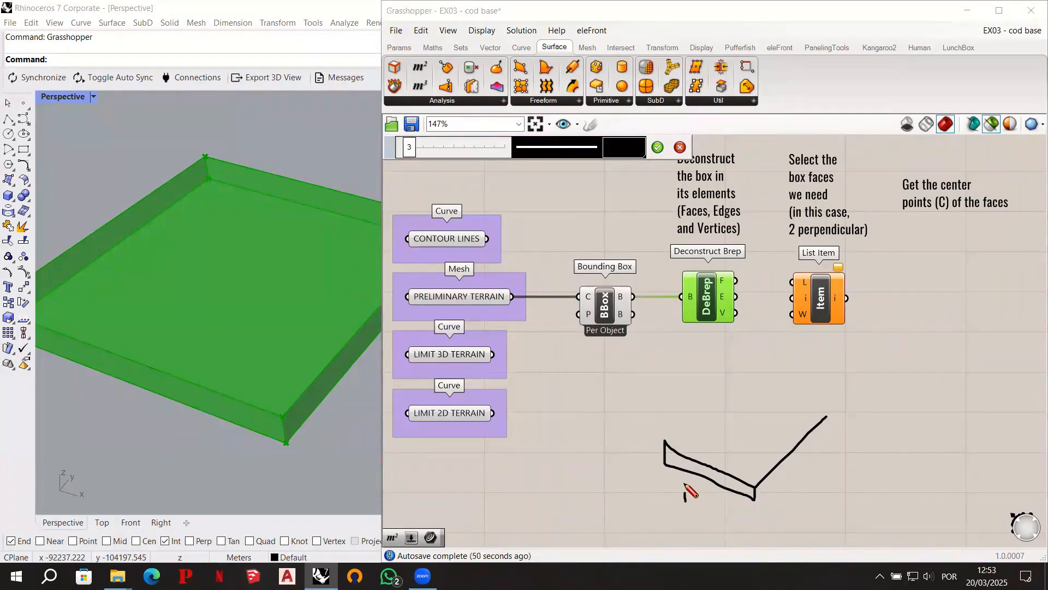
click(683, 483)
Sketch the perpendicular side face adjoining the front face and label it i=1.
mouse_move(704, 492)
mouse_down()
mouse_move(790, 464)
mouse_move(827, 417)
mouse_up()
click(805, 471)
mouse_move(806, 477)
mouse_down()
mouse_move(831, 464)
mouse_move(832, 480)
mouse_up()
click(806, 464)
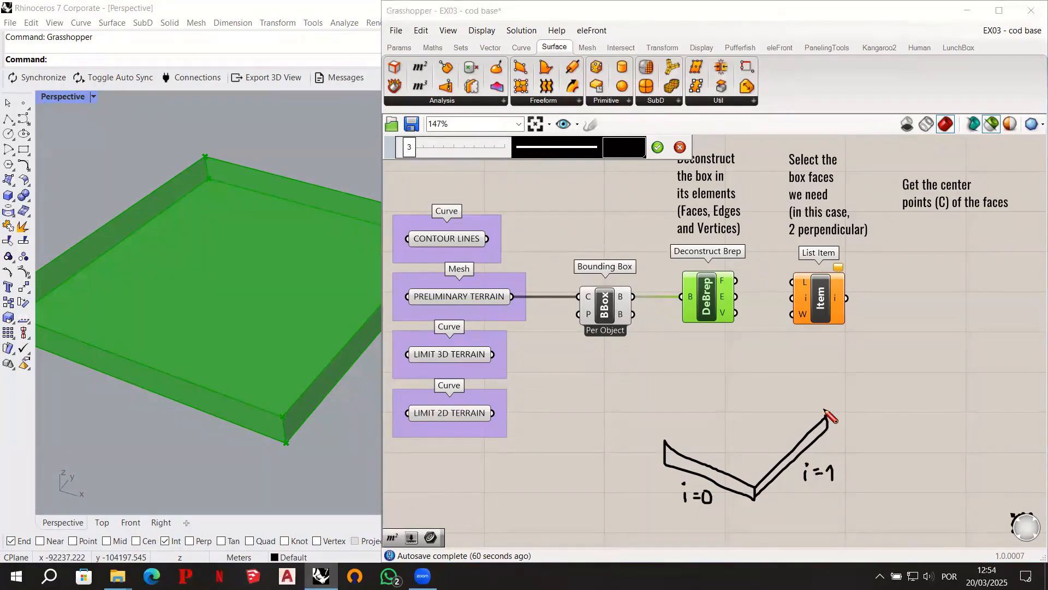
Complete the sketched box with its rear edges and label the two rear side faces i=2 and i=3.
mouse_move(827, 417)
mouse_down()
mouse_move(749, 387)
mouse_move(667, 443)
mouse_up()
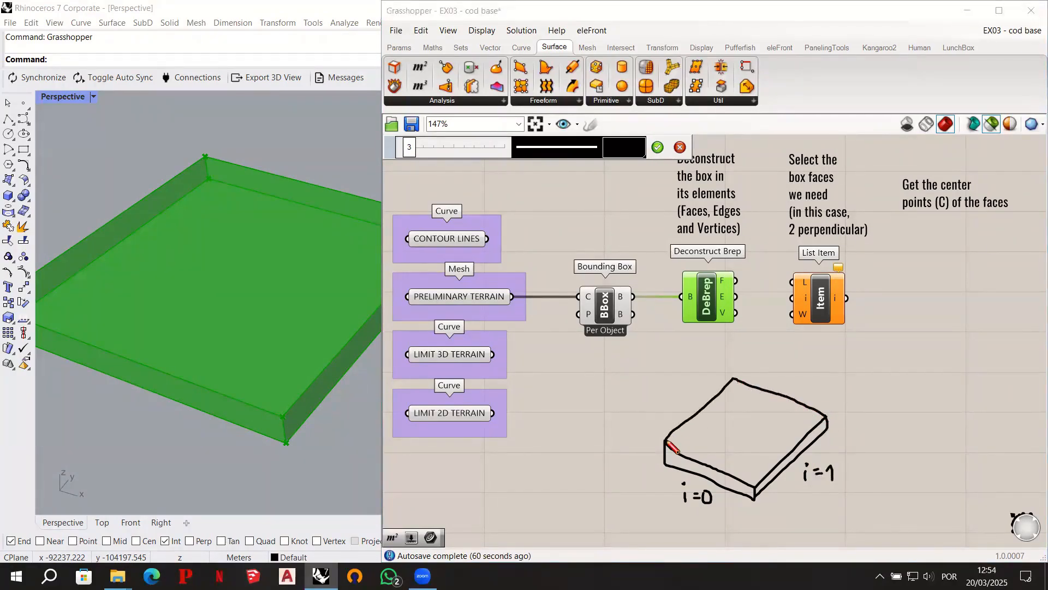
mouse_move(734, 380)
mouse_down()
mouse_move(743, 398)
mouse_move(826, 420)
mouse_up()
mouse_move(786, 369)
mouse_down()
mouse_move(787, 378)
mouse_move(802, 372)
mouse_up()
click(786, 361)
drag(794, 376, 818, 382)
mouse_move(735, 392)
mouse_down()
mouse_move(691, 435)
mouse_move(665, 442)
mouse_up()
drag(665, 442, 681, 456)
drag(660, 392, 682, 403)
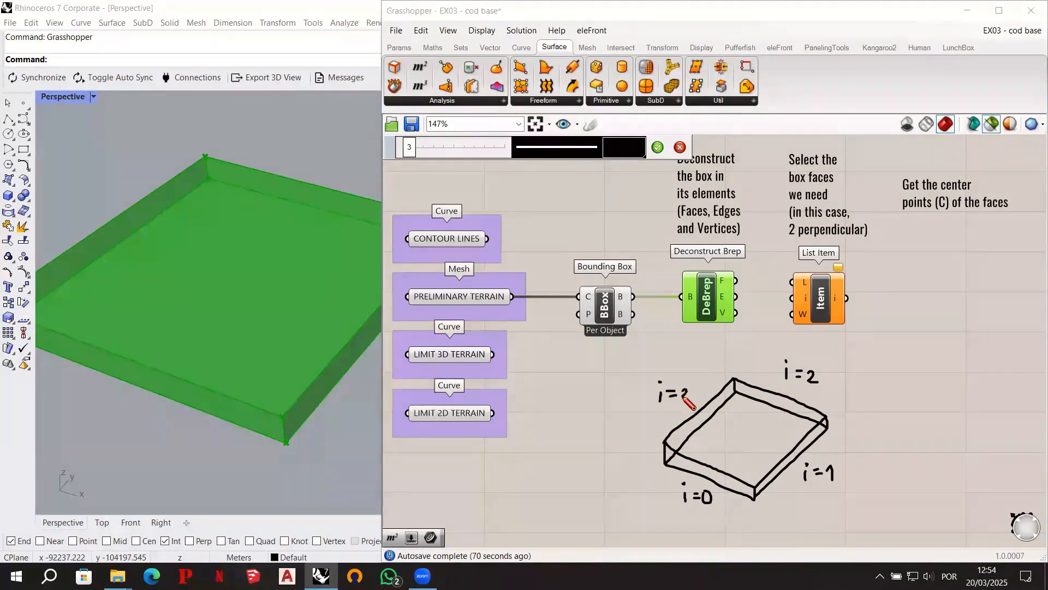
Label the sketched box's bottom face i=4 with a downward arrow and its top face i=5, and keep the sketch.
drag(770, 491, 769, 507)
mouse_move(775, 498)
mouse_down()
mouse_move(771, 528)
mouse_move(800, 520)
mouse_up()
click(770, 513)
click(736, 422)
mouse_move(735, 429)
mouse_down()
mouse_move(760, 442)
mouse_move(765, 426)
mouse_up()
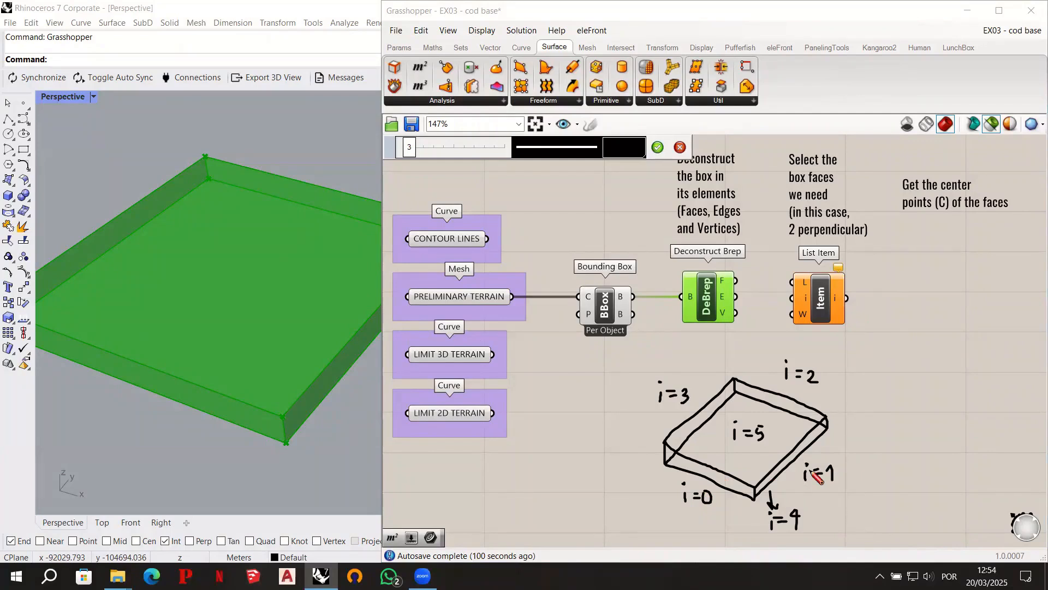
click(657, 146)
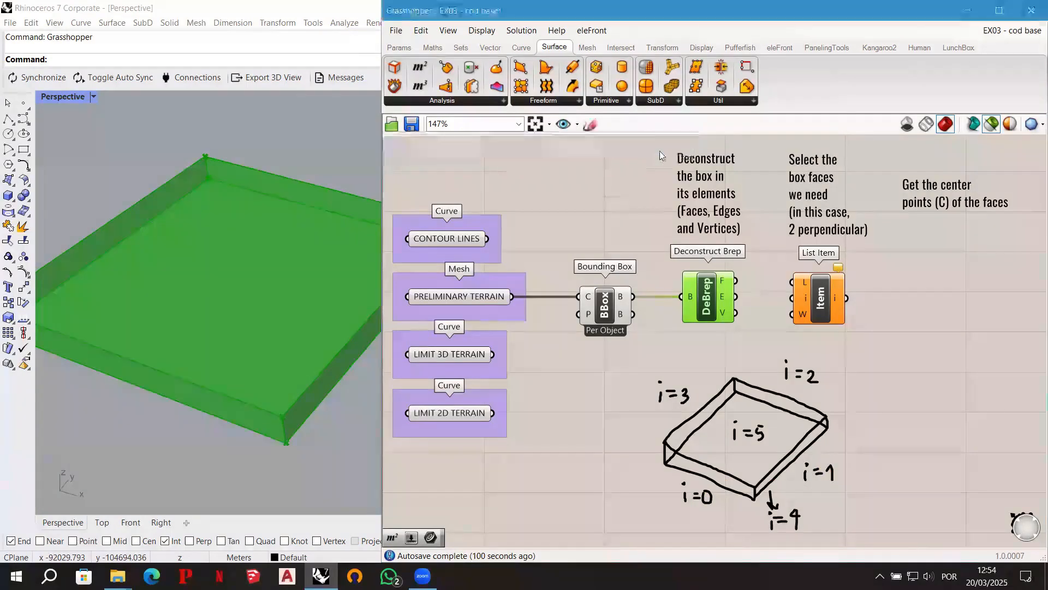
Connect Deconstruct Brep's Faces (F) output to List Item's List (L) input and preview the extracted box face.
drag(756, 388, 762, 418)
scroll(814, 282, up, 1)
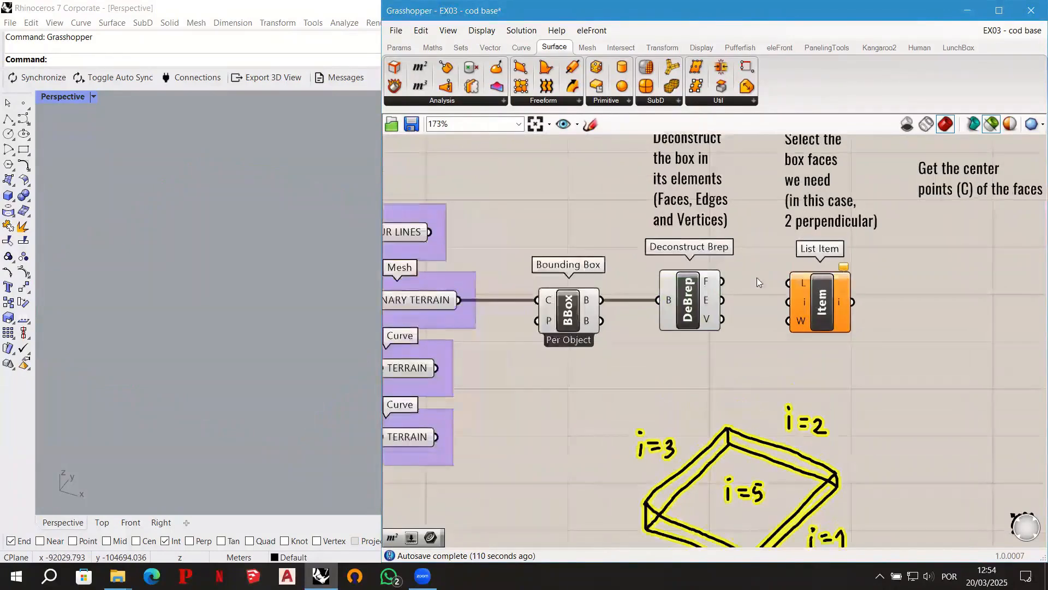
click(694, 297)
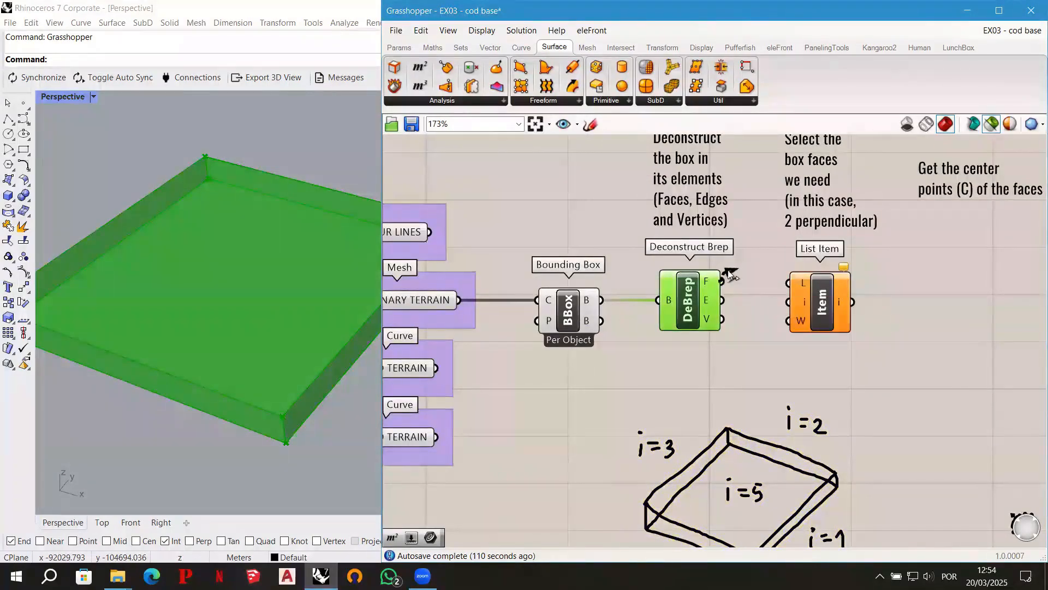
drag(722, 279, 790, 285)
drag(831, 305, 833, 303)
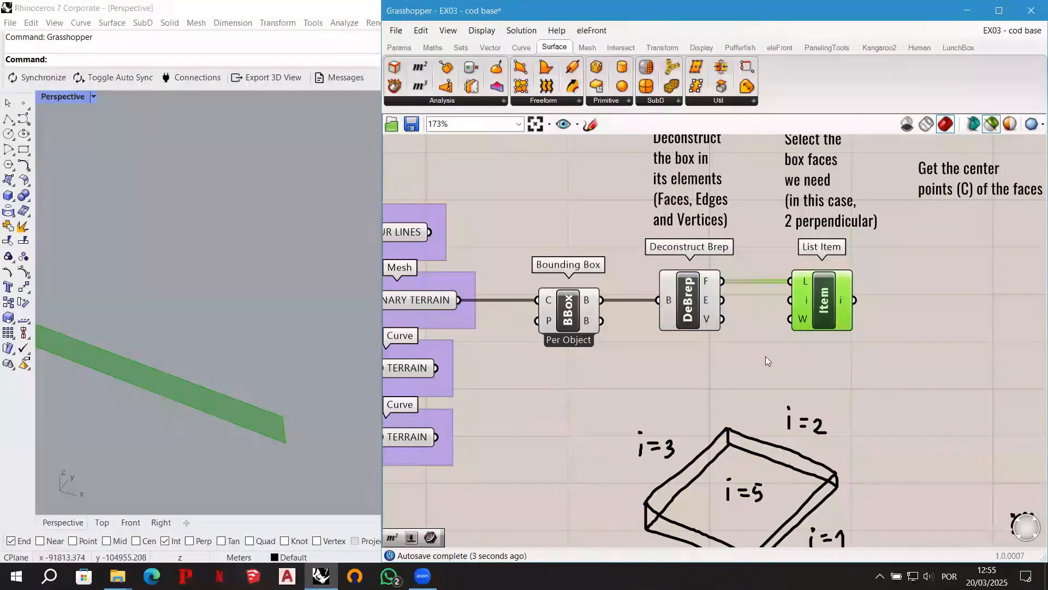
Insert a +1 output on List Item so it also returns the box's perpendicular side face, i=1.
scroll(766, 356, down, 1)
scroll(259, 370, down, 2)
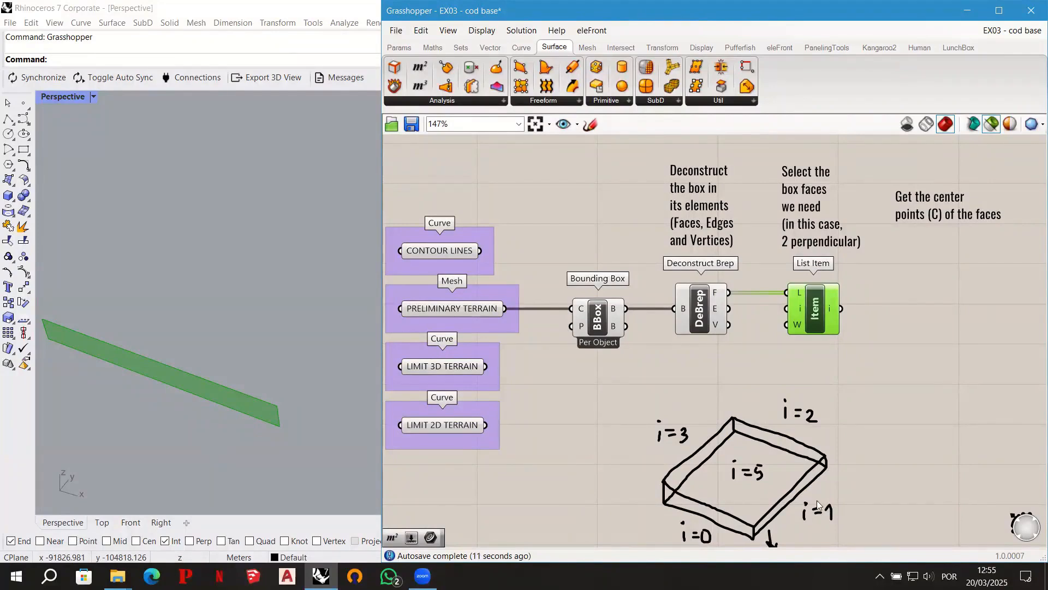
scroll(843, 304, up, 5)
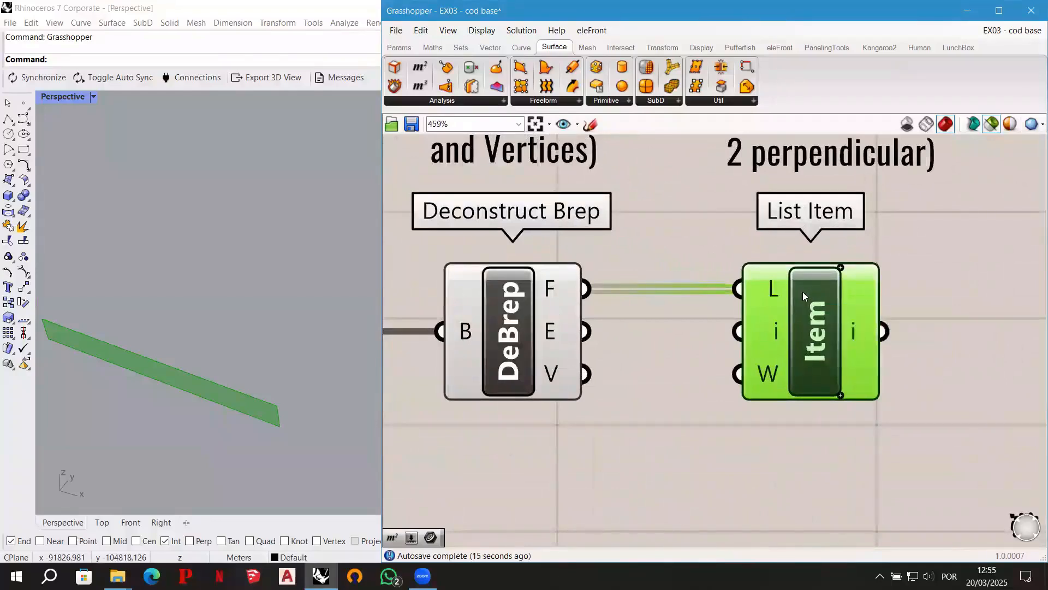
scroll(803, 291, up, 2)
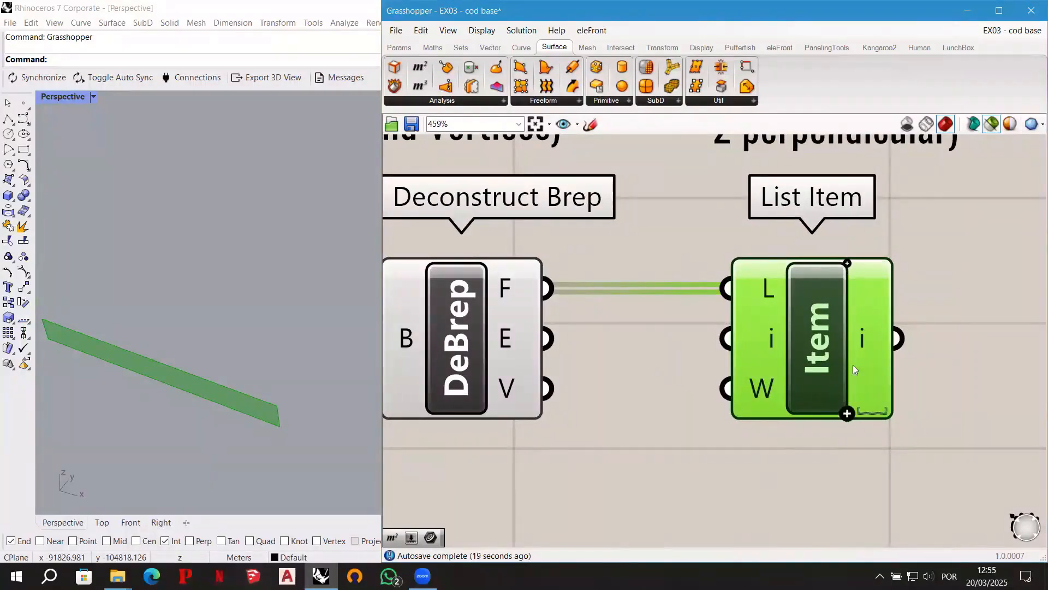
click(847, 415)
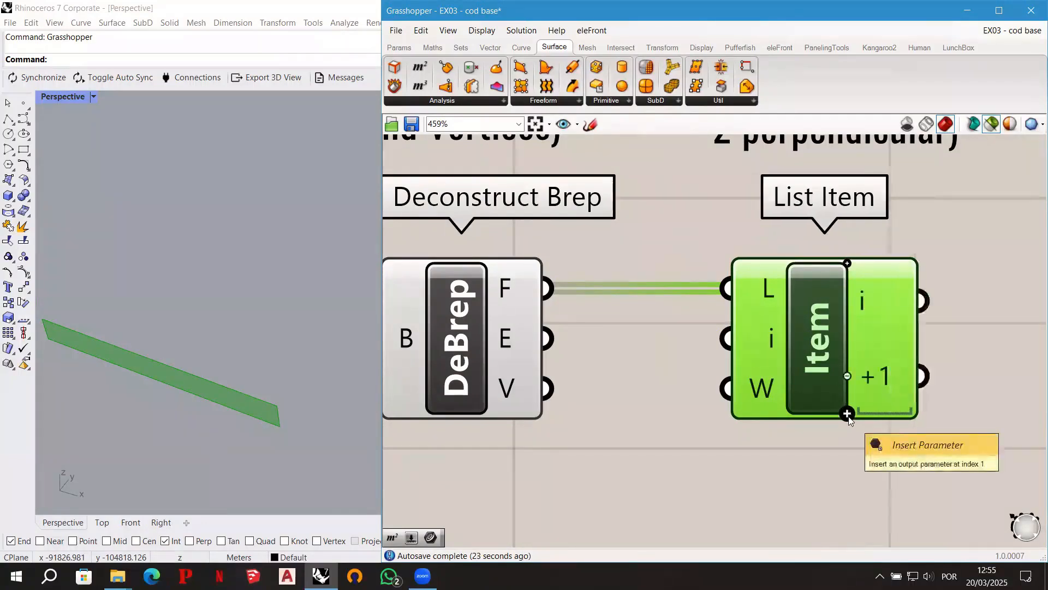
scroll(109, 398, down, 2)
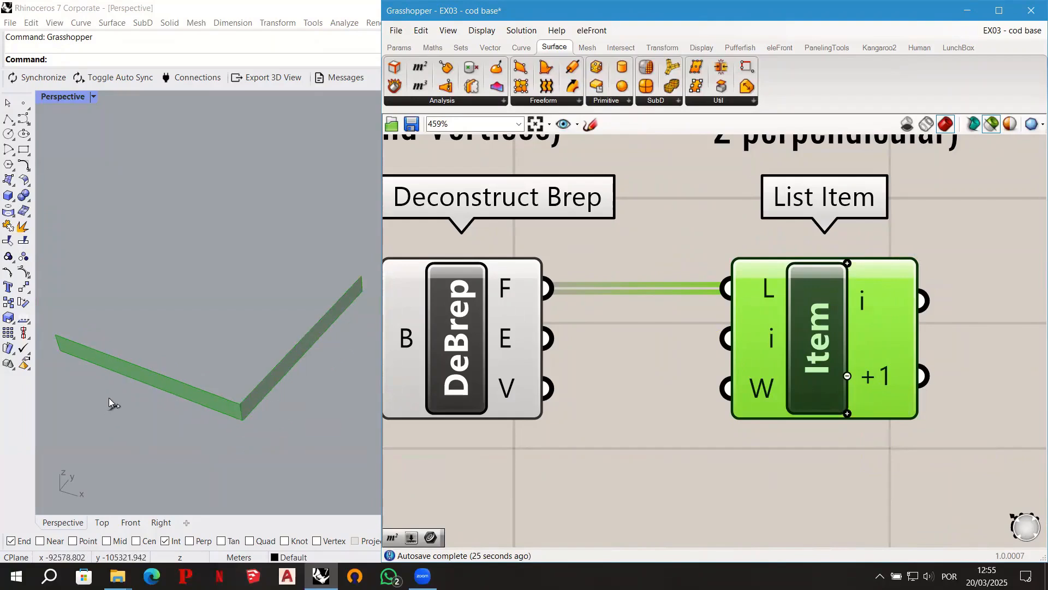
scroll(805, 203, down, 3)
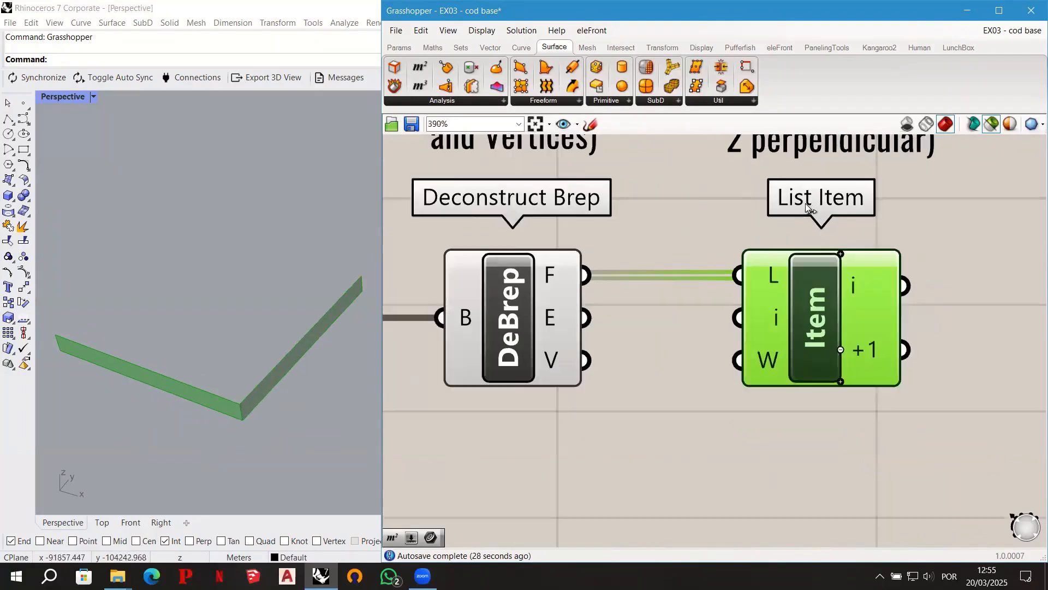
scroll(803, 209, down, 3)
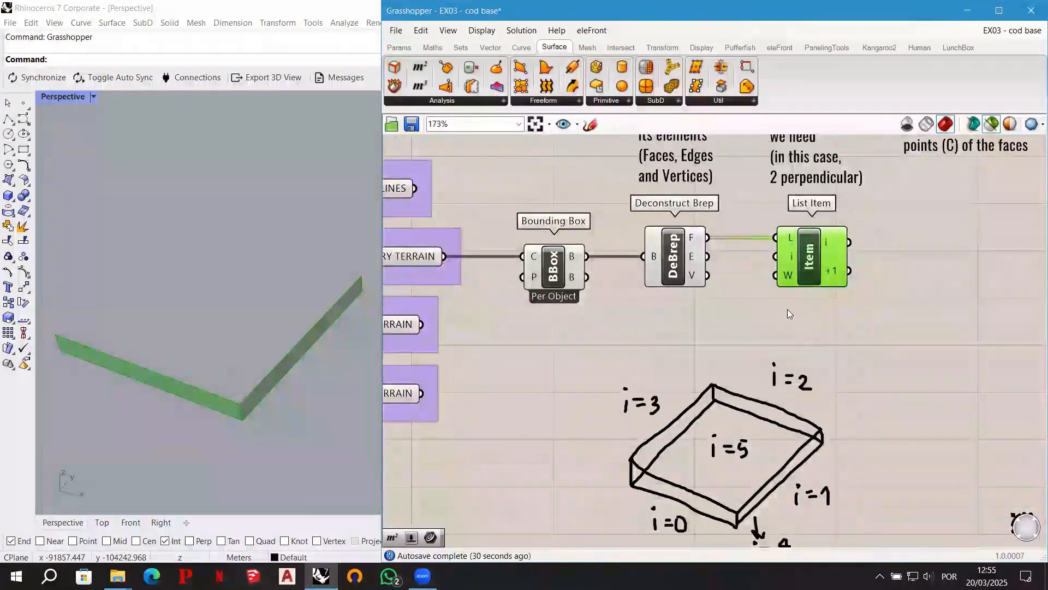
mouse_move(791, 260)
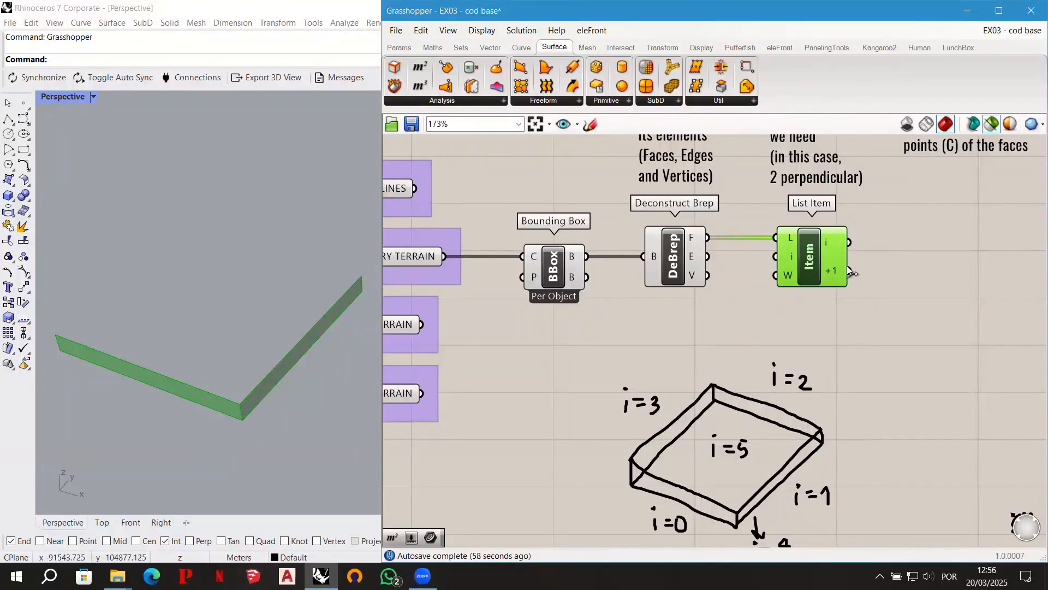
Add an Area component under the face-centre note and feed its Geometry (G) input from List Item's i output.
right_drag(865, 266, 858, 335)
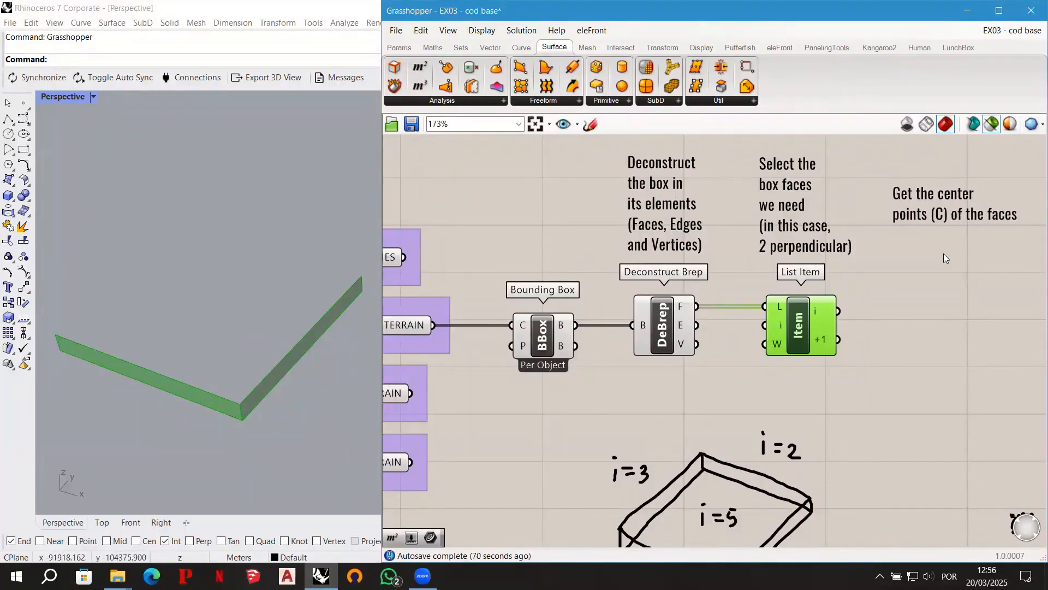
click(920, 277)
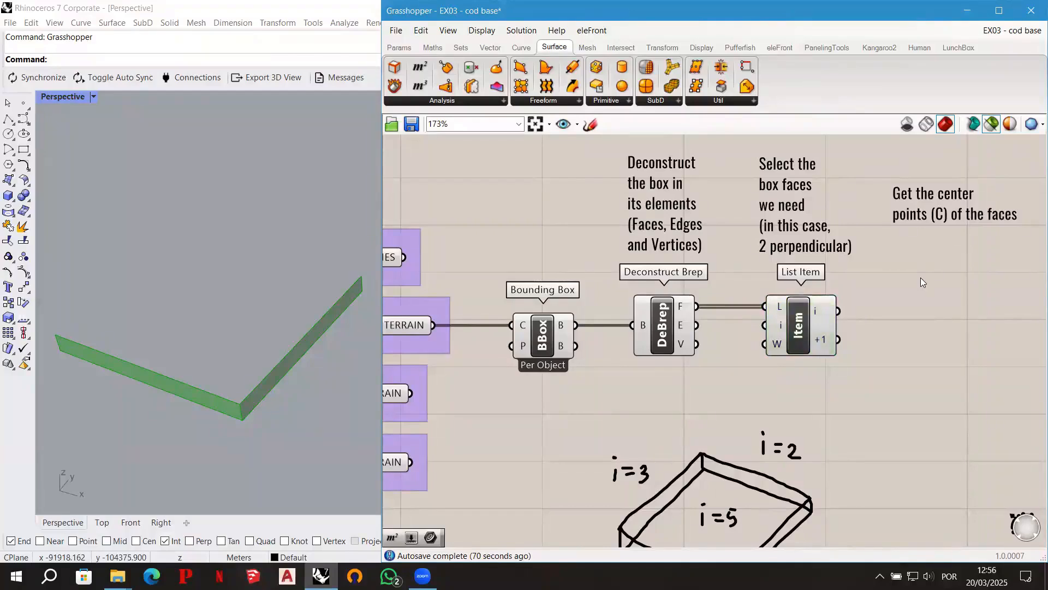
double_click(920, 278)
text(are)
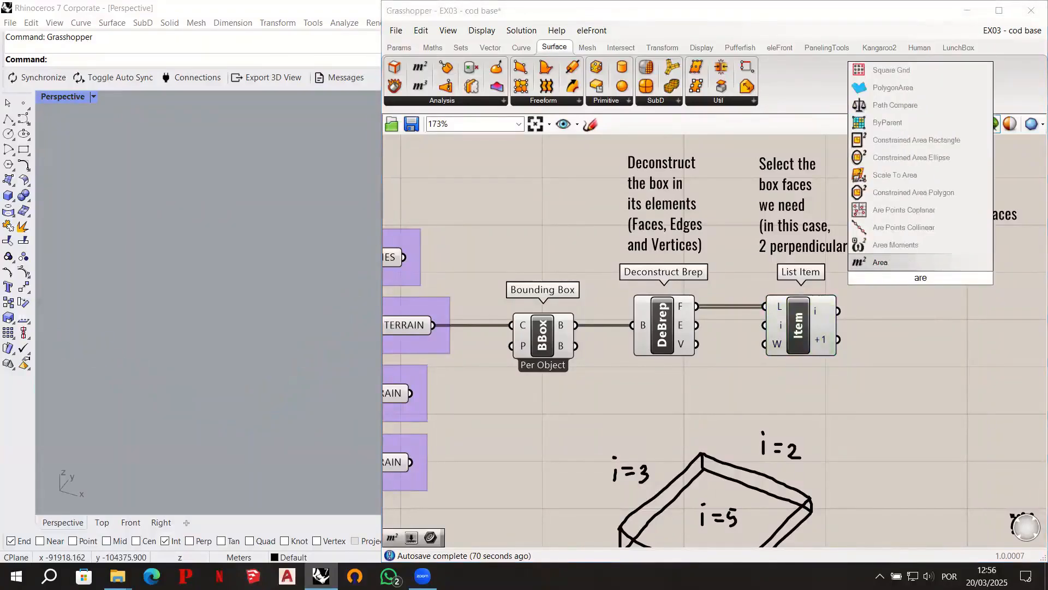
key(Return)
ctrl+alt+click(922, 282)
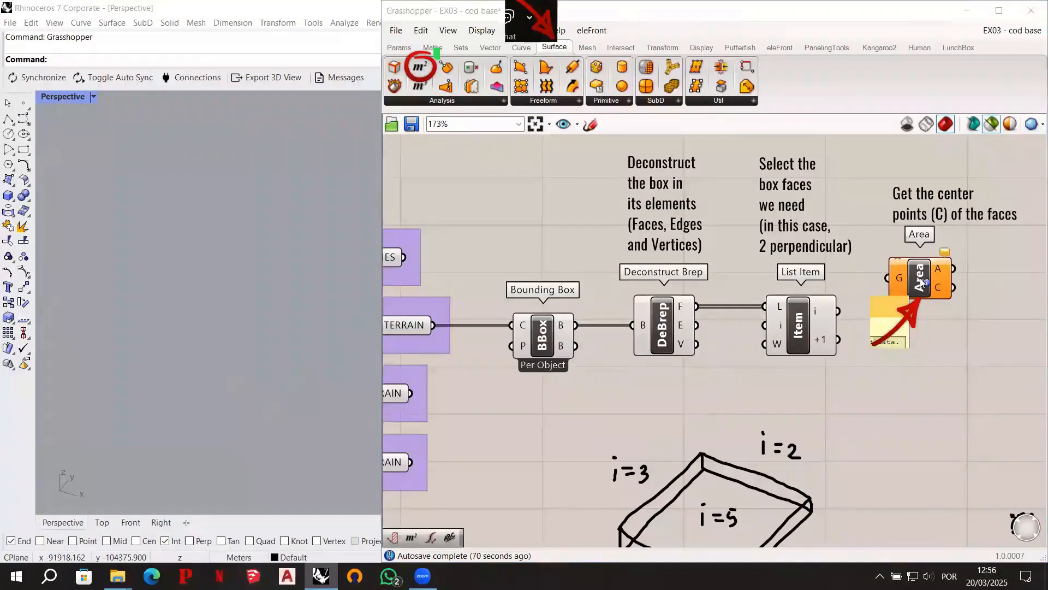
drag(921, 282, 933, 288)
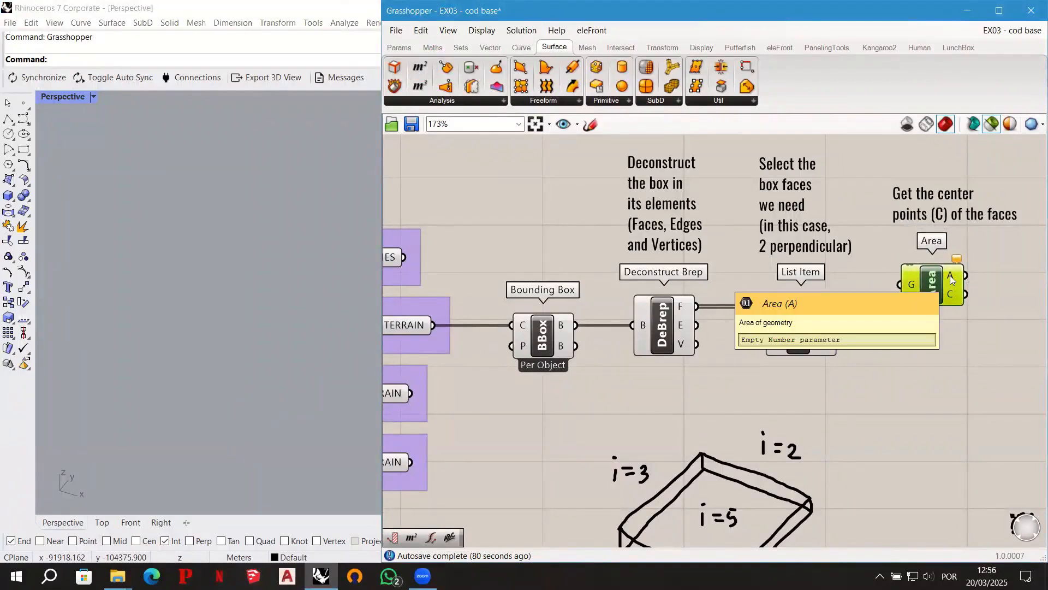
mouse_move(952, 275)
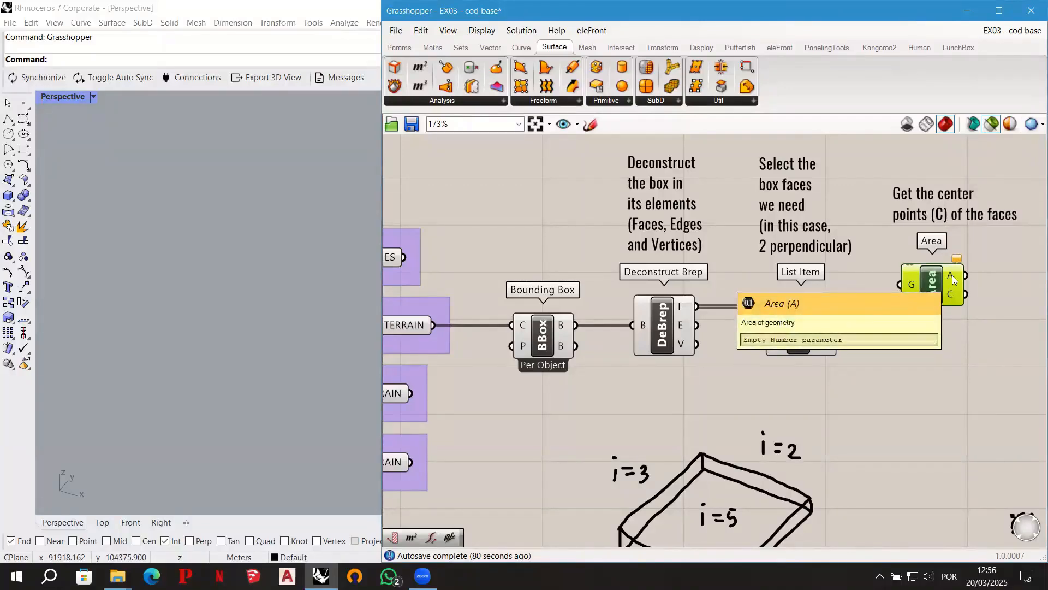
mouse_move(950, 294)
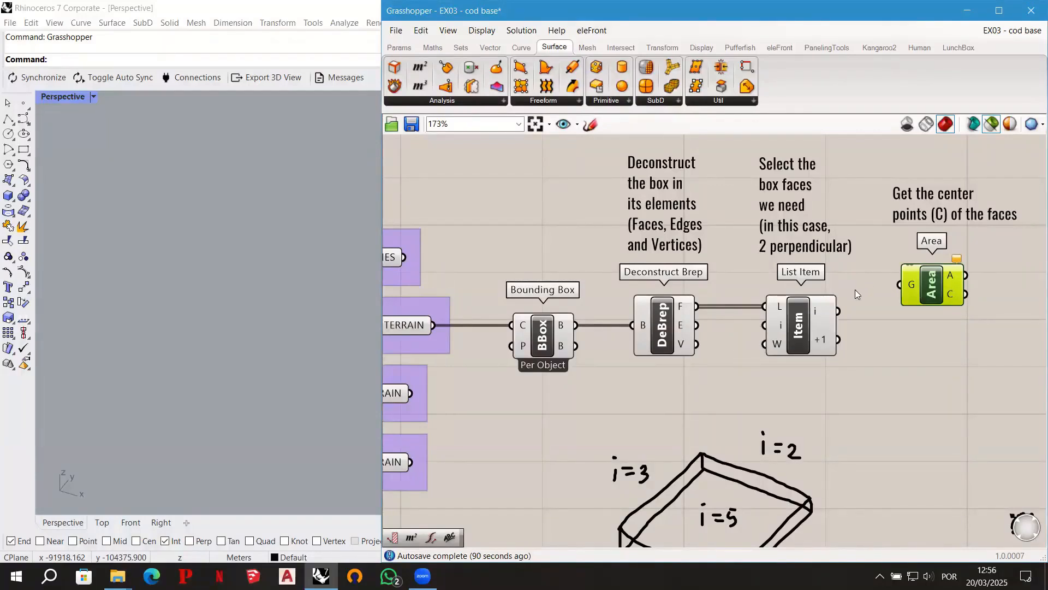
drag(837, 311, 898, 284)
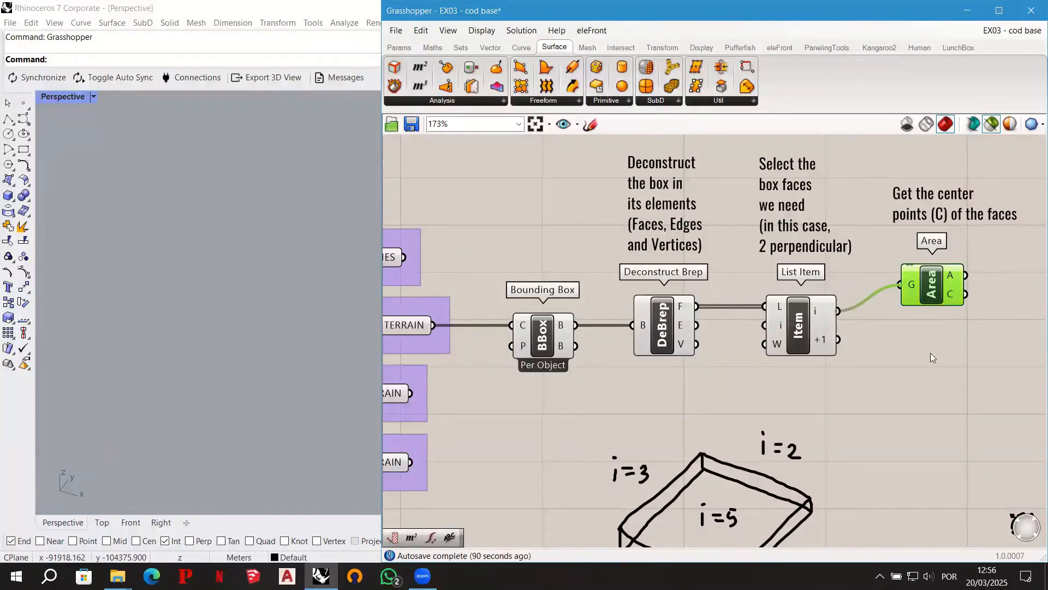
Add a second Area component below the first, connect List Item's +1 output to it, and preview both face centres.
double_click(916, 378)
text(area)
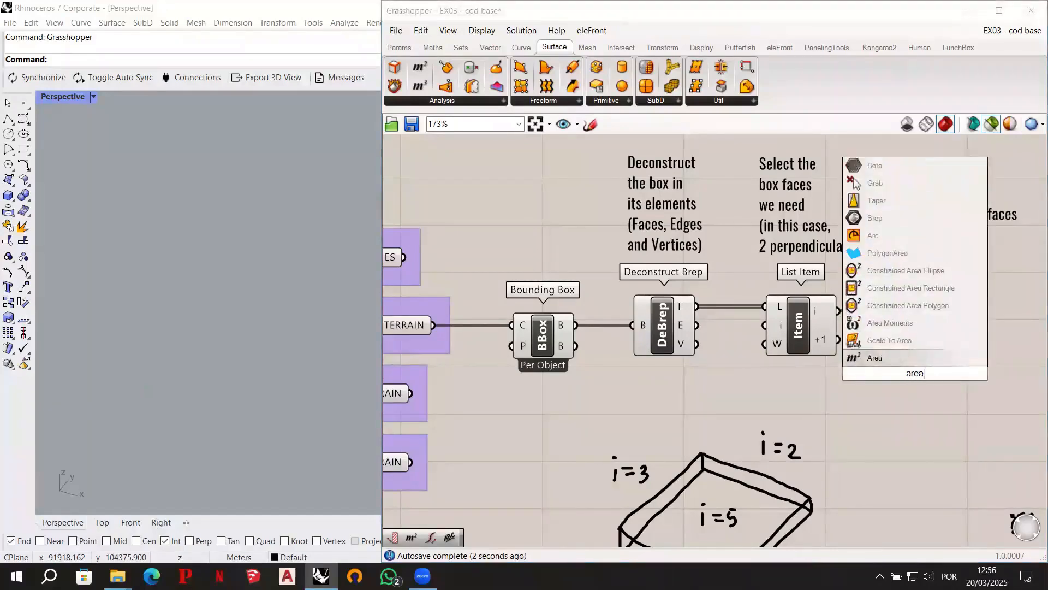
key(Return)
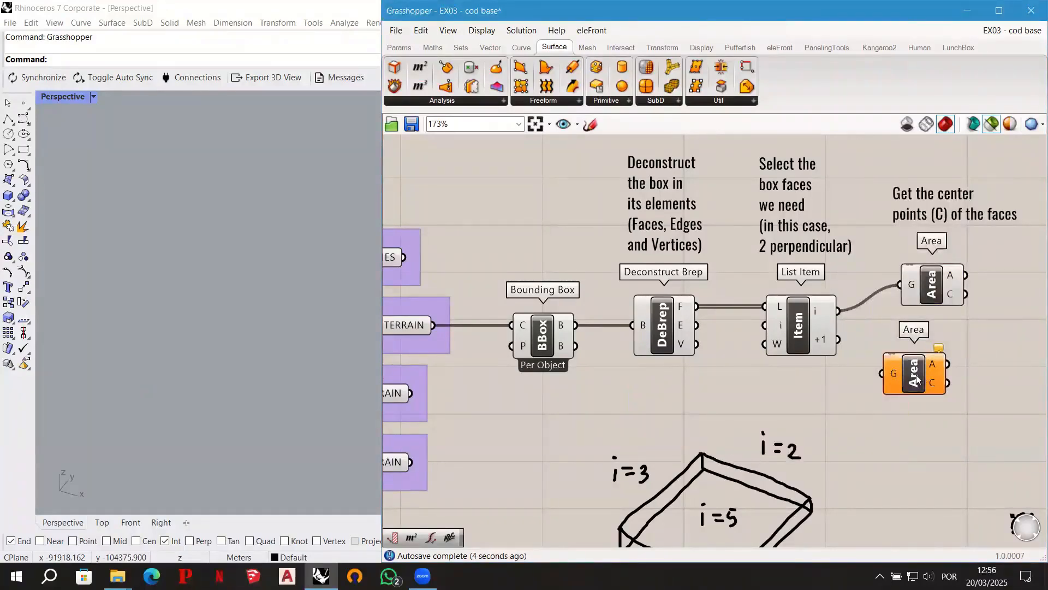
drag(839, 338, 933, 365)
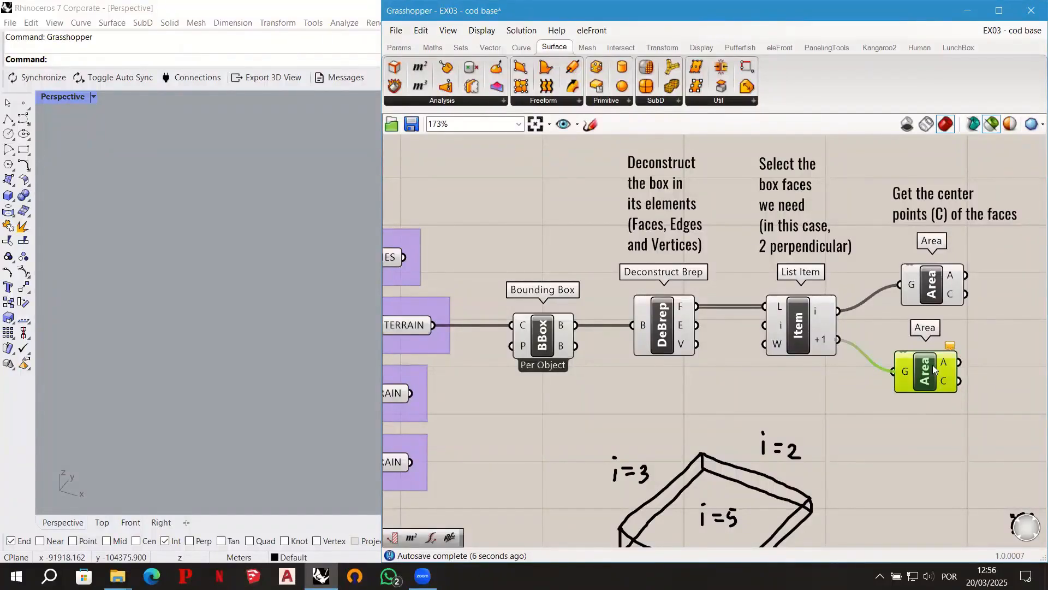
shift+click(922, 301)
shift+click(825, 328)
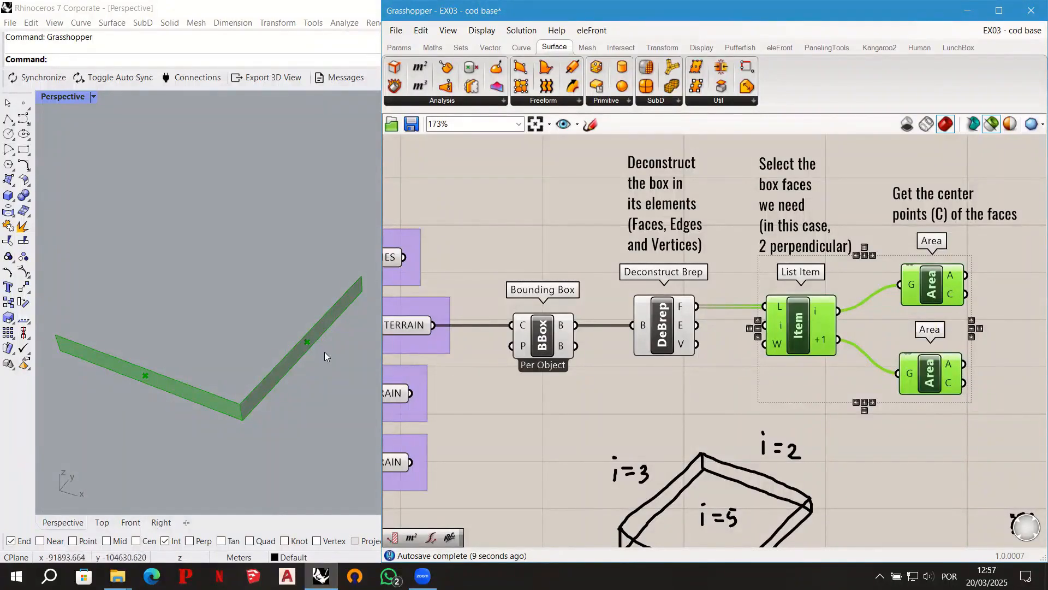
Add the Brep/Mesh Contour component under the terrain profiles note and place a copy of it below.
scroll(726, 361, down, 1)
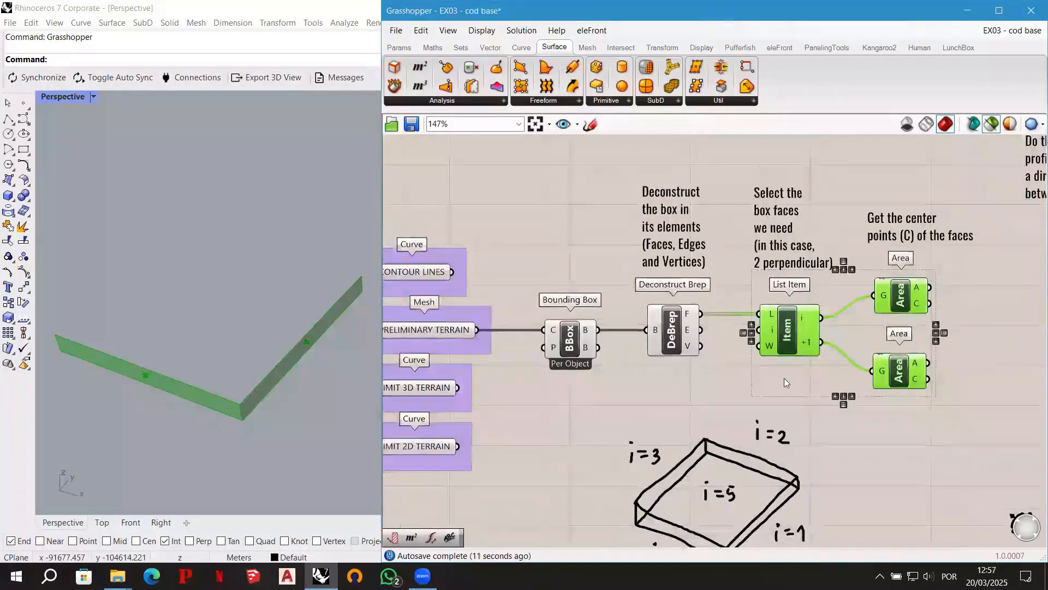
scroll(726, 371, down, 1)
right_drag(1002, 313, 911, 333)
click(910, 334)
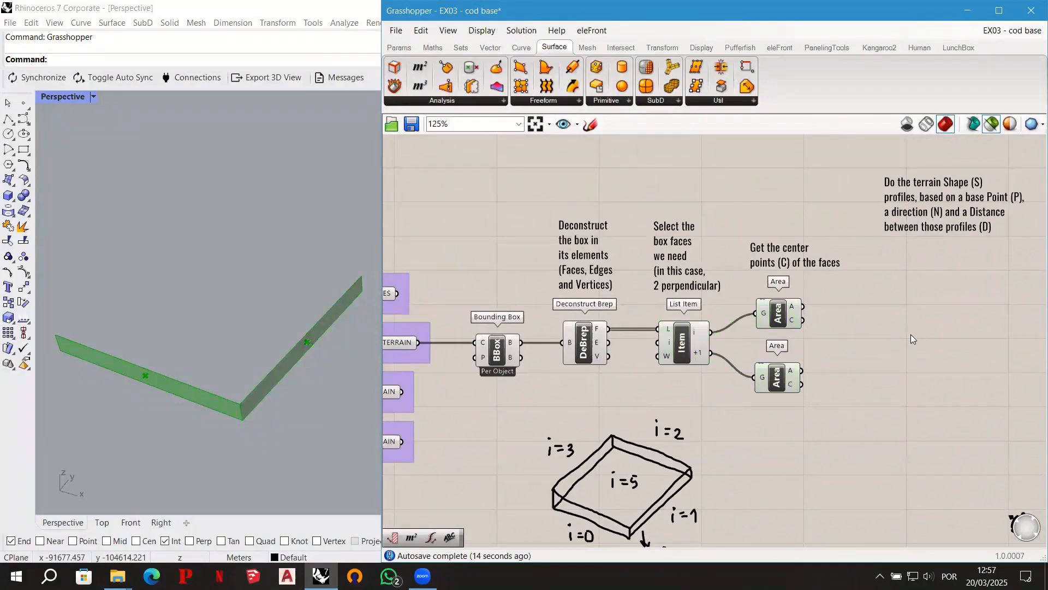
double_click(901, 289)
text(contour)
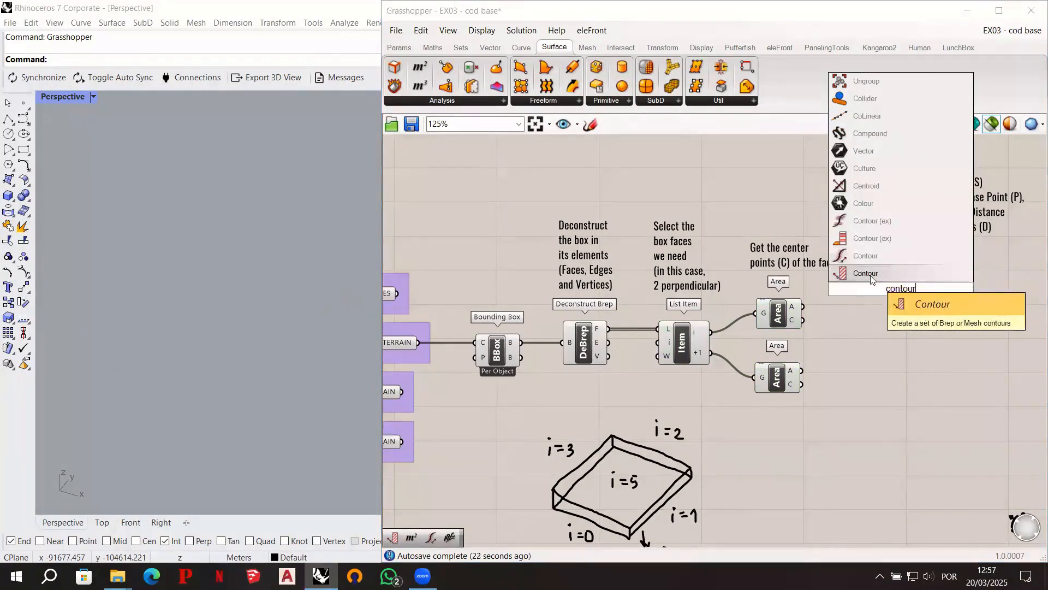
click(872, 276)
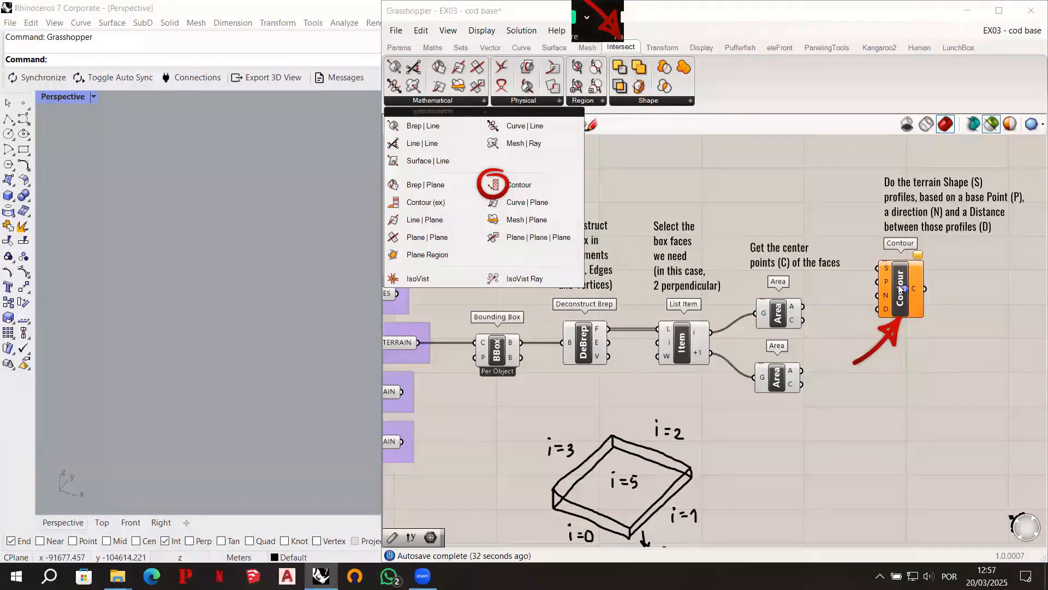
drag(900, 288, 916, 407)
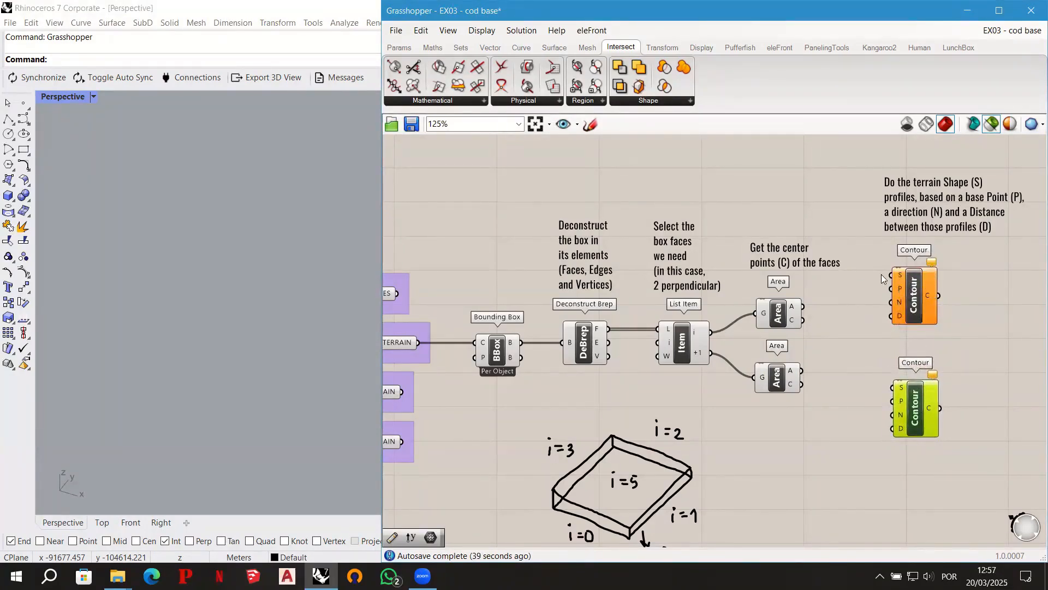
Move Bounding Box up out of the wire's path and connect PRELIMINARY TERRAIN to the upper Contour's Shape (S) input.
scroll(881, 274, up, 1)
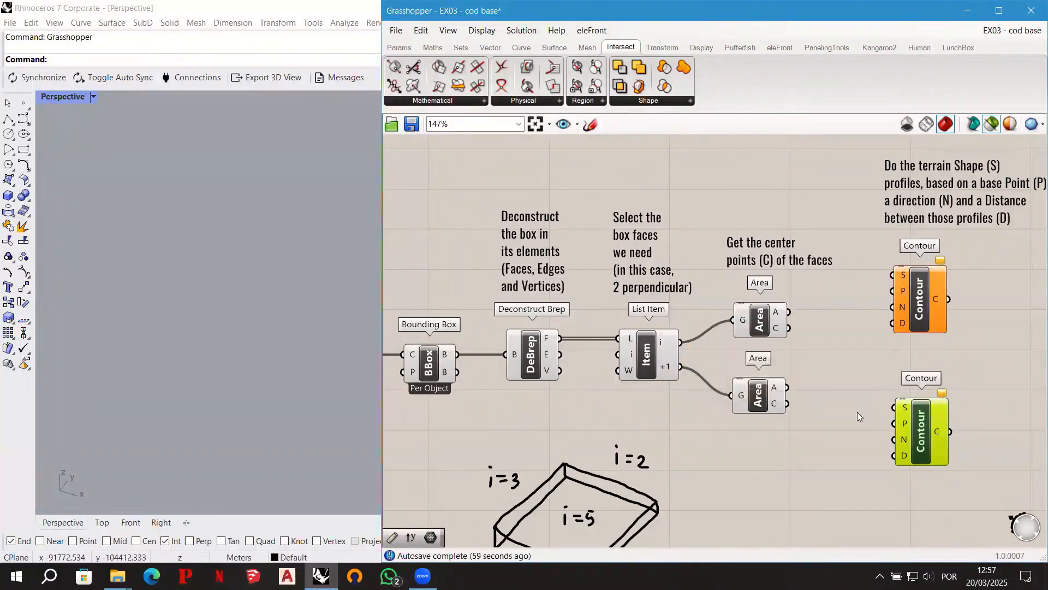
right_drag(827, 362, 862, 358)
scroll(916, 296, down, 1)
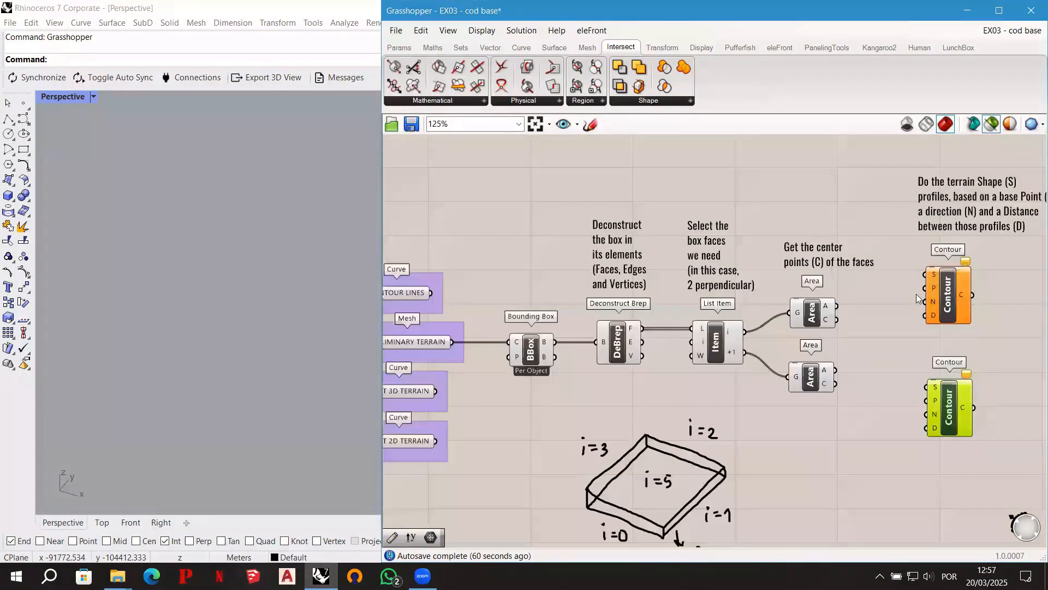
click(427, 343)
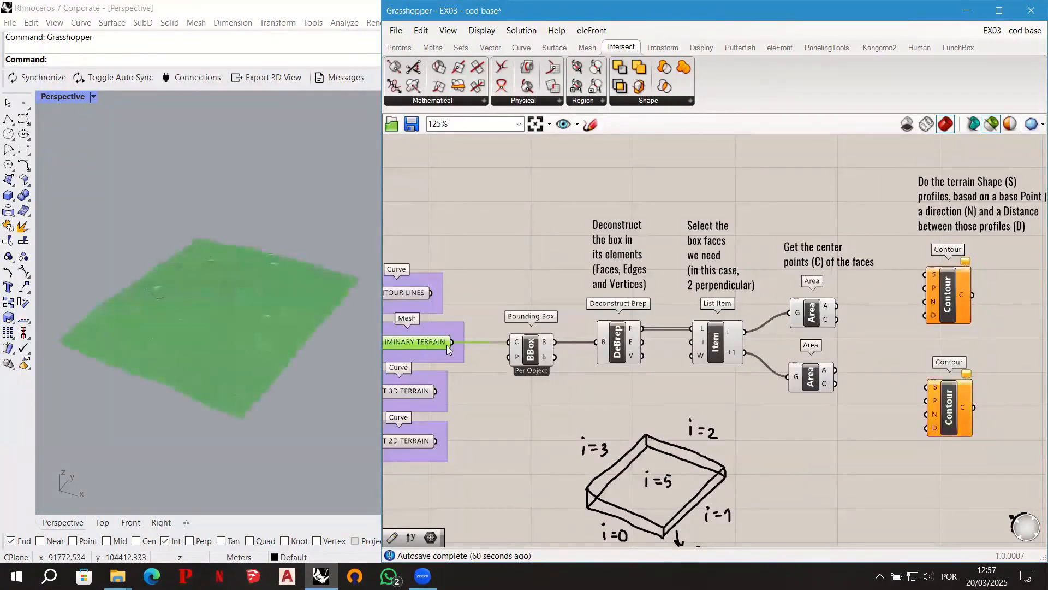
drag(529, 352, 525, 271)
drag(454, 342, 928, 276)
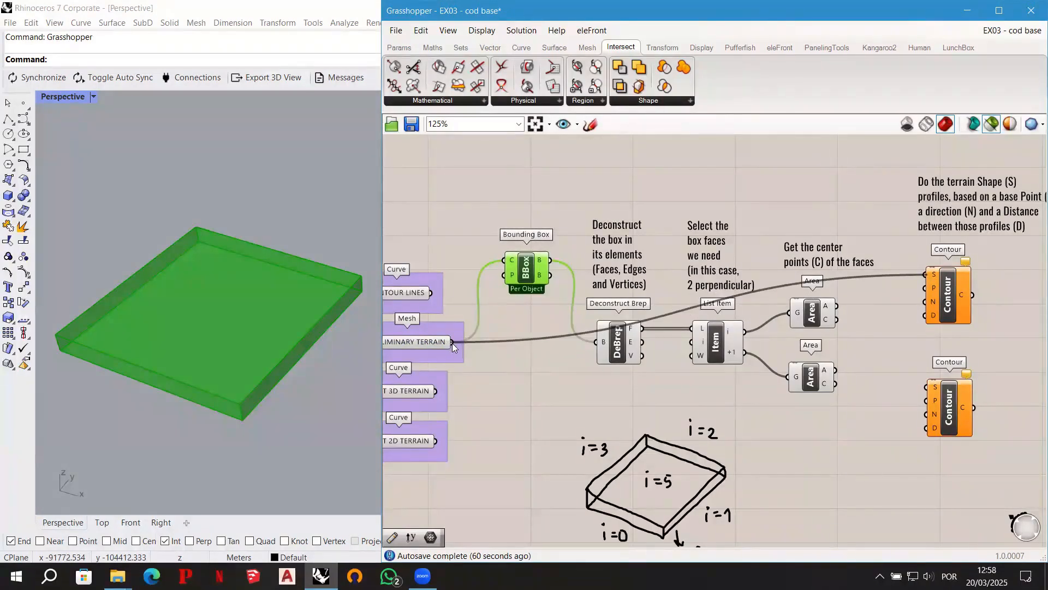
Connect PRELIMINARY TERRAIN to the lower Contour's Shape (S) input, routing the wire through a relay below Deconstruct Brep.
drag(451, 342, 926, 393)
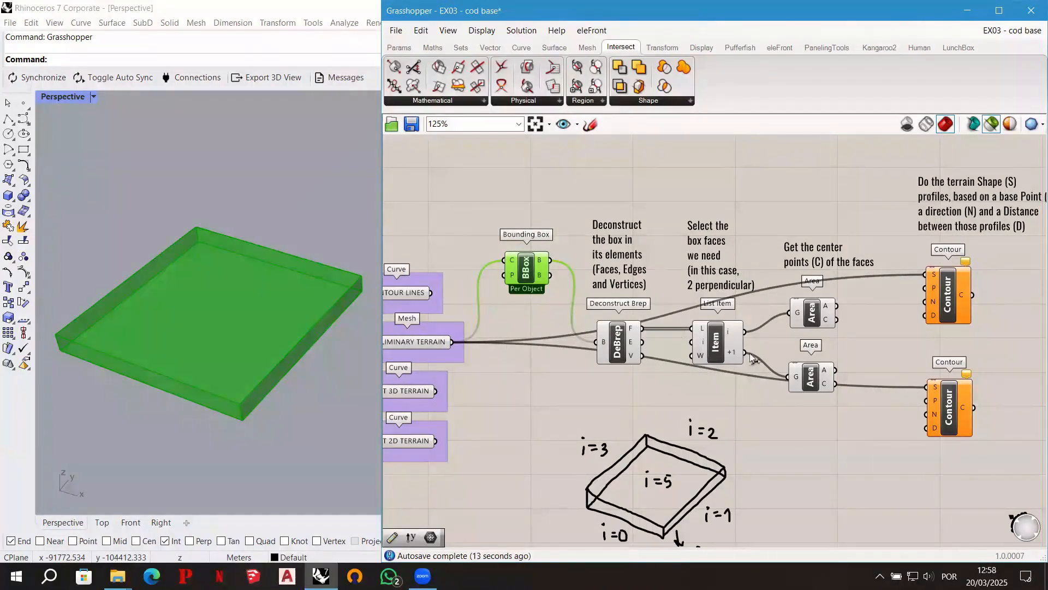
double_click(879, 385)
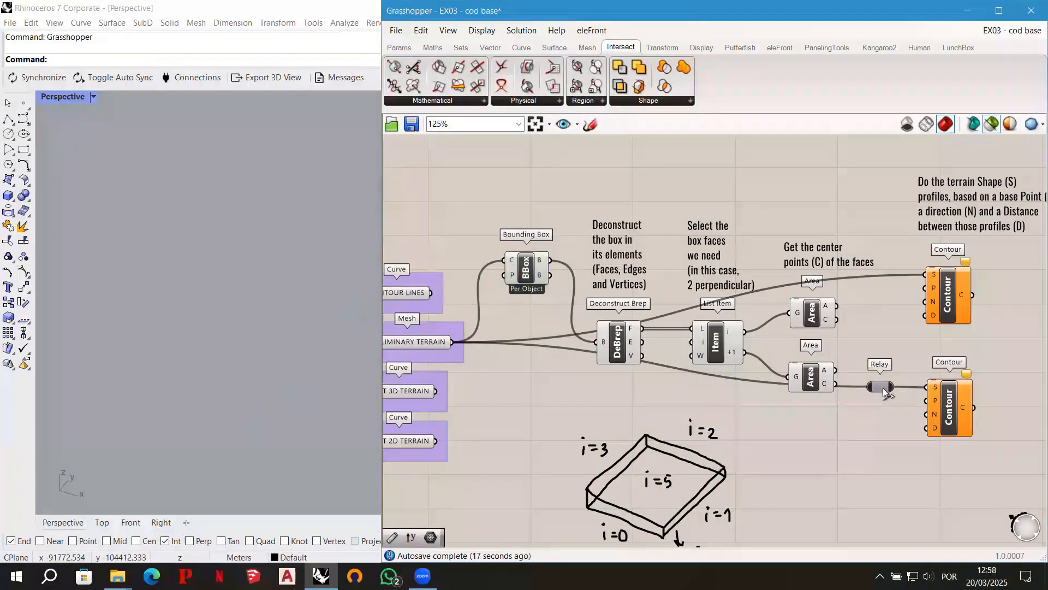
mouse_move(880, 387)
mouse_down()
mouse_move(868, 397)
mouse_move(616, 407)
mouse_move(709, 411)
mouse_move(612, 414)
mouse_move(587, 402)
mouse_up()
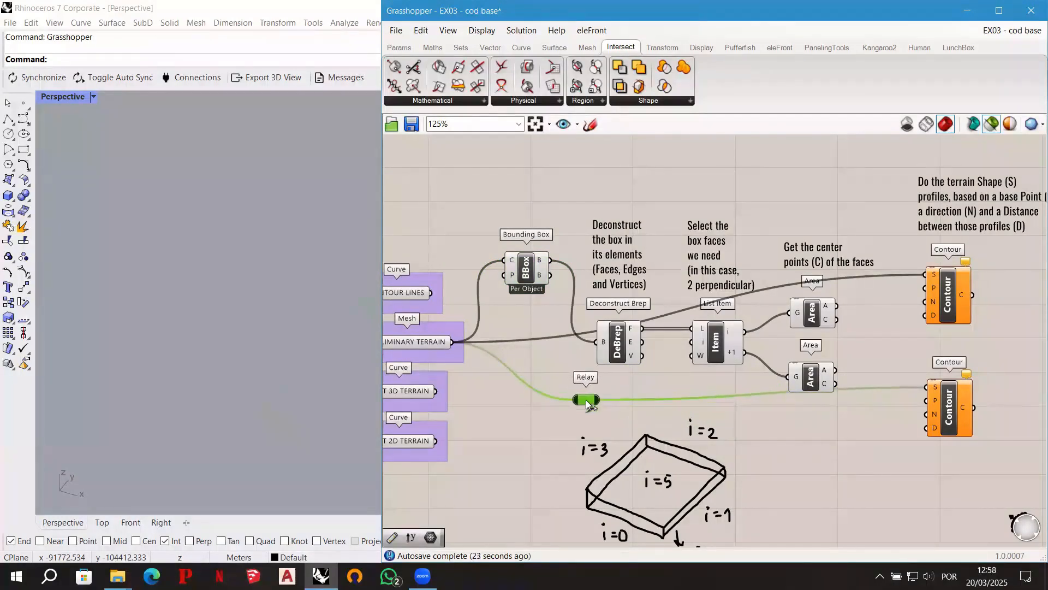
Move the box sketch down, place the relay below List Item, name it "Connect to the preliminary terrain" and copy that name.
drag(650, 448, 658, 516)
mouse_move(586, 399)
mouse_down()
mouse_move(588, 418)
mouse_move(613, 440)
mouse_move(719, 429)
mouse_move(685, 429)
mouse_move(705, 432)
mouse_up()
right_click(706, 432)
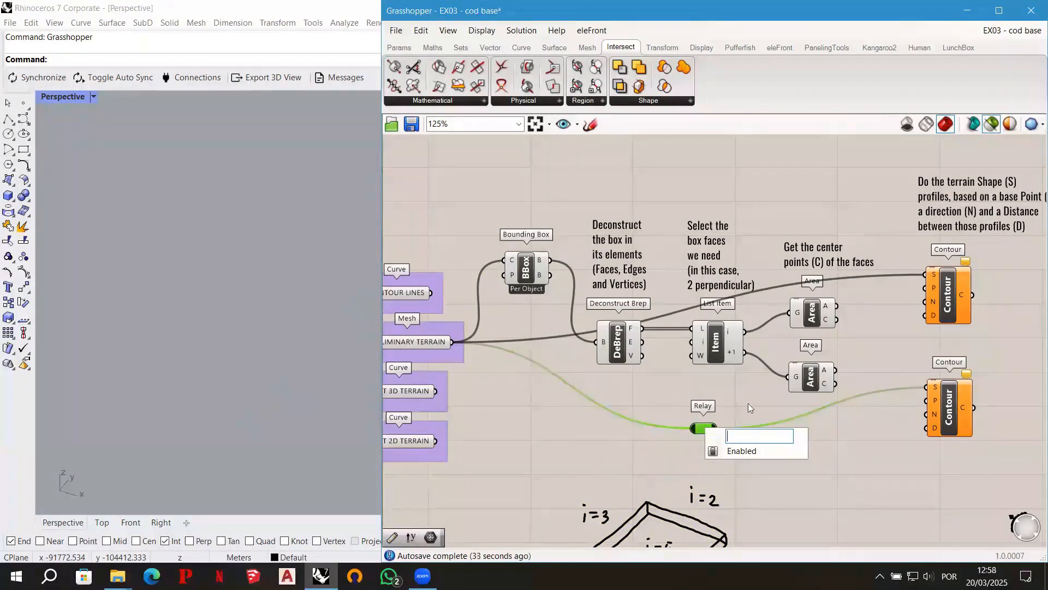
text(Connect)
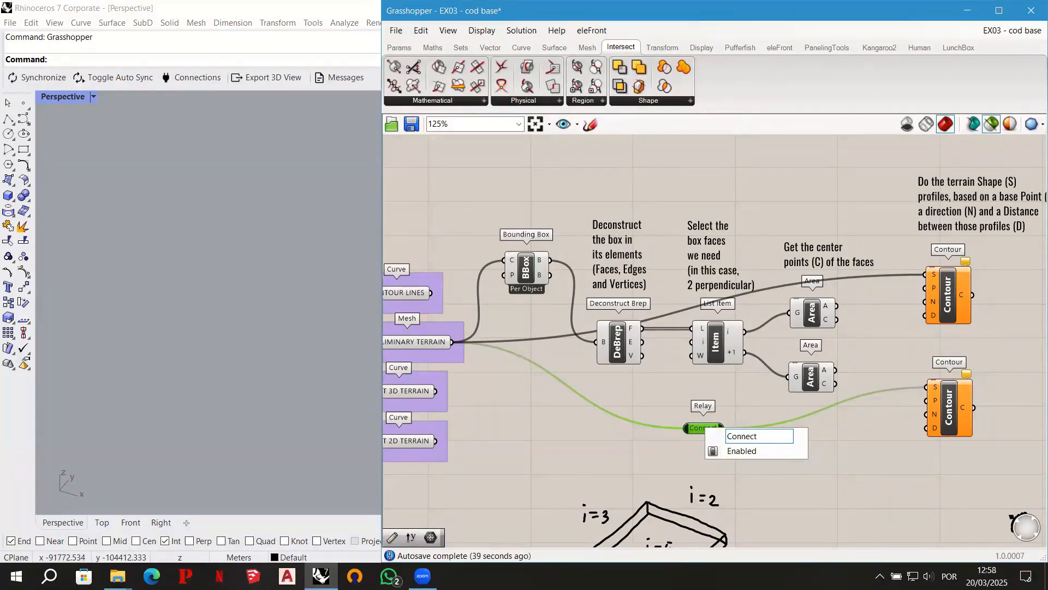
text( to th)
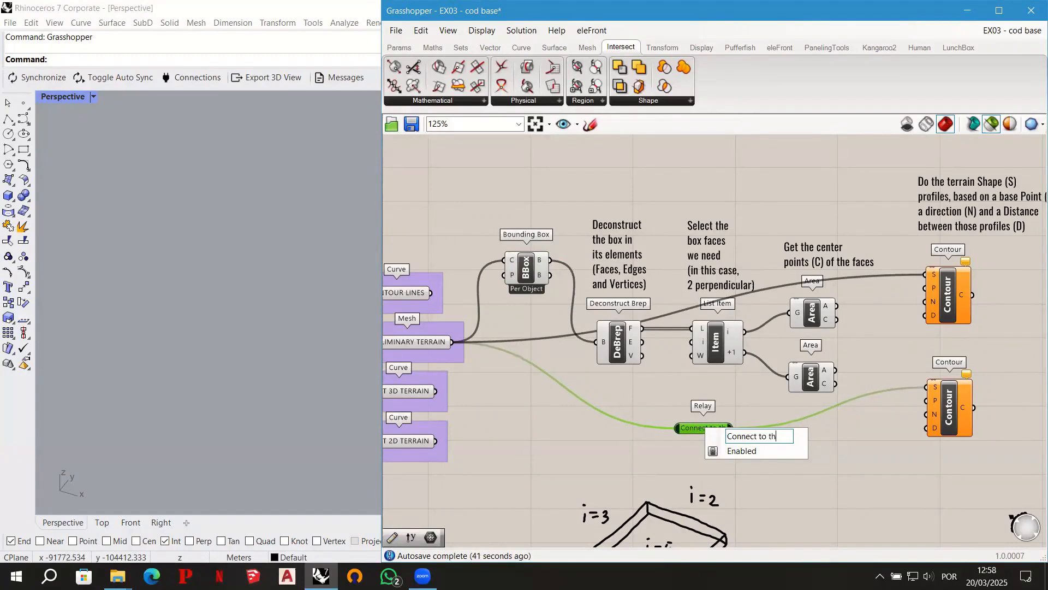
text(e preliminar)
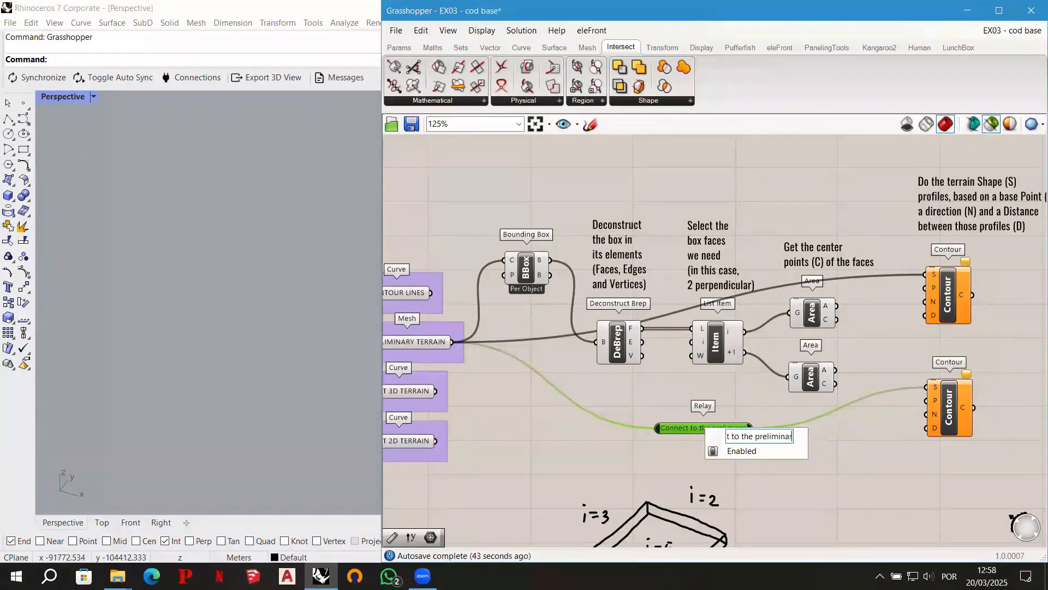
text(y terrain)
key(ctrl+a)
key(ctrl+c)
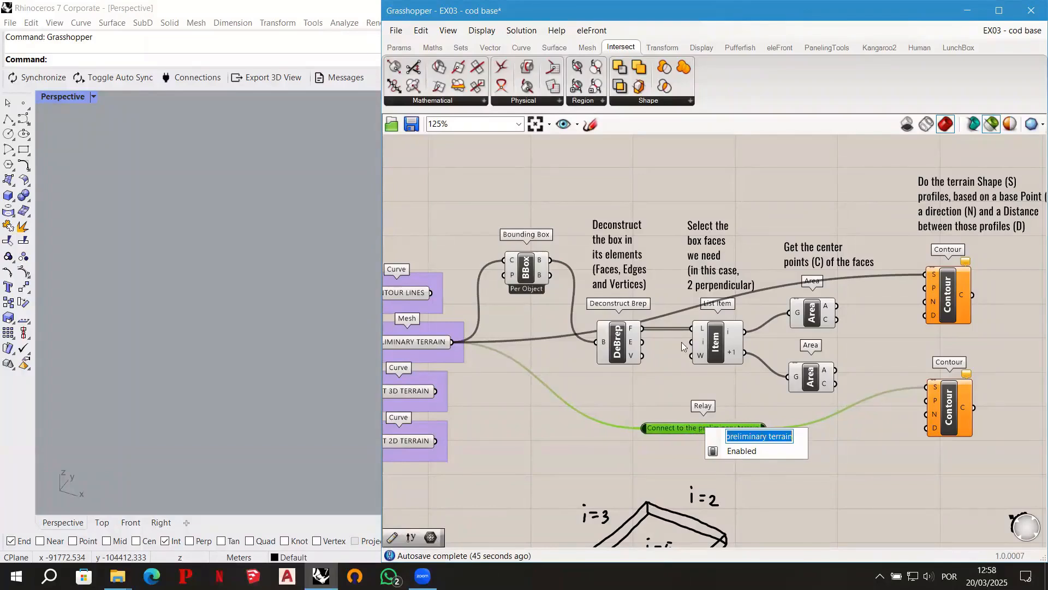
click(845, 475)
drag(743, 426, 741, 429)
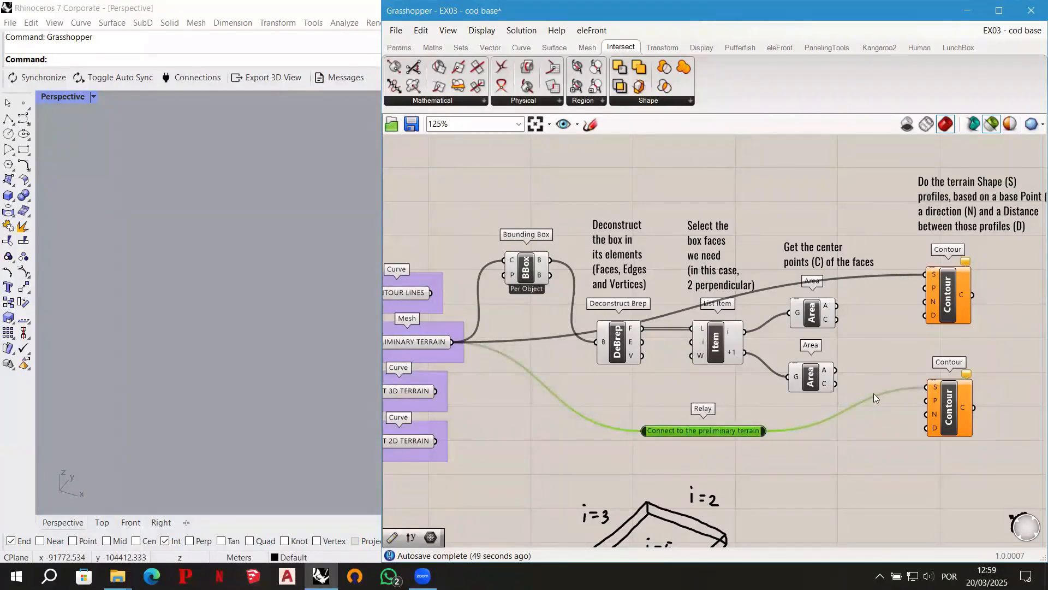
Insert a relay in the upper Contour's Shape wire, place it above the notes, and move Bounding Box in line with Deconstruct Brep.
double_click(863, 276)
drag(866, 277, 644, 172)
drag(533, 270, 557, 354)
Name the upper relay "Connect to the preliminary terrain" and arrange the two relays above and below the component chain.
right_click(645, 177)
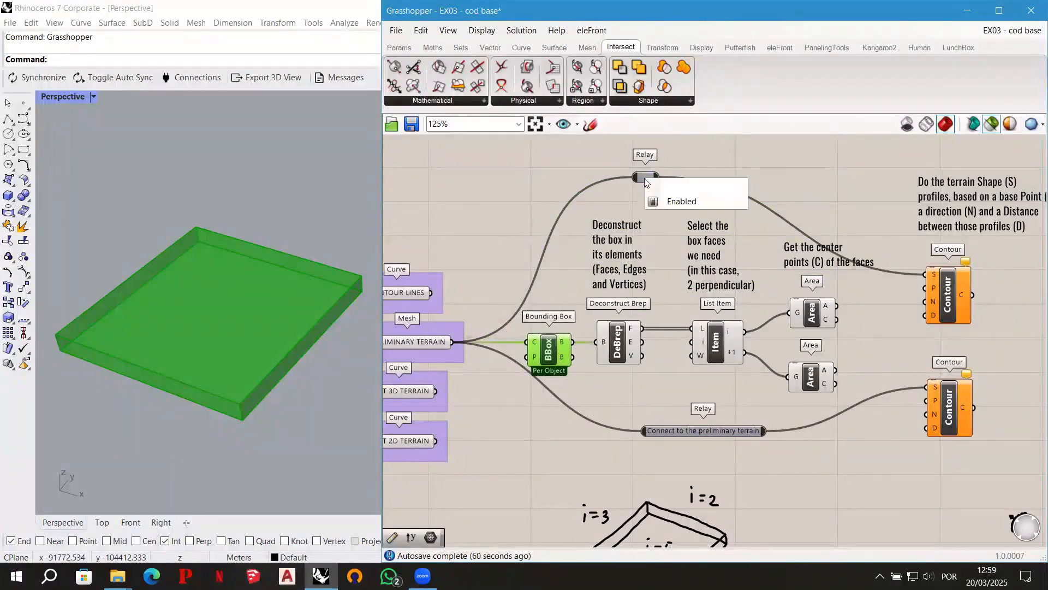
key(ctrl+v)
key(Return)
drag(659, 182, 701, 173)
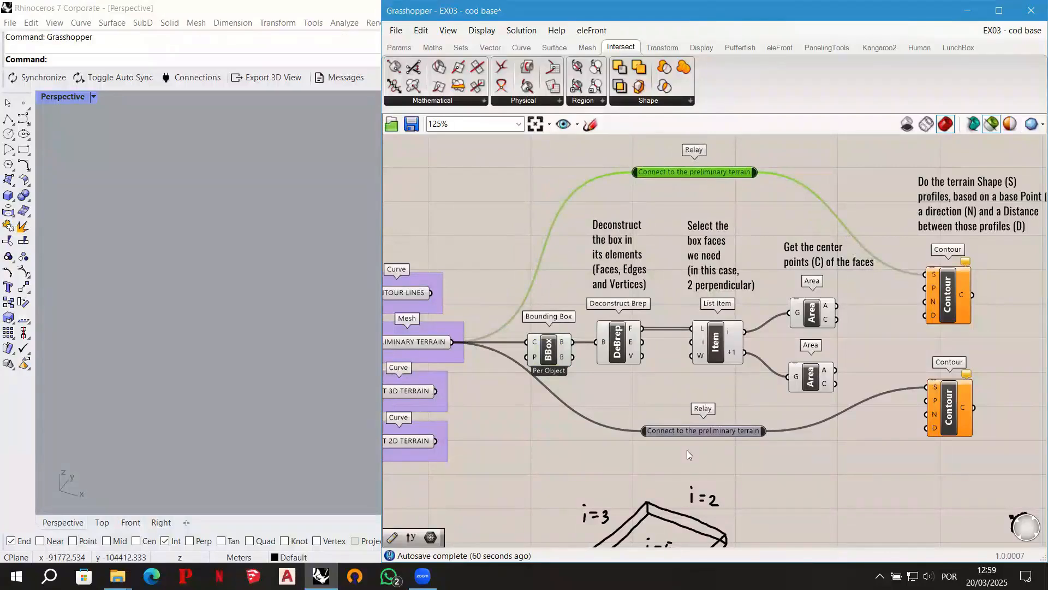
drag(693, 434, 686, 454)
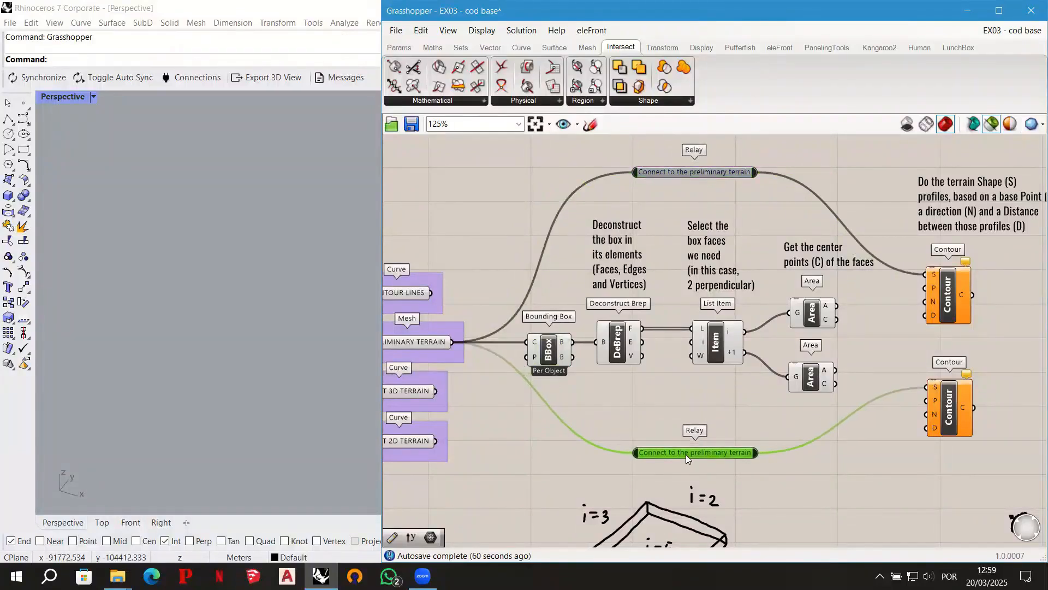
drag(713, 171, 720, 174)
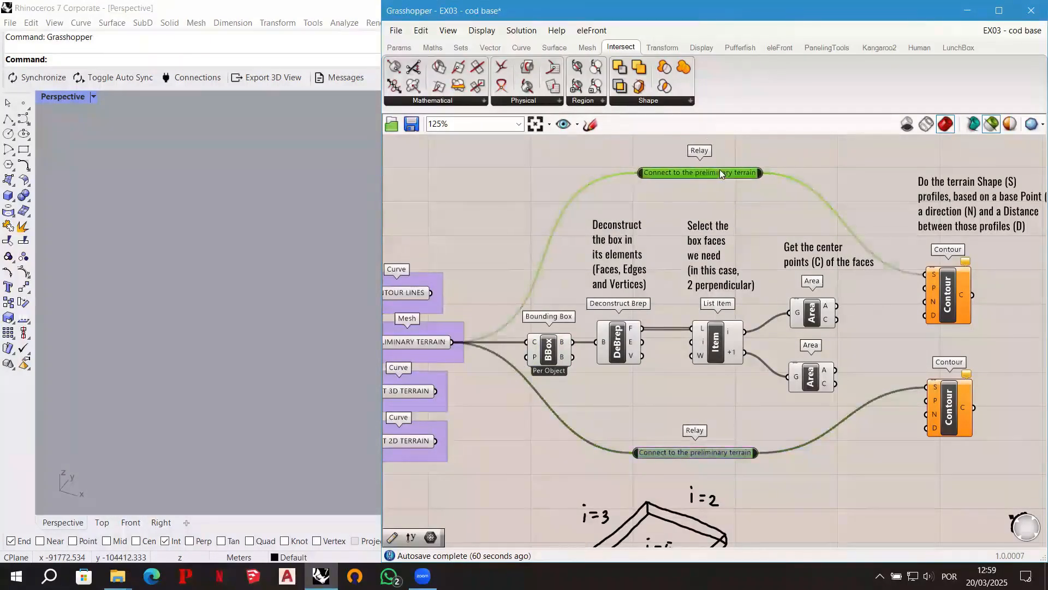
Shift the terrain profiles note slightly left and move both Contour components right beneath it.
right_drag(849, 352, 861, 331)
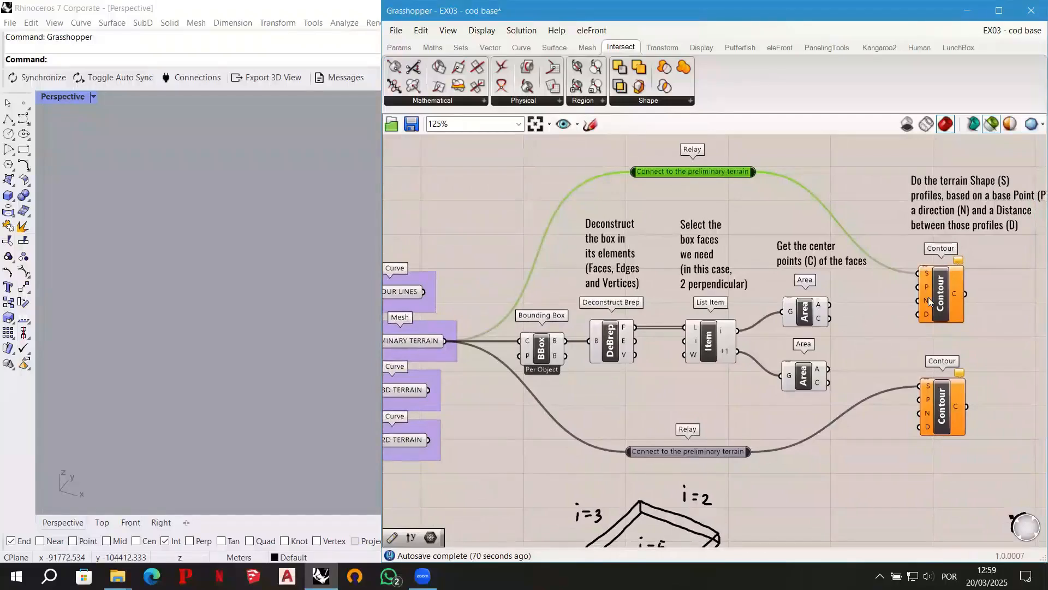
drag(963, 229, 943, 228)
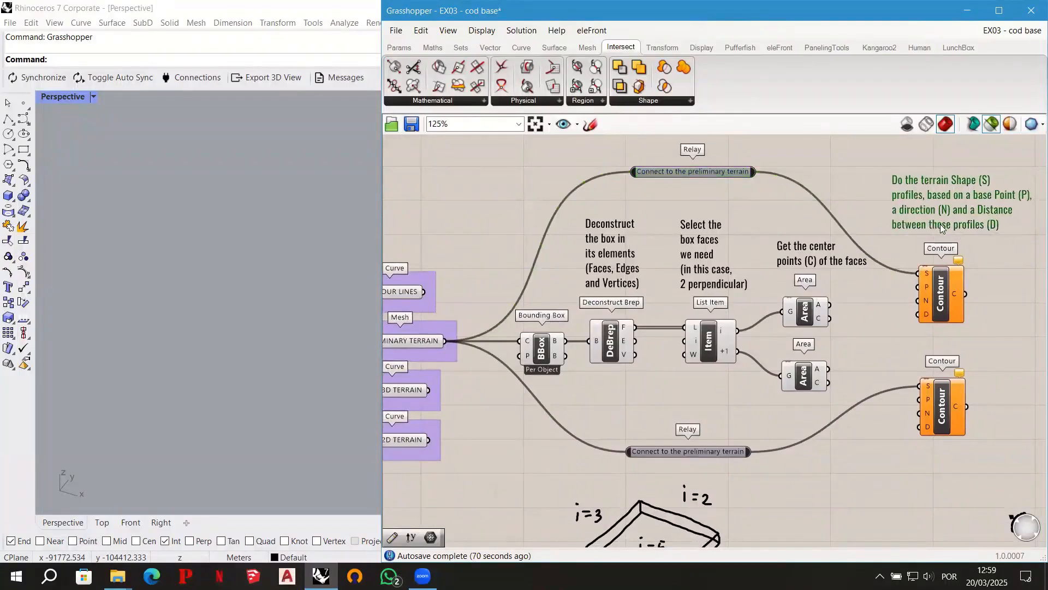
drag(978, 421, 959, 306)
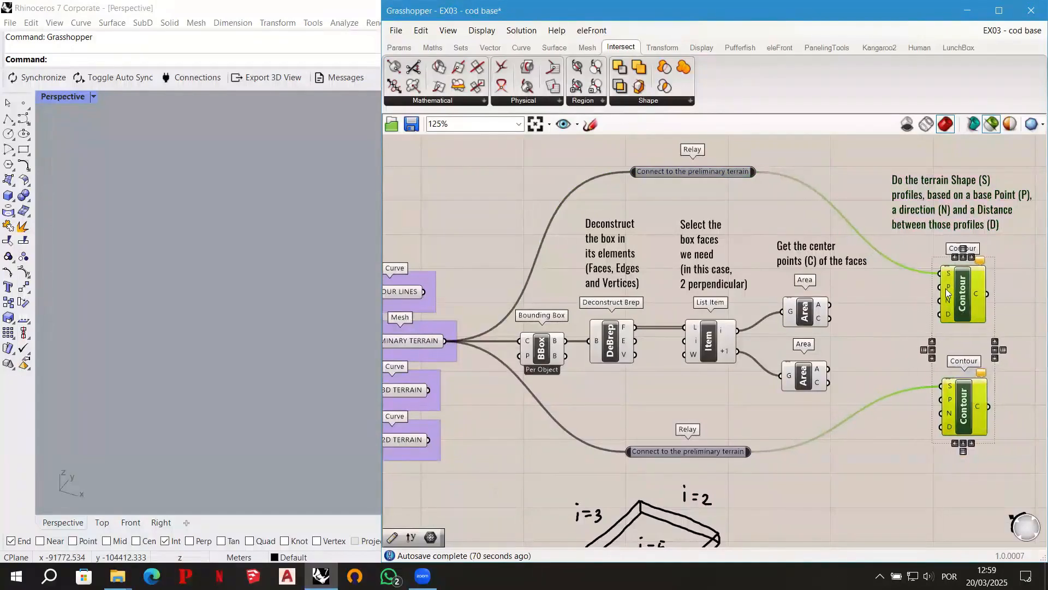
click(915, 306)
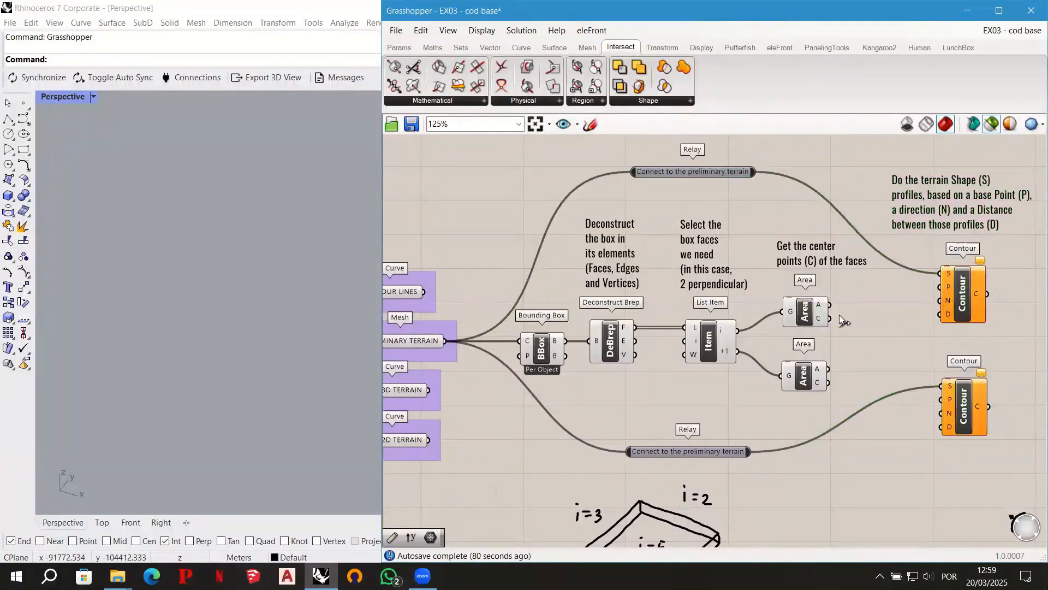
Connect each Area's center (C) output to the Point (P) input of its matching Contour, and move the lower Contour slightly down.
scroll(873, 308, up, 3)
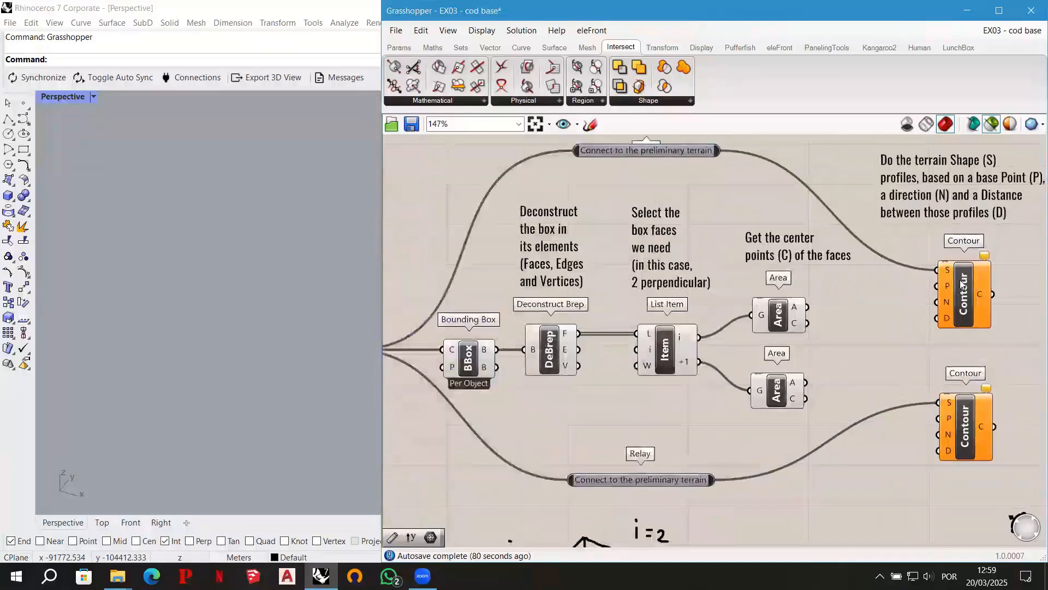
right_drag(874, 308, 832, 333)
drag(741, 357, 889, 313)
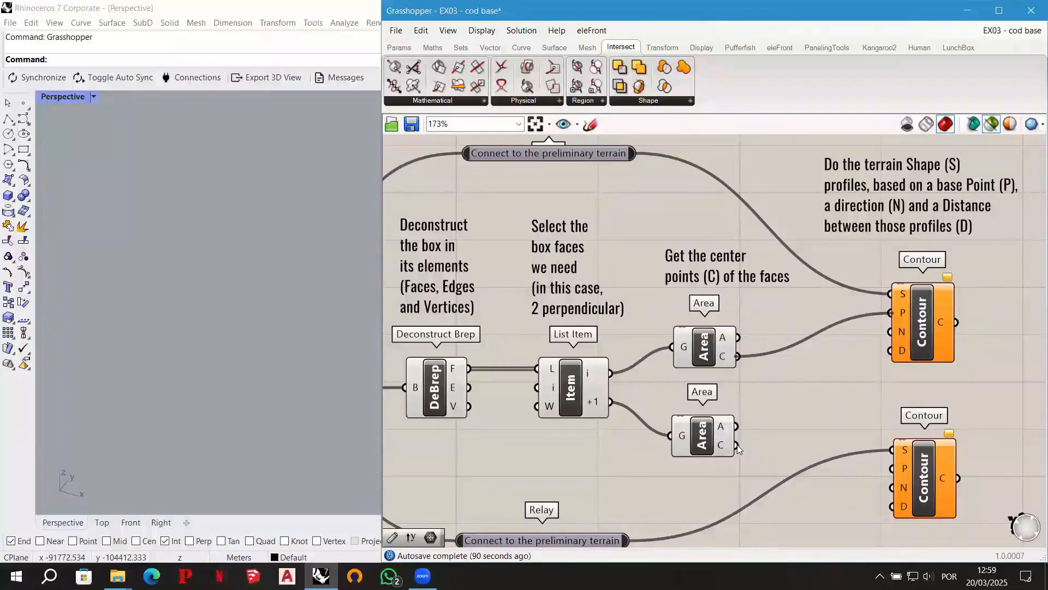
drag(737, 445, 888, 468)
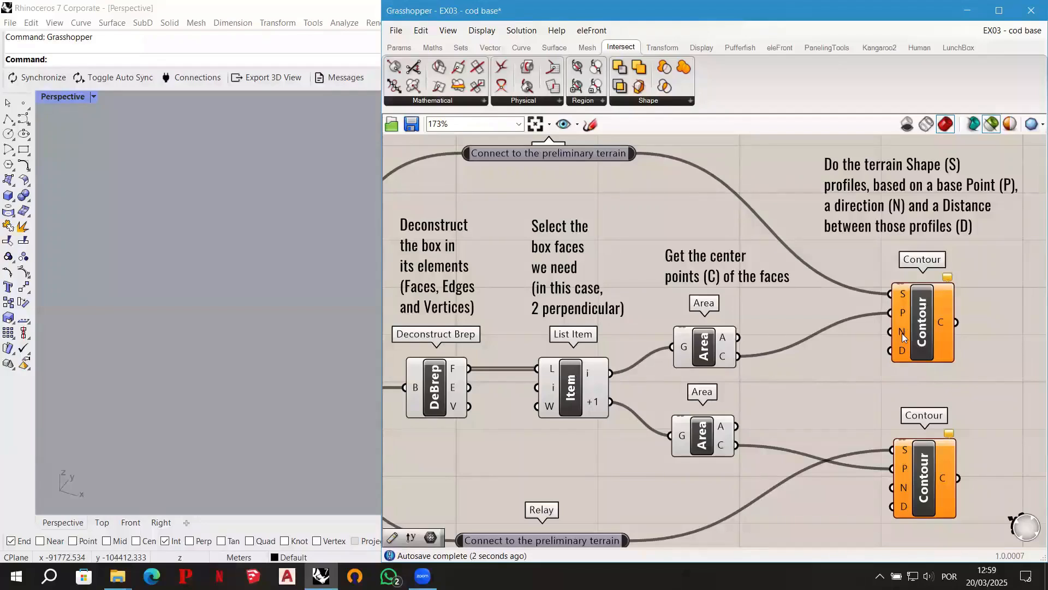
click(920, 341)
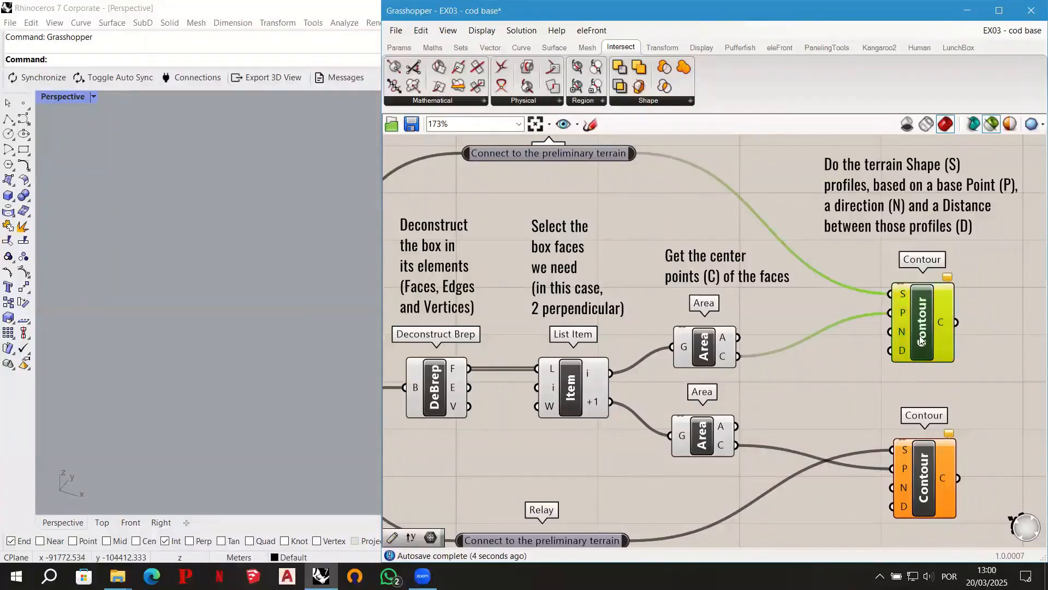
drag(923, 481, 932, 498)
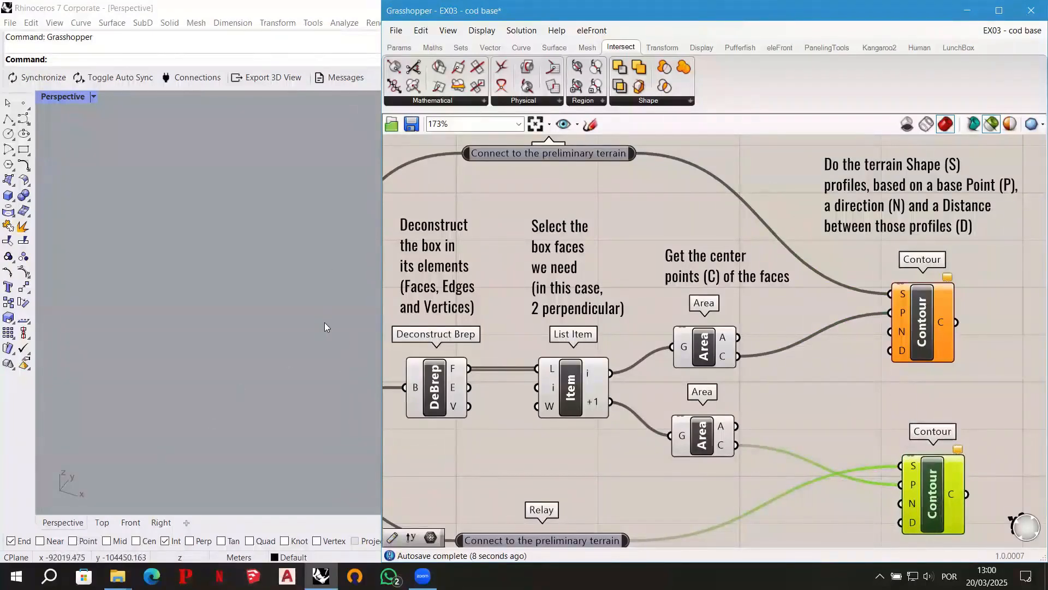
Add a Unit X vector between the Area and Contour components and connect it to the upper Contour's direction (N) input.
double_click(812, 371)
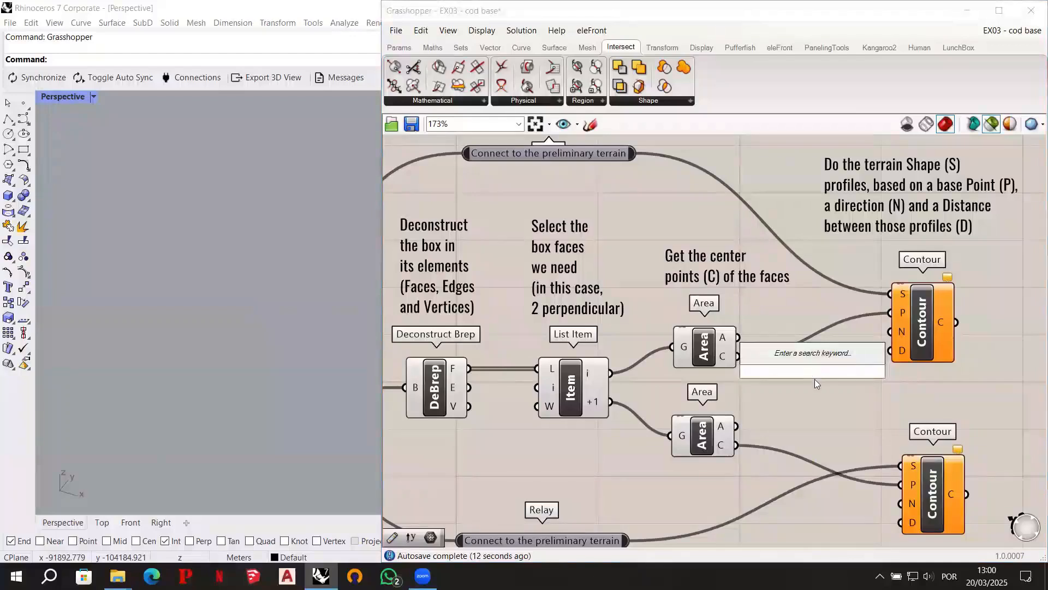
text(x)
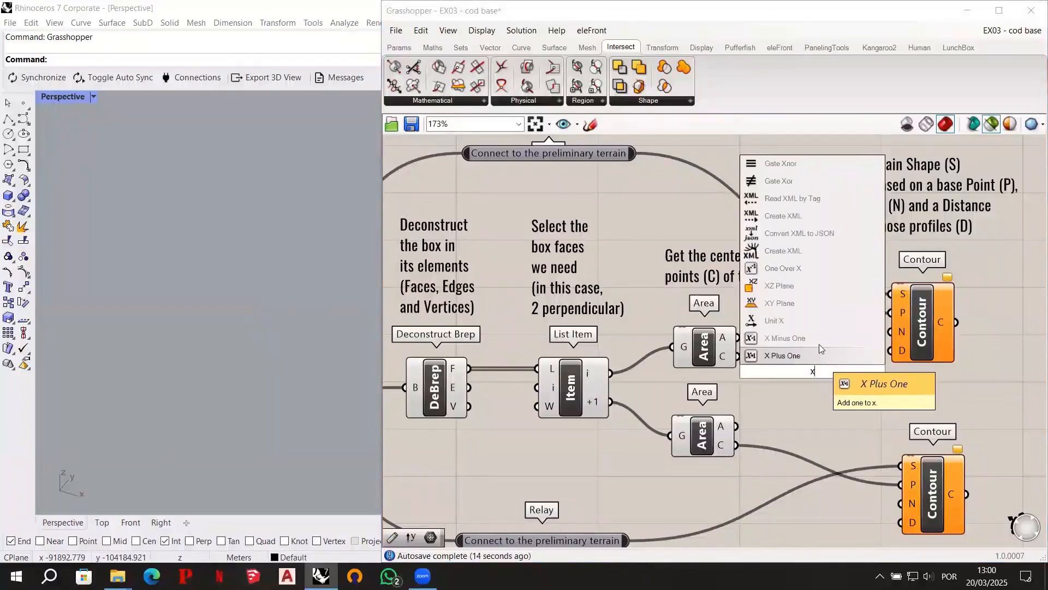
click(790, 320)
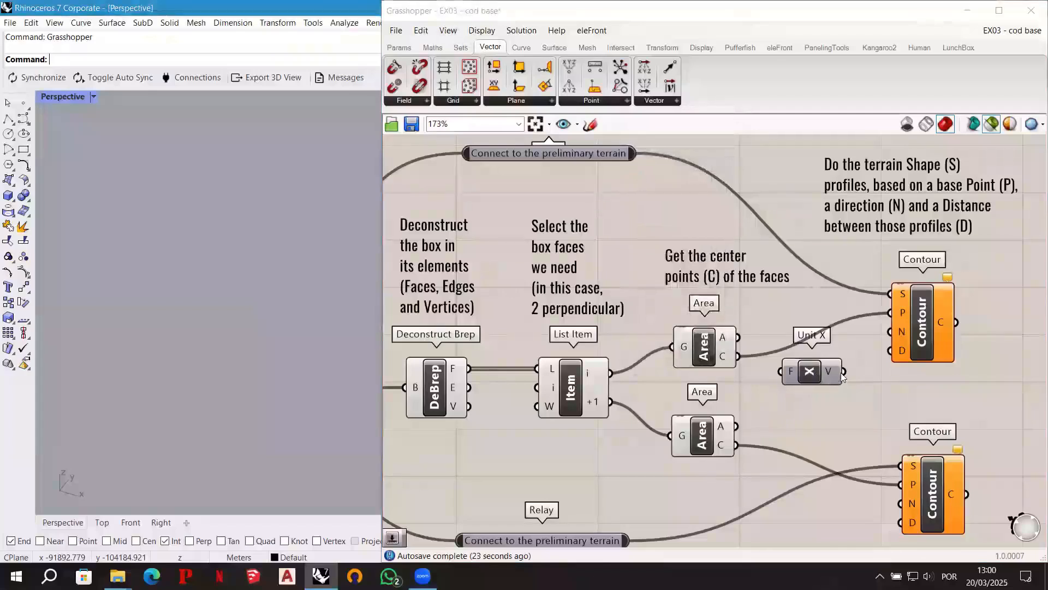
drag(844, 376, 899, 328)
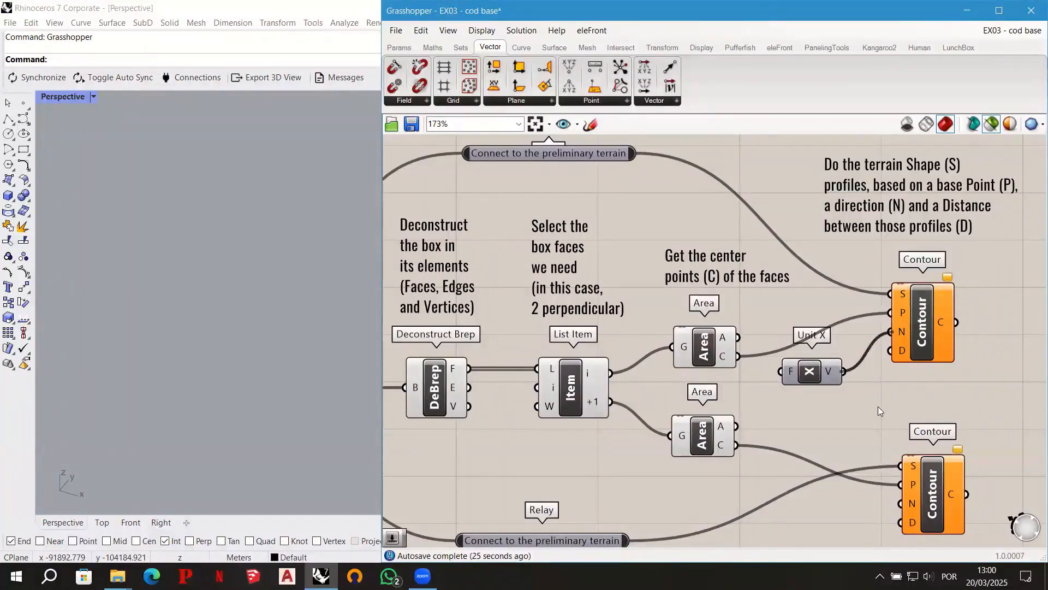
Add a Unit Y vector beside the lower Contour and connect it to that Contour's direction (N) input.
right_drag(872, 405, 872, 354)
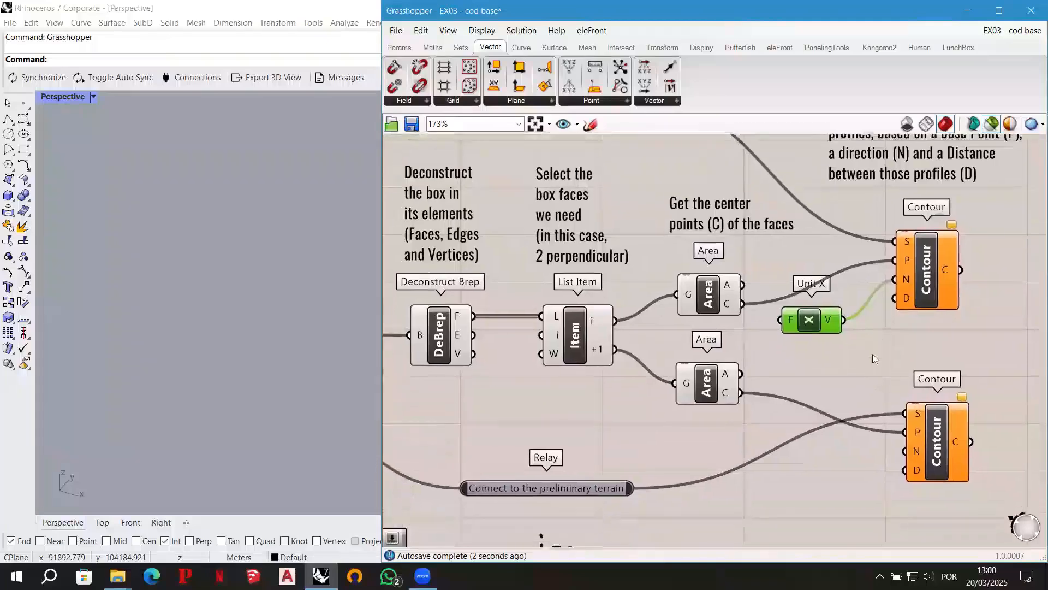
double_click(804, 468)
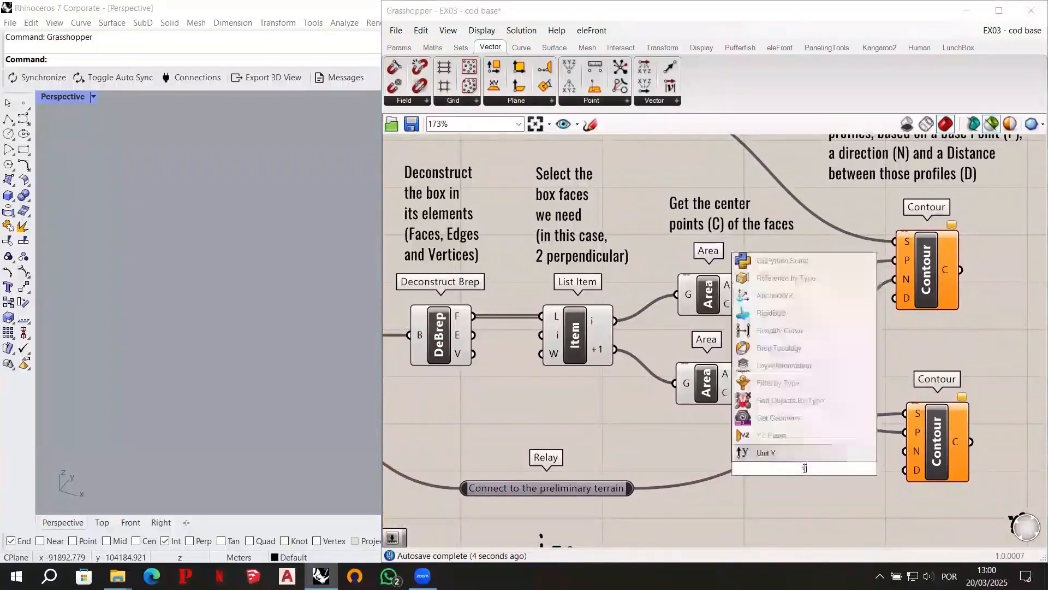
text(y)
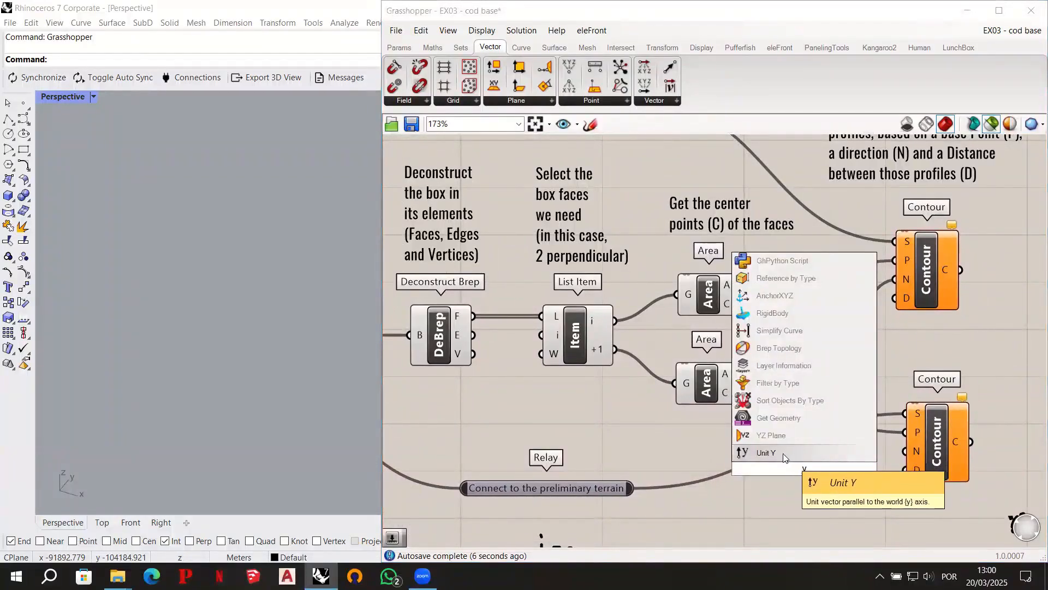
key(Return)
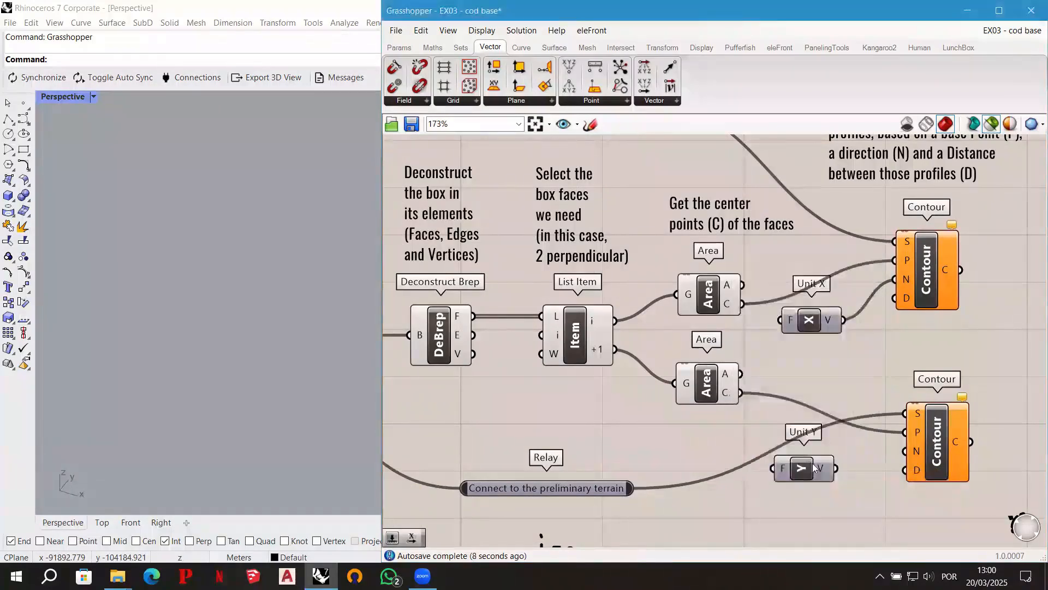
drag(836, 468, 901, 456)
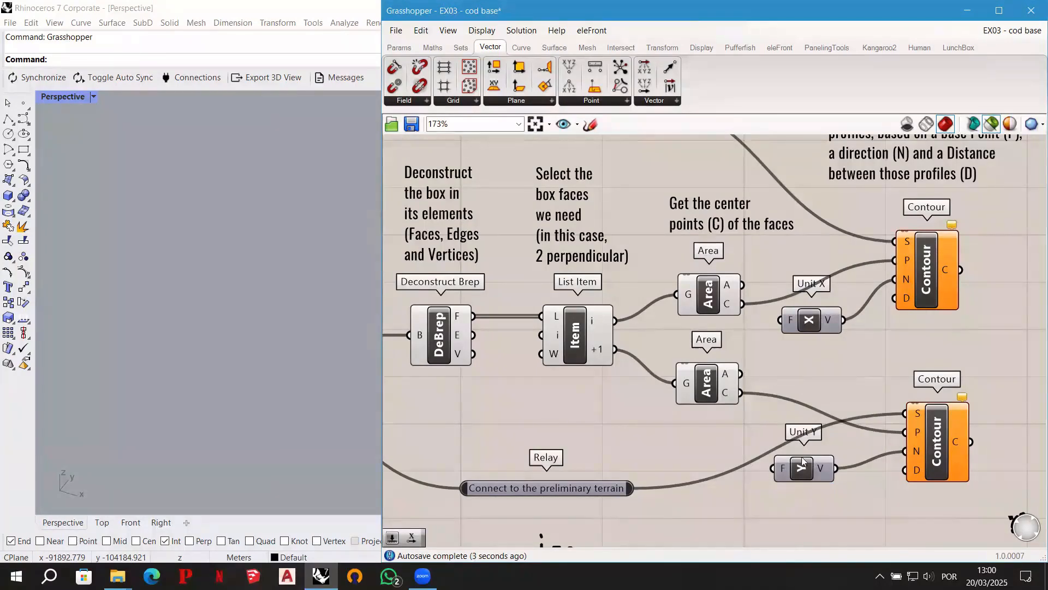
Align Unit Y beneath Unit X and raise Unit X level with the upper Contour's direction (N) input.
drag(807, 471, 818, 468)
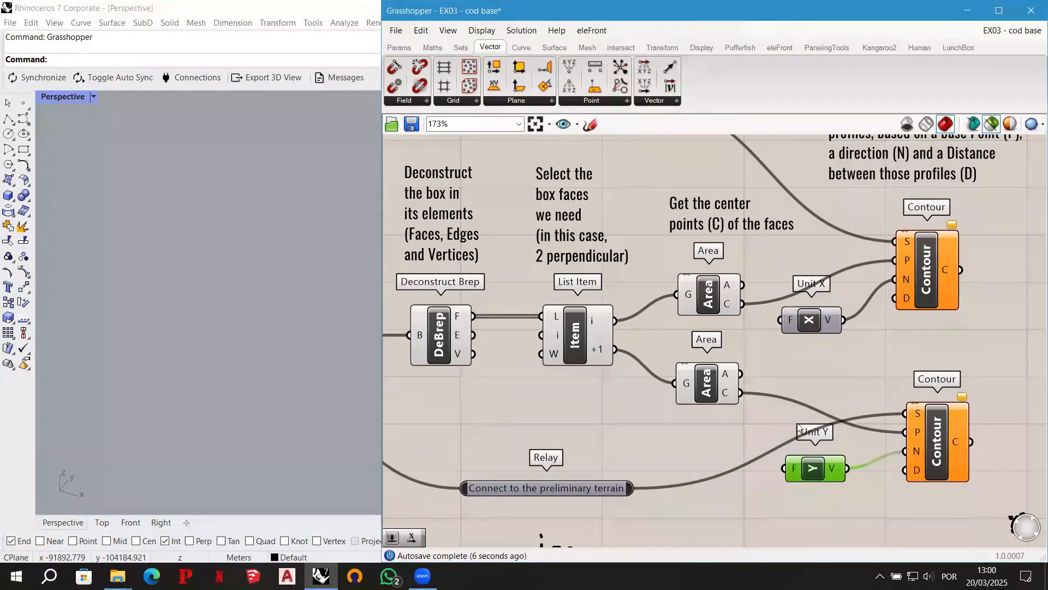
right_drag(814, 389, 783, 369)
drag(781, 302, 790, 261)
click(880, 303)
right_drag(857, 321, 867, 326)
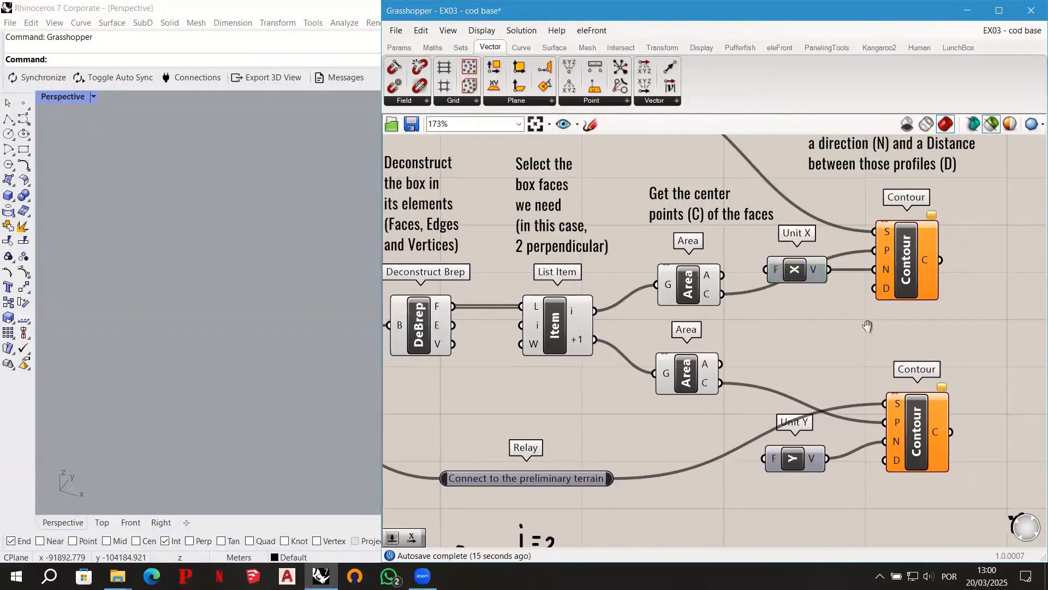
Add a number slider with the value 2.0 and place it between the Unit X and Unit Y components.
double_click(776, 346)
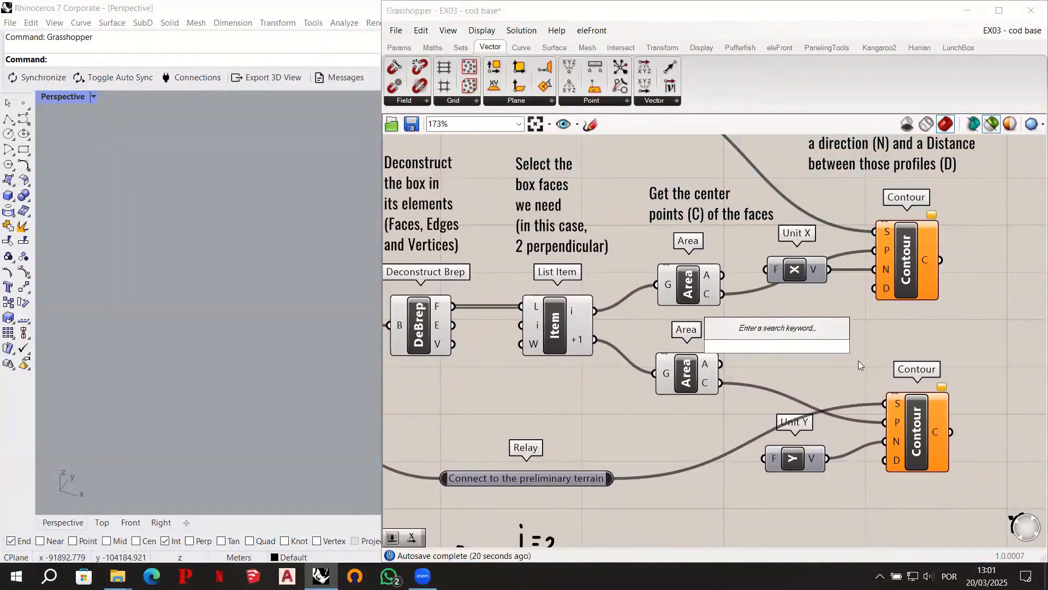
text(2.)
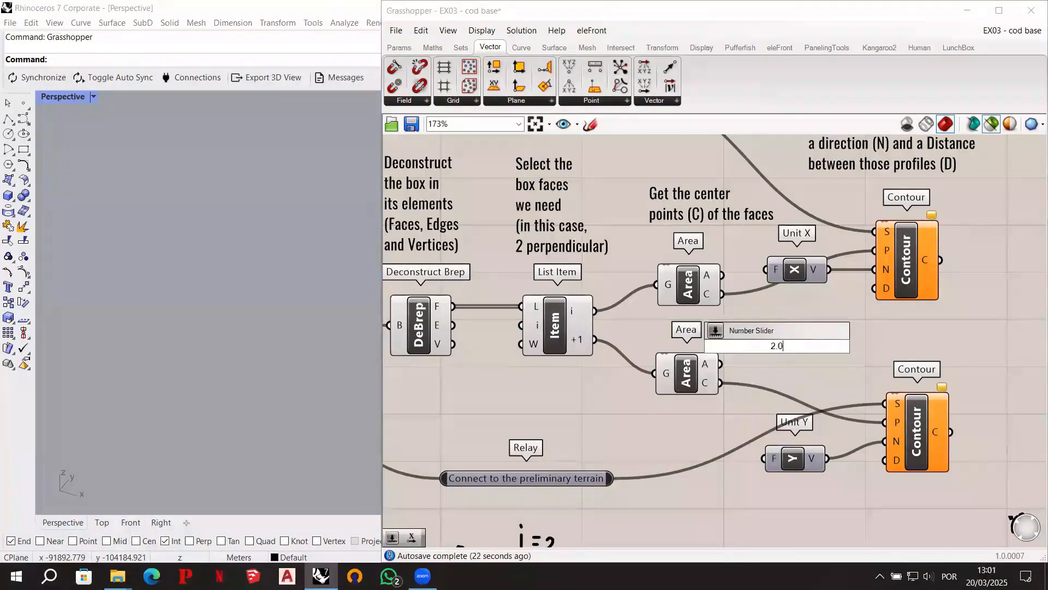
key(Return)
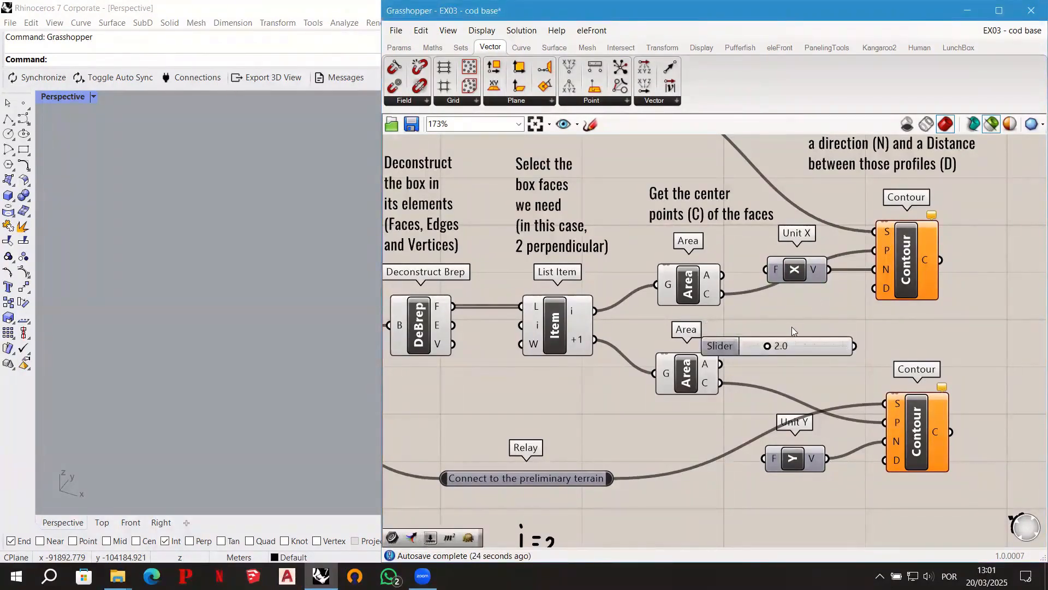
drag(797, 345, 813, 332)
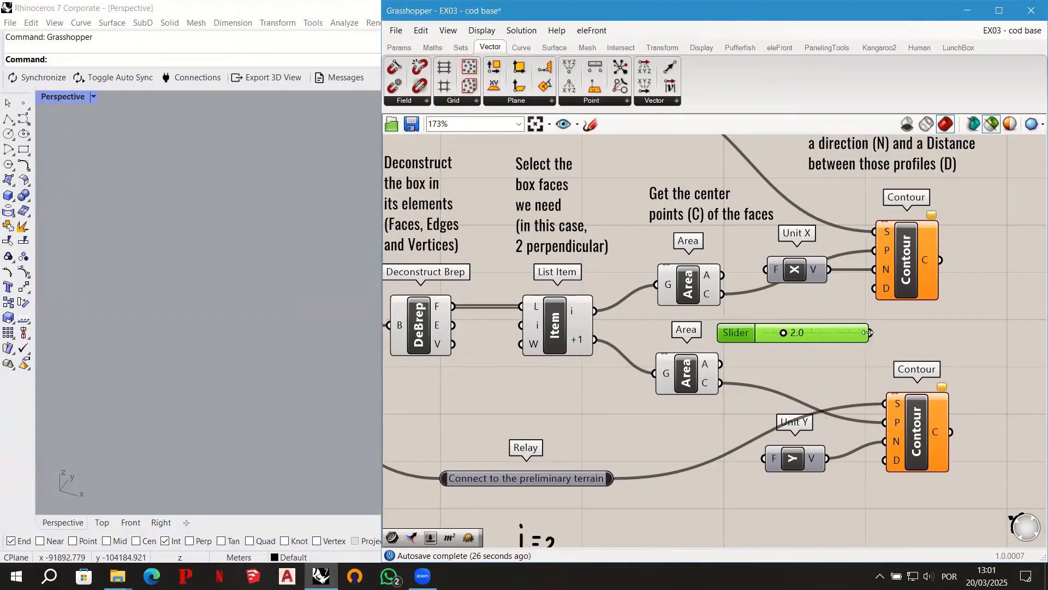
Move both Contour components further right and connect the 2.0 slider to the upper Contour's Distance (D) input.
click(900, 289)
shift+click(921, 455)
drag(906, 270, 970, 268)
click(903, 302)
drag(915, 306, 932, 295)
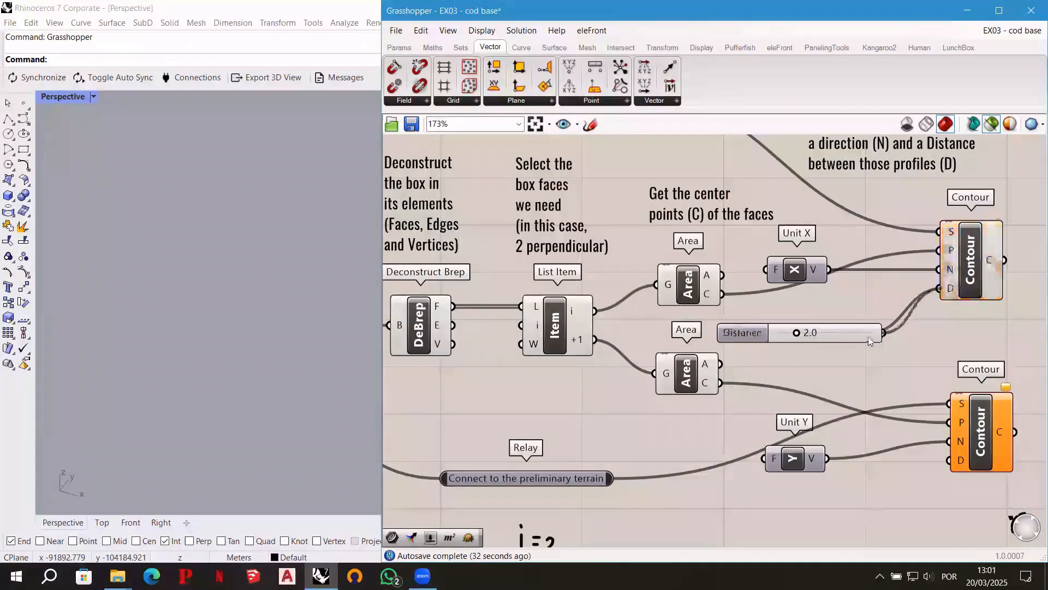
Connect the Distance slider to the lower Contour's Distance (D) input and preview the profiles of both Contours in the viewport.
drag(885, 333, 948, 461)
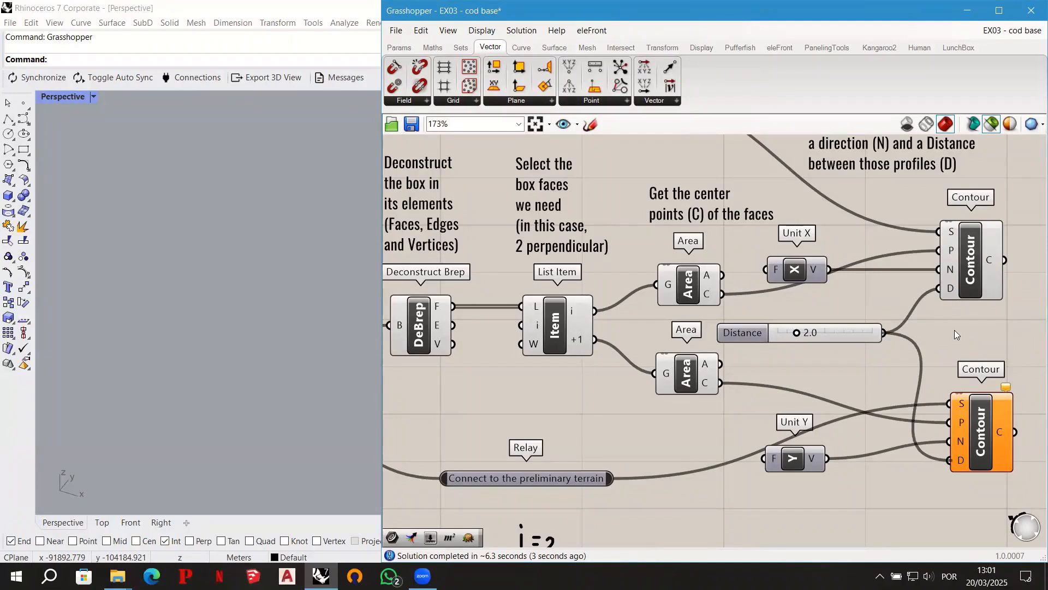
click(964, 266)
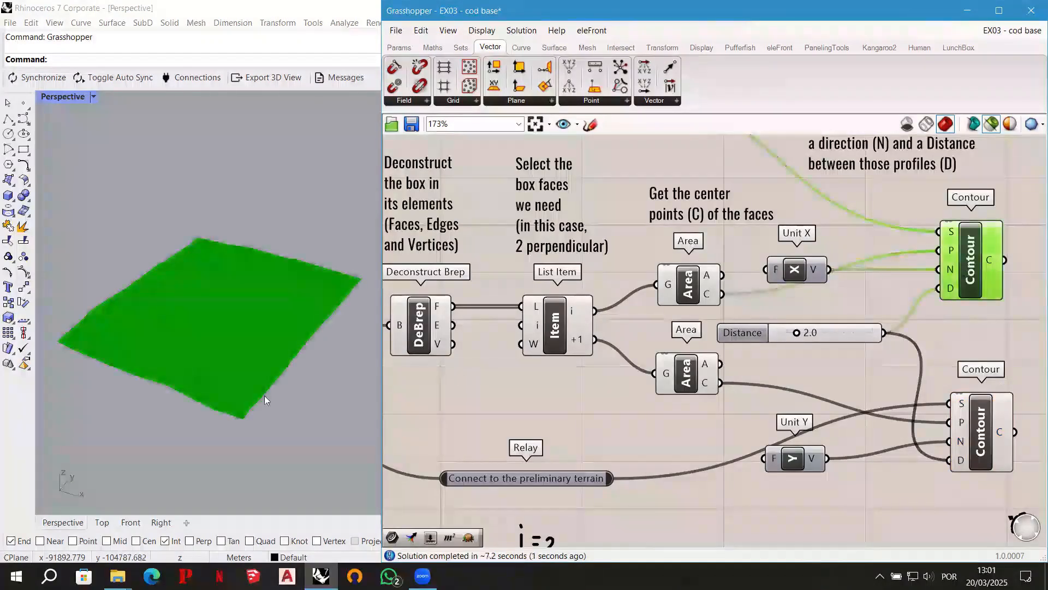
scroll(227, 386, up, 4)
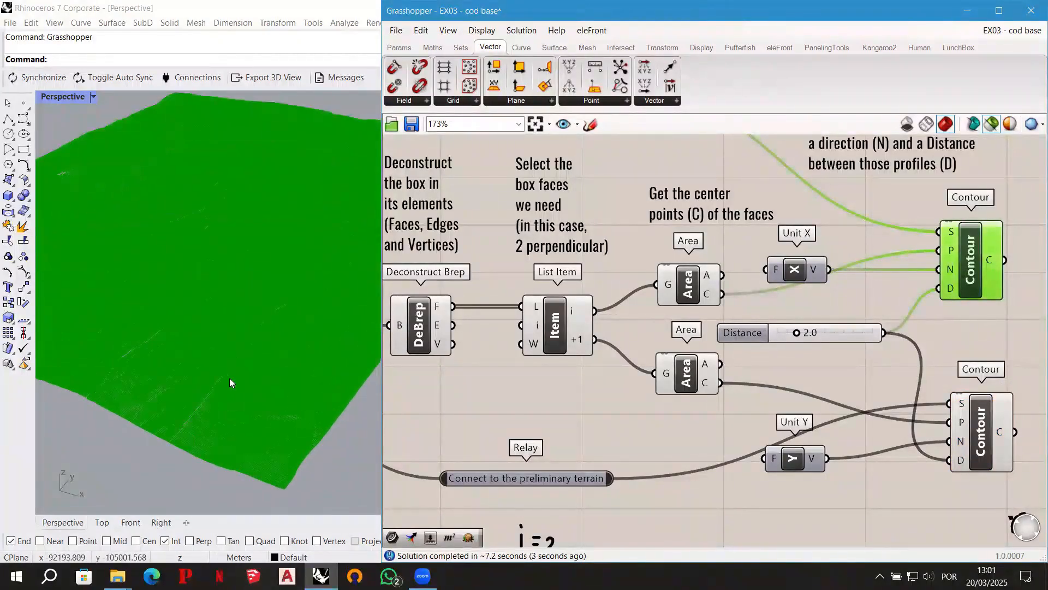
scroll(230, 377, up, 2)
scroll(302, 290, up, 3)
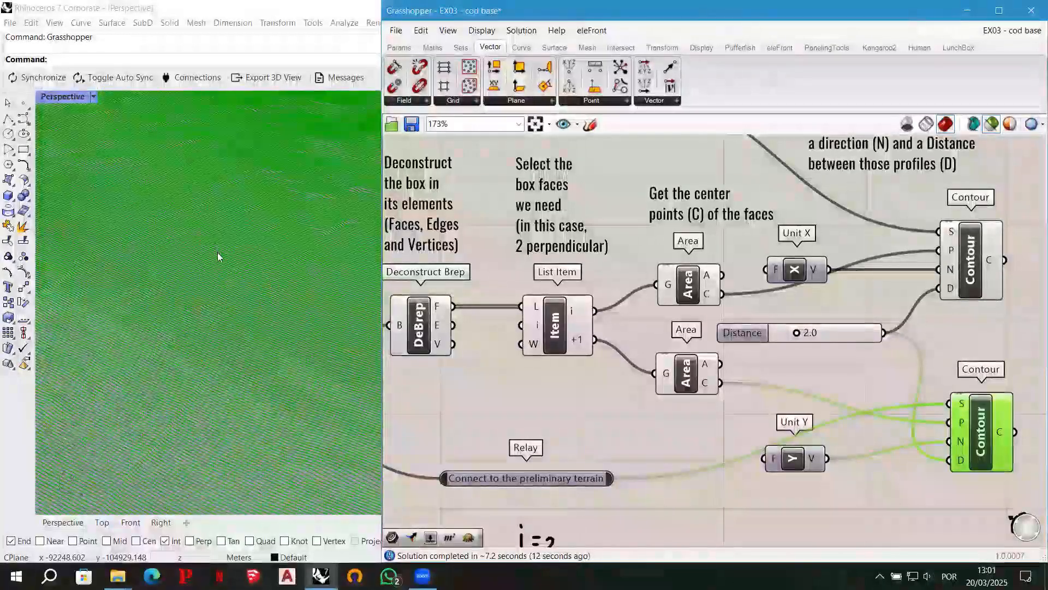
click(974, 252)
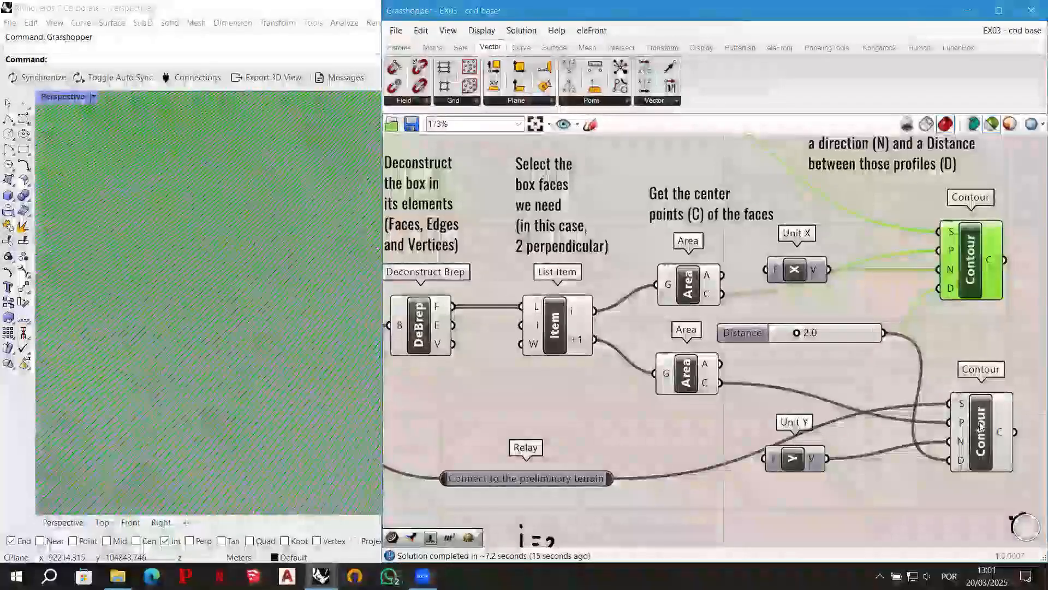
shift+click(981, 429)
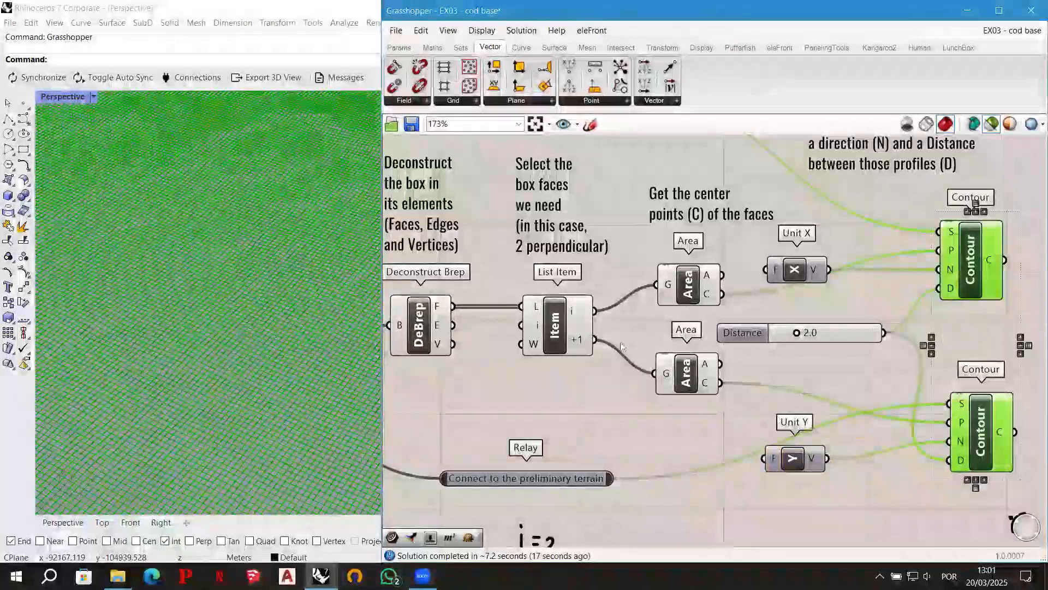
click(1028, 242)
Add a Curve parameter beside each Contour and connect the upper Contour's output (C) to the upper Curve.
scroll(1028, 242, down, 2)
right_drag(1028, 241, 832, 285)
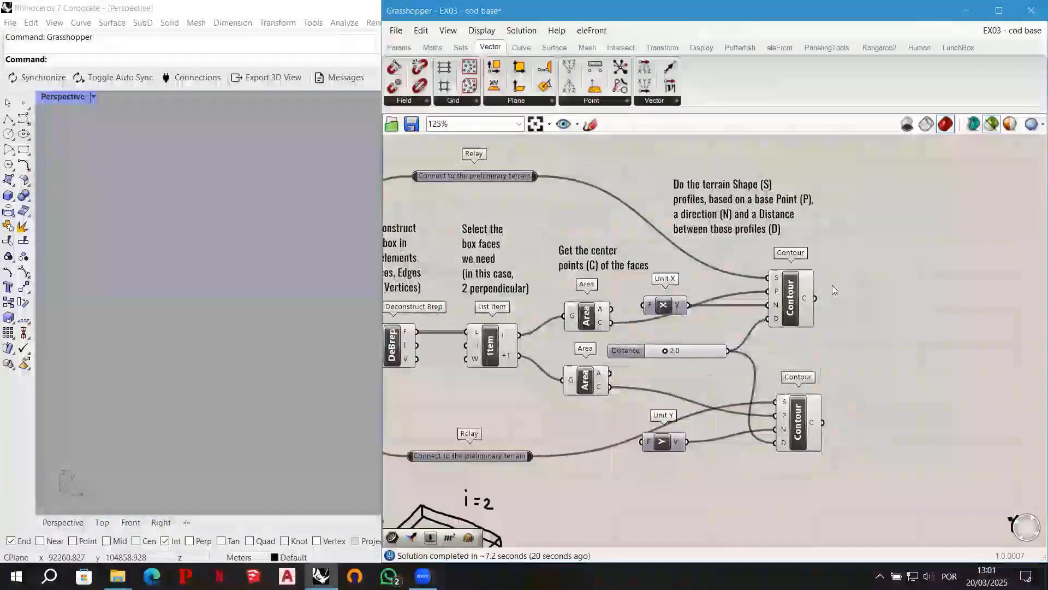
scroll(832, 285, up, 1)
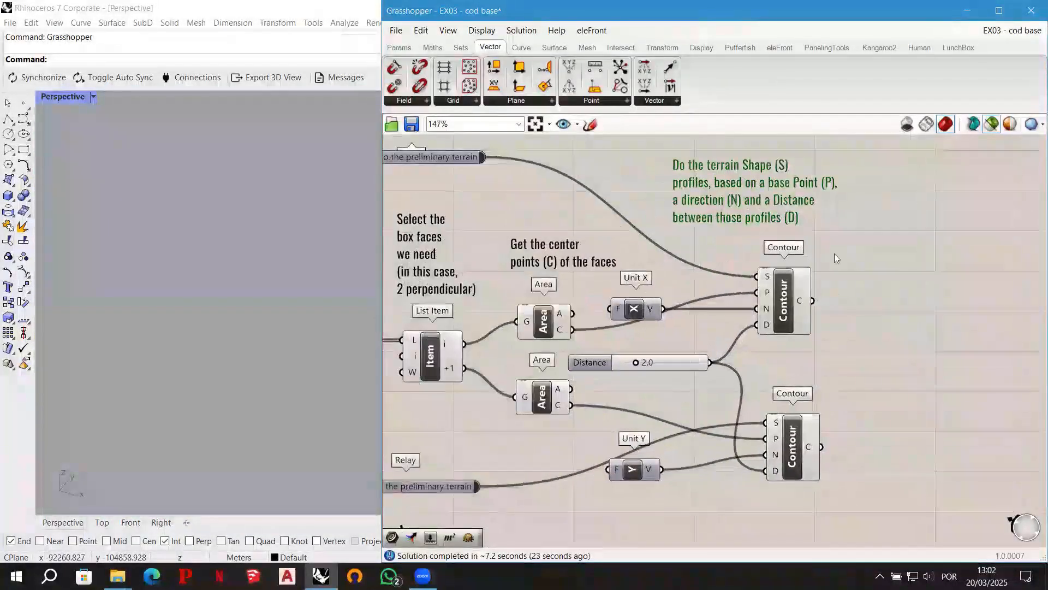
double_click(879, 294)
text(curve)
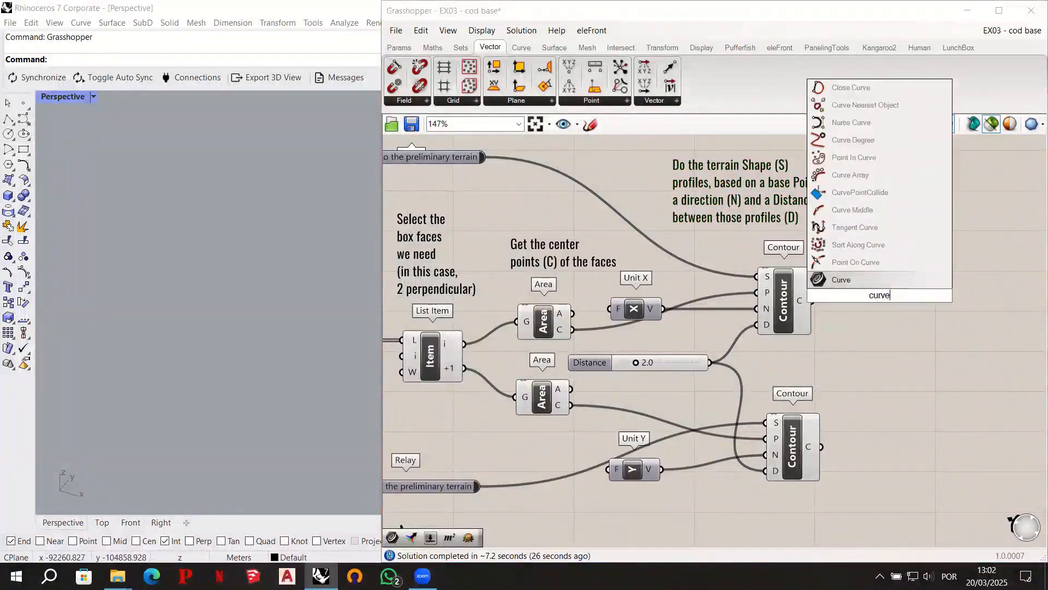
click(864, 279)
drag(875, 291, 890, 461)
key(ctrl+c)
key(ctrl+v)
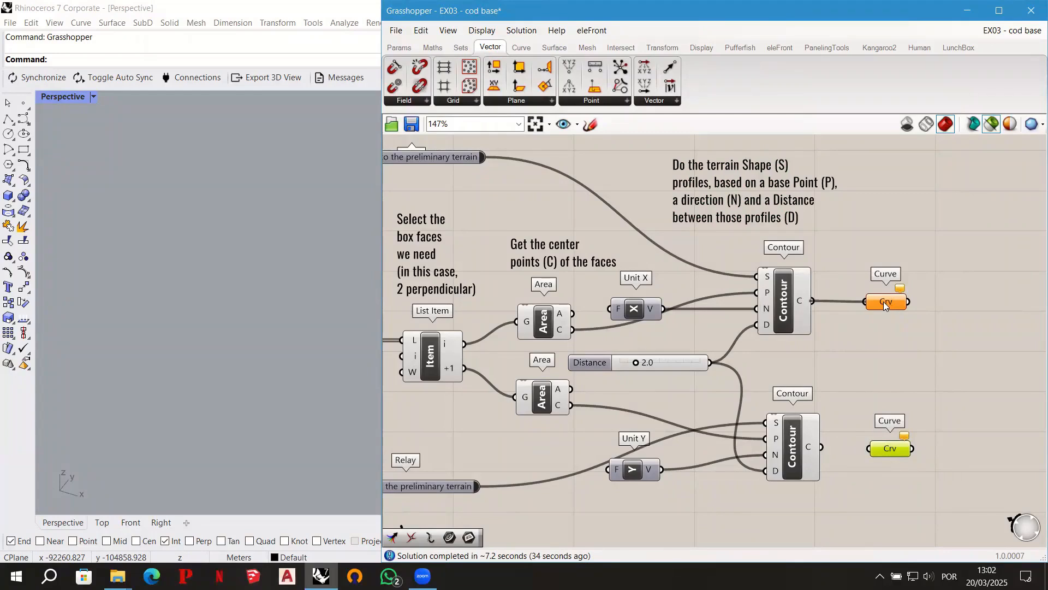
Connect the lower Contour's output (C) to the lower Curve parameter and adjust the placement of the Curves and the Distance slider.
drag(883, 302, 886, 301)
drag(823, 448, 891, 449)
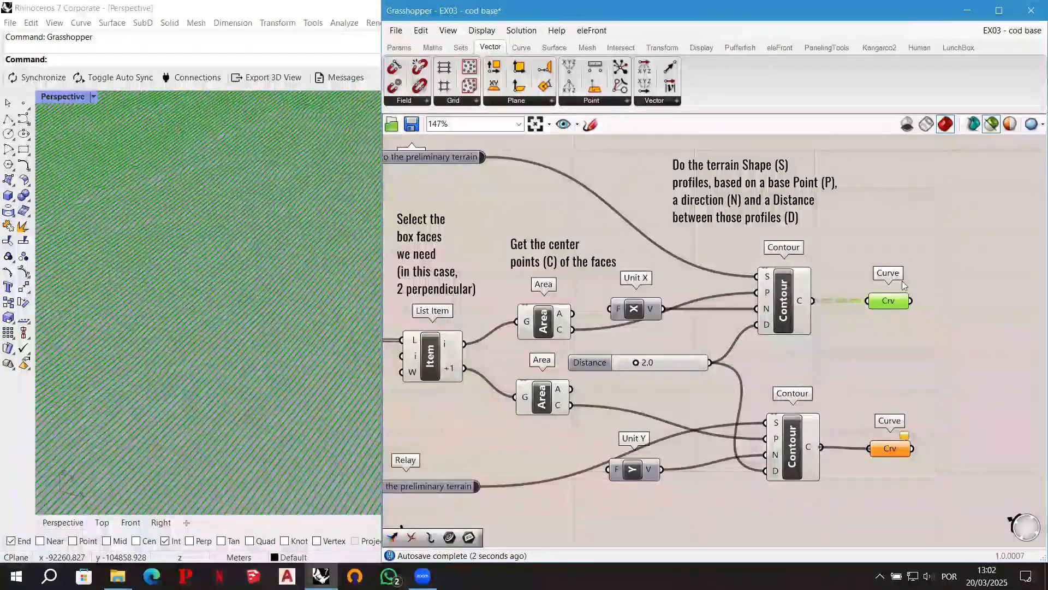
click(889, 451)
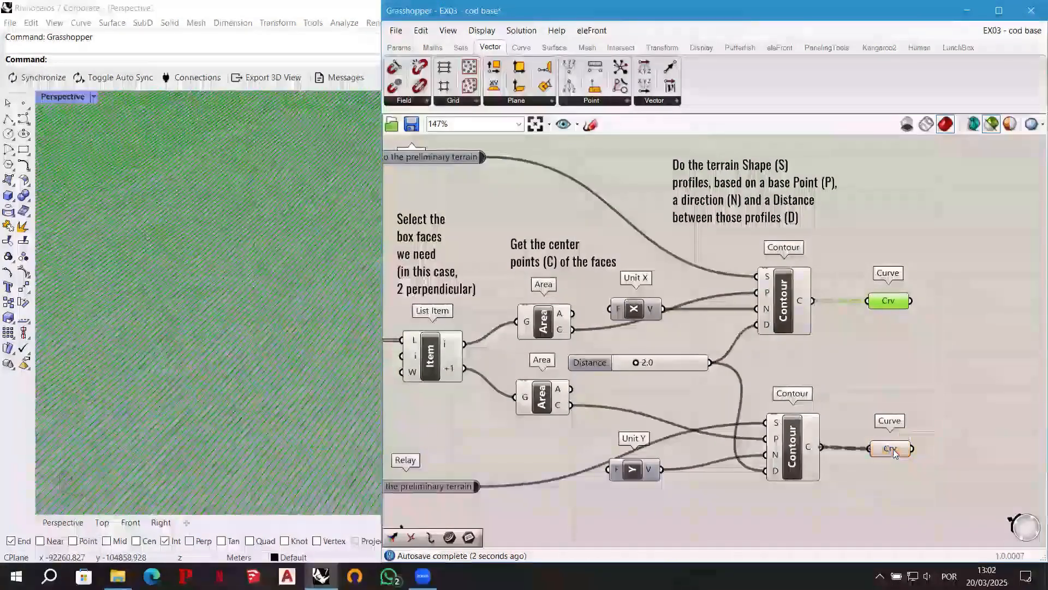
drag(897, 451, 901, 448)
drag(677, 364, 686, 362)
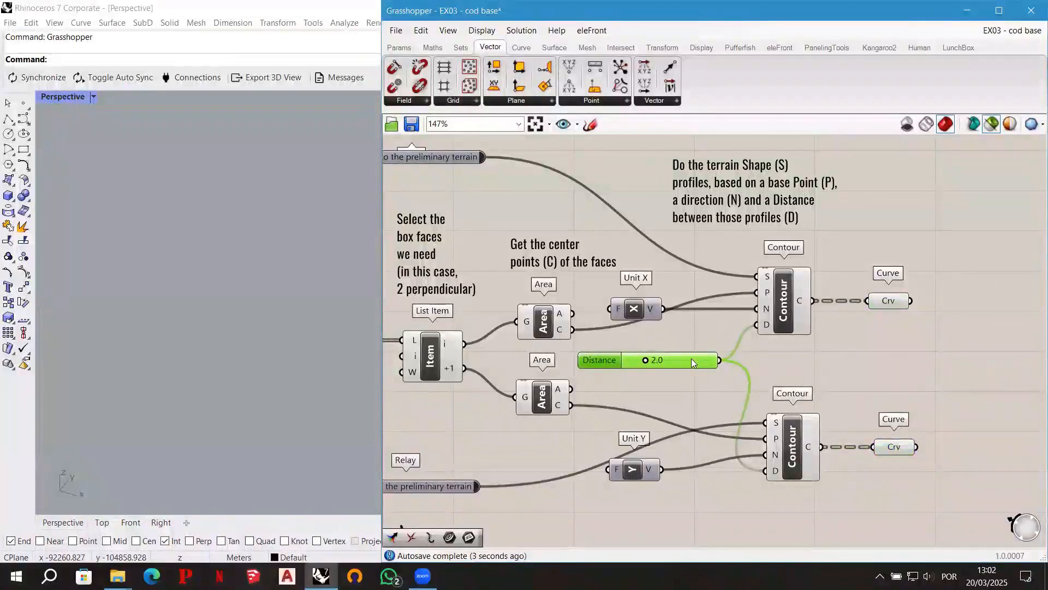
Rename the upper Curve parameter as PROFILES X.
click(889, 301)
right_click(888, 302)
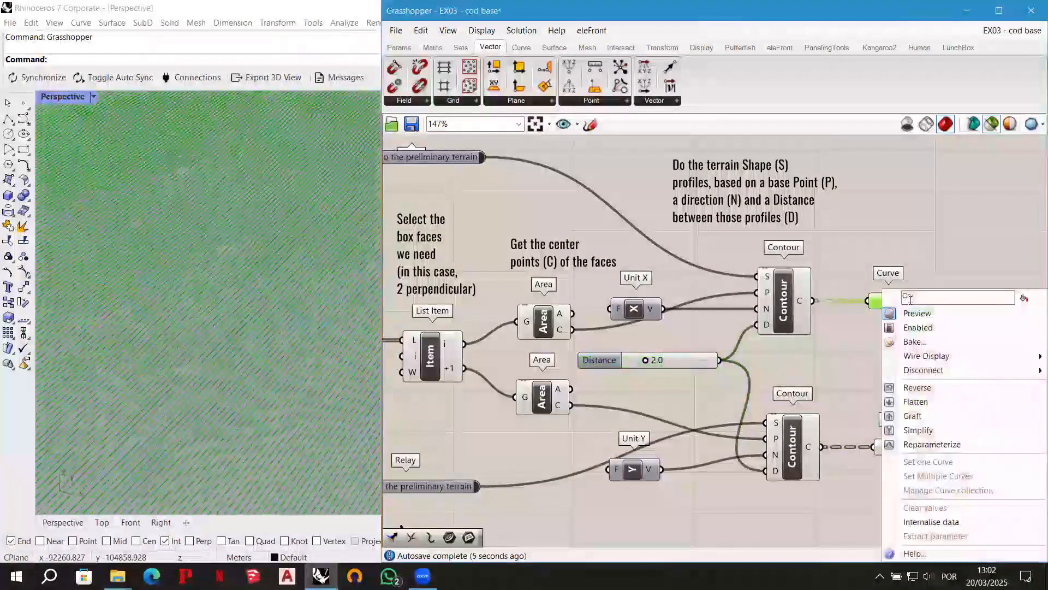
text(PRO)
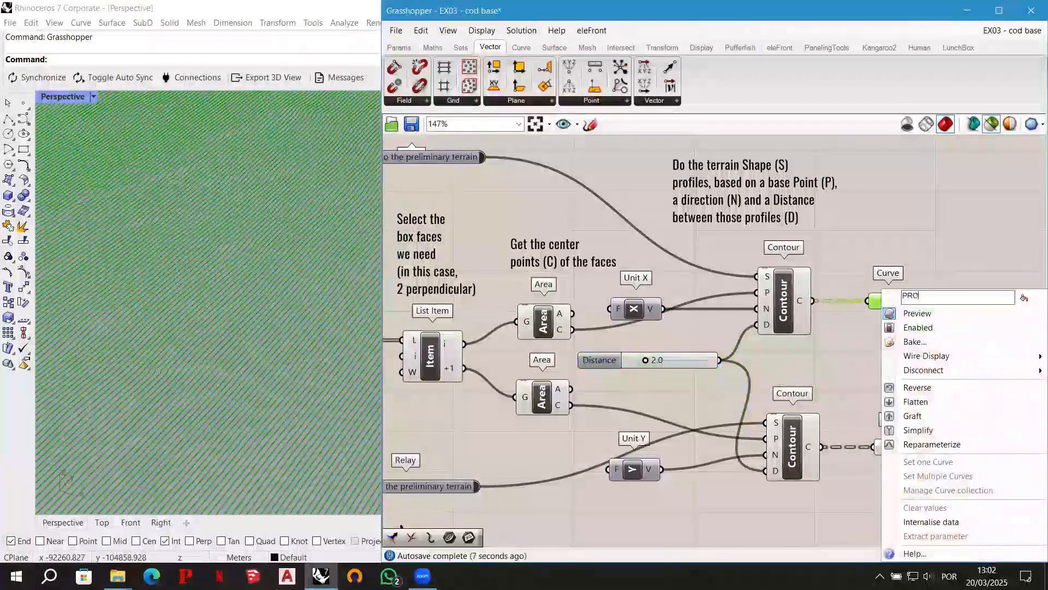
text(FILES X)
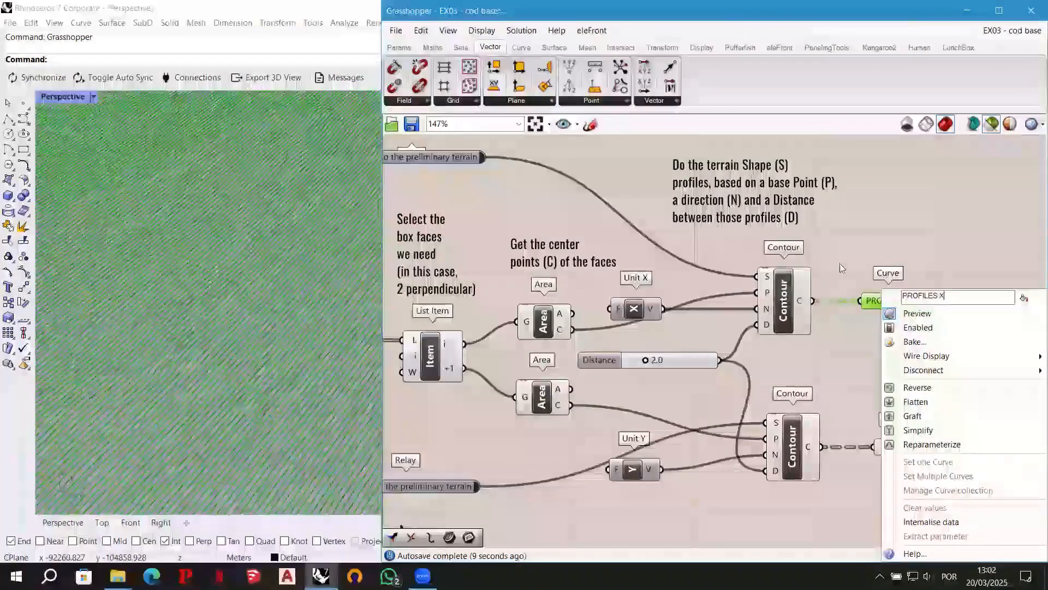
key(Return)
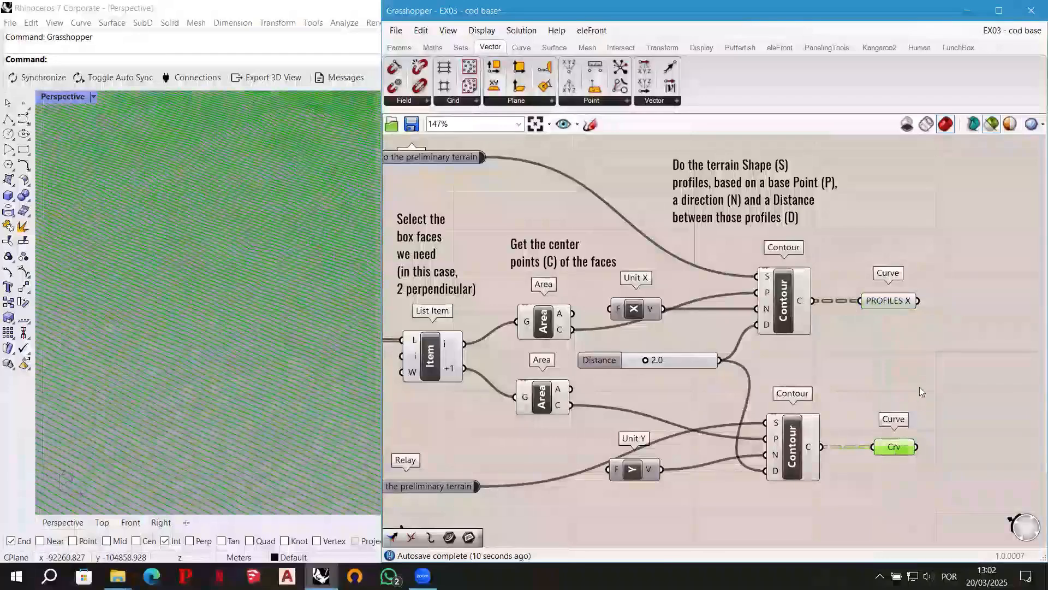
Rename the lower Curve parameter as PROFILES Y.
right_click(901, 457)
text(PR)
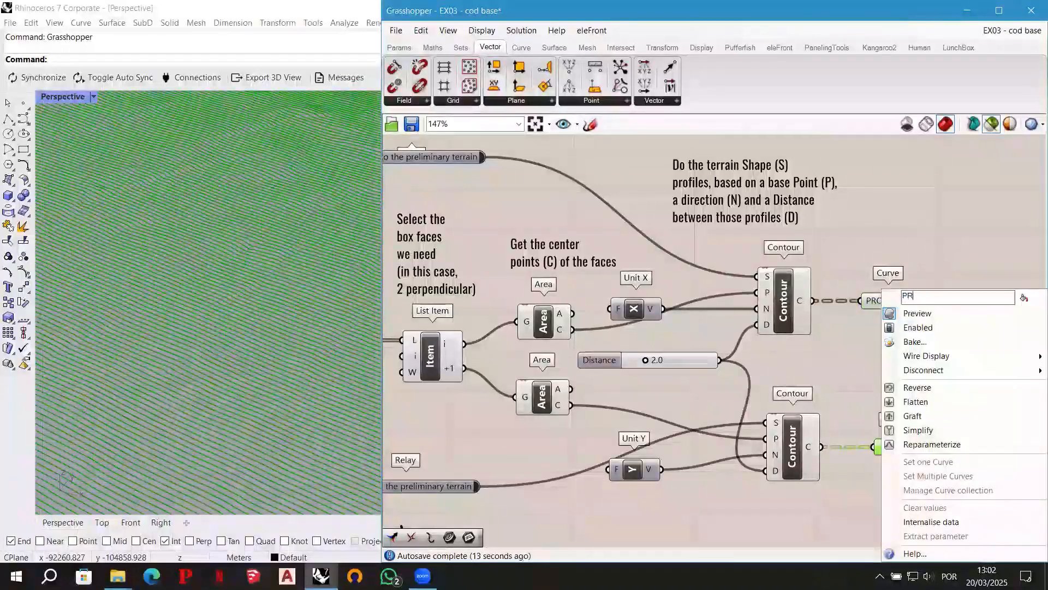
text(OFILES Y)
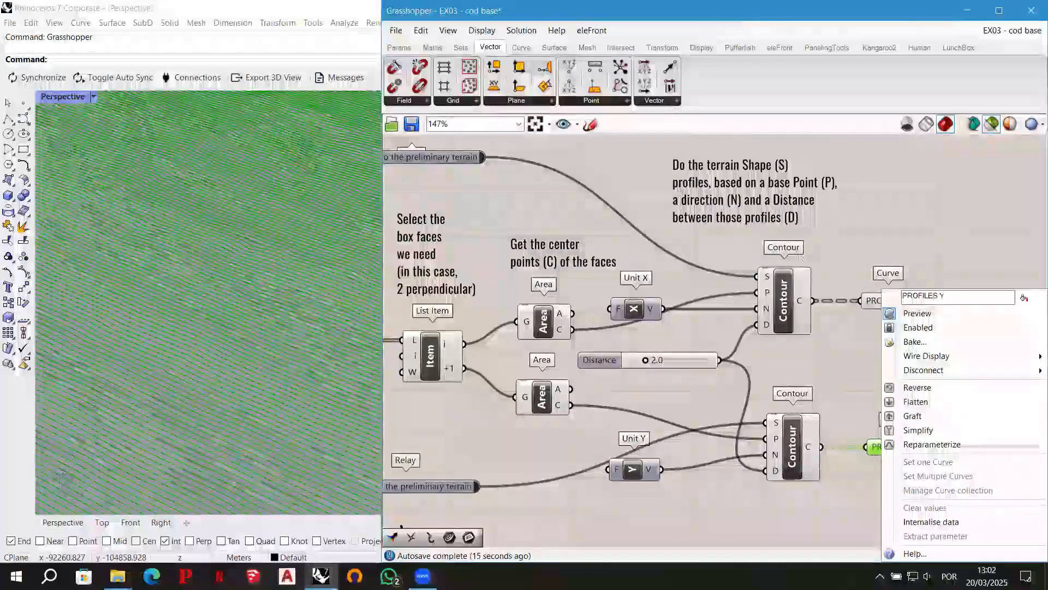
key(Return)
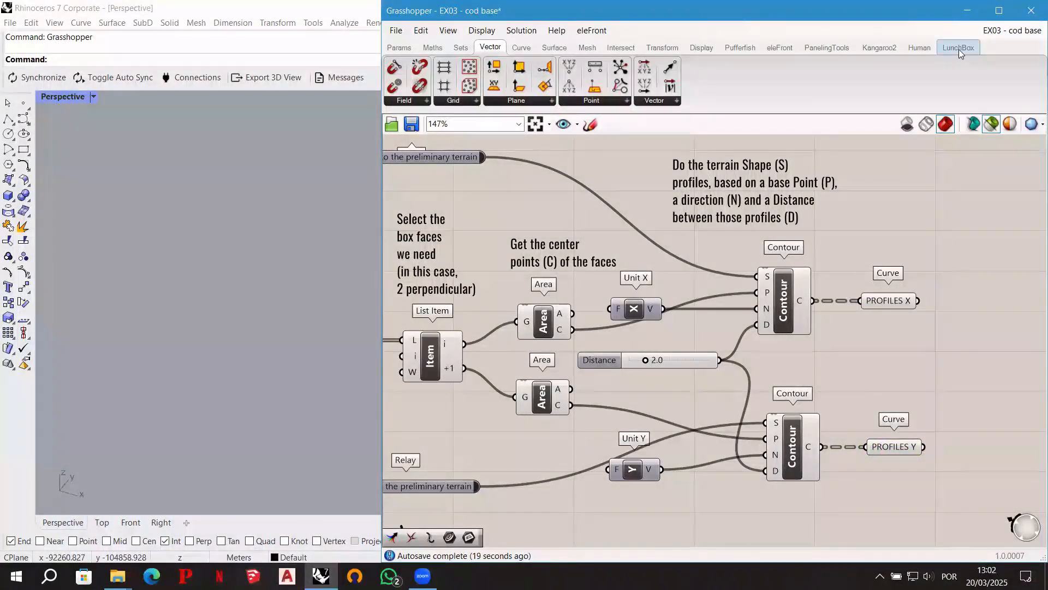
Preview both profile sets together and put the PROFILES X and PROFILES Y parameters each in their own group.
click(889, 297)
shift+click(886, 449)
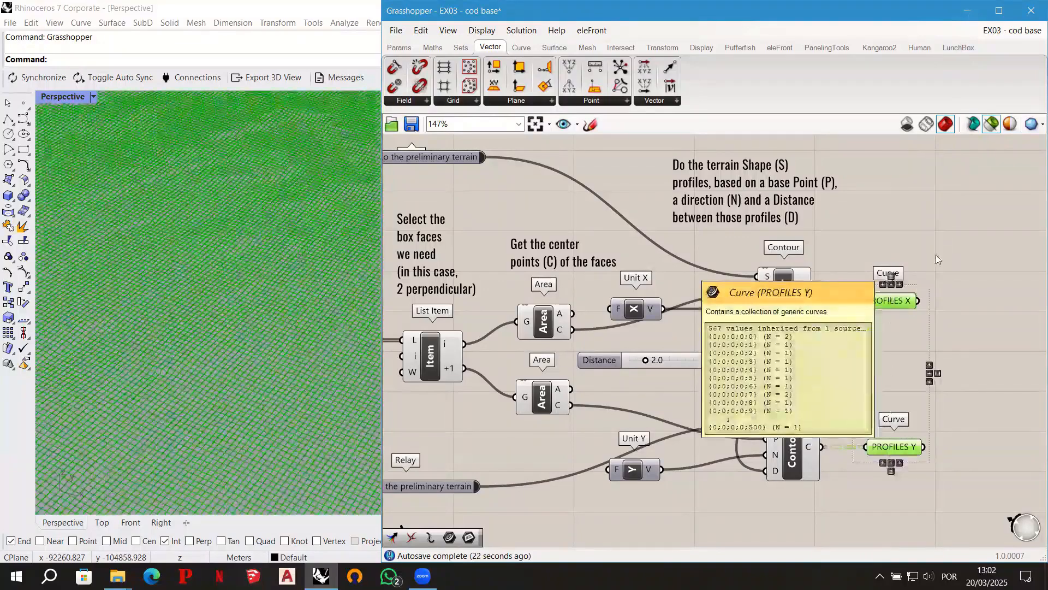
drag(918, 252, 880, 311)
key(ctrl+g)
drag(943, 398, 877, 456)
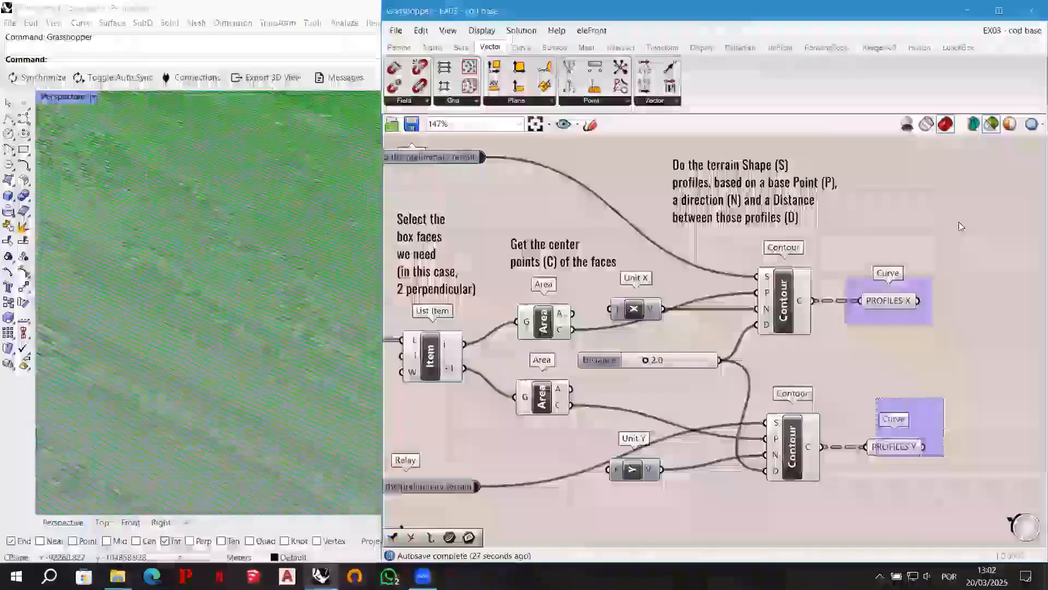
key(ctrl+g)
click(958, 225)
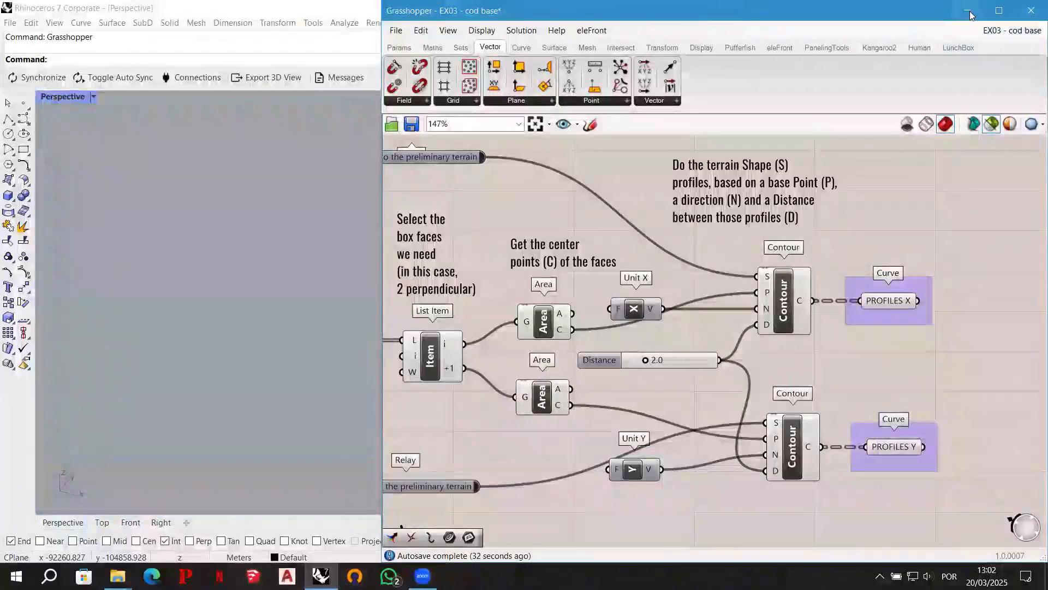
Switch to Rhino and create a new layer named PROFILES X.
click(968, 12)
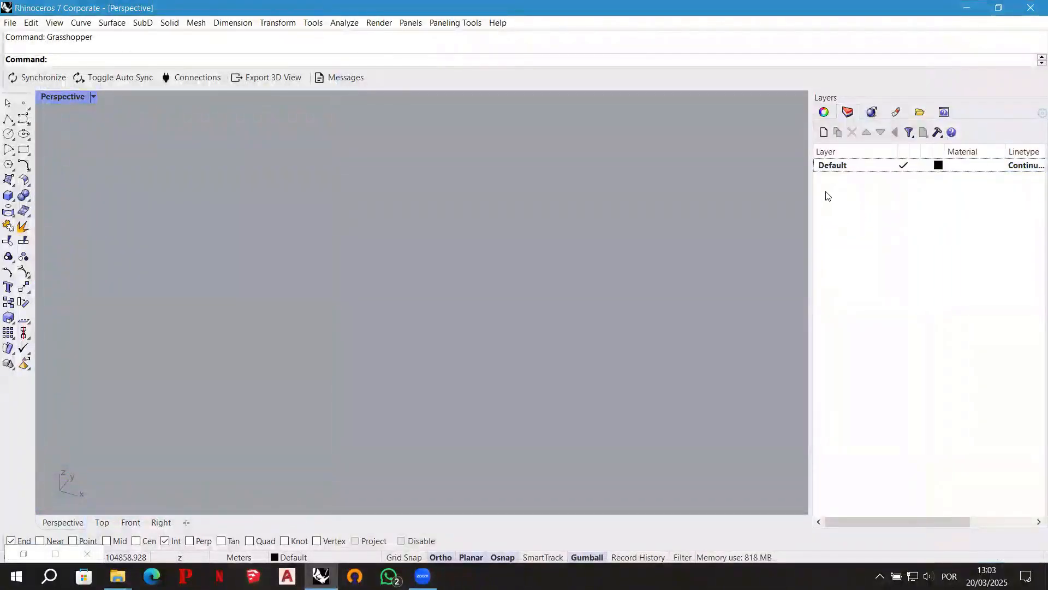
click(825, 133)
text(PROF)
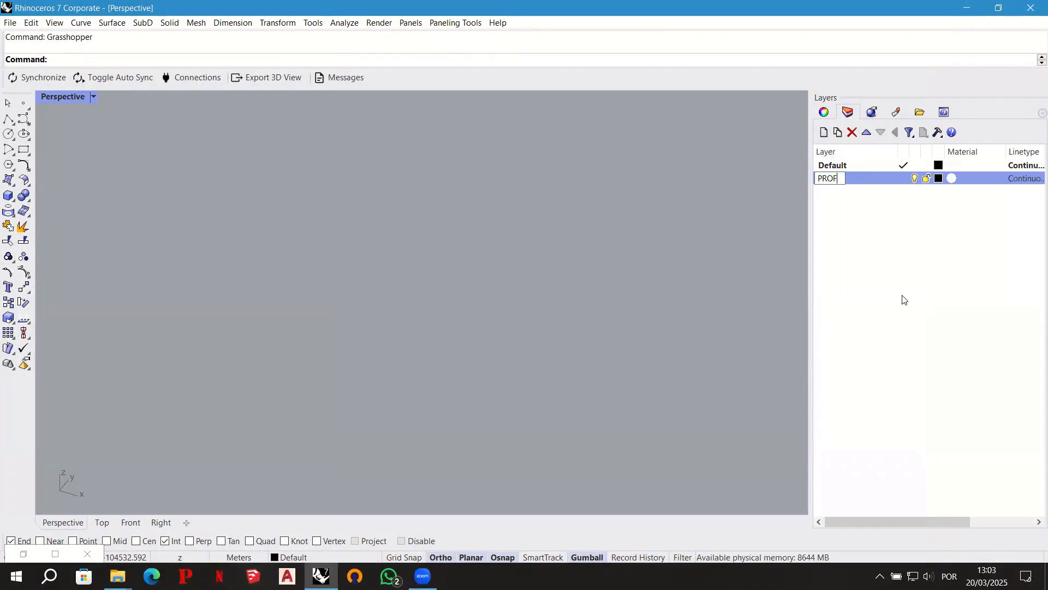
text(ILES X)
key(Return)
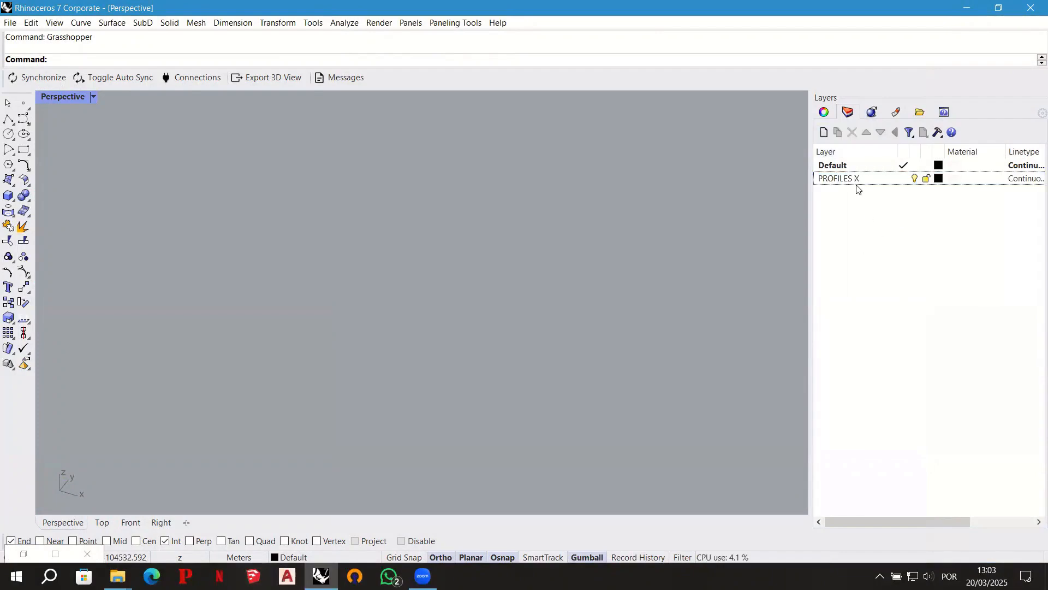
Create two more layers named PROFILES Y and TERRAIN 3D FINAL.
key(ctrl+n)
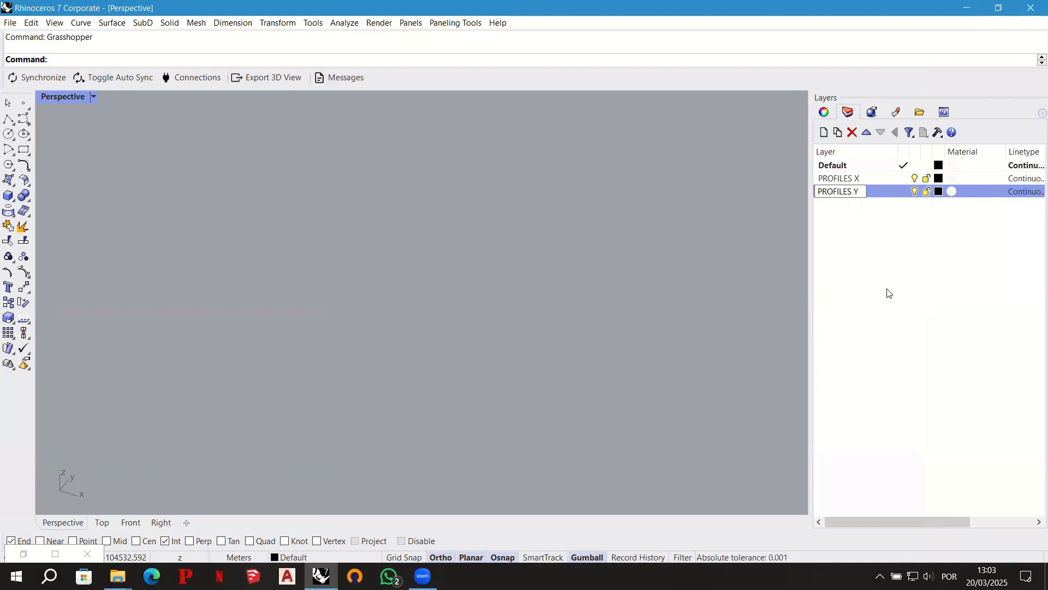
click(887, 294)
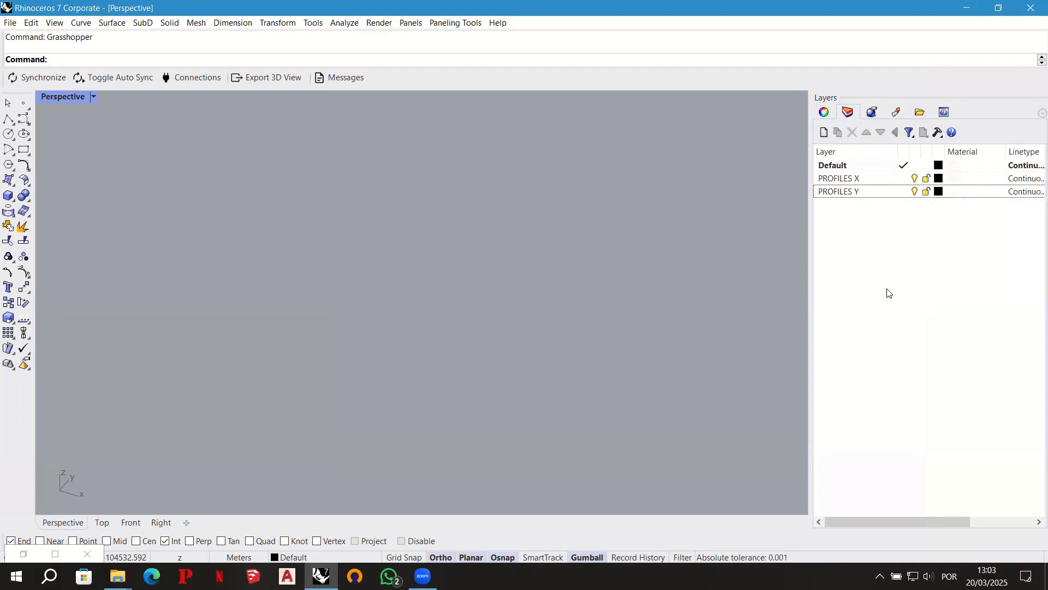
click(826, 131)
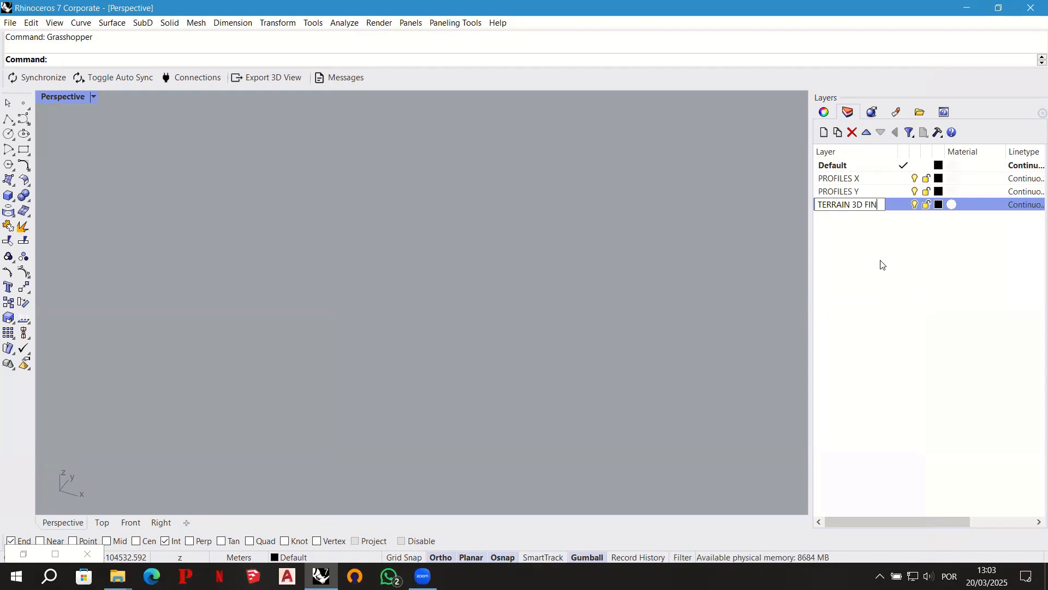
click(880, 262)
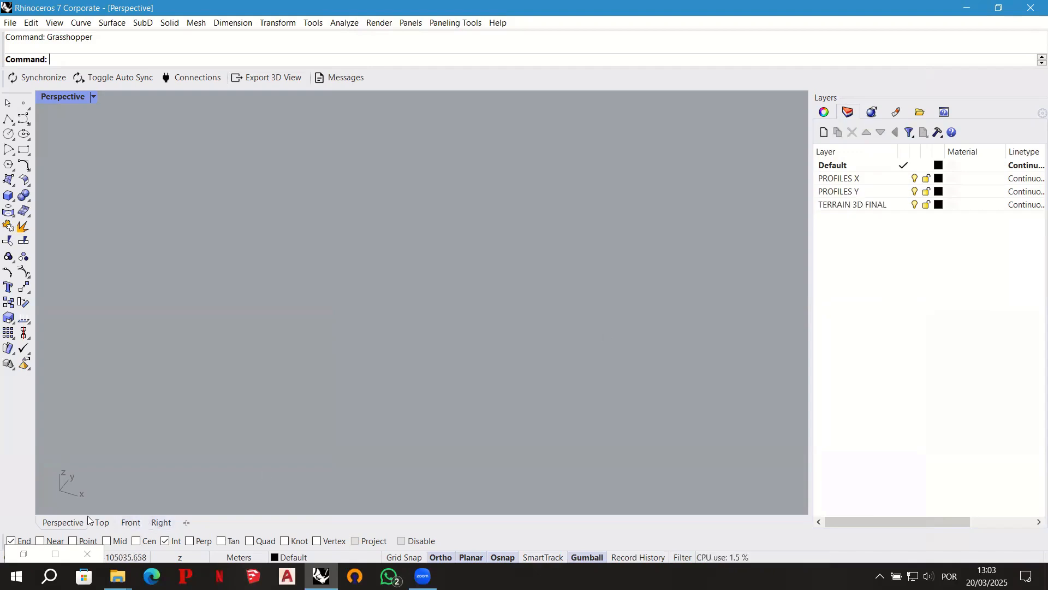
Switch back to Grasshopper and bake the PROFILES X curves onto the PROFILES X layer.
click(844, 179)
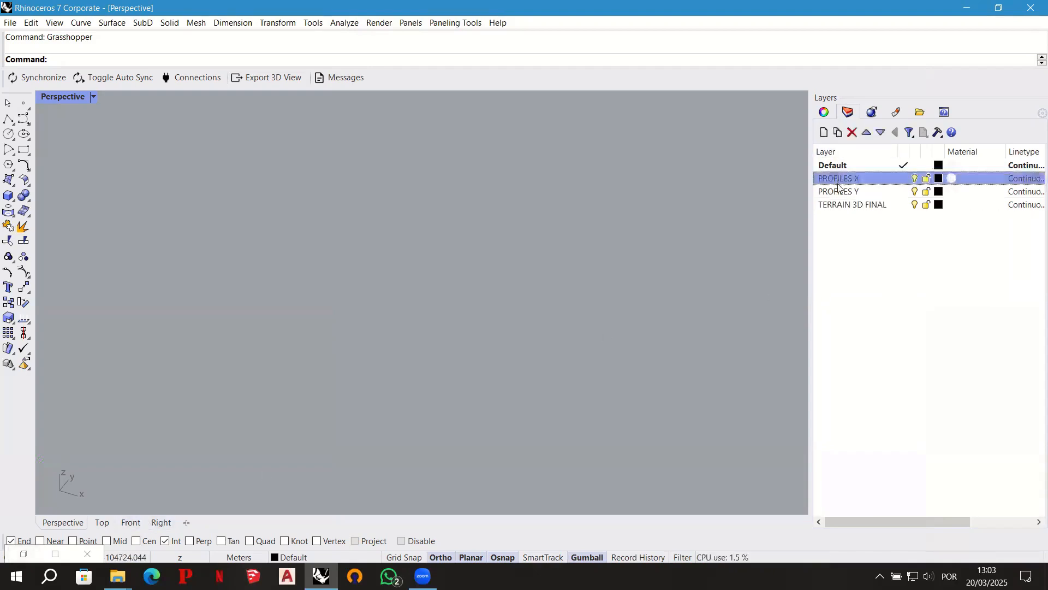
click(843, 194)
click(844, 181)
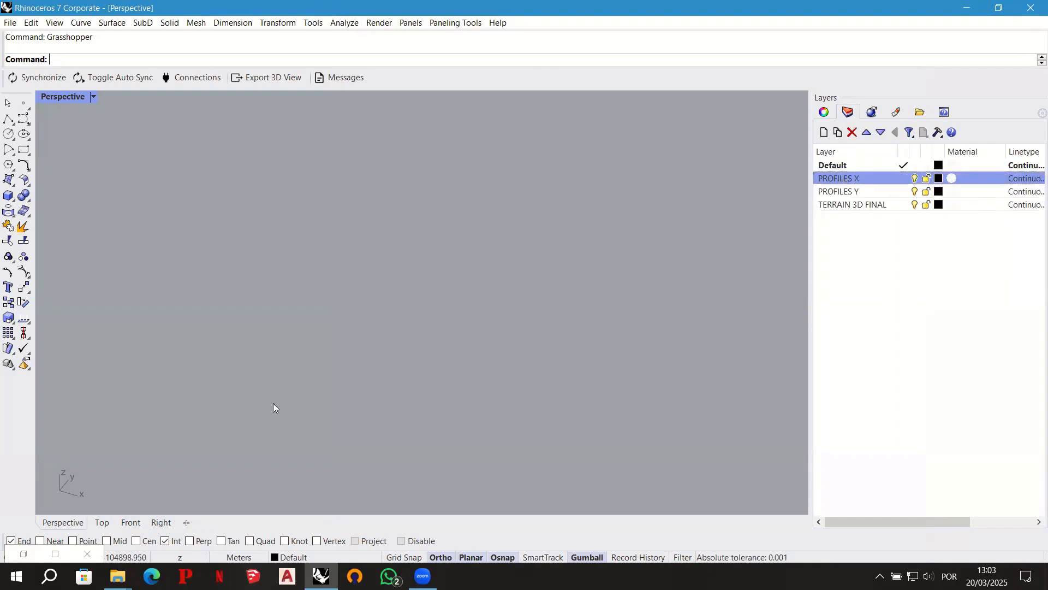
double_click(40, 549)
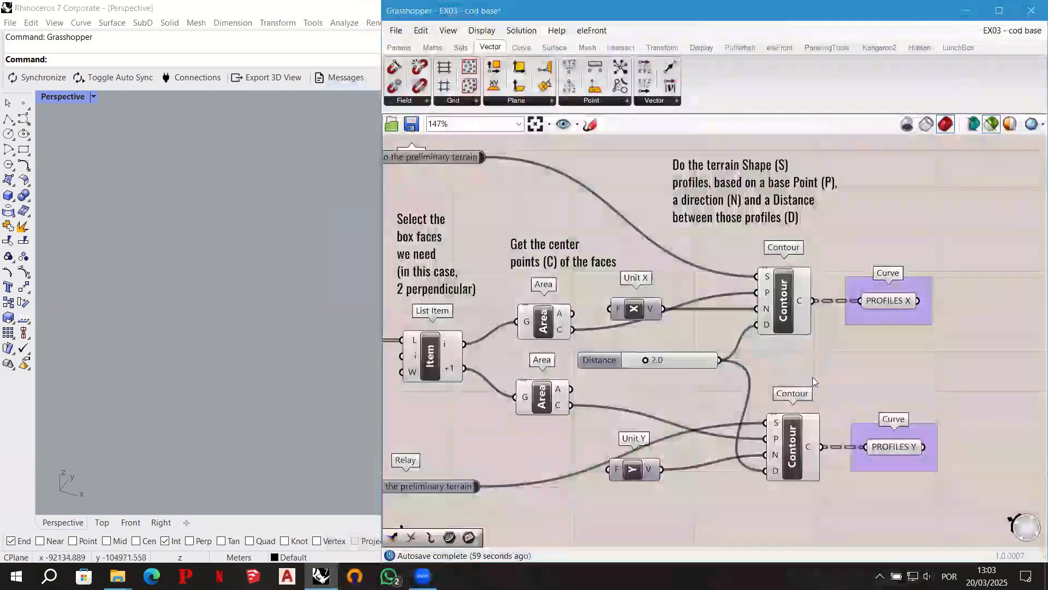
click(895, 303)
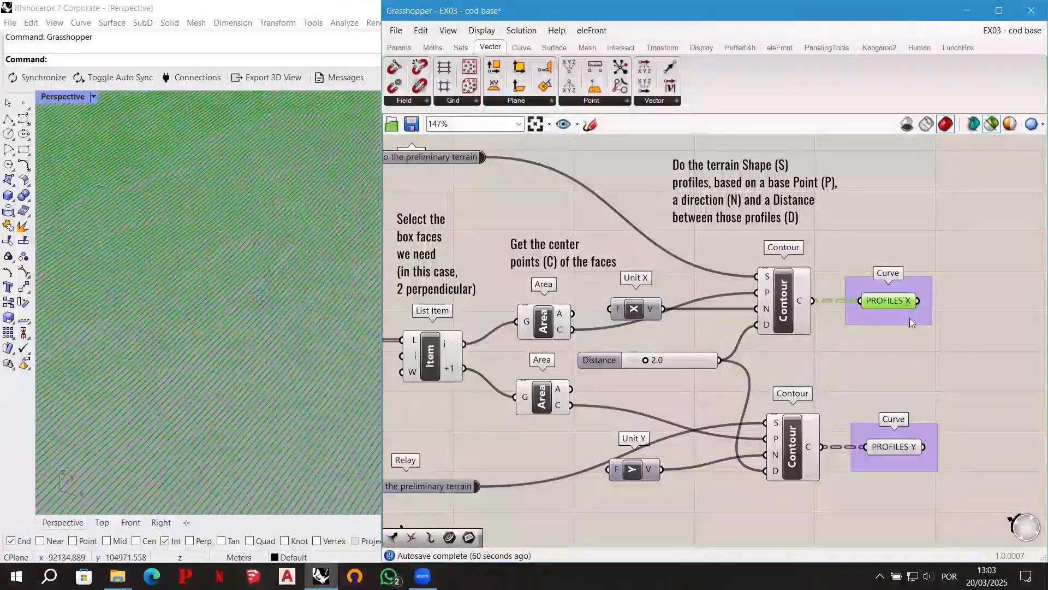
right_click(910, 322)
click(935, 342)
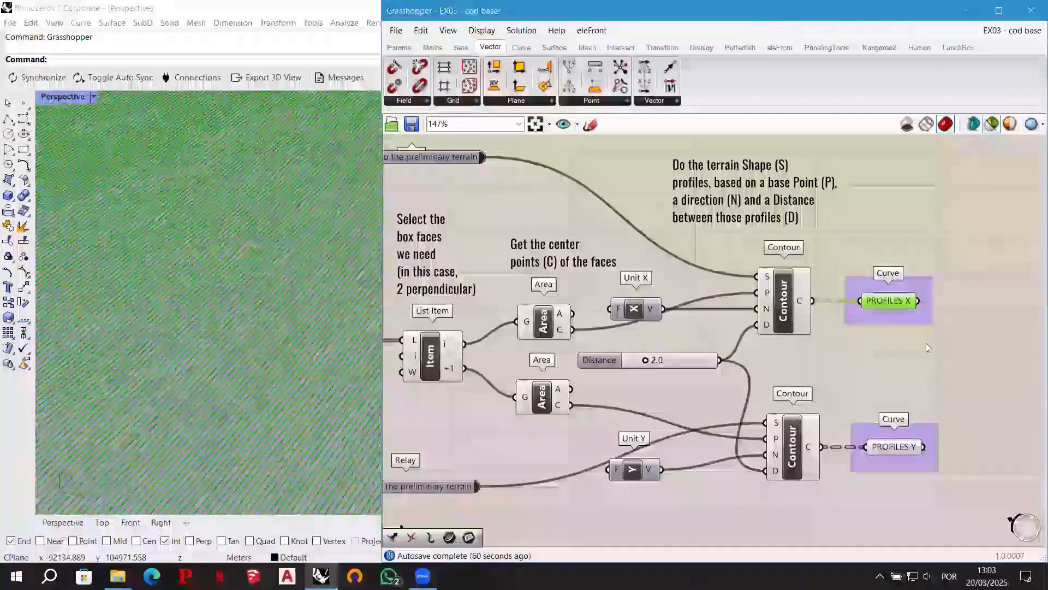
click(920, 252)
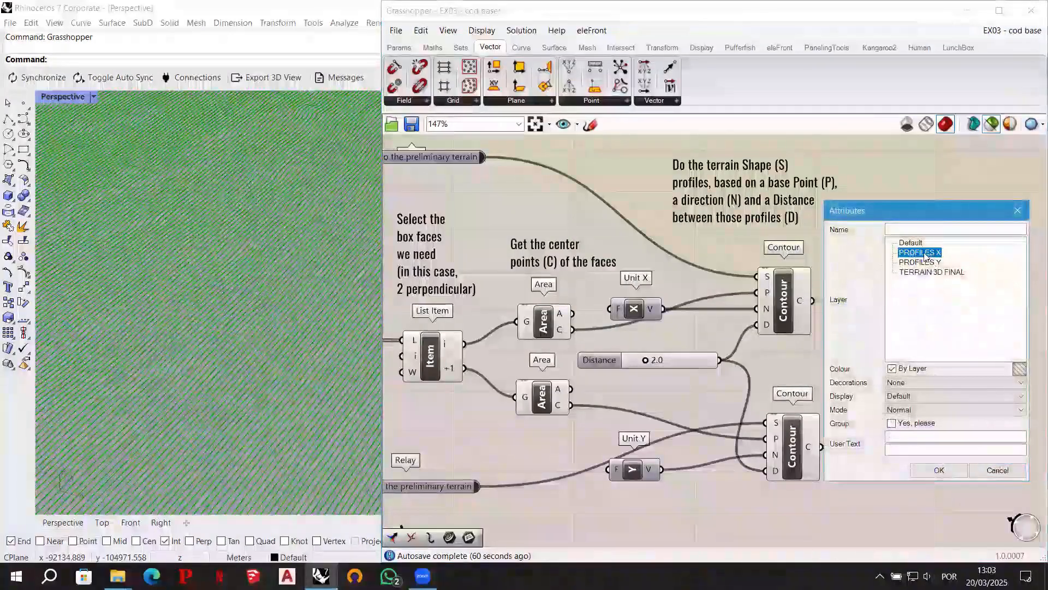
click(945, 469)
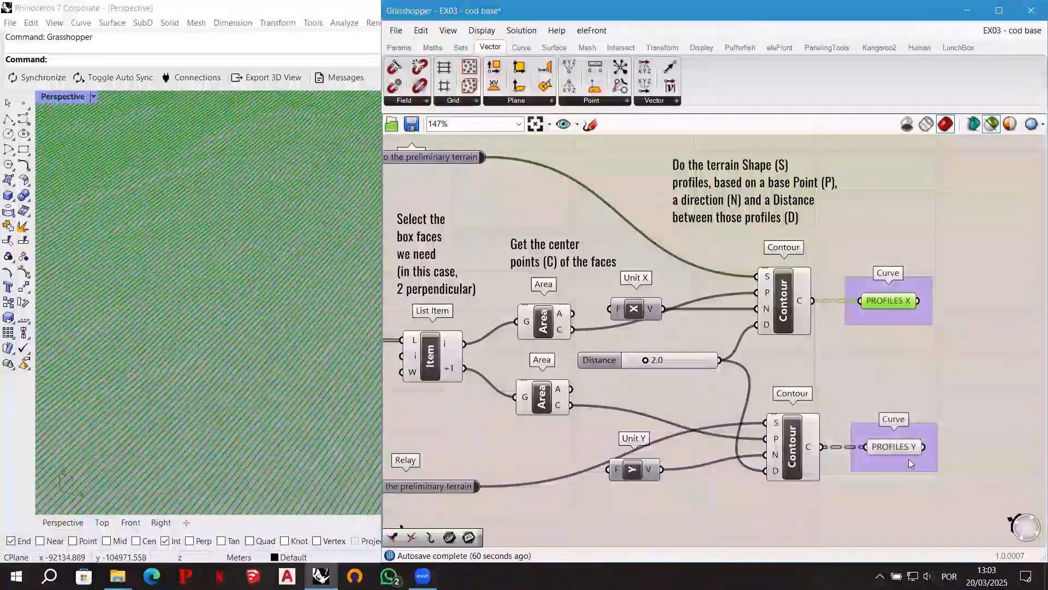
Bake the PROFILES Y curves onto the PROFILES Y layer.
click(908, 446)
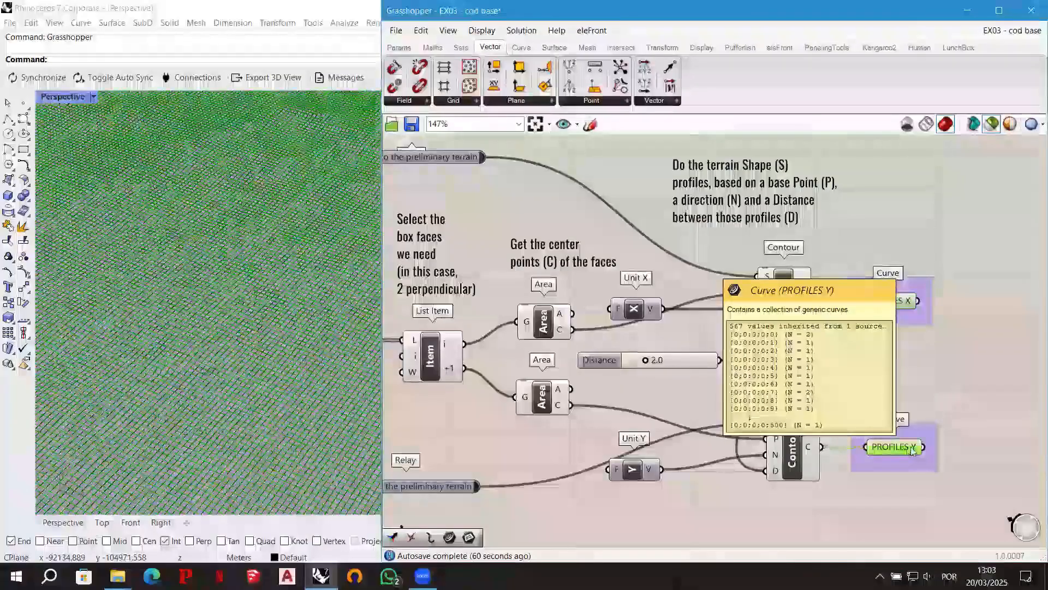
right_click(883, 448)
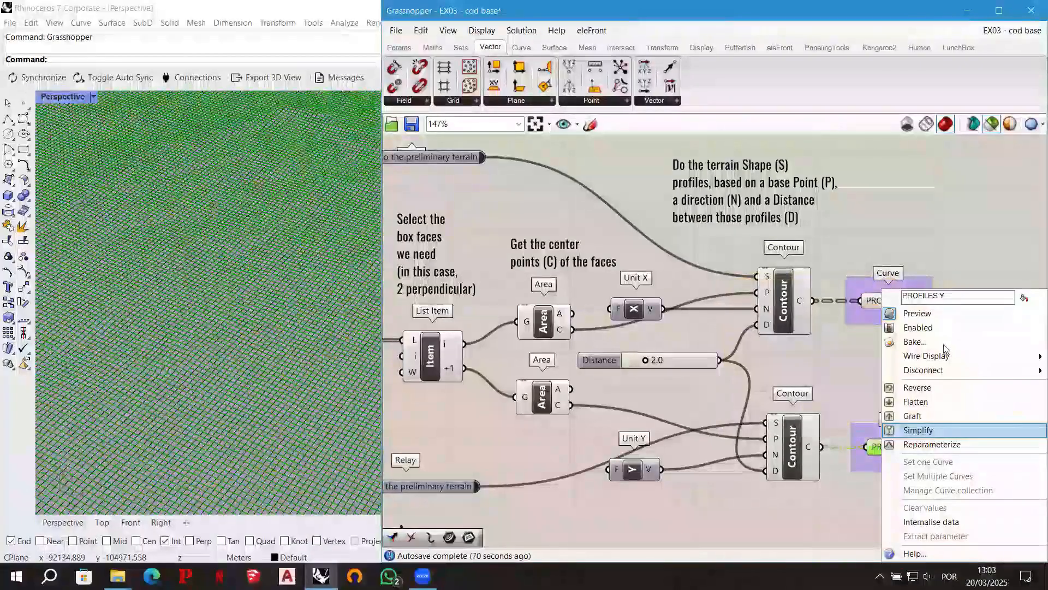
click(937, 342)
click(936, 262)
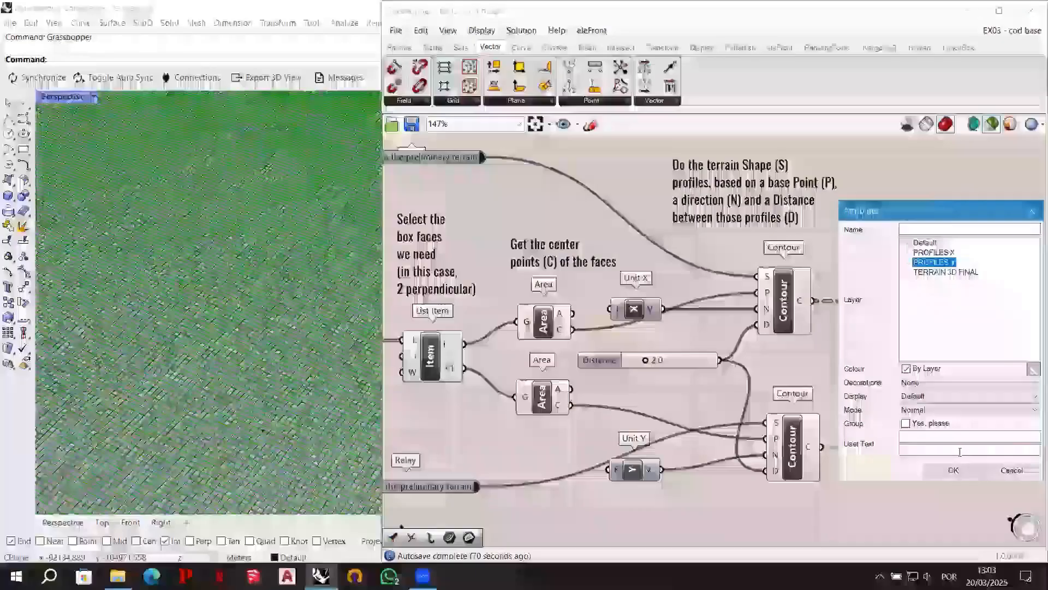
click(954, 471)
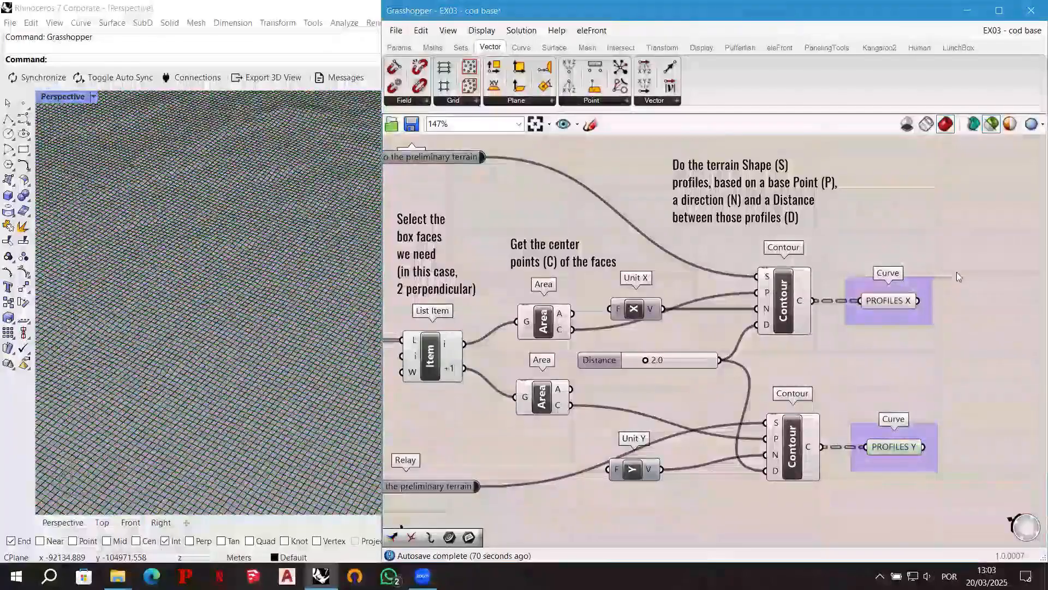
Minimize Grasshopper and examine the baked profile curves in the Rhino perspective view, selecting individual profiles.
click(965, 13)
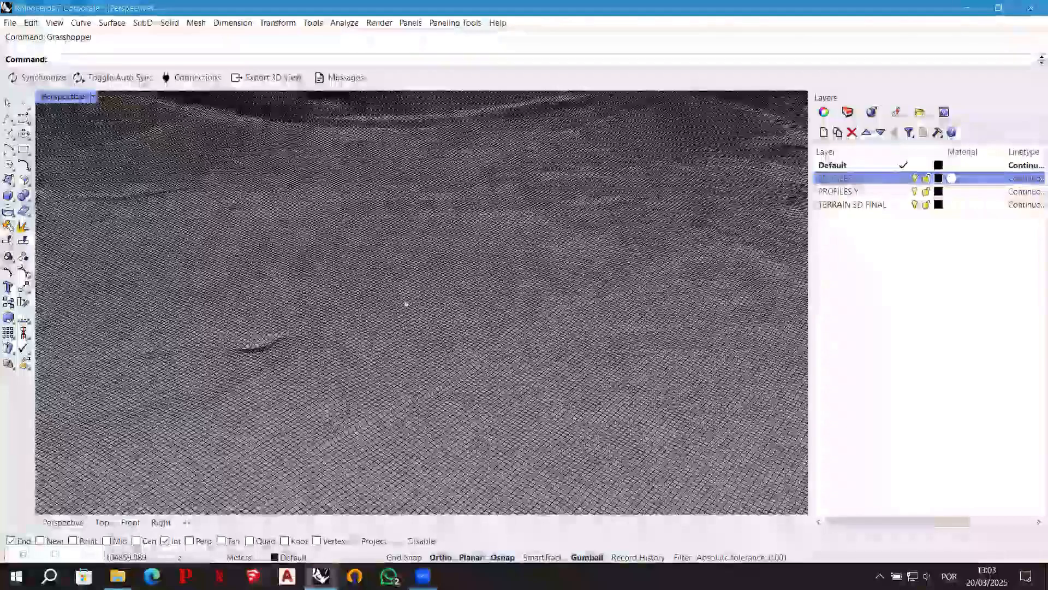
scroll(404, 302, up, 4)
click(405, 302)
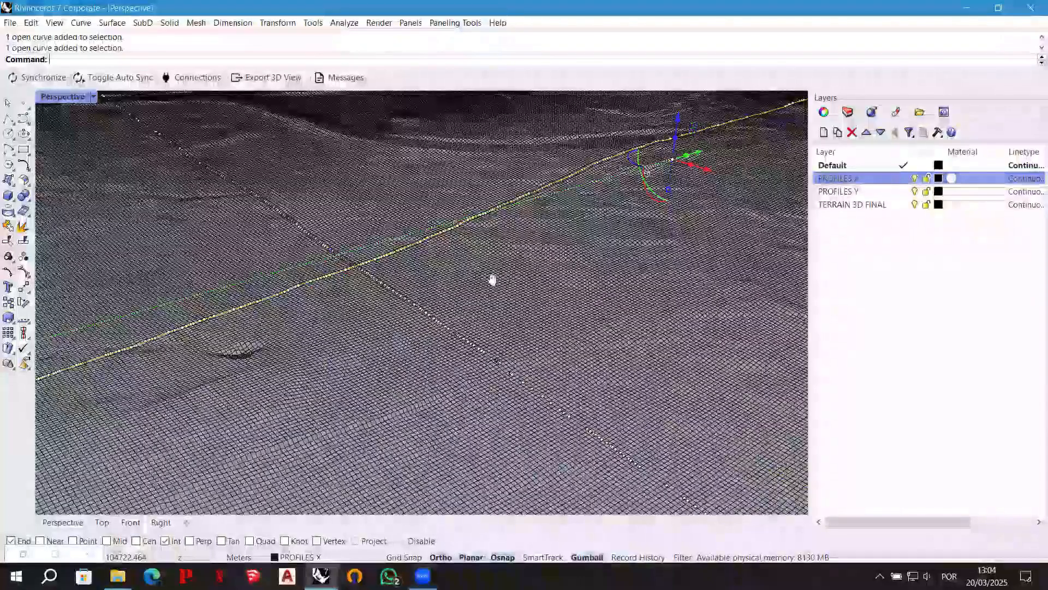
right_drag(520, 299, 580, 311)
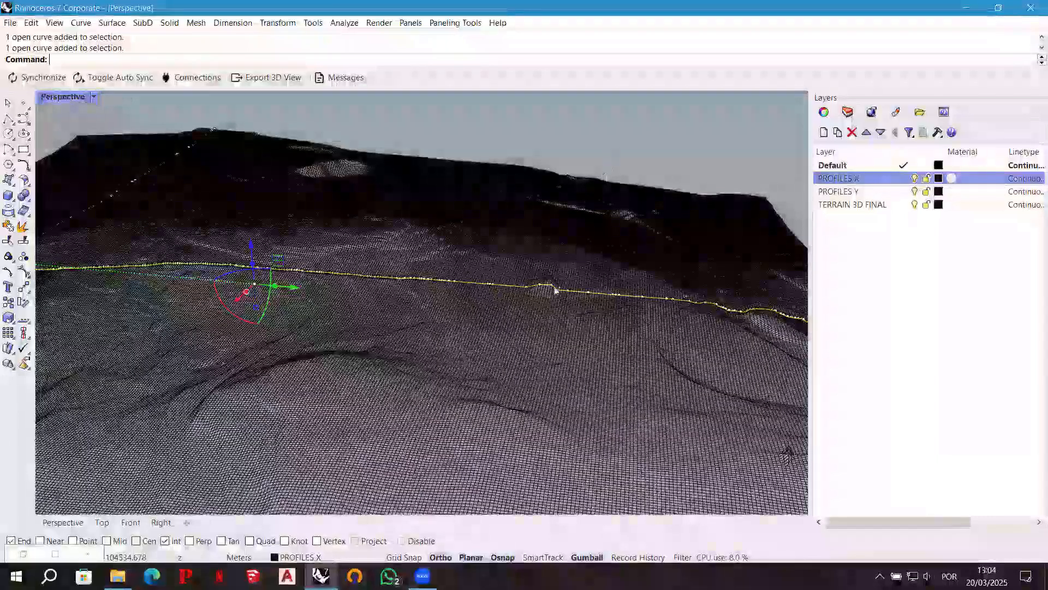
right_drag(560, 334, 526, 175)
key(Escape)
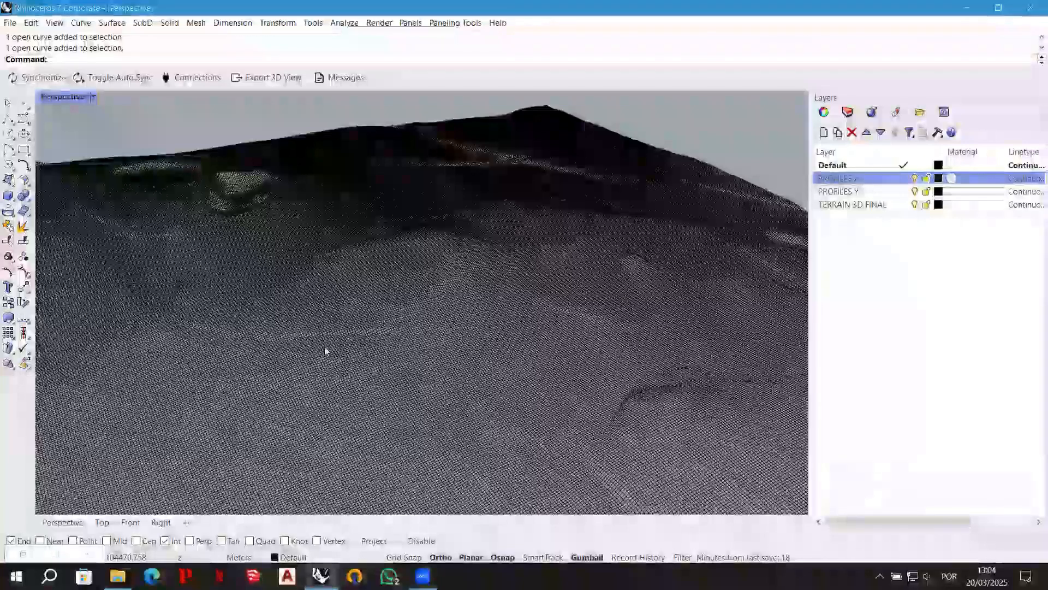
scroll(372, 319, up, 3)
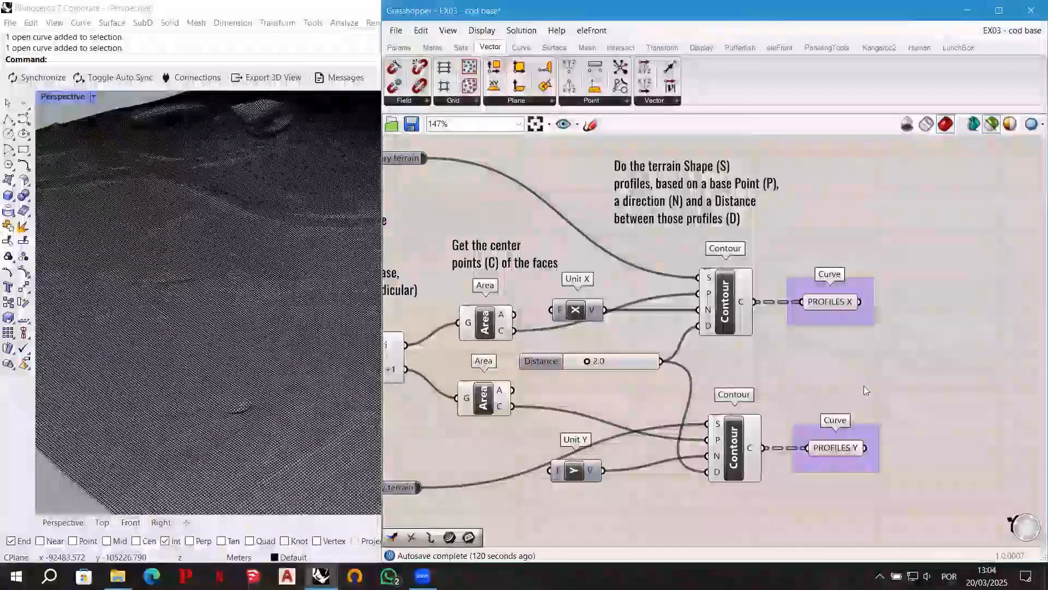
Sketch two rows of crosses meeting at a corner, number them 1 to 3, circle a diagonal row between them, and discard the sketch.
right_drag(880, 365, 724, 356)
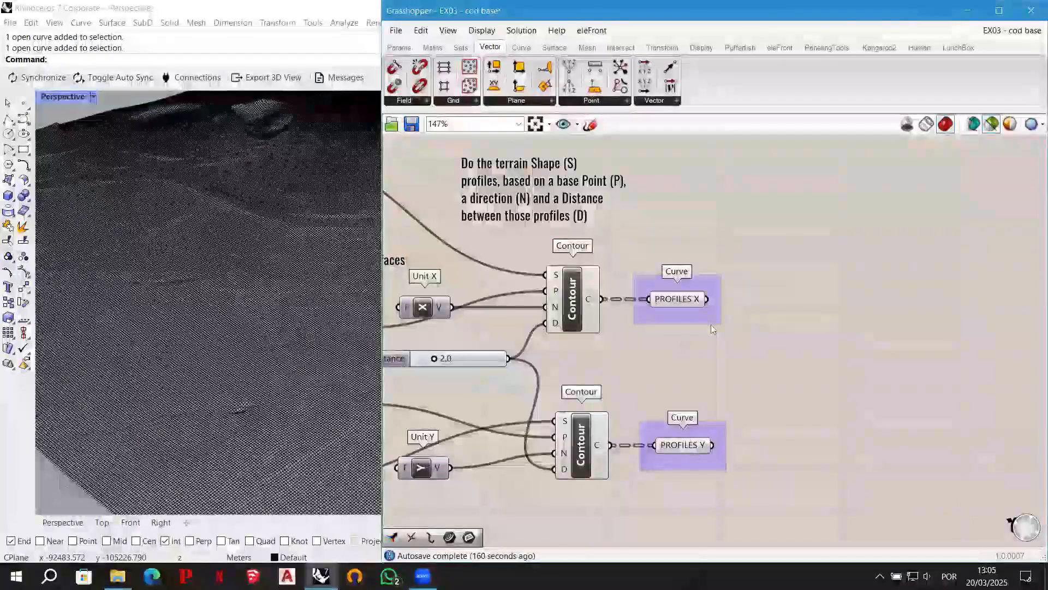
click(590, 125)
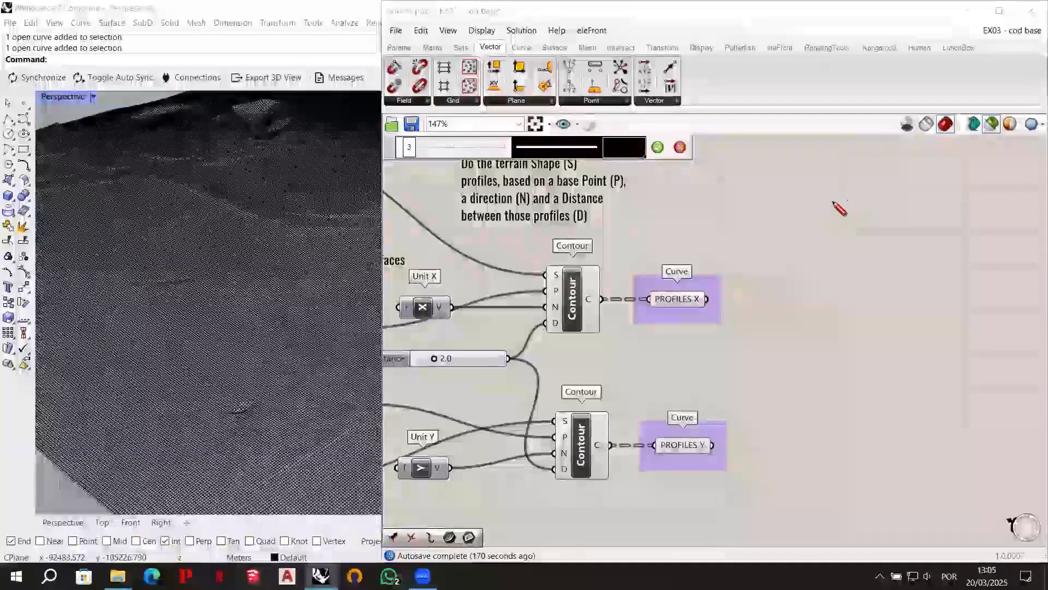
mouse_move(846, 186)
mouse_down()
mouse_move(858, 173)
mouse_move(844, 236)
mouse_move(829, 263)
mouse_move(813, 263)
mouse_move(821, 288)
mouse_move(808, 289)
mouse_move(809, 311)
mouse_move(832, 328)
mouse_move(815, 329)
mouse_move(909, 355)
mouse_move(896, 355)
mouse_up()
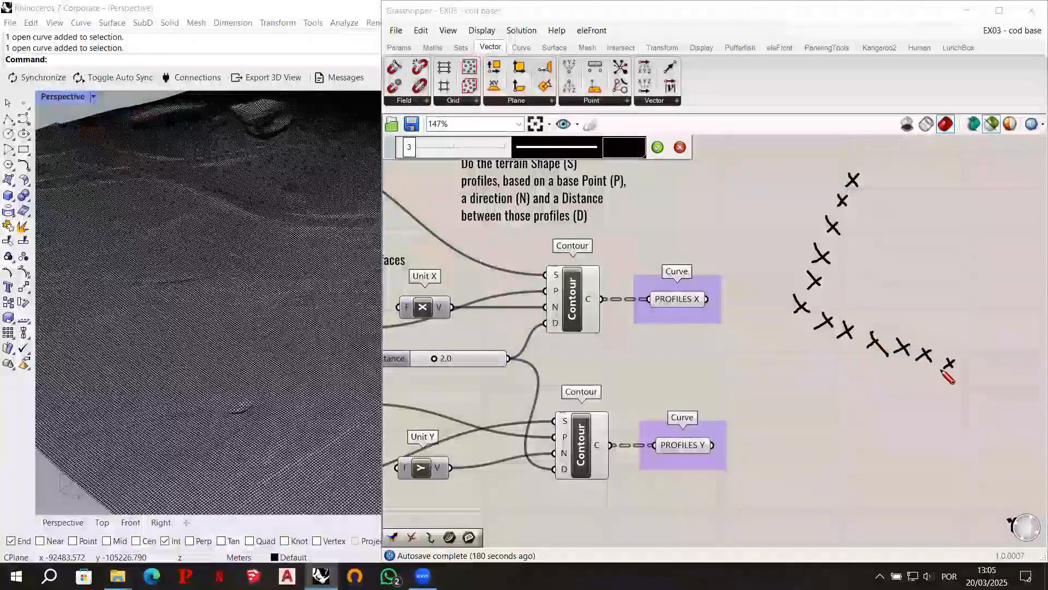
mouse_move(964, 367)
mouse_down()
mouse_move(976, 379)
mouse_move(963, 380)
mouse_move(999, 388)
mouse_move(989, 389)
mouse_up()
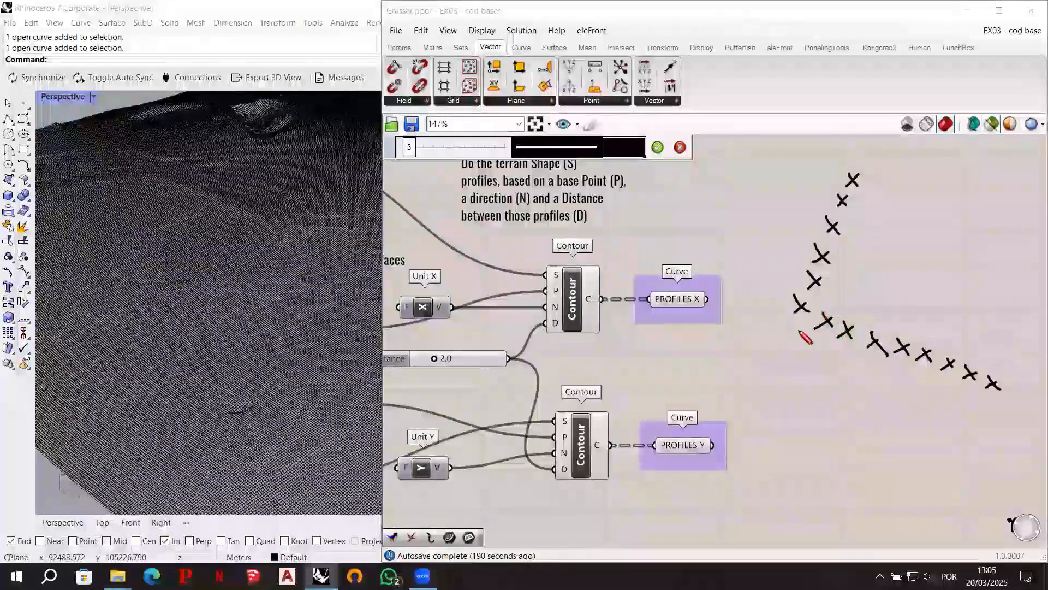
drag(808, 346, 838, 373)
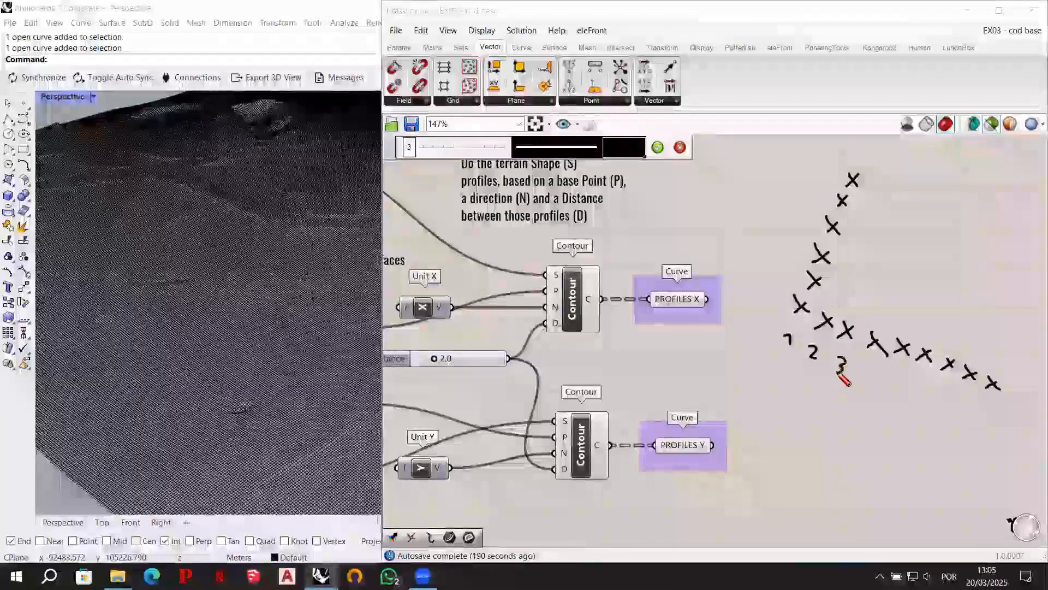
mouse_move(777, 267)
mouse_down()
mouse_move(786, 277)
mouse_move(788, 254)
mouse_up()
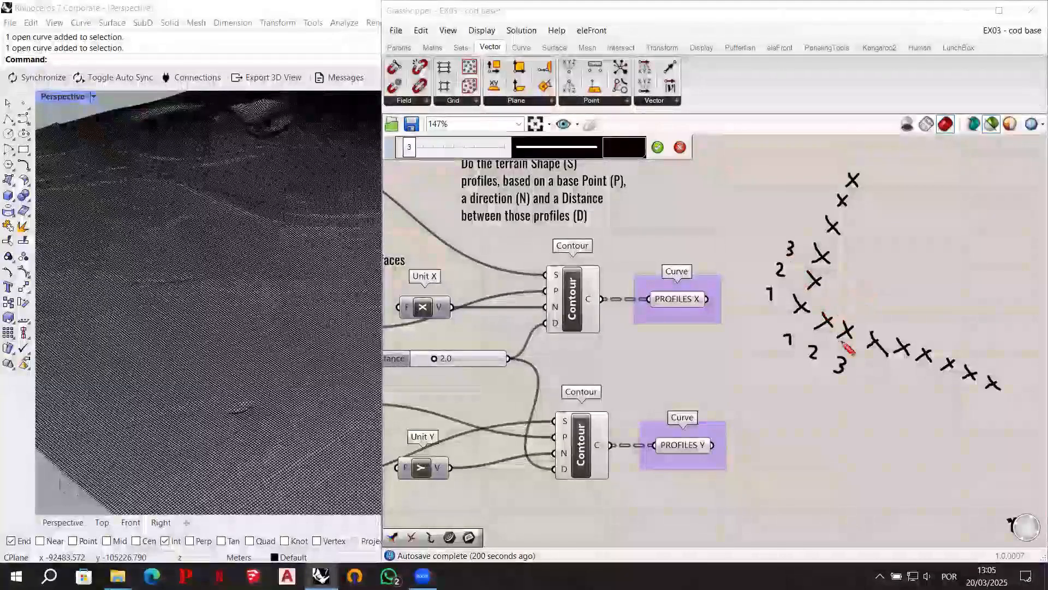
mouse_move(840, 291)
mouse_down()
mouse_move(832, 299)
mouse_move(896, 280)
mouse_up()
mouse_move(896, 270)
mouse_down()
mouse_move(887, 280)
mouse_move(927, 271)
mouse_up()
mouse_move(926, 262)
mouse_down()
mouse_move(916, 271)
mouse_move(1000, 259)
mouse_move(921, 253)
mouse_up()
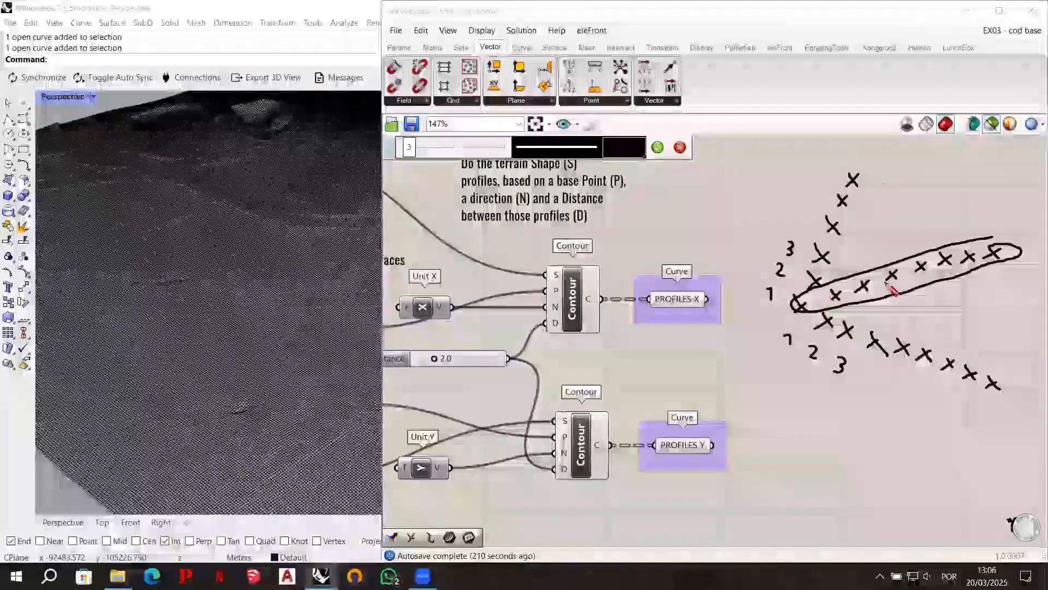
click(681, 147)
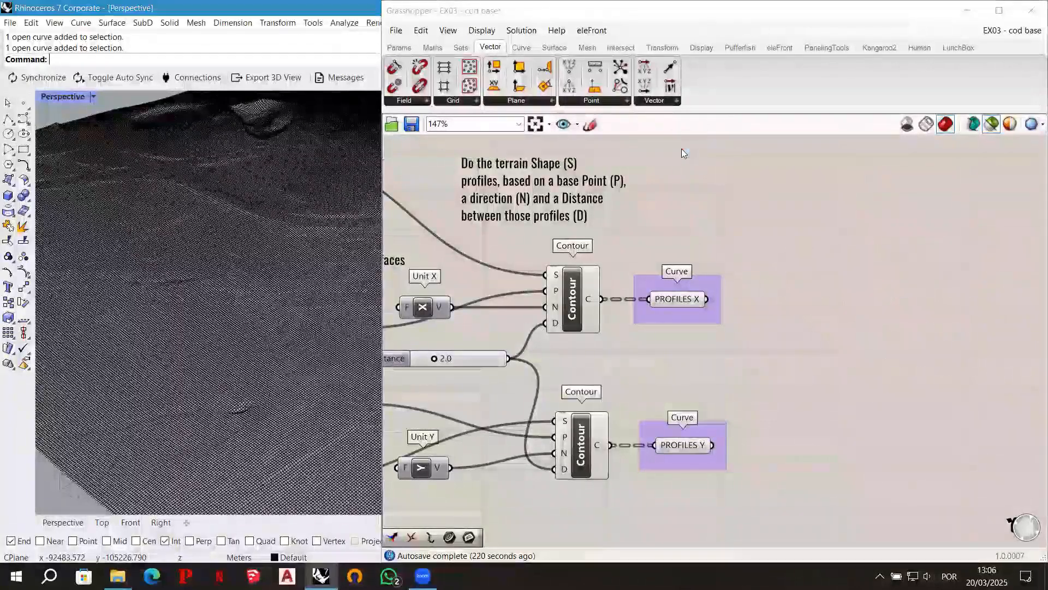
Sketch two rows of crosses meeting at a corner, circling the steep row as one group and numbering the other row's first crosses 1 to 3.
click(590, 125)
mouse_move(831, 195)
mouse_down()
mouse_move(845, 211)
mouse_move(831, 212)
mouse_move(828, 260)
mouse_up()
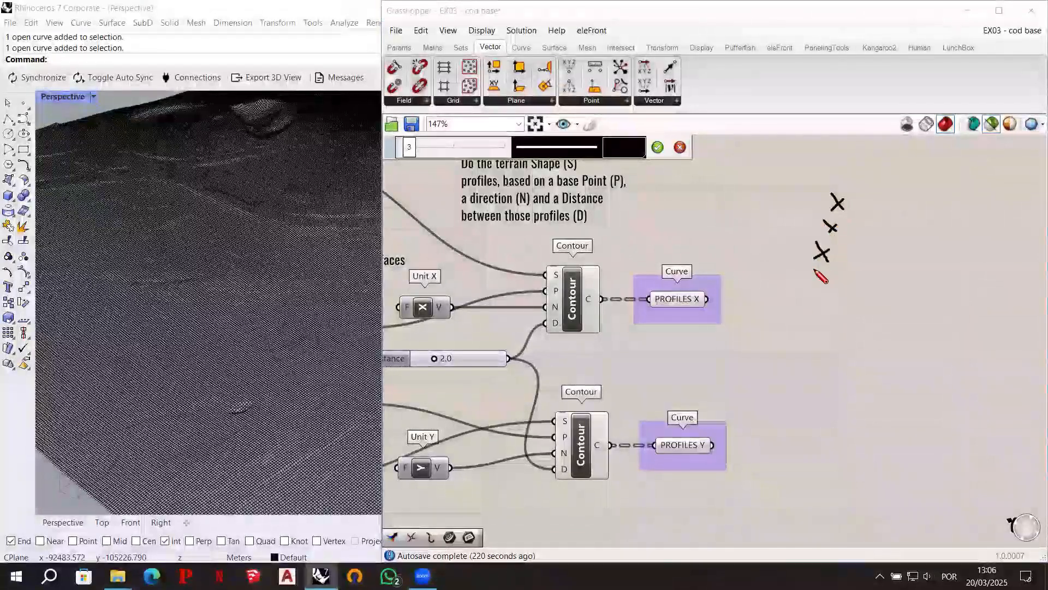
drag(800, 295, 808, 333)
mouse_move(804, 322)
mouse_down()
mouse_move(795, 332)
mouse_move(970, 386)
mouse_move(954, 385)
mouse_up()
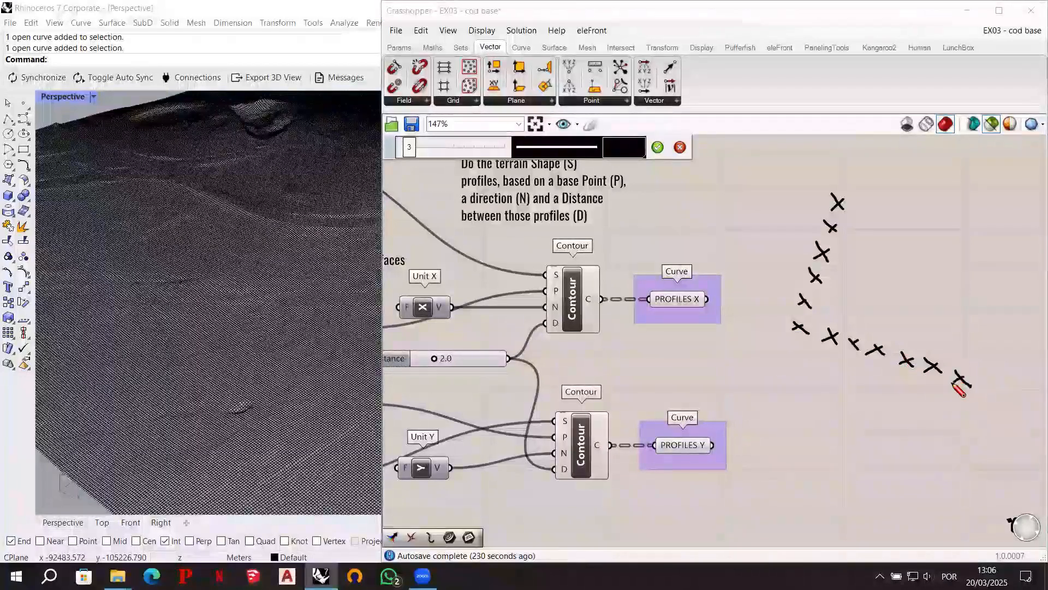
mouse_move(831, 188)
mouse_down()
mouse_move(796, 339)
mouse_move(822, 328)
mouse_up()
drag(840, 246, 850, 197)
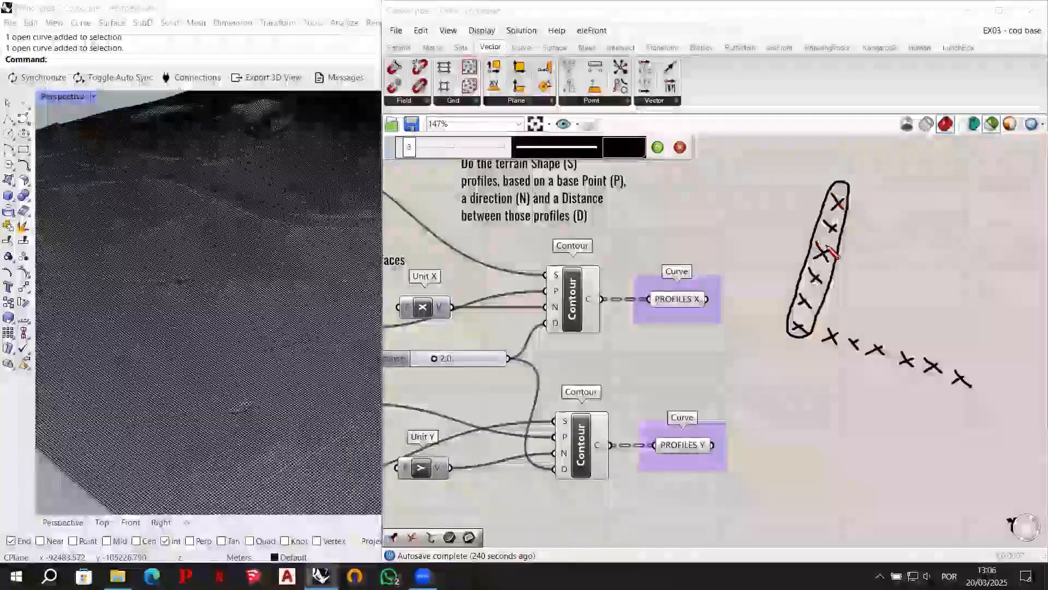
mouse_move(803, 321)
mouse_down()
mouse_move(789, 335)
mouse_move(805, 326)
mouse_move(830, 335)
mouse_up()
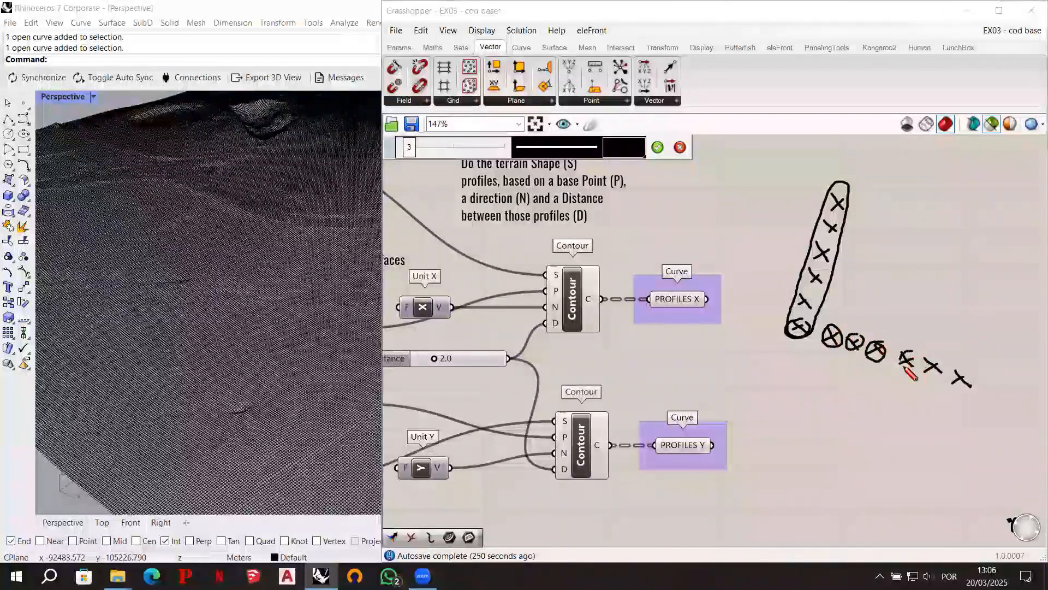
drag(924, 362, 948, 382)
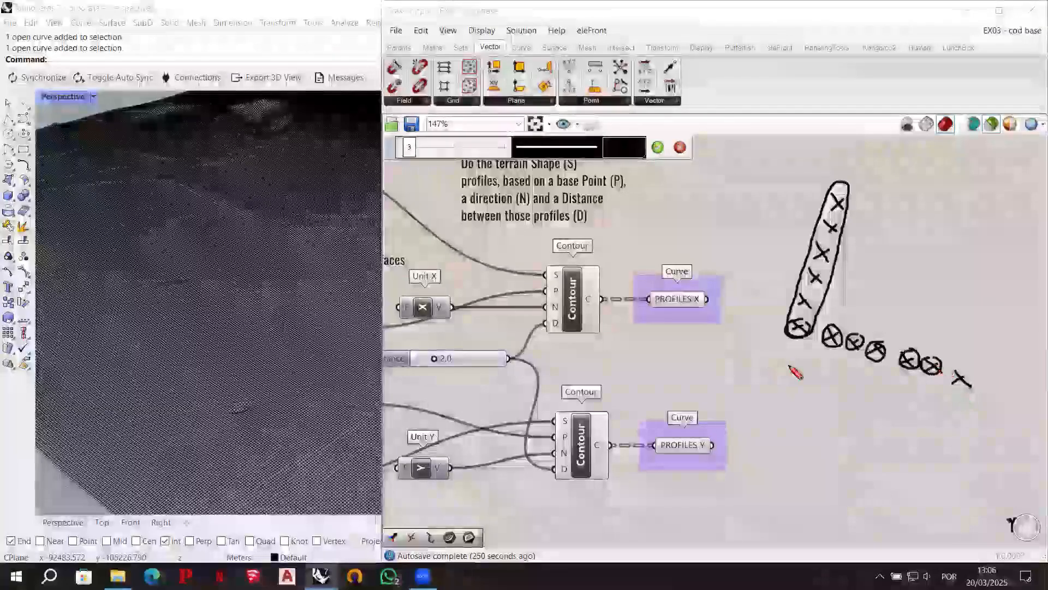
drag(791, 353, 795, 366)
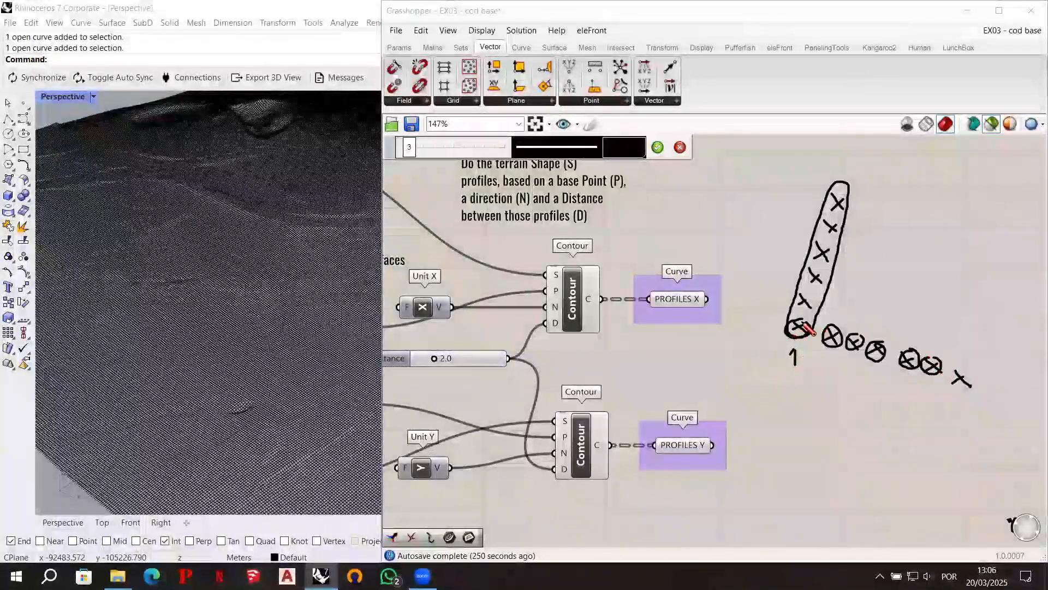
drag(822, 356, 849, 371)
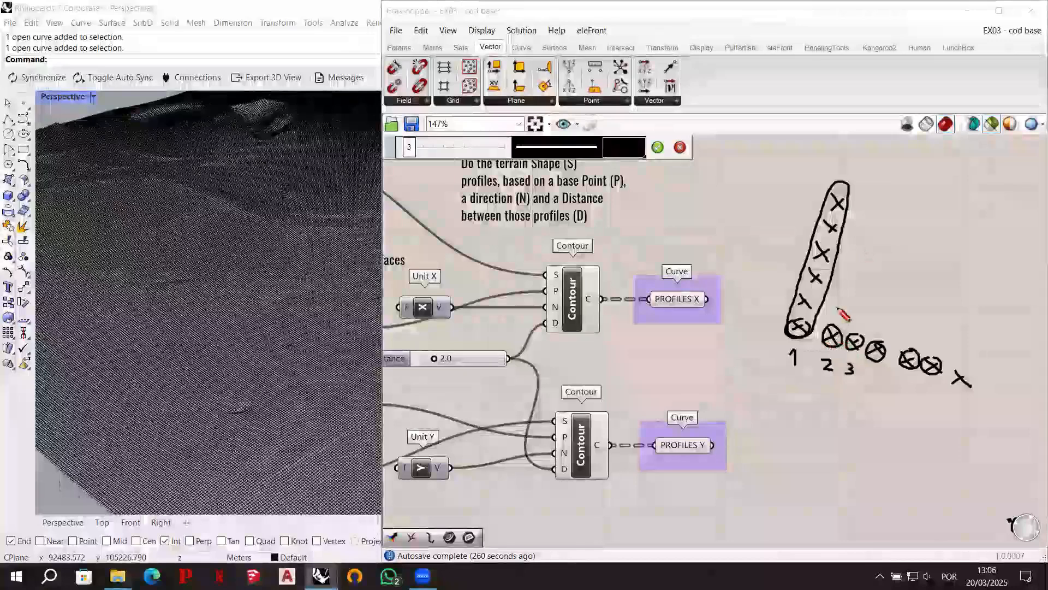
Add further columns of crosses beside the circled column to form a point grid, and discard the whole sketch.
drag(837, 308, 845, 316)
mouse_move(845, 308)
mouse_down()
mouse_move(837, 316)
mouse_move(836, 299)
mouse_up()
drag(847, 258, 855, 267)
drag(859, 231, 851, 240)
mouse_move(859, 200)
mouse_down()
mouse_move(869, 212)
mouse_move(860, 210)
mouse_up()
drag(859, 316, 858, 324)
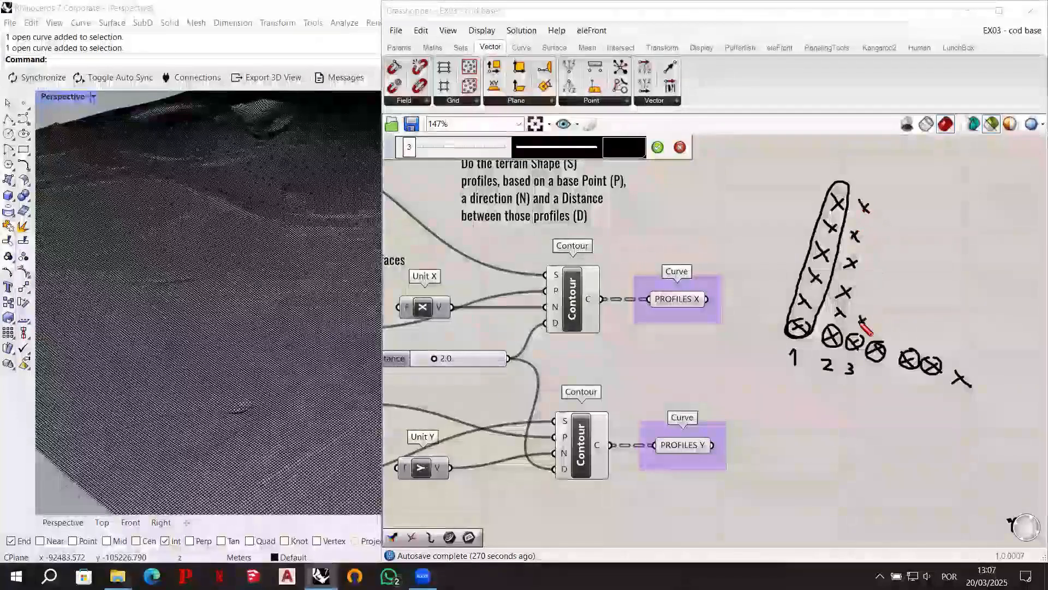
drag(869, 262, 882, 271)
mouse_move(881, 262)
mouse_down()
mouse_move(869, 273)
mouse_move(890, 254)
mouse_up()
drag(888, 211, 899, 222)
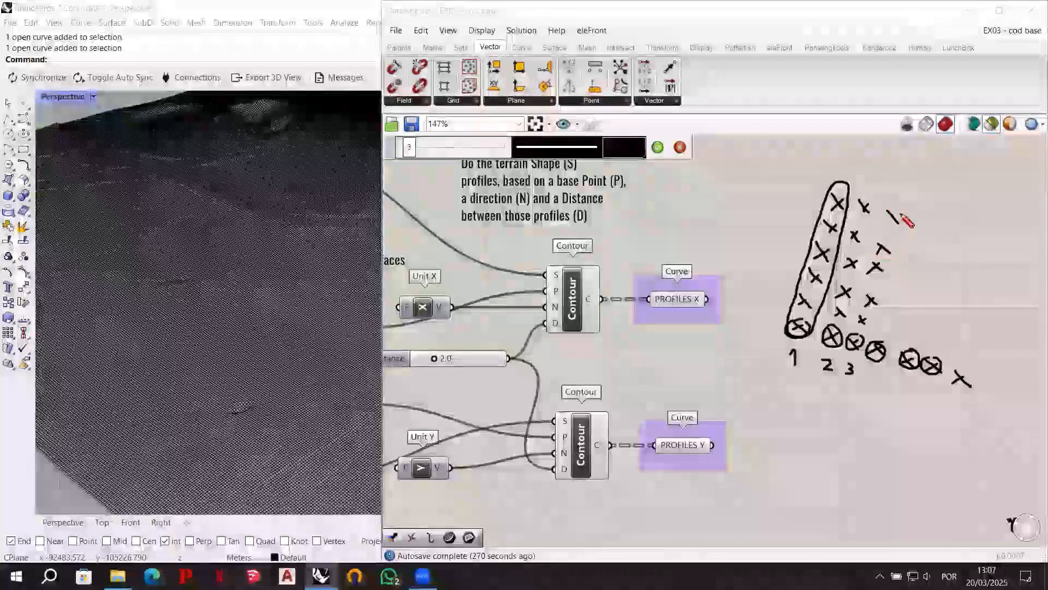
click(679, 147)
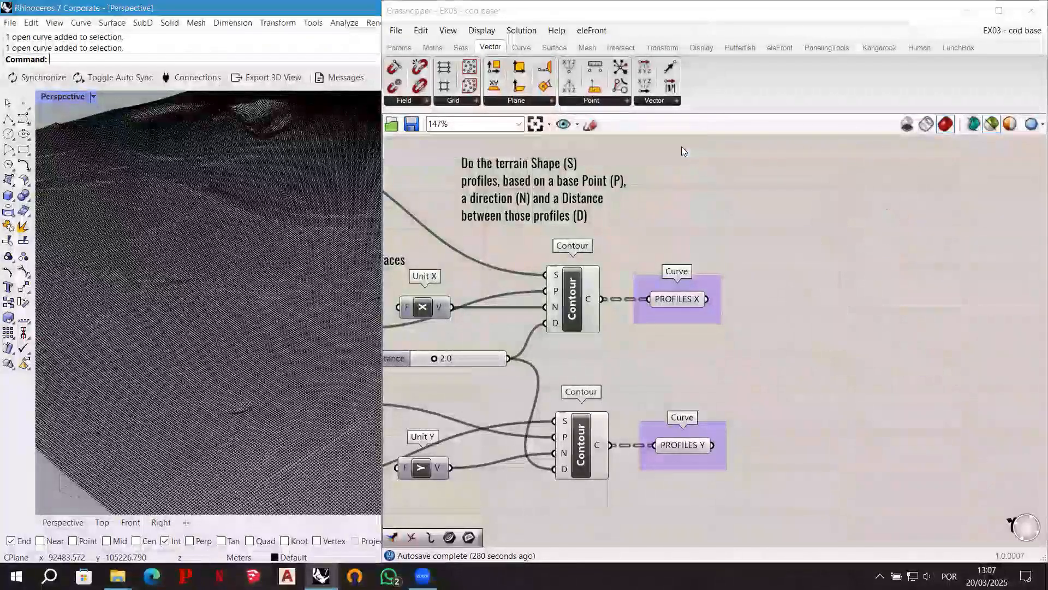
right_drag(745, 325, 746, 307)
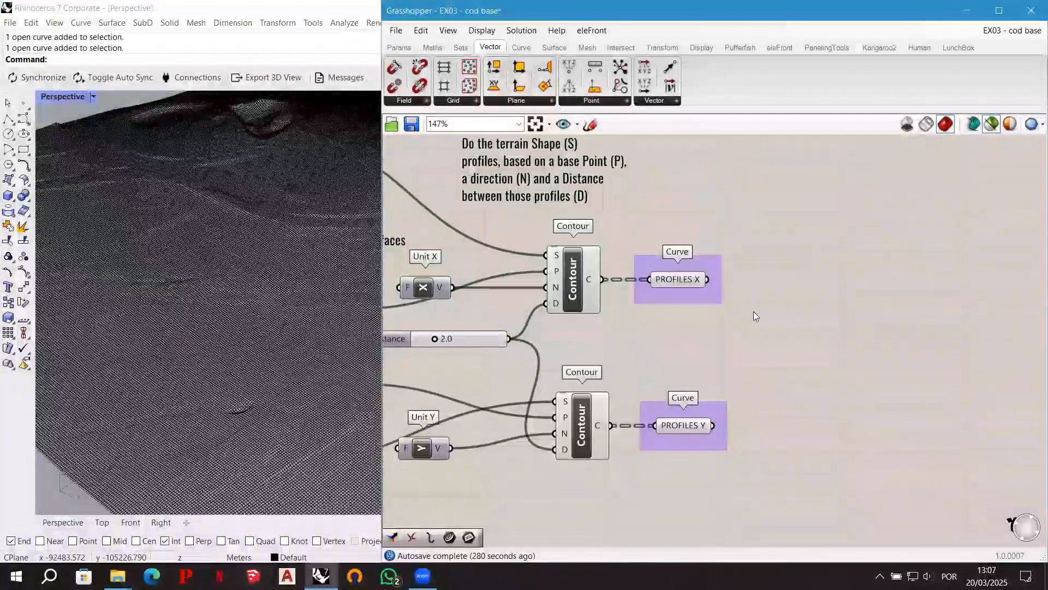
Add a Graft Tree component beside PROFILES X and a Flatten Tree component beside PROFILES Y.
double_click(771, 277)
text(graft)
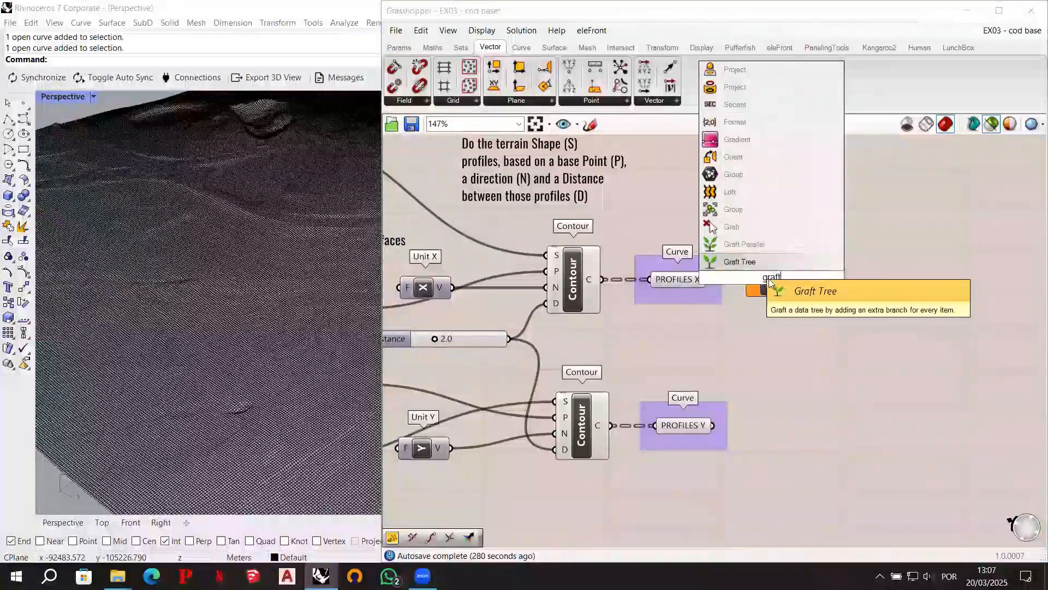
key(Return)
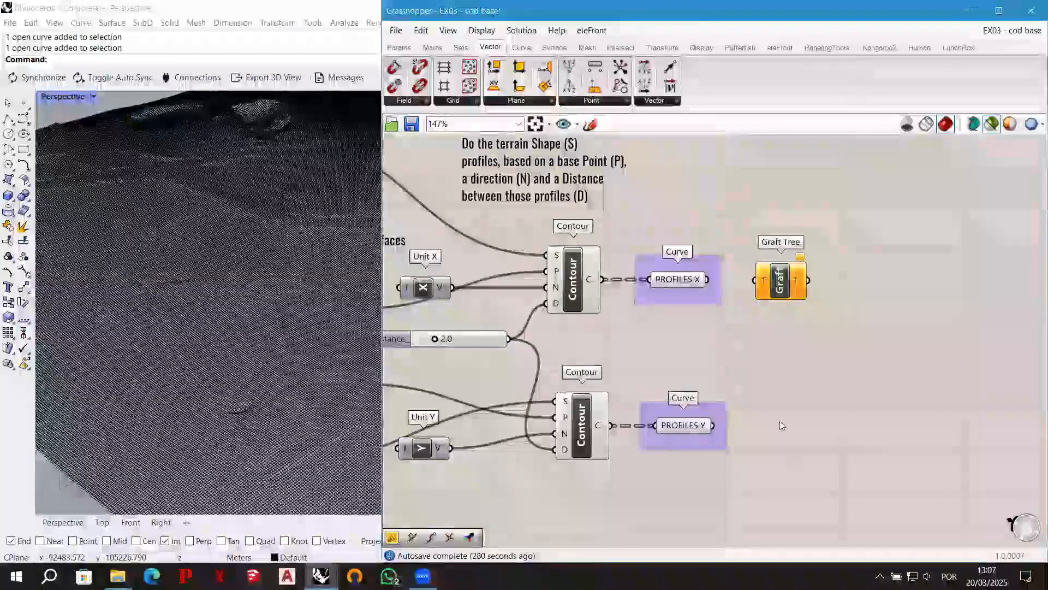
double_click(781, 425)
text(flatte)
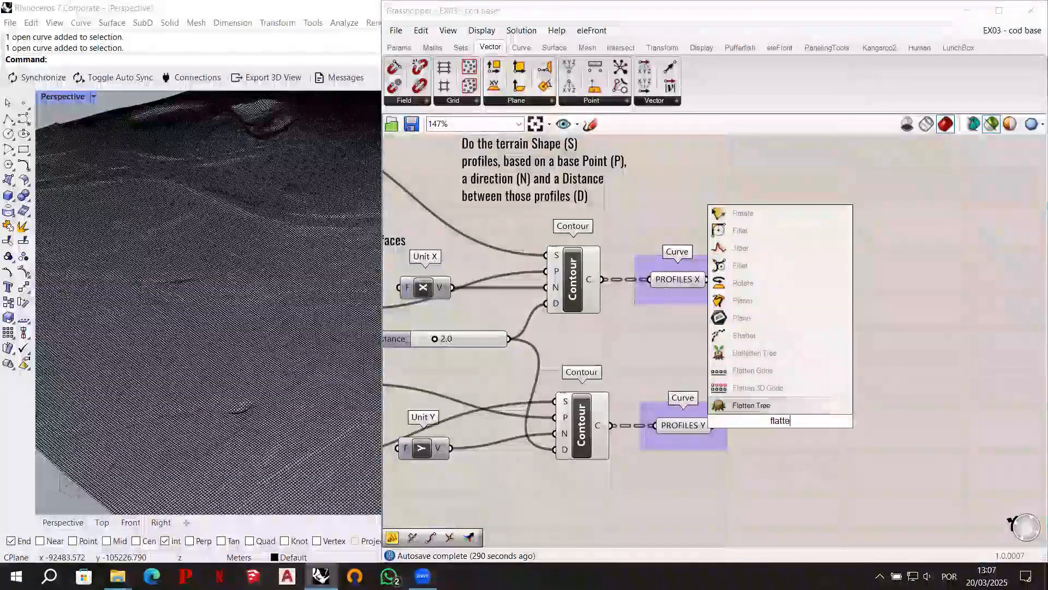
click(772, 405)
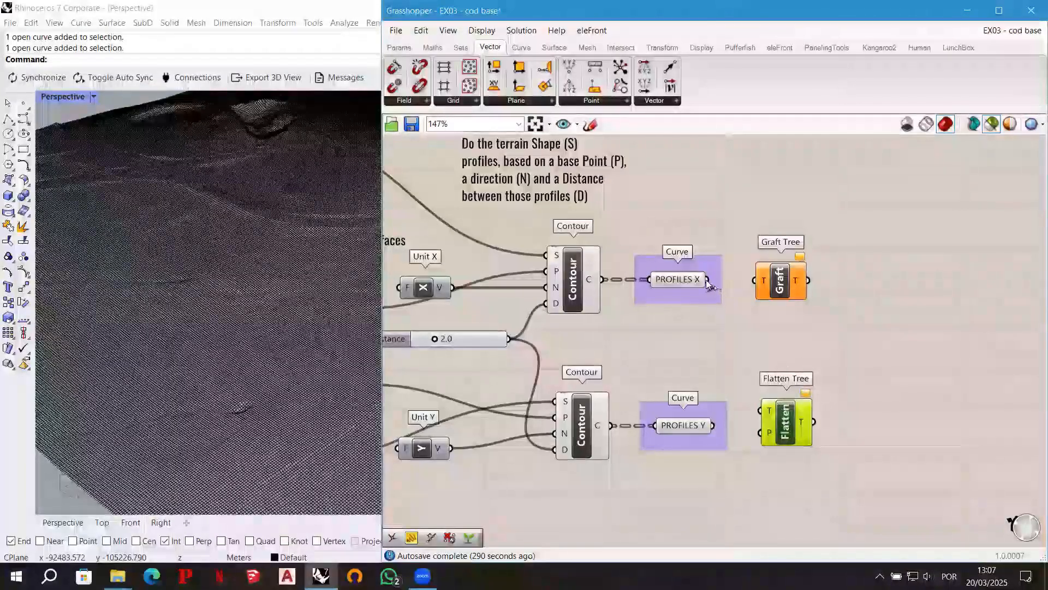
Wire PROFILES X into Graft Tree and PROFILES Y into Flatten Tree, aligning both components with their profile curves.
click(789, 284)
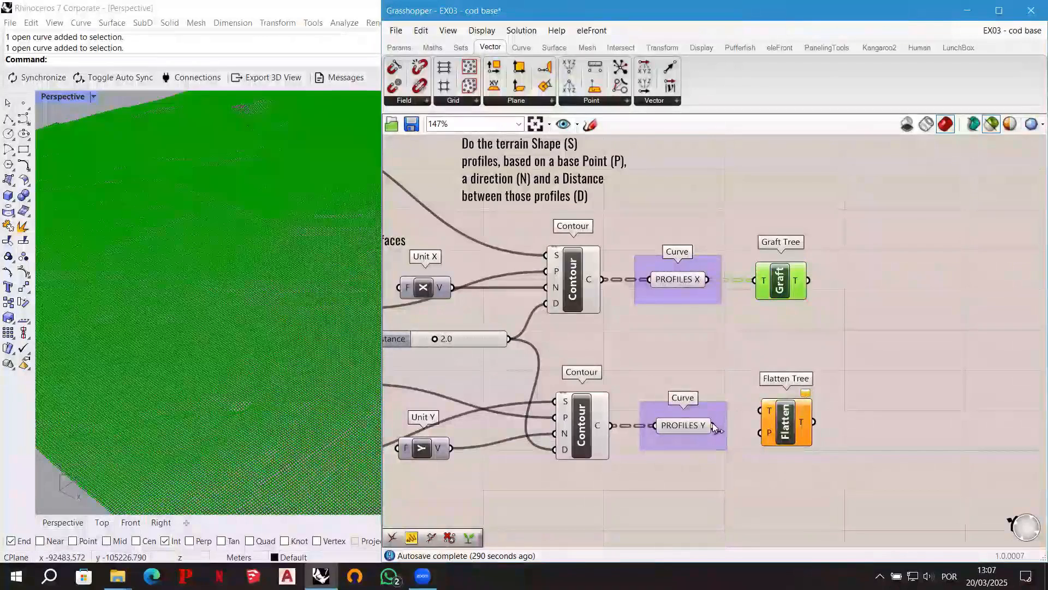
drag(714, 425, 761, 411)
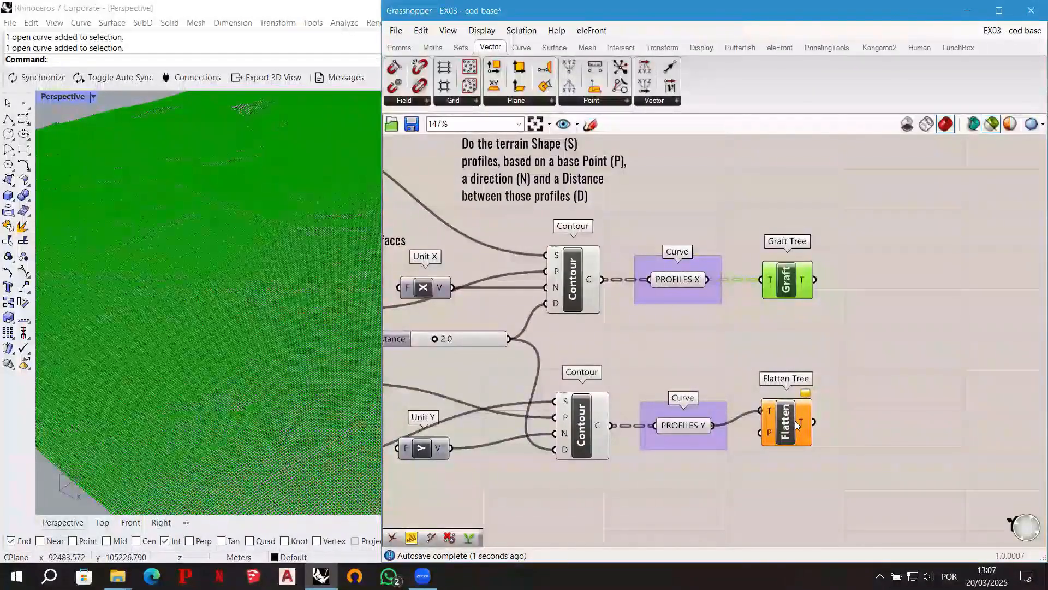
click(797, 425)
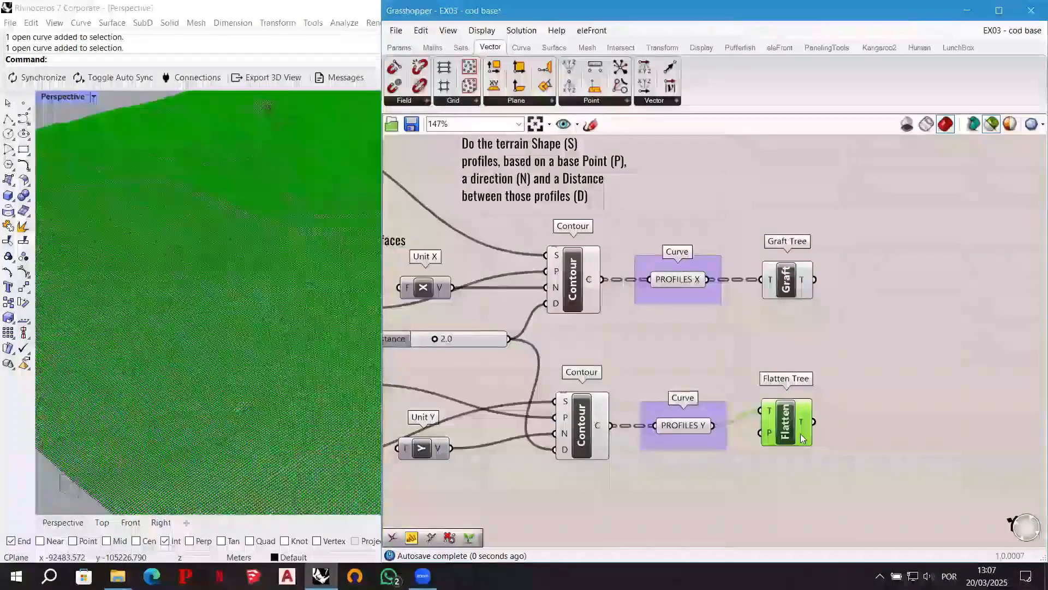
click(789, 279)
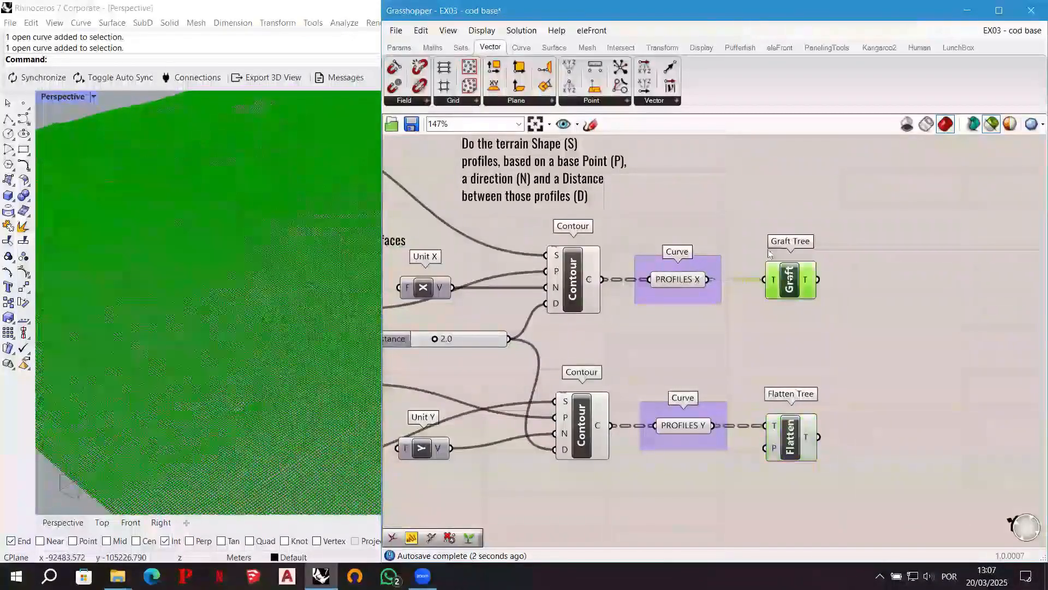
Place two panels and connect one to the Graft Tree output and the other to the Flatten Tree output.
click(399, 48)
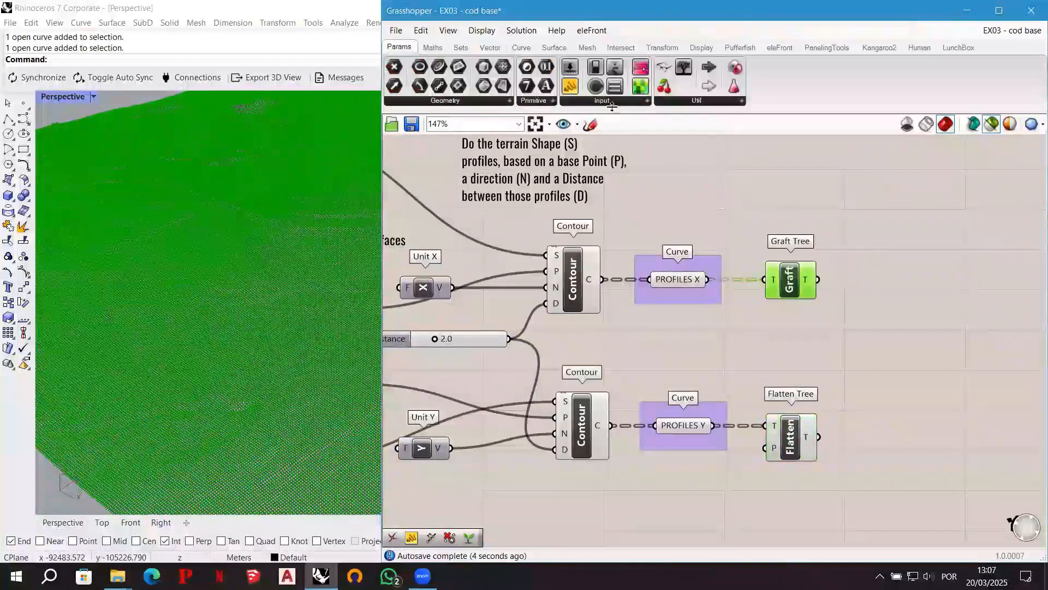
drag(577, 91, 885, 180)
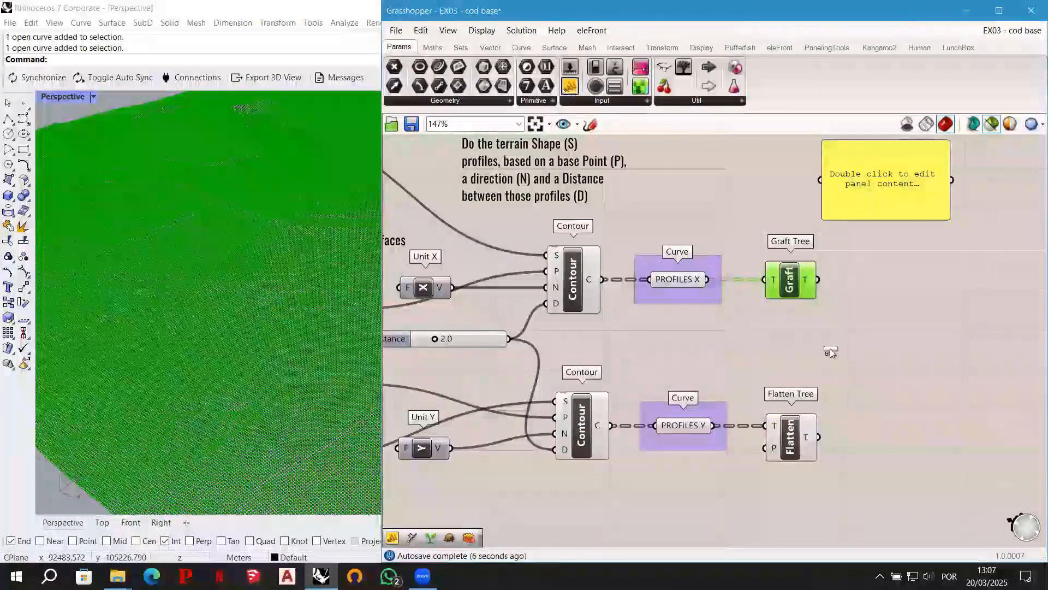
click(888, 478)
drag(876, 178, 903, 180)
drag(831, 262, 847, 182)
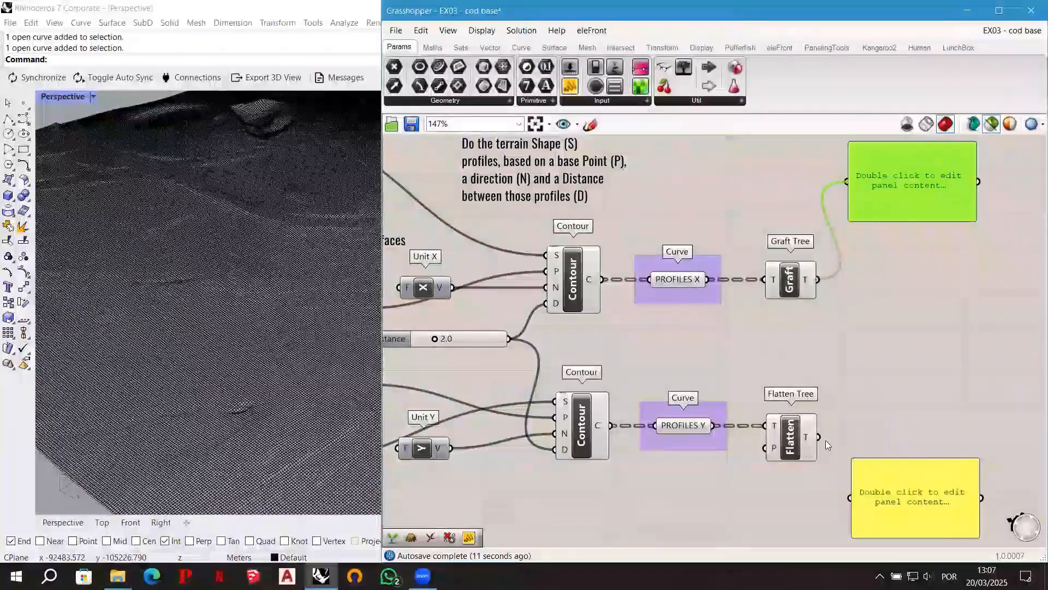
drag(821, 437, 847, 498)
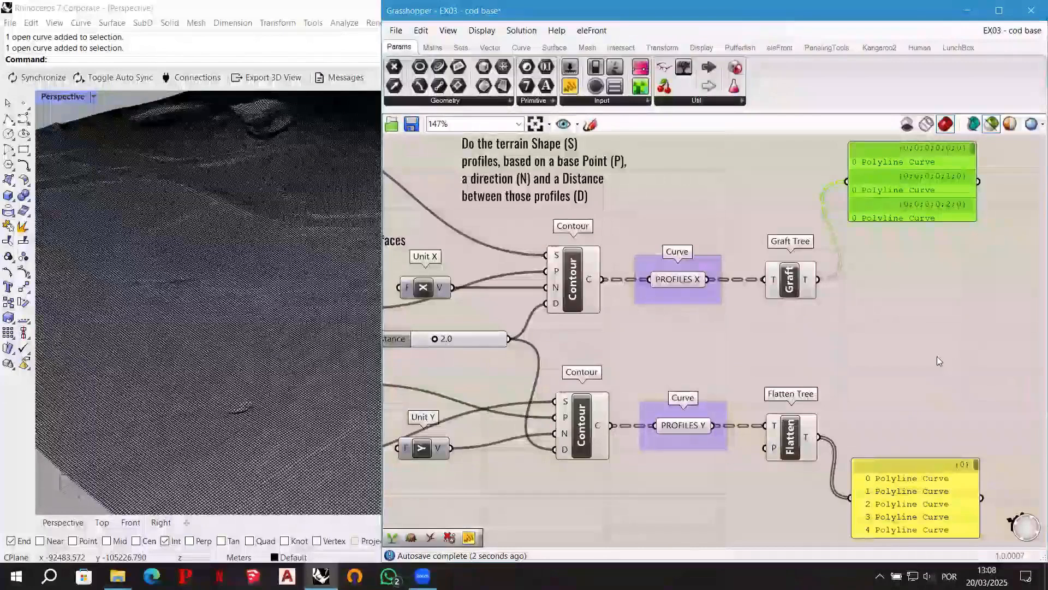
Add a Curve | Curve intersection component between the Graft Tree and Flatten Tree branches.
double_click(913, 347)
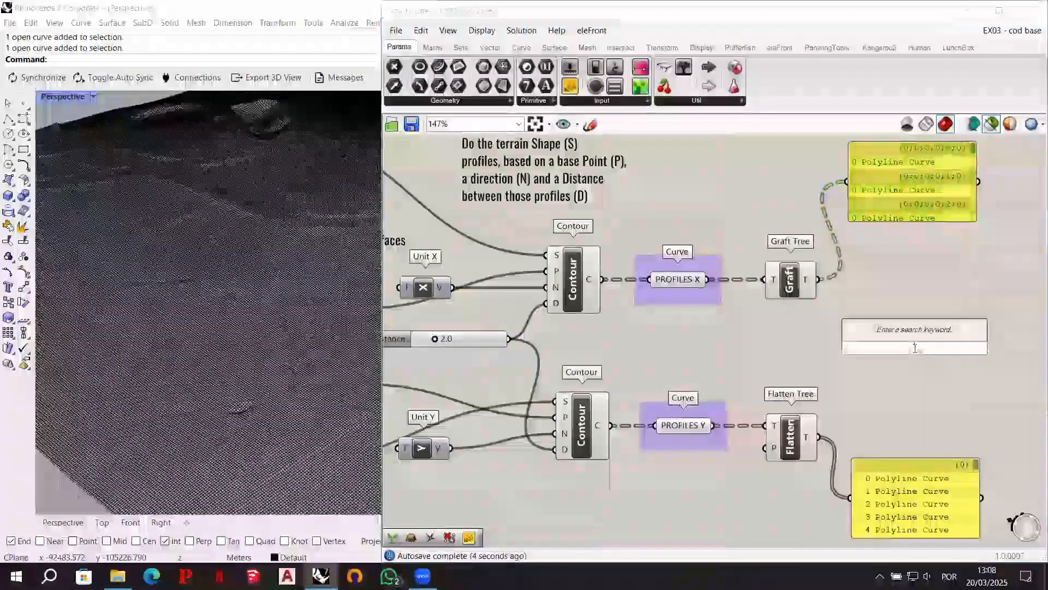
text(ccx)
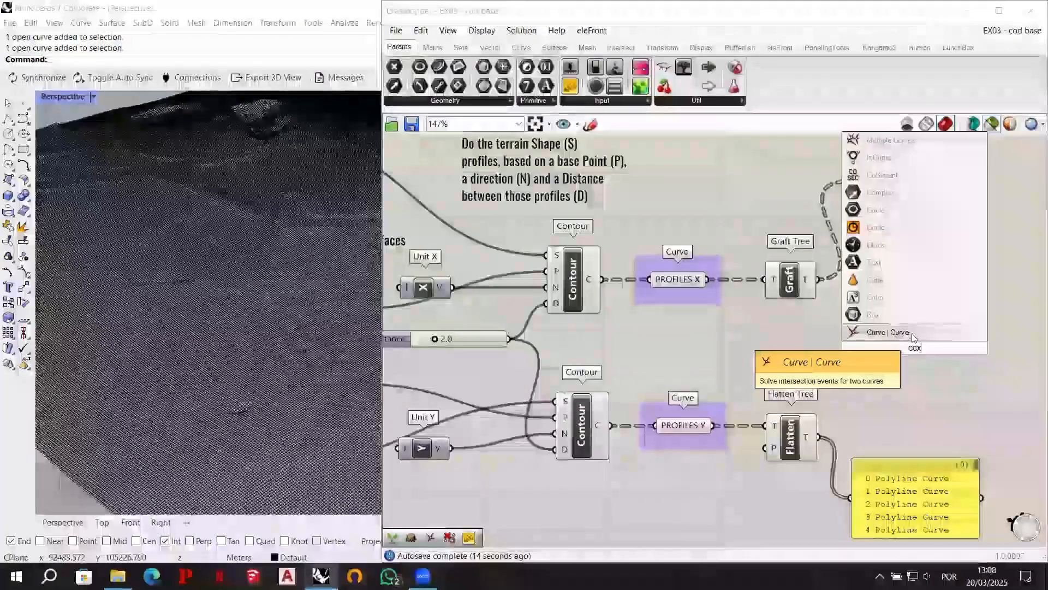
click(911, 333)
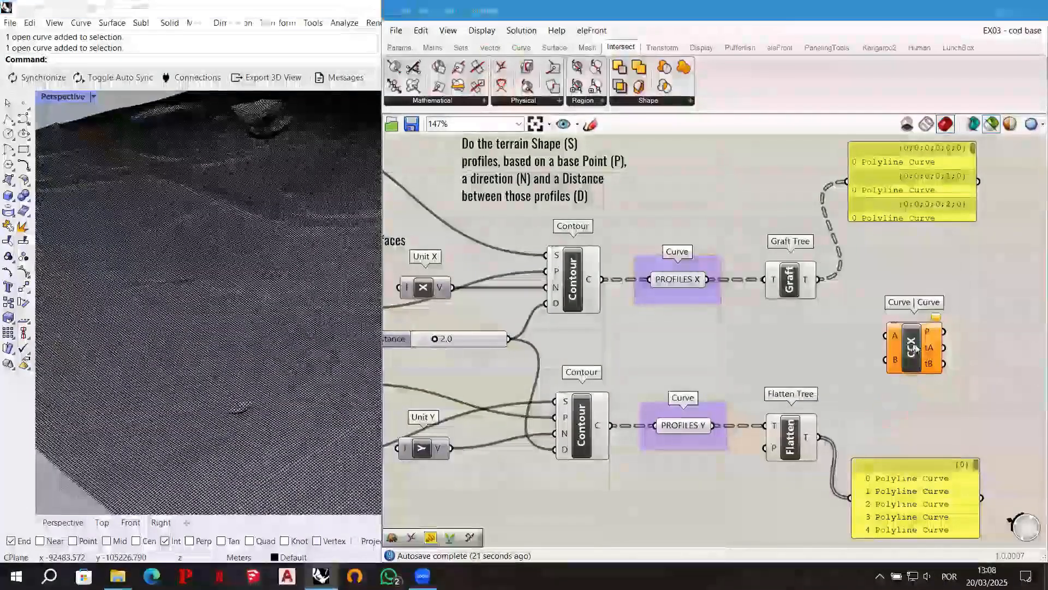
drag(915, 349, 931, 350)
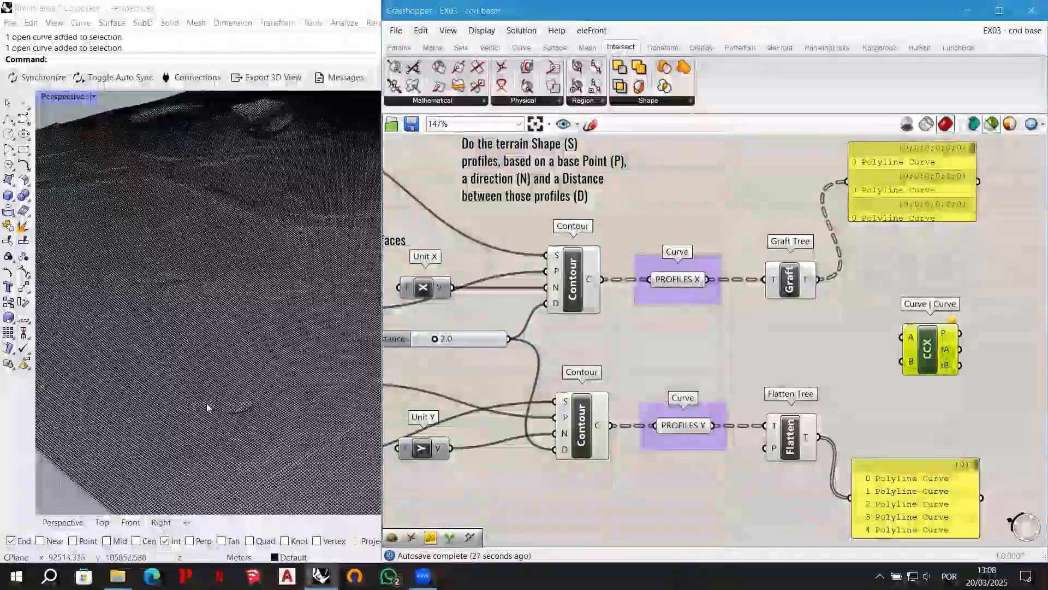
Set the Distance slider to 5 and highlight both Contour results to compare them with the baked profiles.
scroll(210, 404, up, 2)
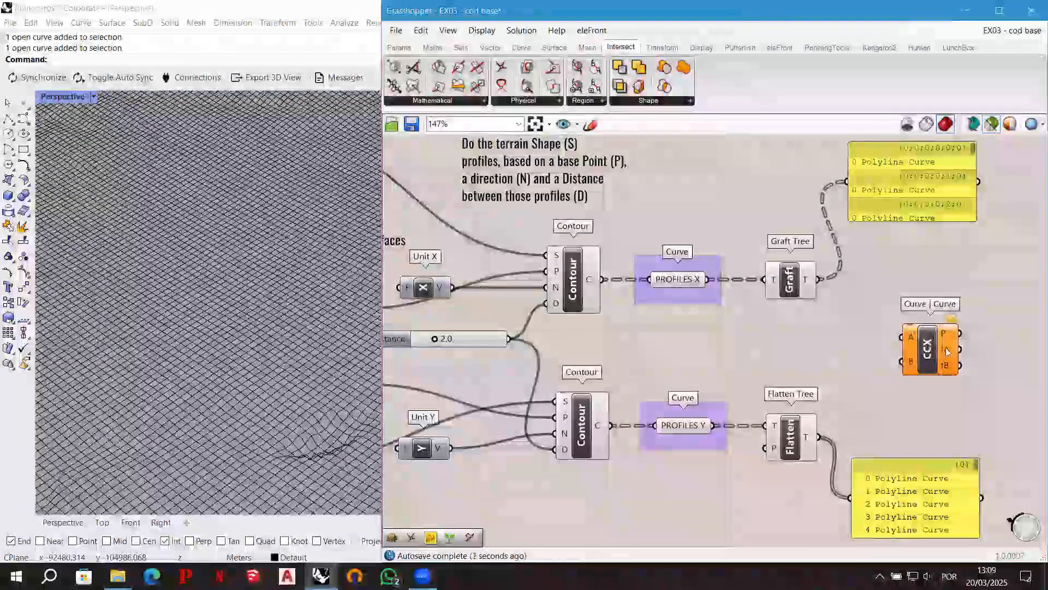
right_drag(826, 342, 854, 344)
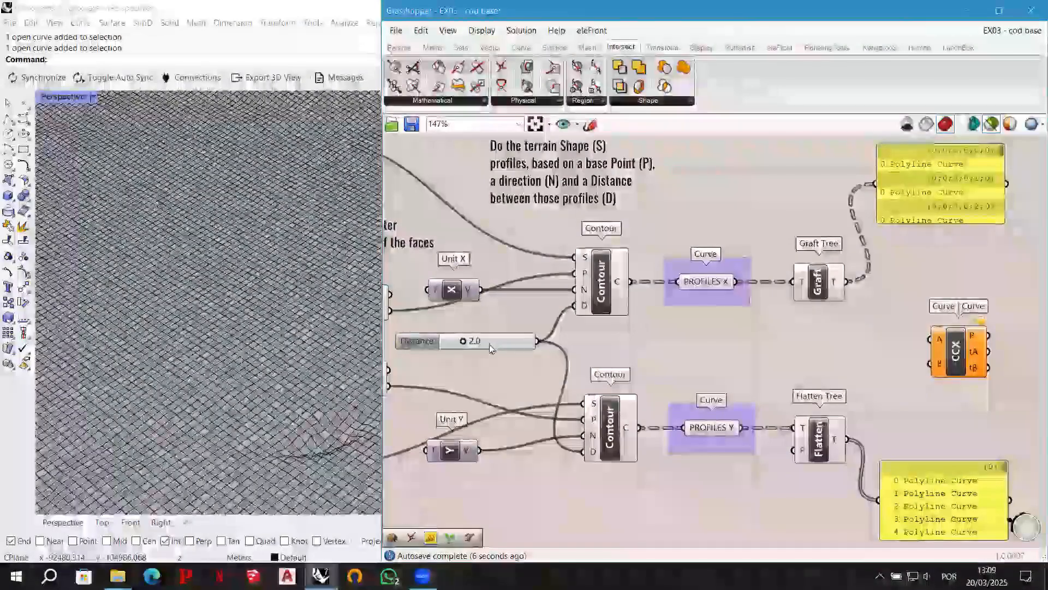
click(493, 340)
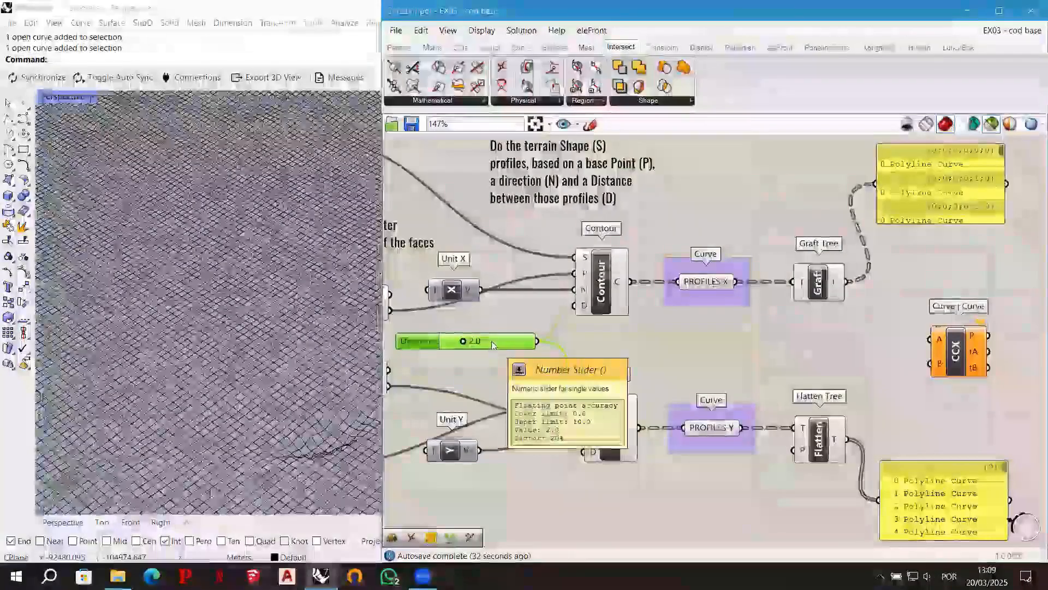
double_click(492, 340)
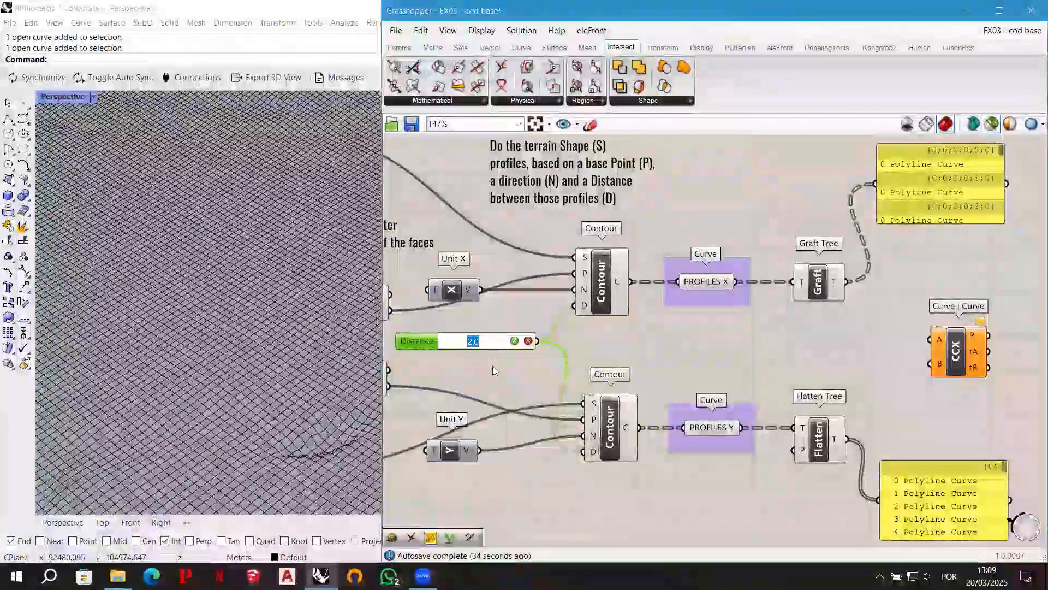
text(5)
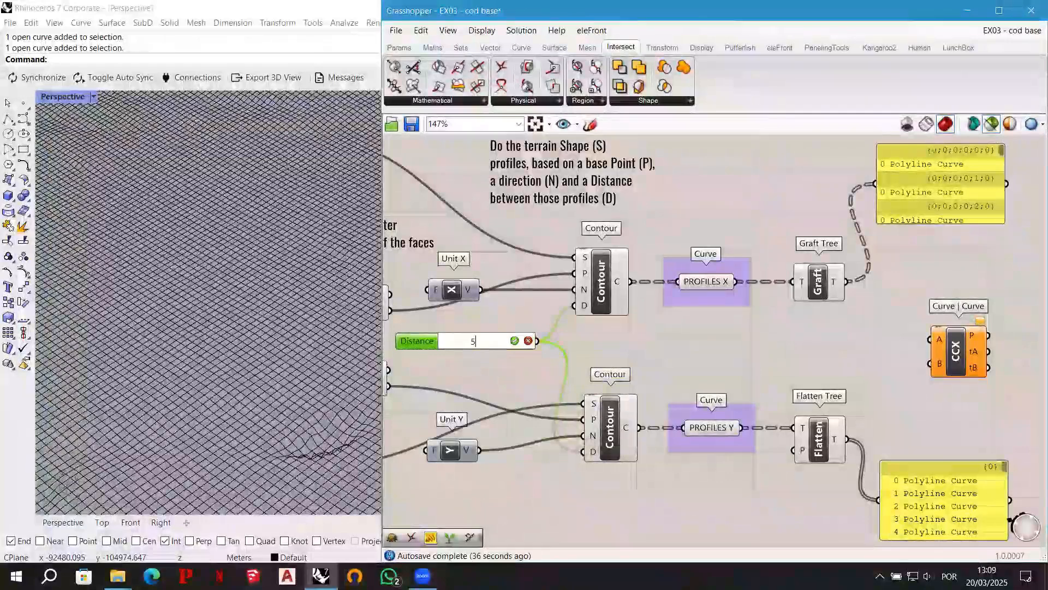
key(Return)
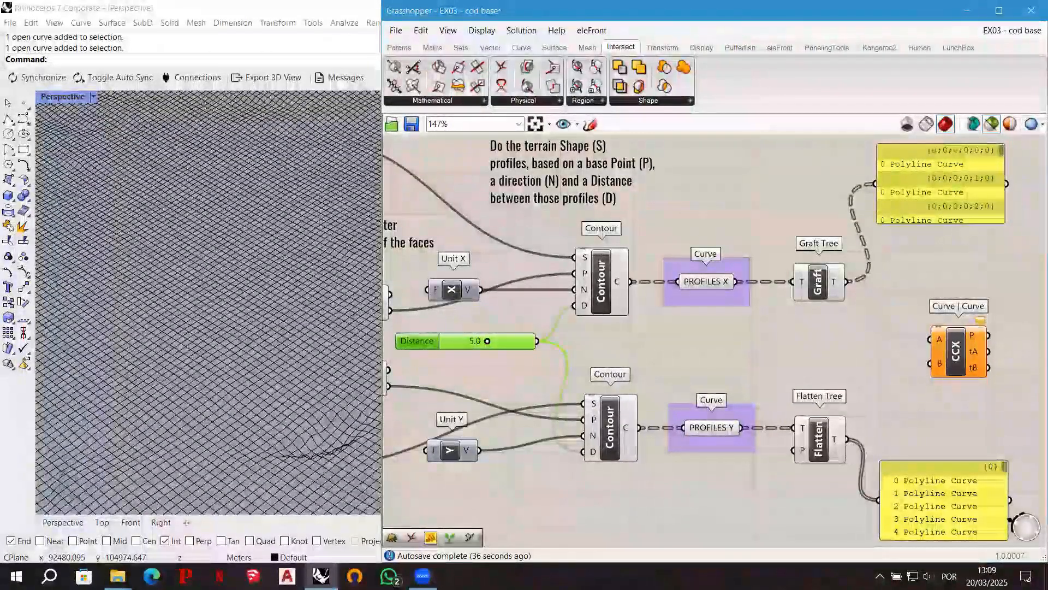
click(601, 289)
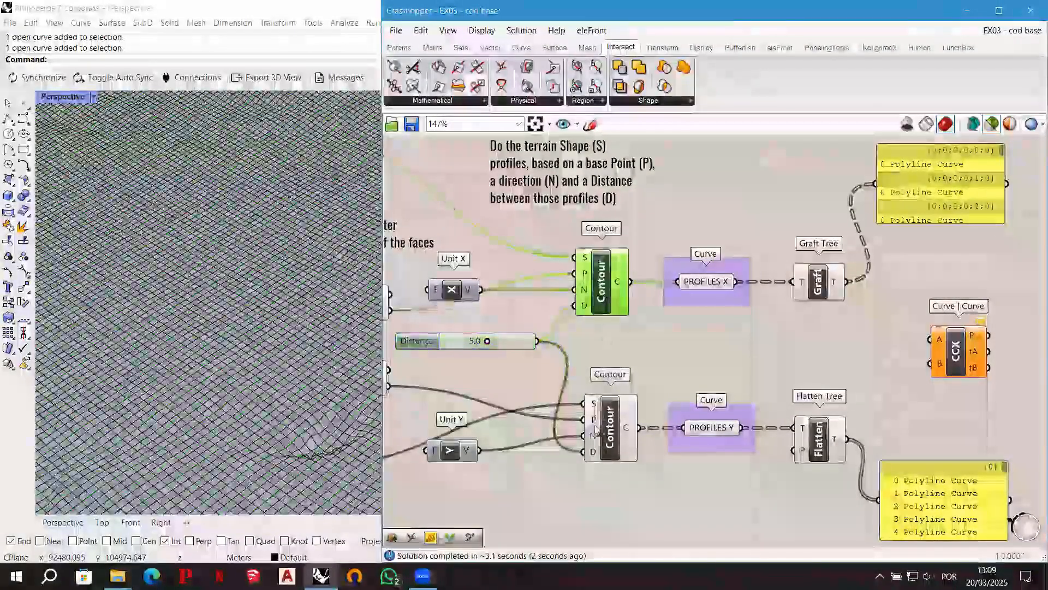
shift+click(607, 428)
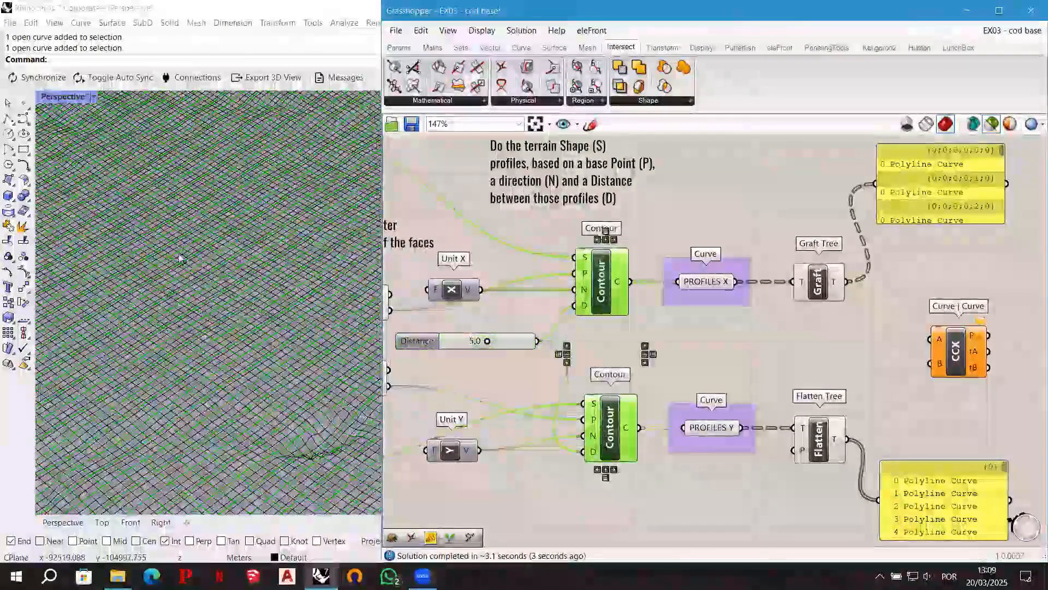
click(677, 350)
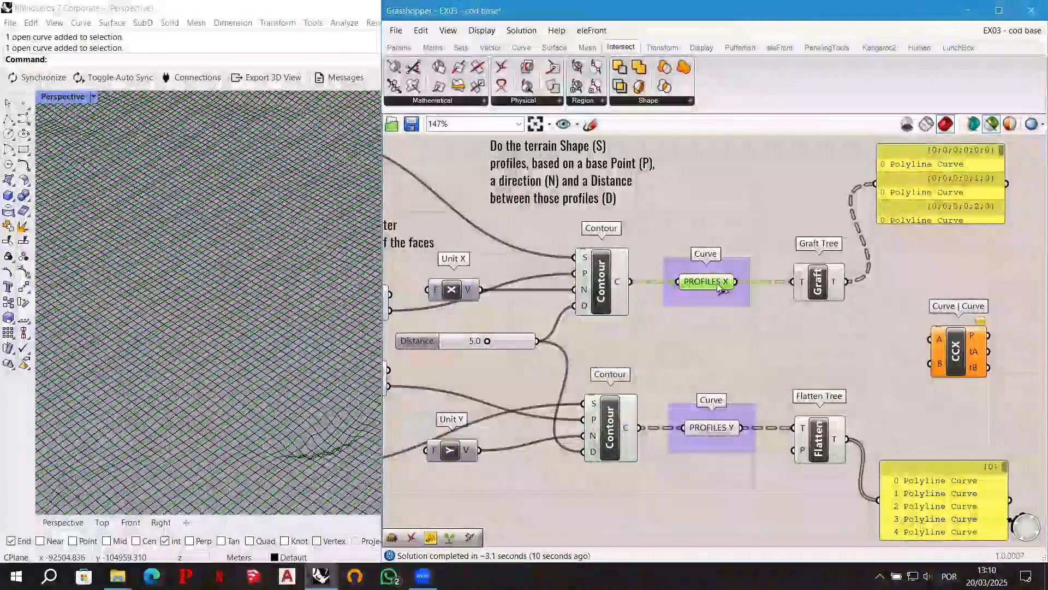
click(722, 335)
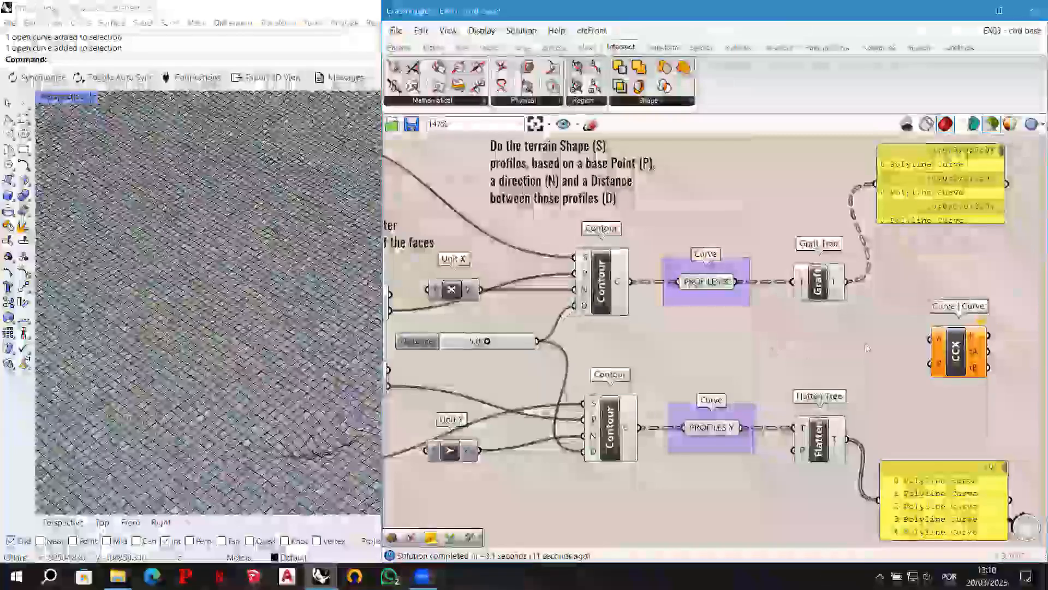
Connect the grafted X profiles to input A and the flattened Y profiles to input B of Curve | Curve.
right_drag(868, 366, 825, 365)
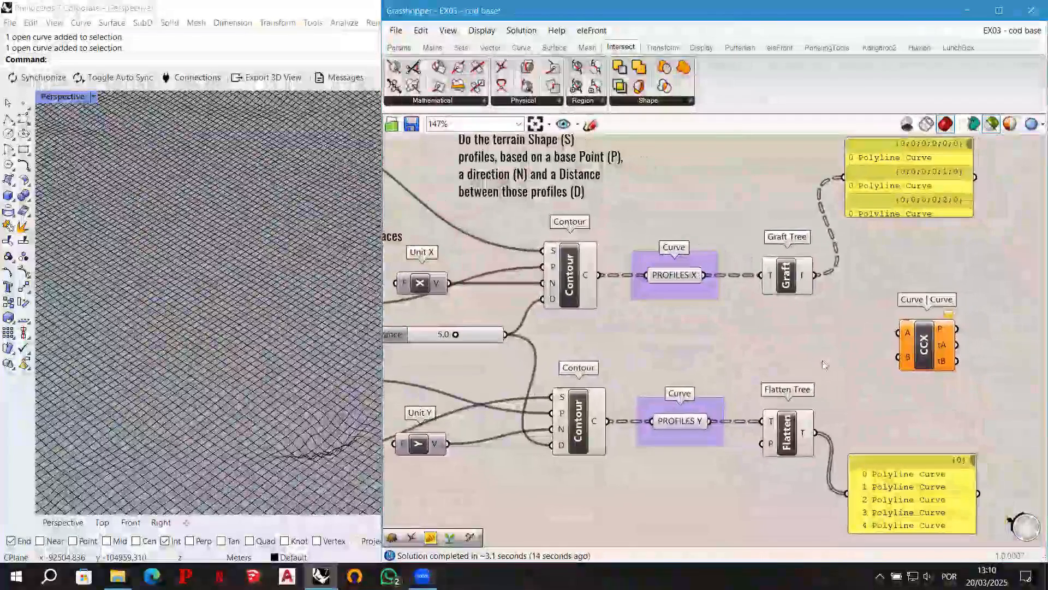
drag(801, 278, 891, 341)
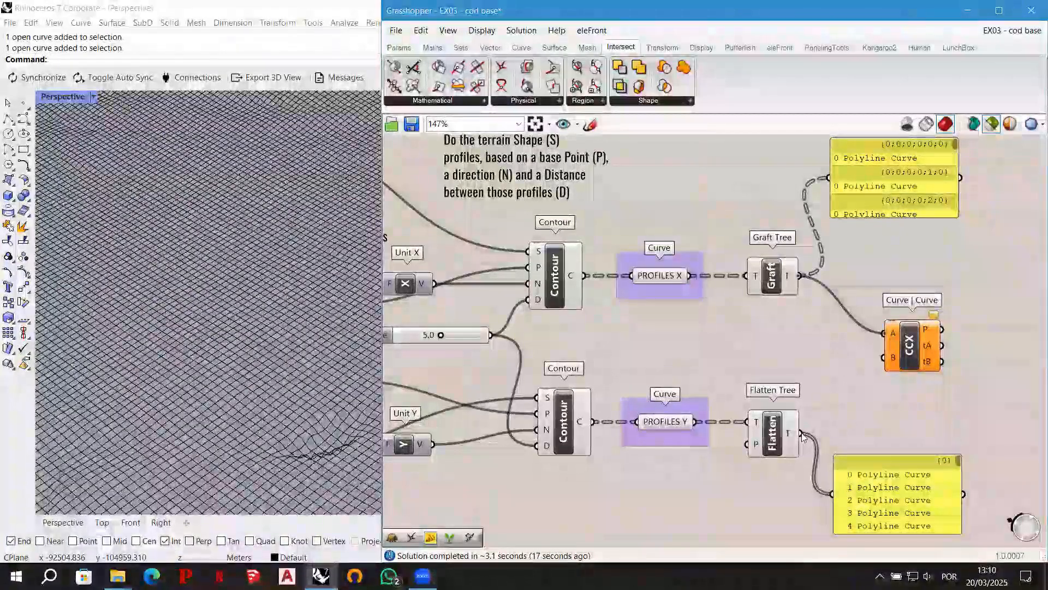
drag(800, 435, 885, 358)
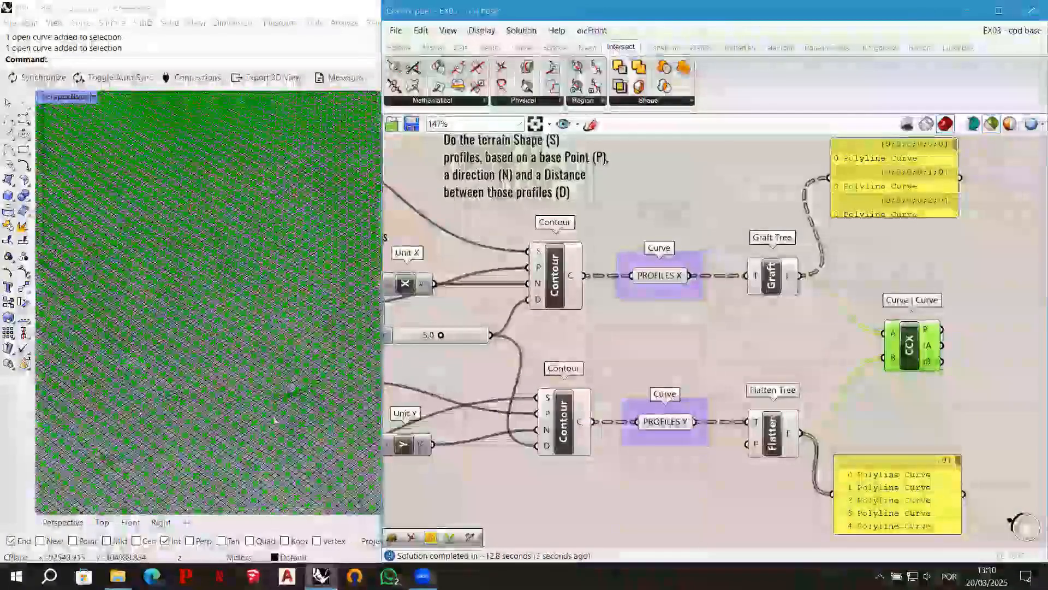
scroll(274, 419, up, 5)
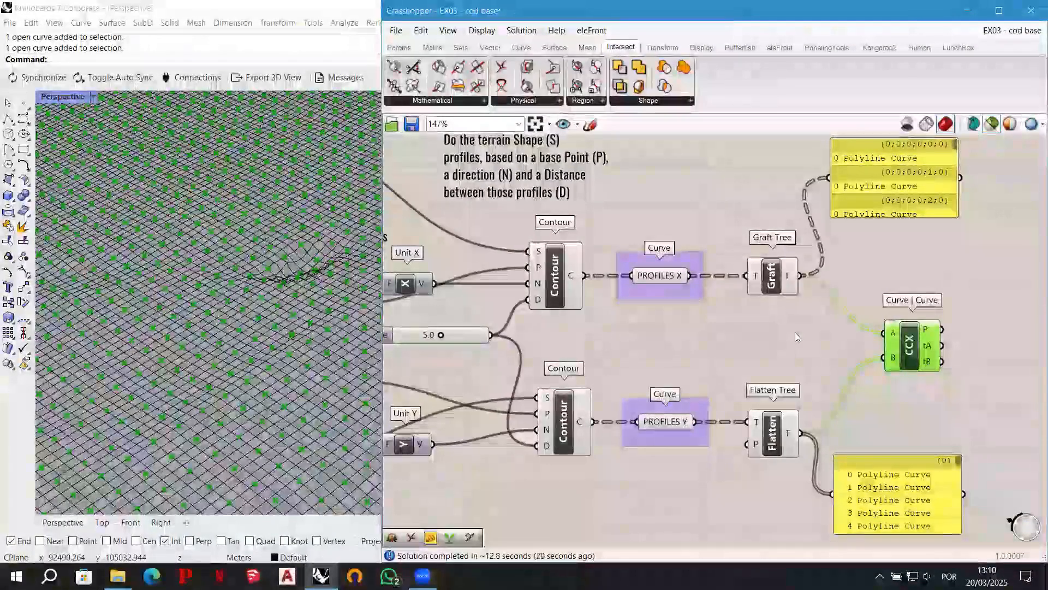
click(795, 338)
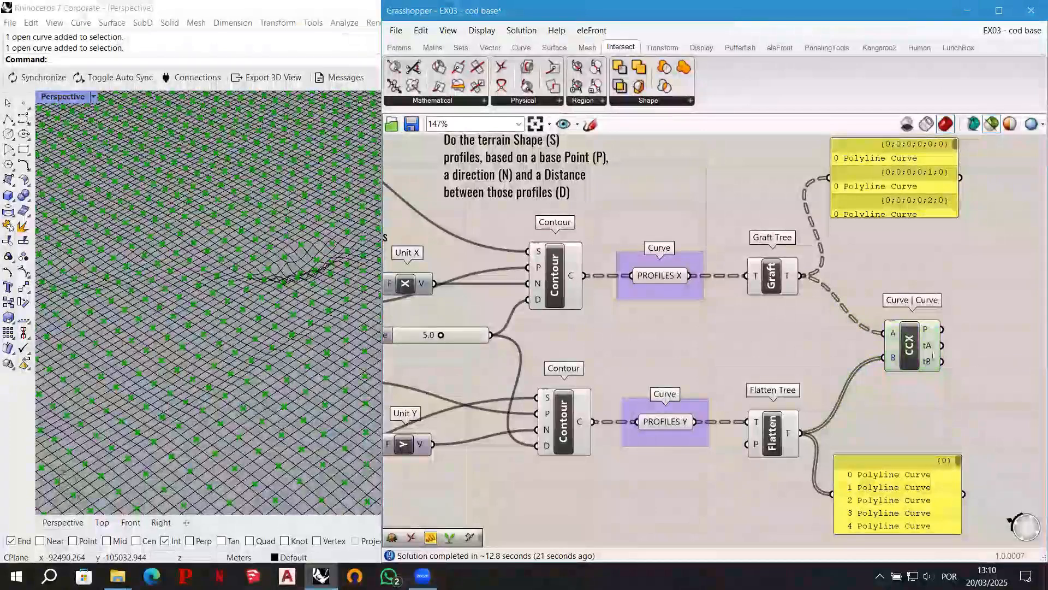
Hide the PROFILES X and PROFILES Y layers in Rhino, minimizing Grasshopper for this and restoring it.
click(969, 9)
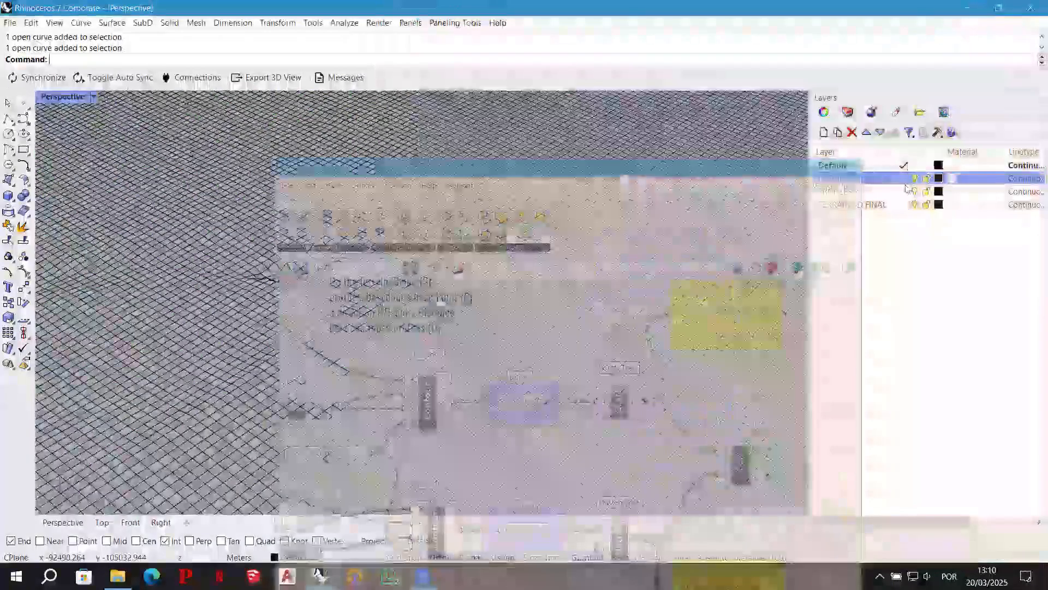
click(915, 179)
click(915, 192)
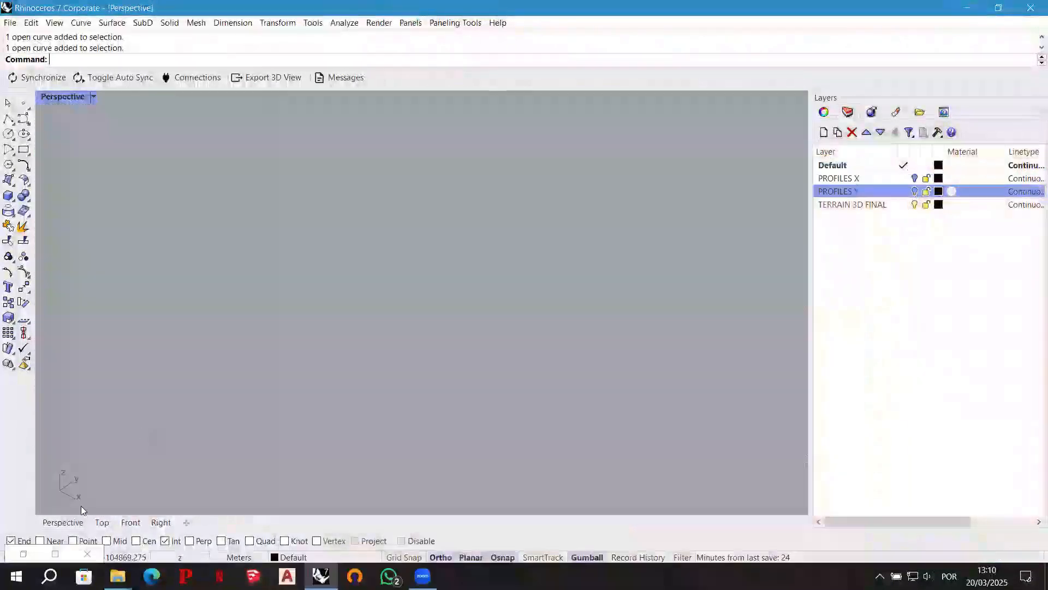
click(31, 551)
click(24, 553)
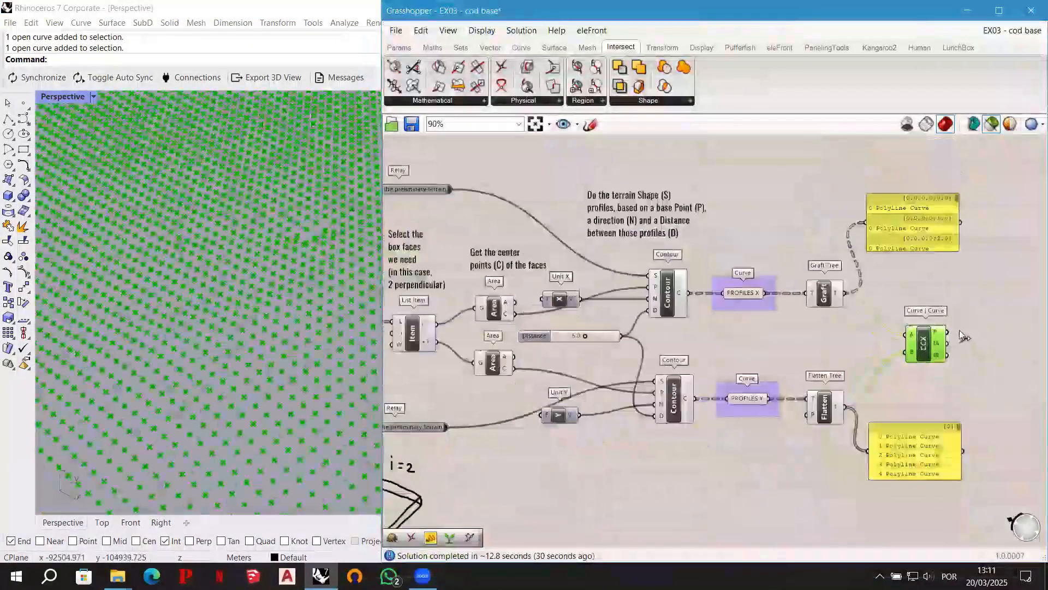
Highlight the LIMIT 3D TERRAIN curve and examine its boundary against the intersection points in the perspective view.
scroll(958, 330, down, 3)
scroll(457, 363, up, 5)
click(463, 360)
scroll(229, 221, down, 5)
right_drag(228, 221, 80, 285)
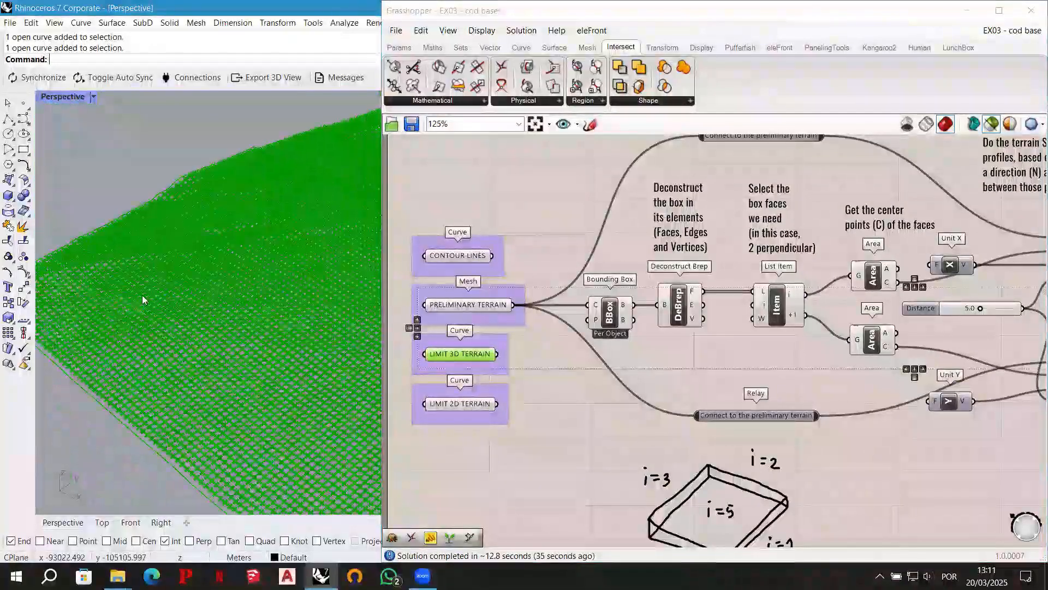
Inspect the gaps between the outermost intersection points and the terrain limit curve at several corners of the perspective view.
scroll(142, 297, up, 5)
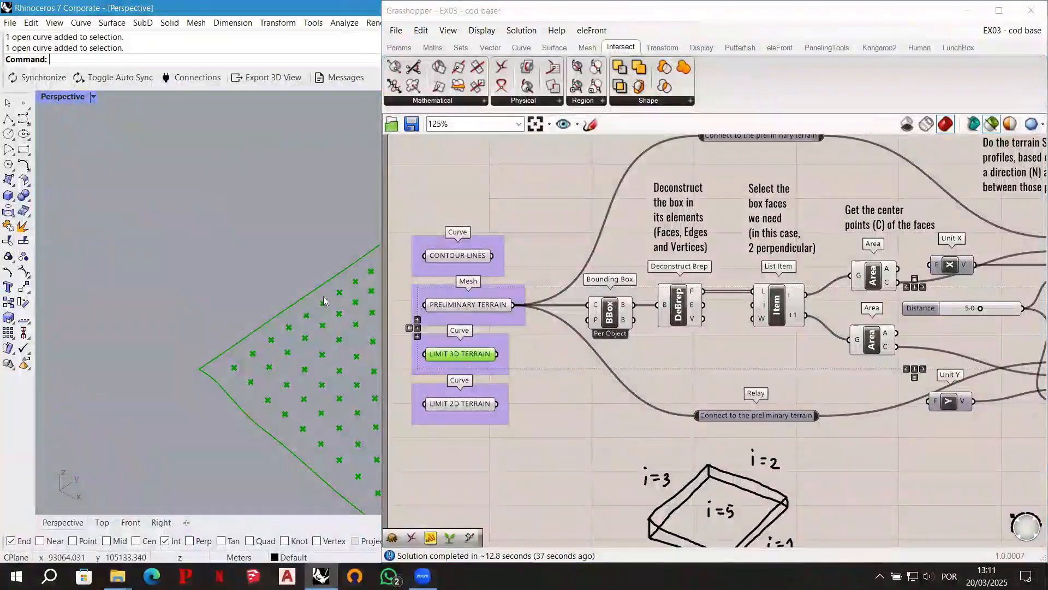
scroll(324, 297, down, 5)
right_drag(199, 331, 226, 306)
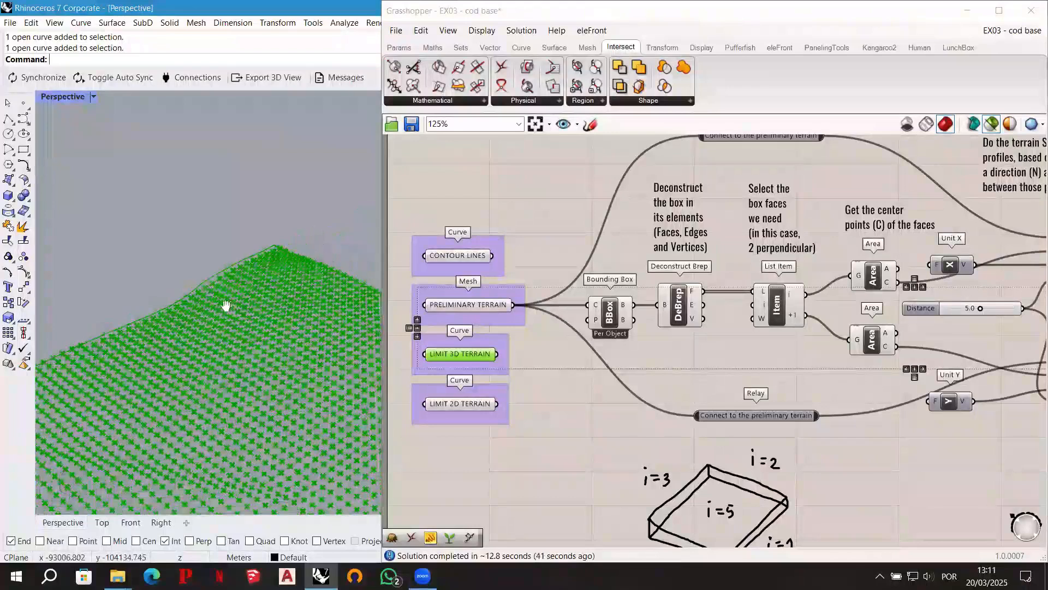
scroll(268, 256, up, 4)
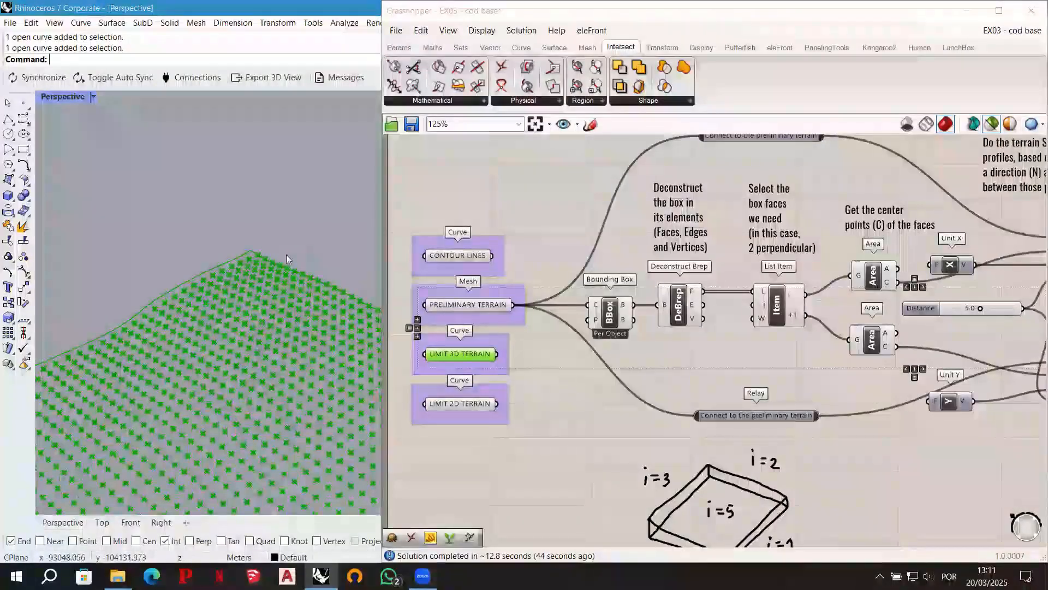
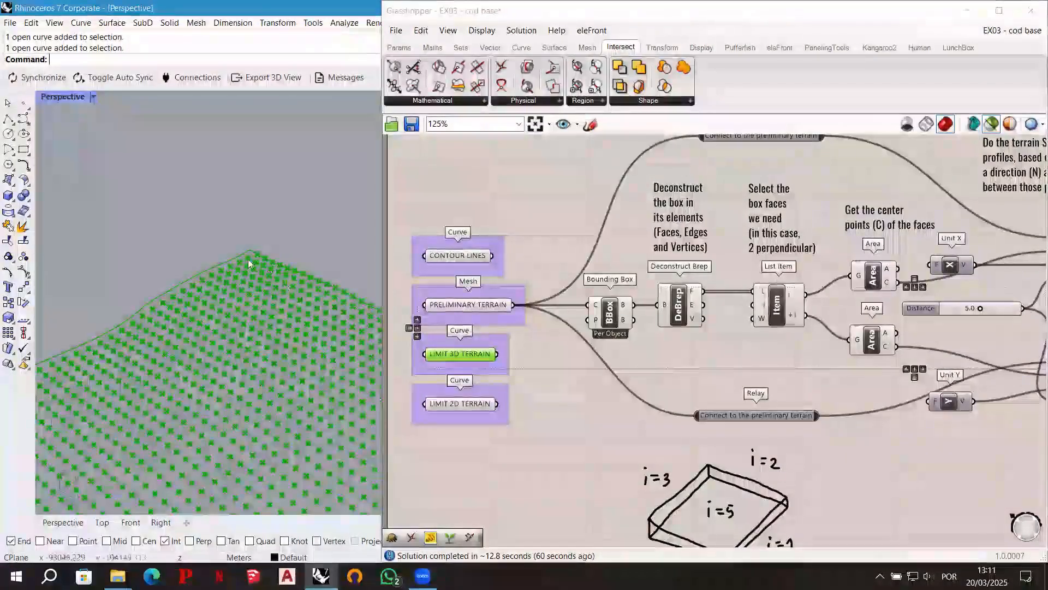
scroll(249, 261, down, 3)
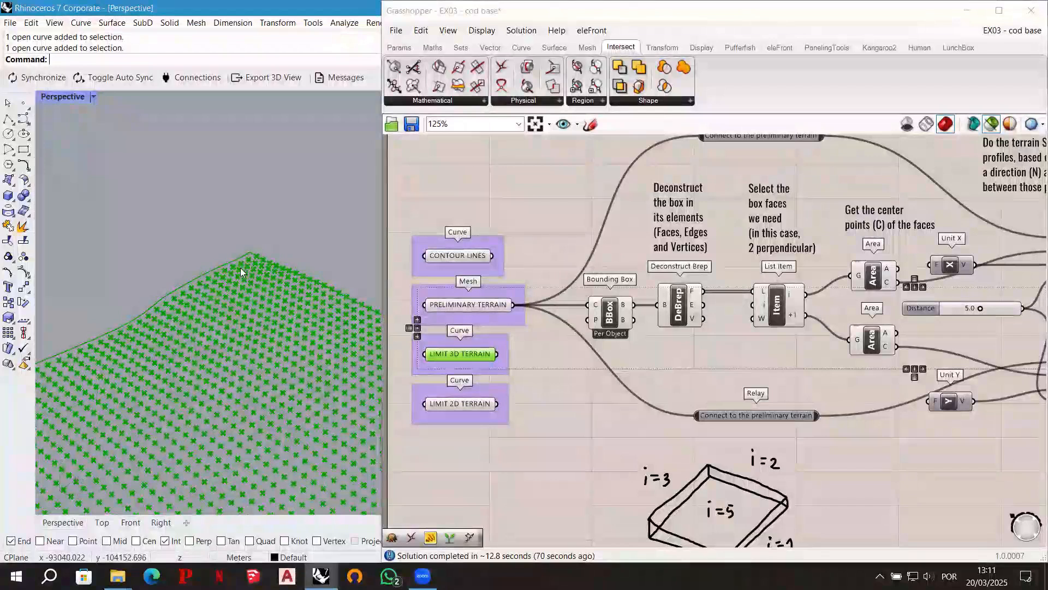
scroll(241, 265, down, 5)
right_drag(239, 266, 217, 392)
scroll(214, 397, up, 5)
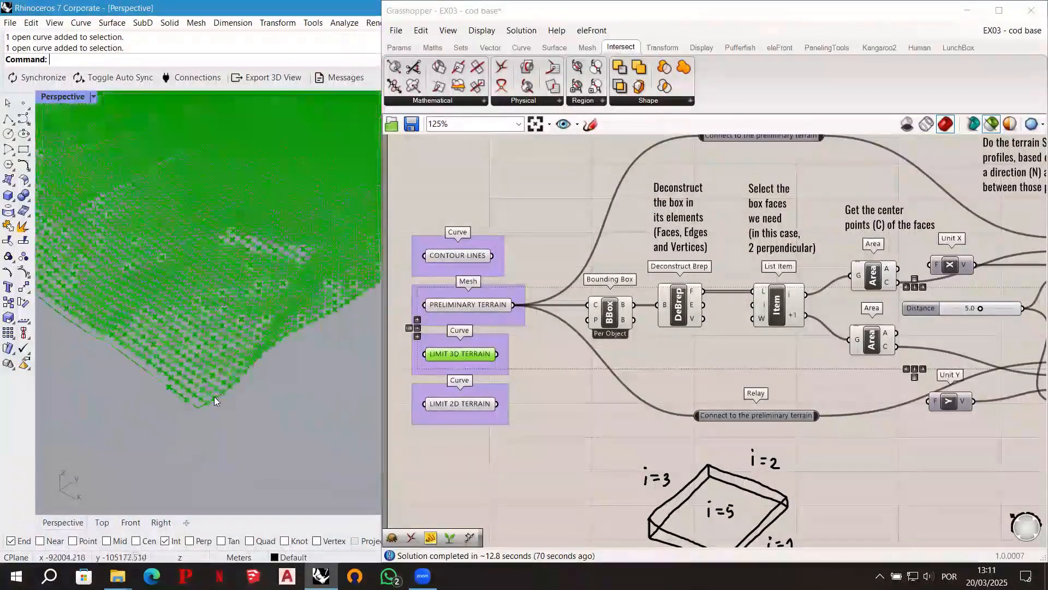
scroll(214, 396, up, 2)
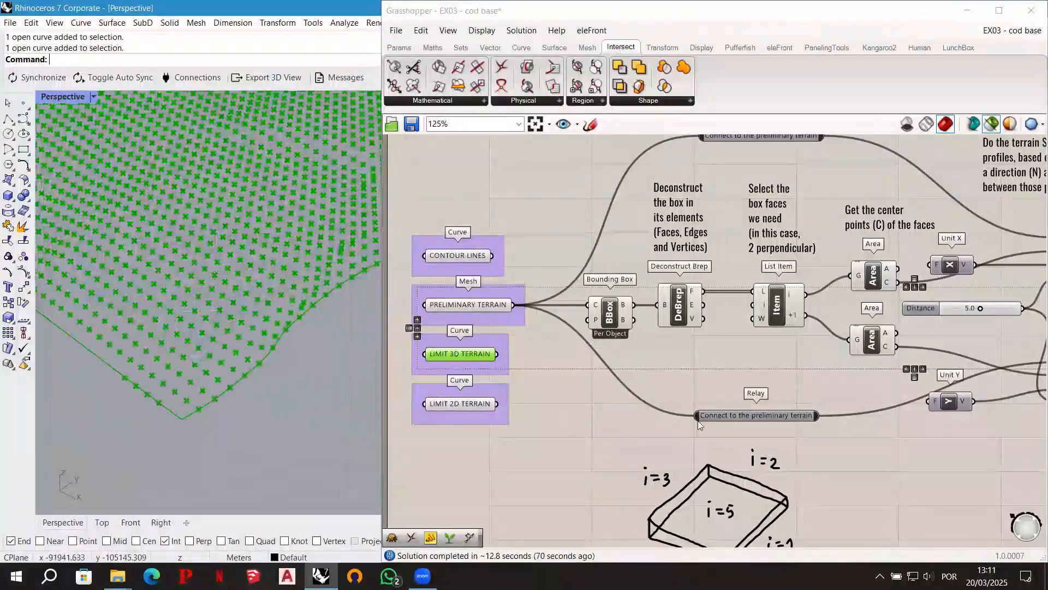
Move the LIMIT 3D TERRAIN curve parameter to the empty canvas area below PROFILES Y, and nudge Unit X slightly up.
click(776, 416)
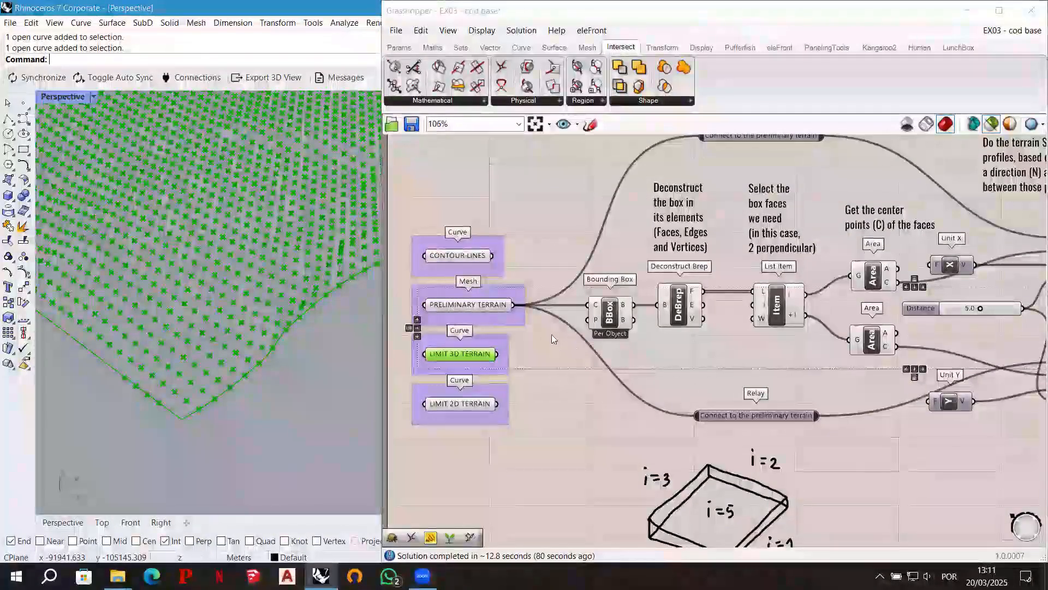
scroll(552, 334, down, 3)
right_drag(771, 379, 705, 353)
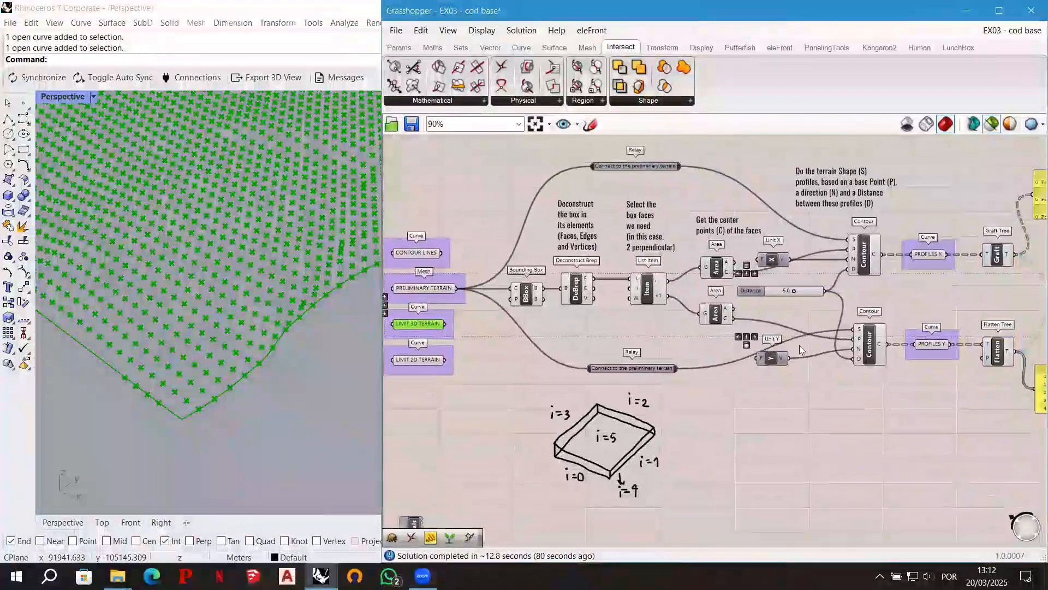
drag(777, 268, 785, 260)
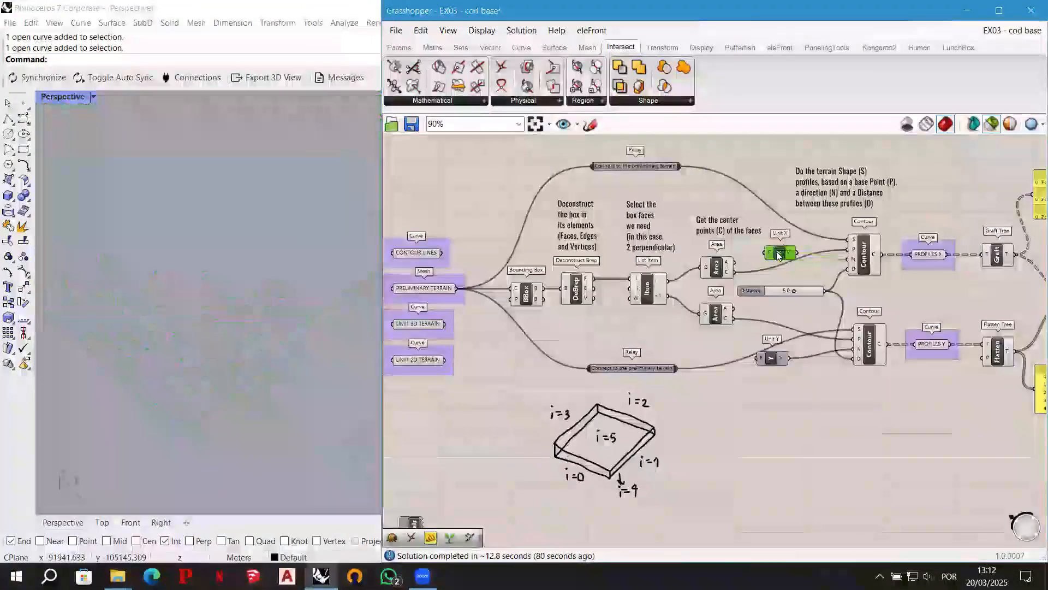
click(418, 324)
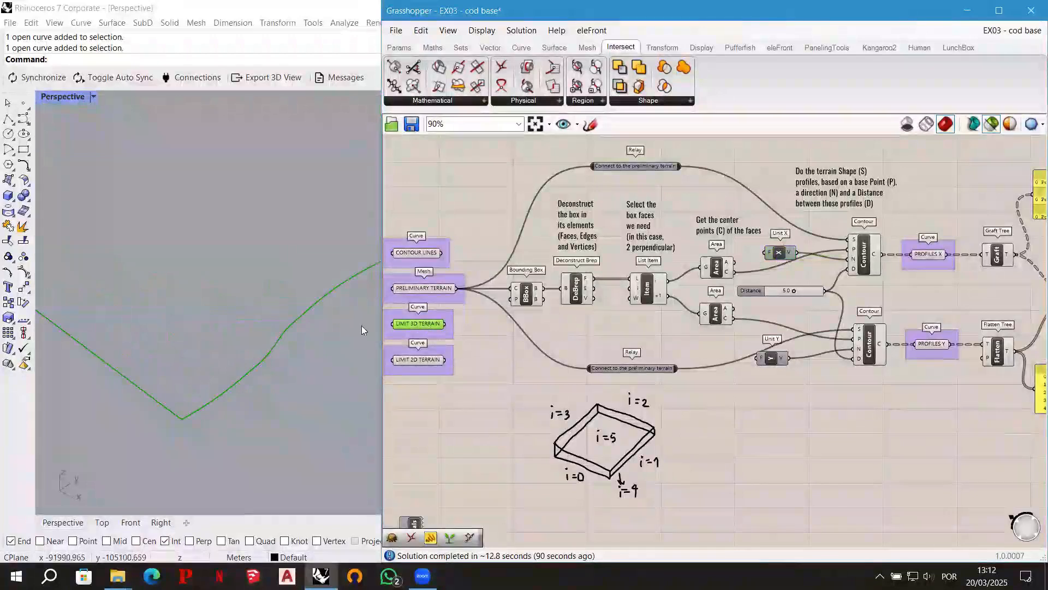
drag(426, 326, 957, 461)
right_drag(955, 422, 698, 377)
scroll(830, 373, up, 1)
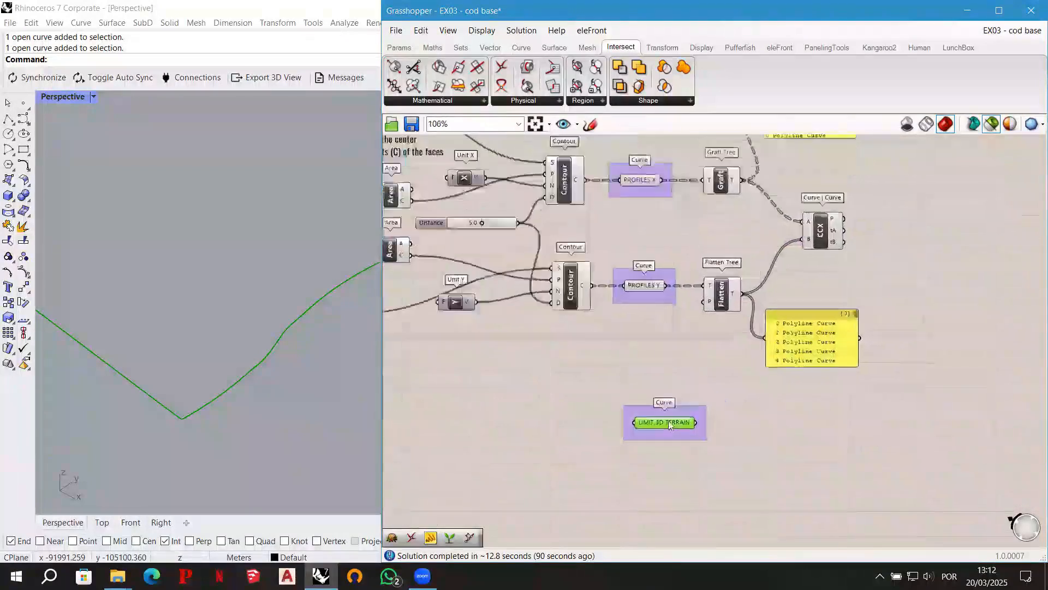
drag(670, 425, 664, 444)
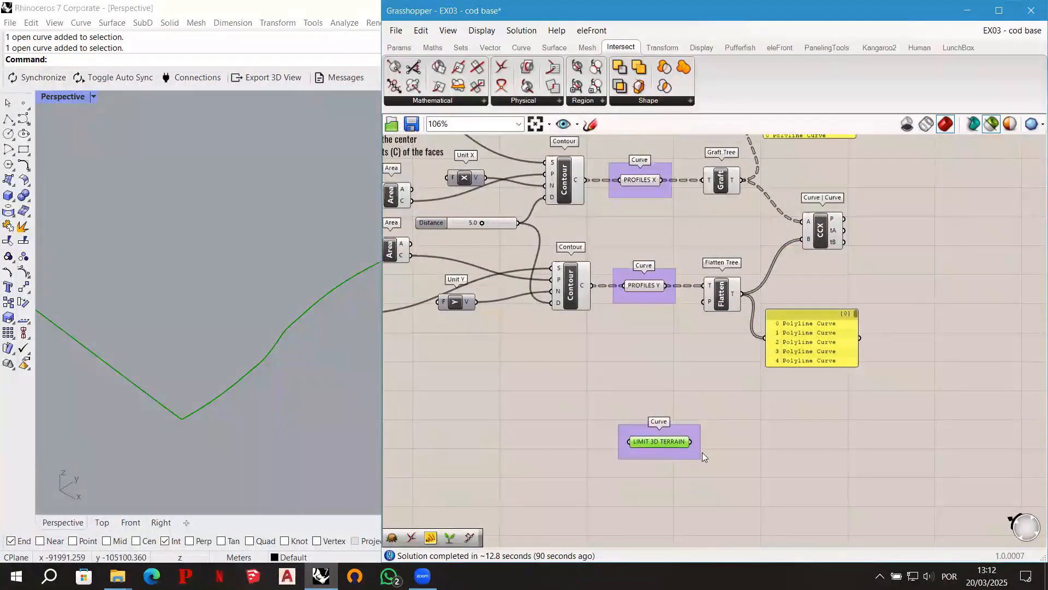
scroll(822, 437, up, 1)
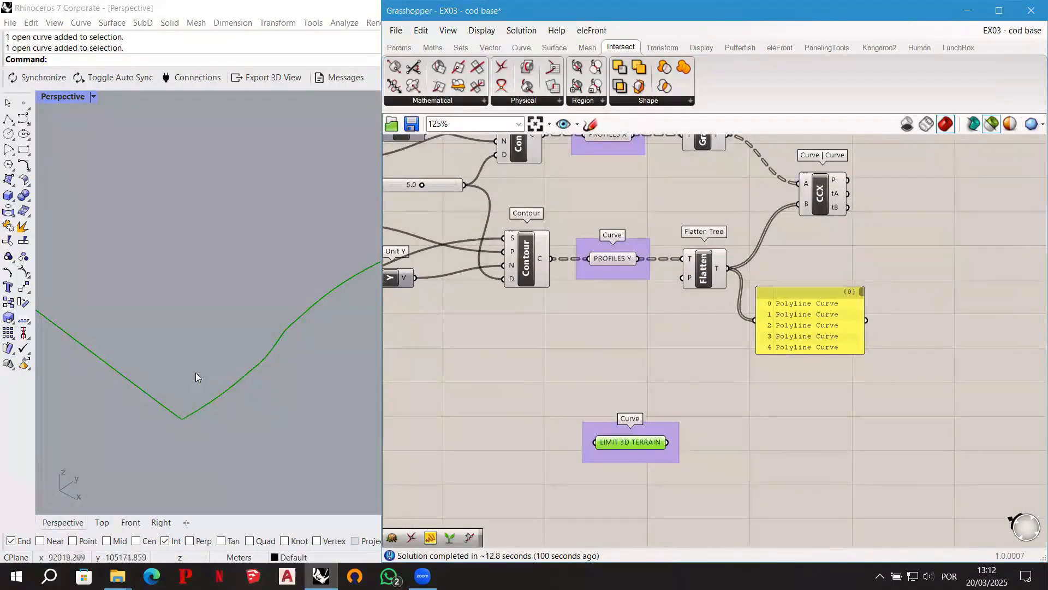
Add a Graft Tree component beside LIMIT 3D TERRAIN, feed the limit curve into it and align the two.
double_click(736, 440)
text(gra)
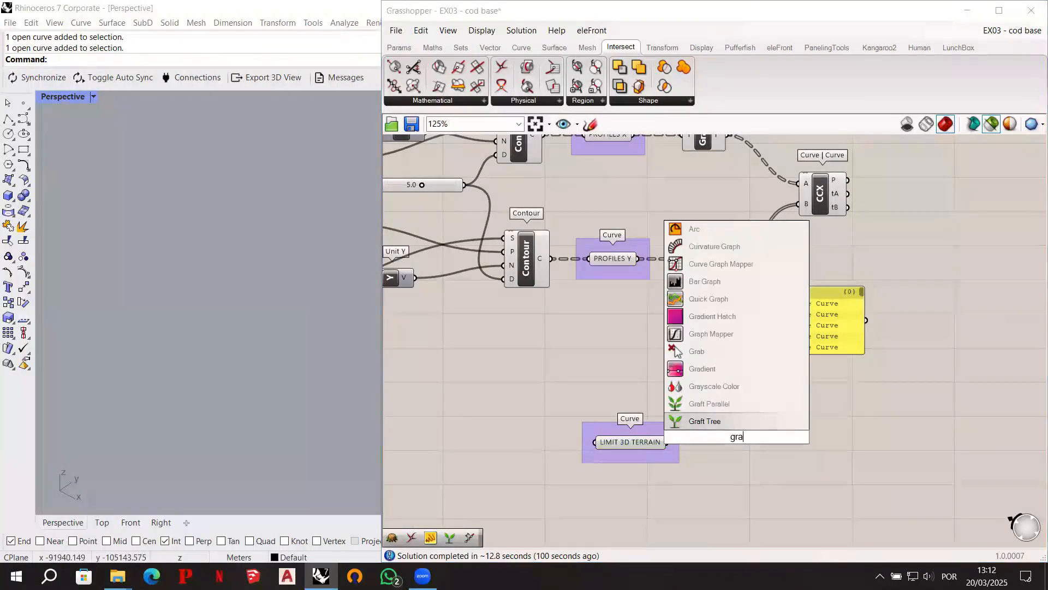
text(ft)
key(Return)
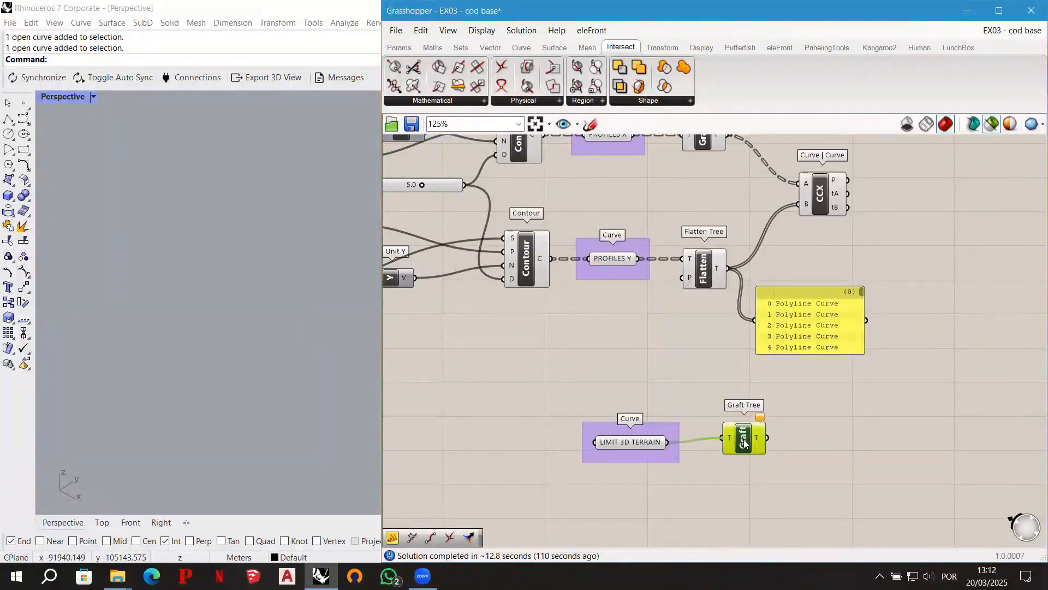
drag(744, 440, 744, 445)
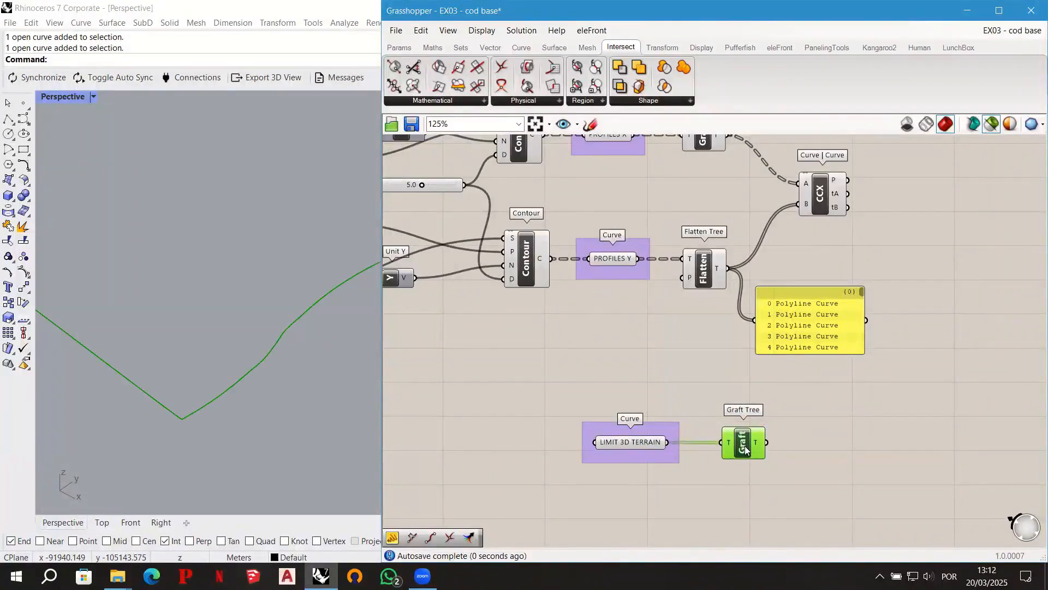
Add a Divide Length component and connect the grafted limit curve to its C input, aligning it with Graft Tree.
double_click(828, 437)
text(divid)
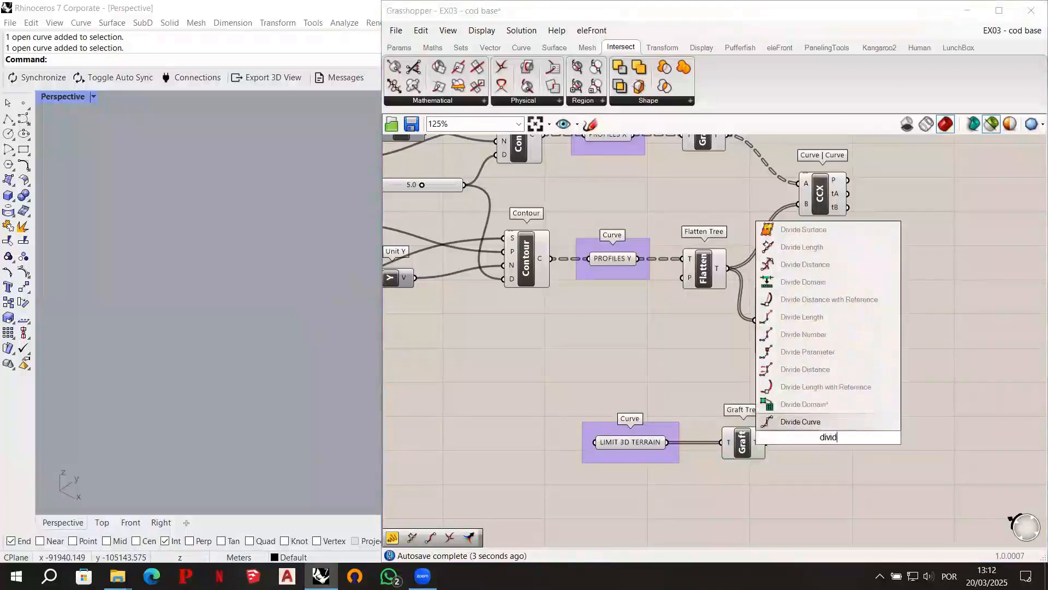
text(ele)
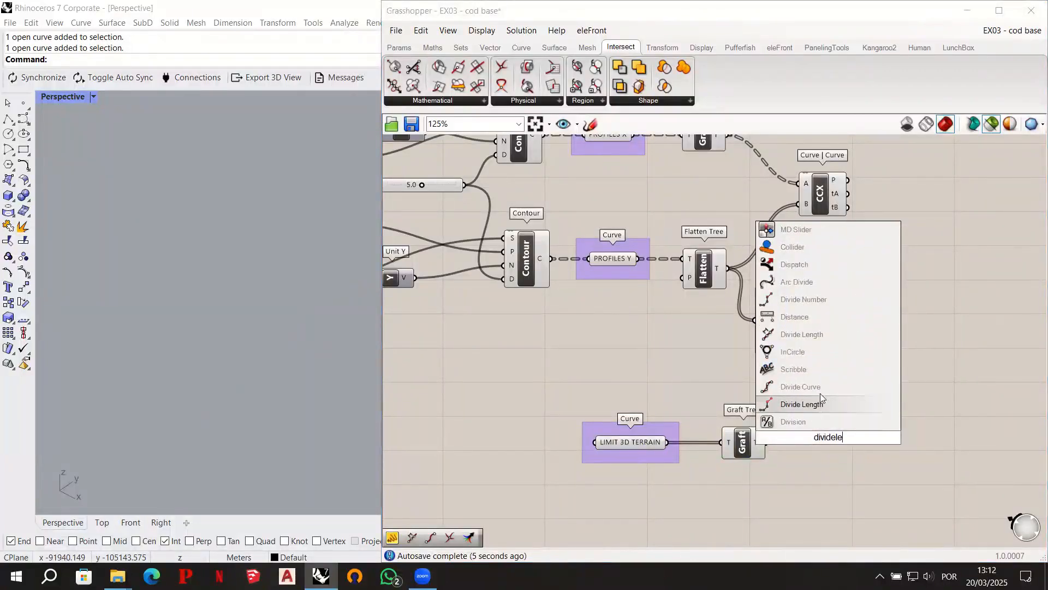
click(817, 336)
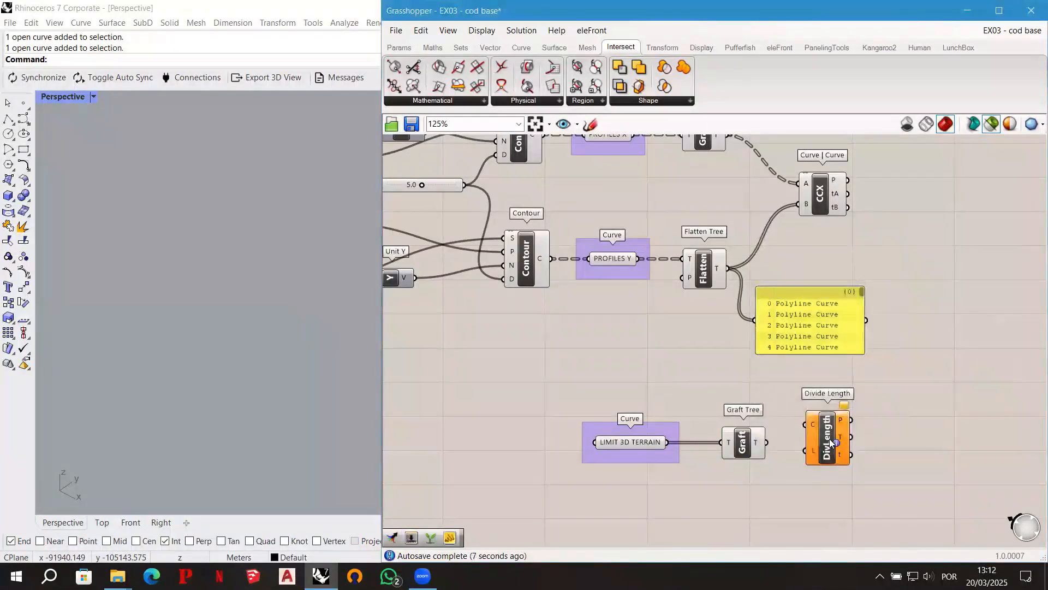
ctrl+alt+click(831, 442)
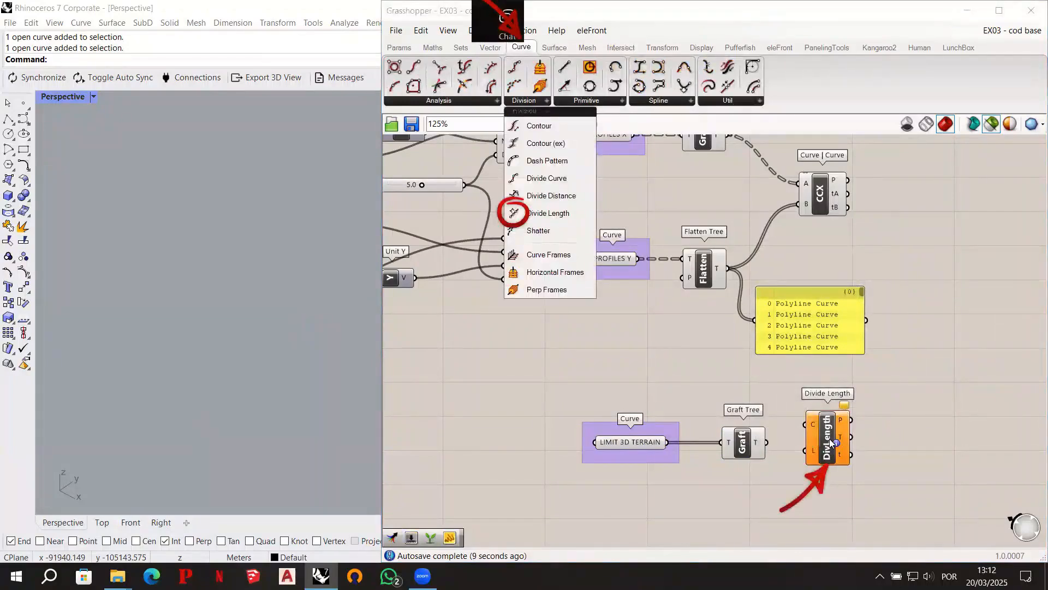
drag(829, 440, 843, 454)
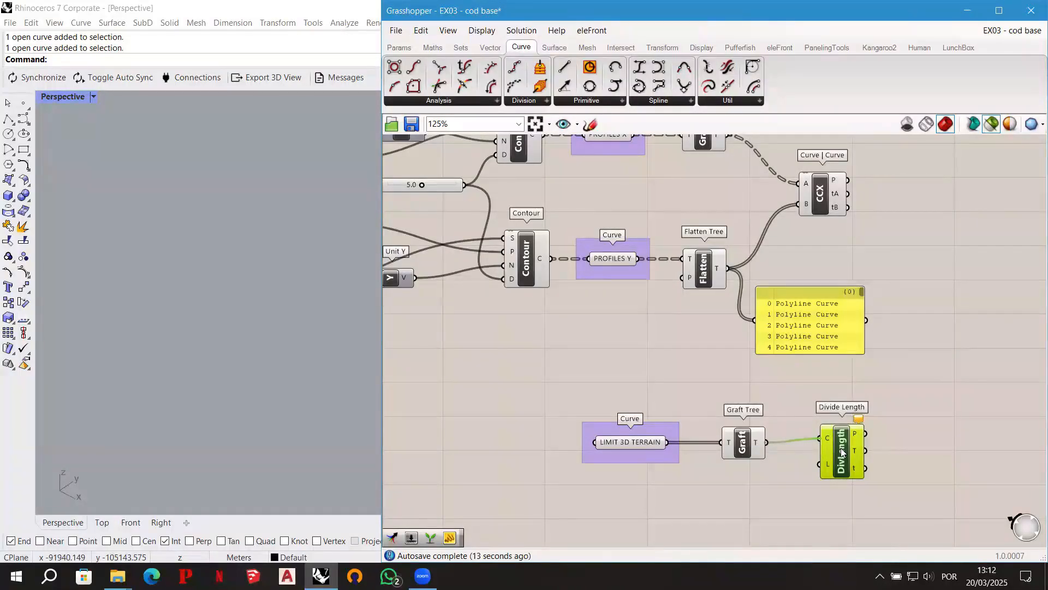
drag(843, 450, 842, 453)
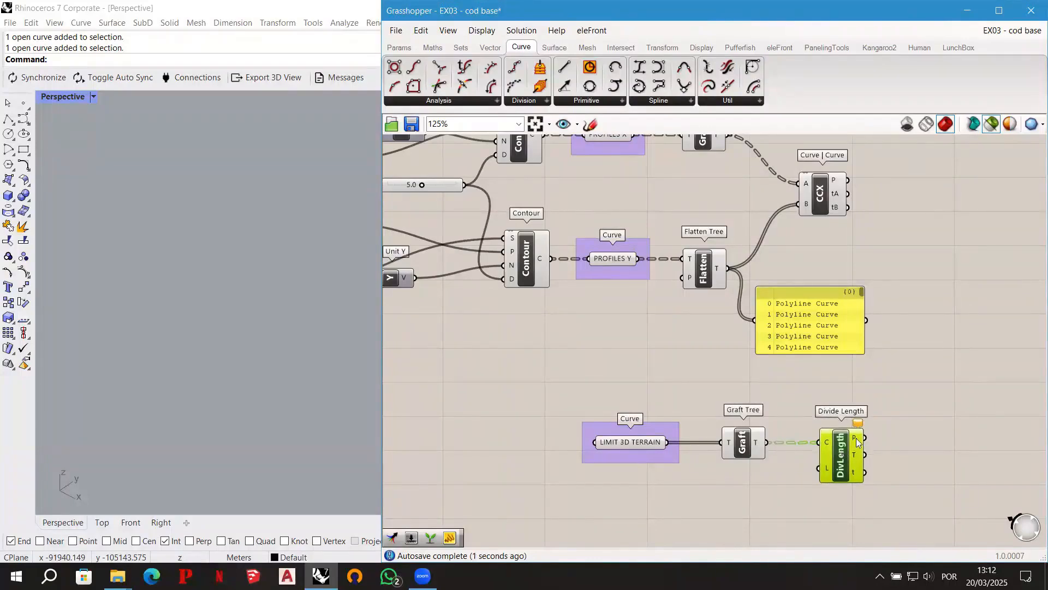
Connect the Distance slider to the L input of Divide Length, and highlight the limit curve with its division points.
scroll(857, 442, down, 1)
drag(503, 225, 827, 465)
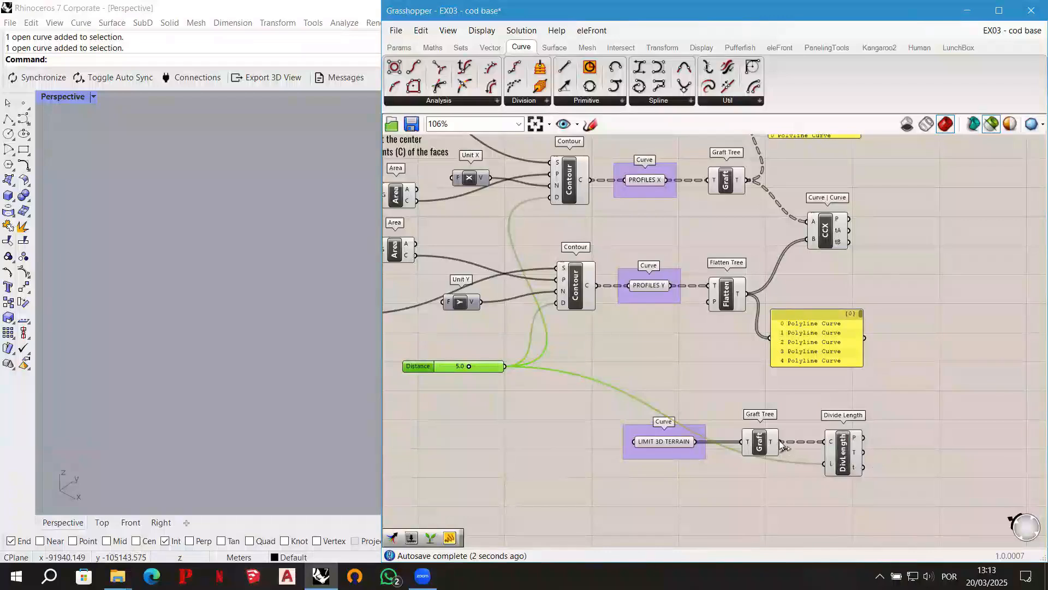
click(669, 444)
shift+click(767, 450)
shift+click(843, 452)
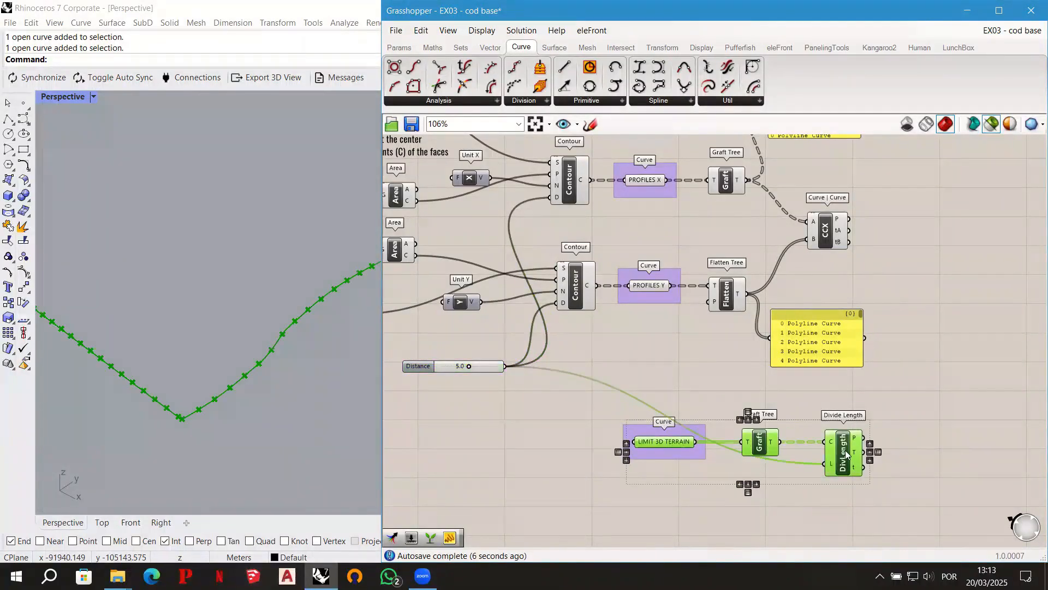
Move Divide Length up beyond the Polyline Curve panel, and lower LIMIT 3D TERRAIN with its Graft Tree below it.
click(718, 391)
click(844, 460)
drag(841, 443, 870, 433)
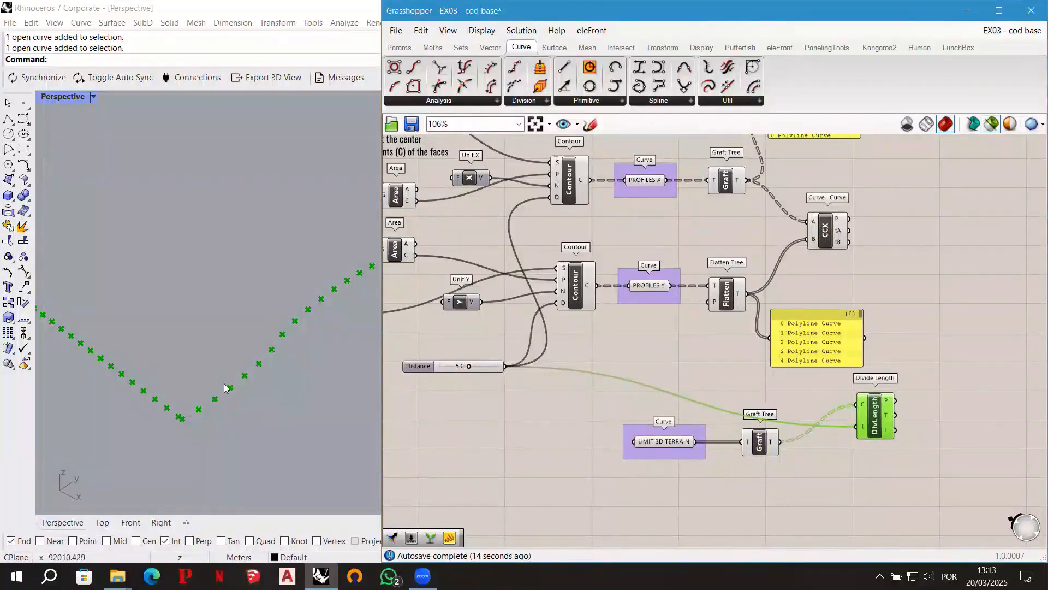
drag(765, 473, 686, 438)
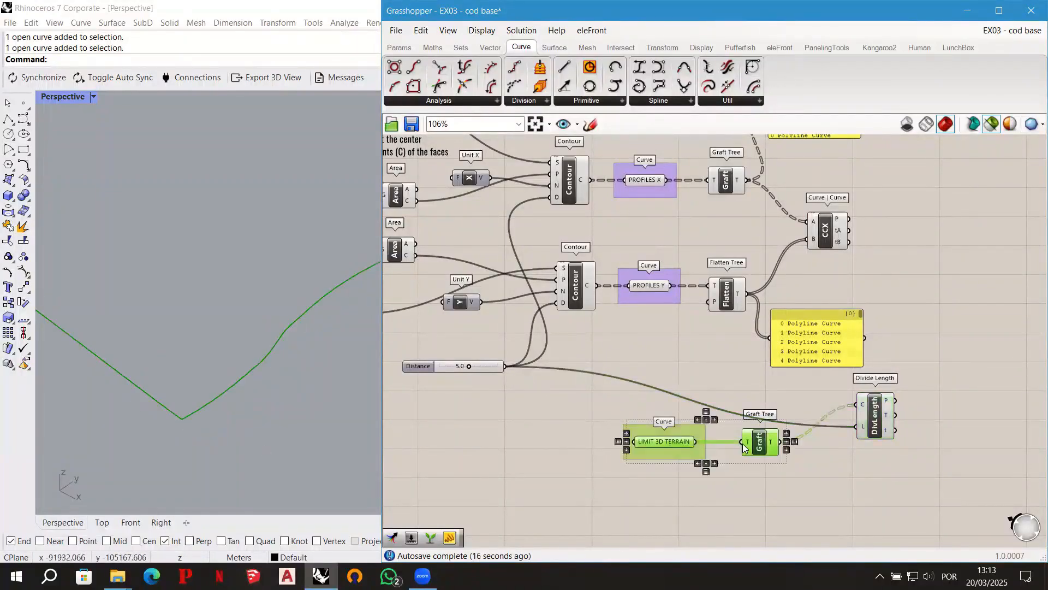
drag(755, 453, 750, 476)
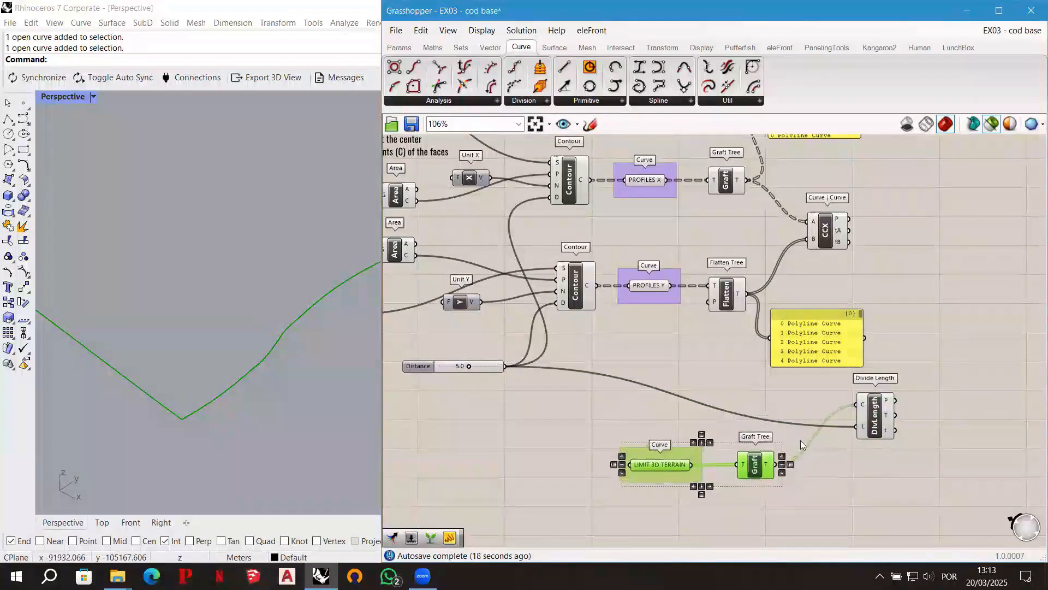
drag(883, 419, 885, 425)
Move Curve | Curve into line above Divide Length and highlight both components to preview their points together.
drag(831, 235, 875, 234)
shift+click(881, 411)
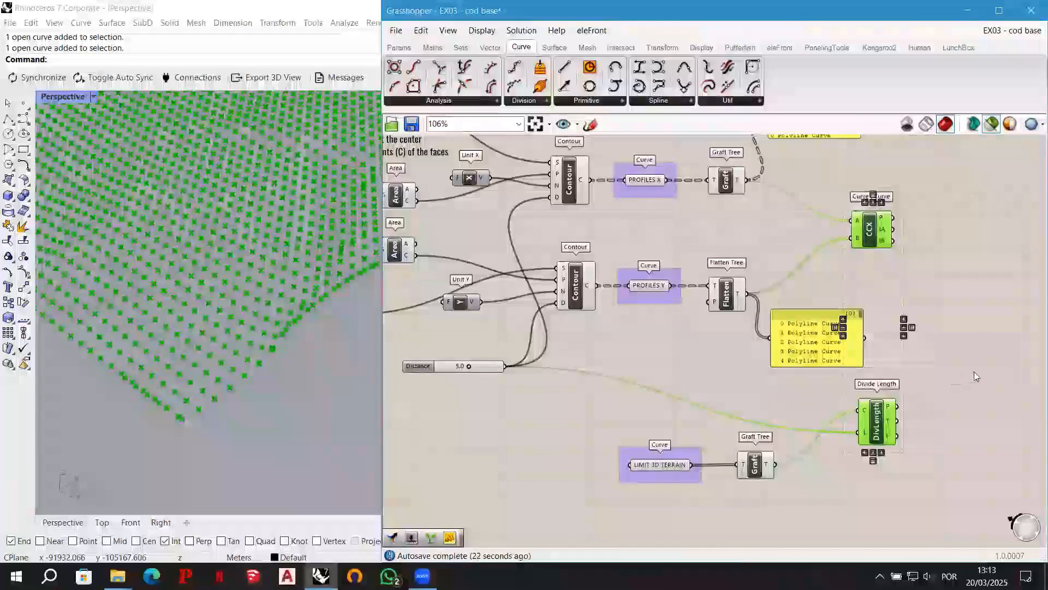
right_drag(974, 371, 889, 386)
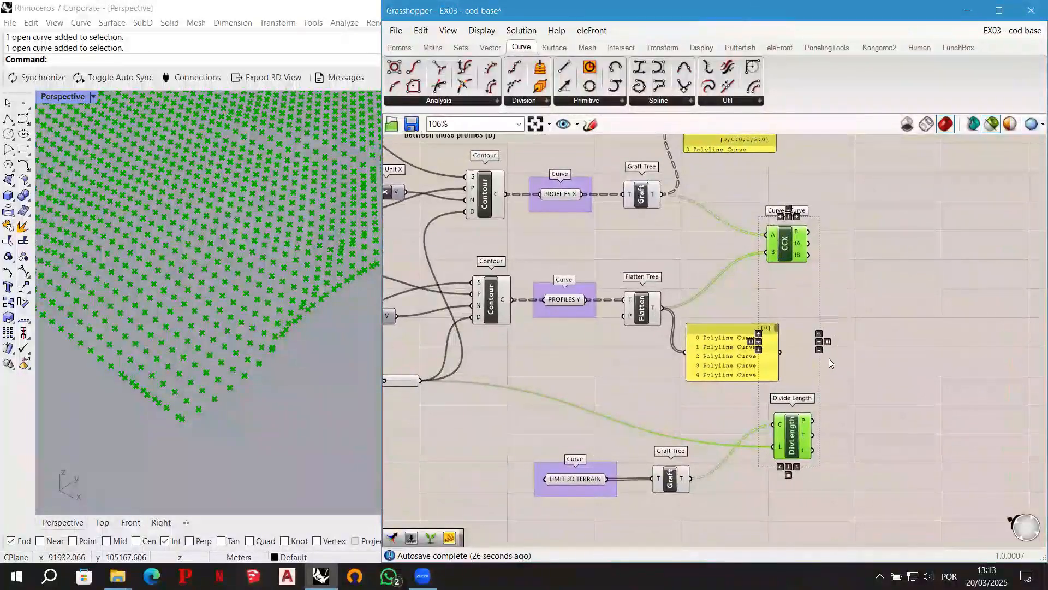
Add a Merge component, connecting the Curve | Curve points to D1 and the Divide Length points to D2.
scroll(853, 345, up, 2)
double_click(901, 317)
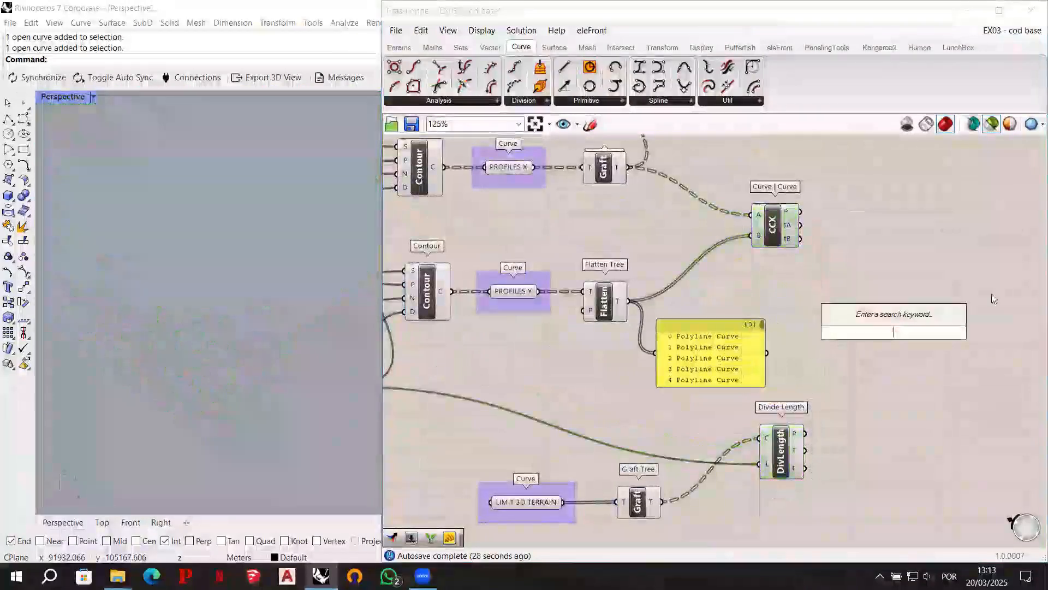
text(merge)
key(Return)
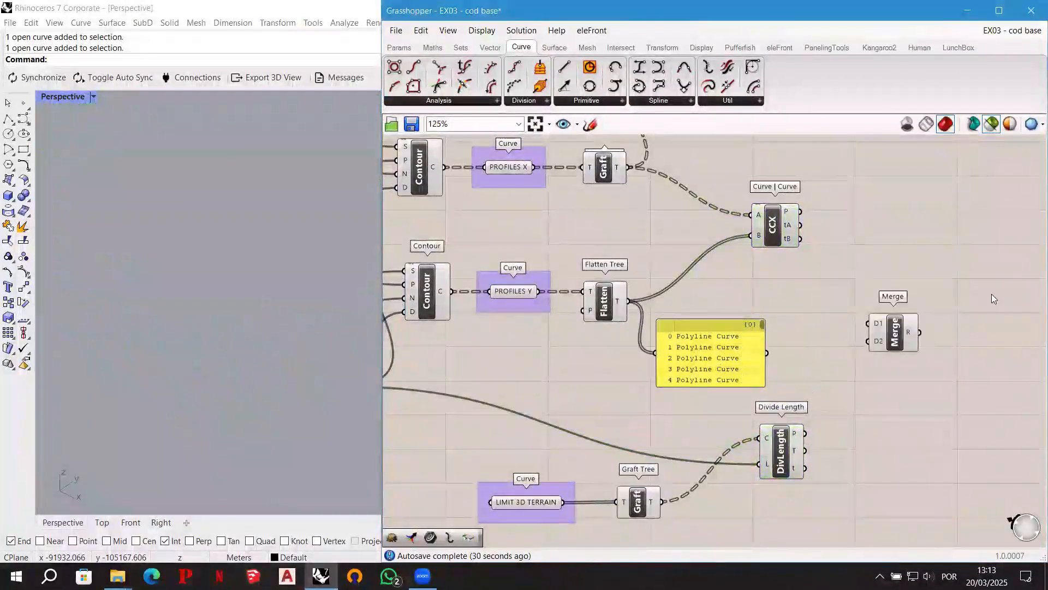
drag(800, 211, 869, 323)
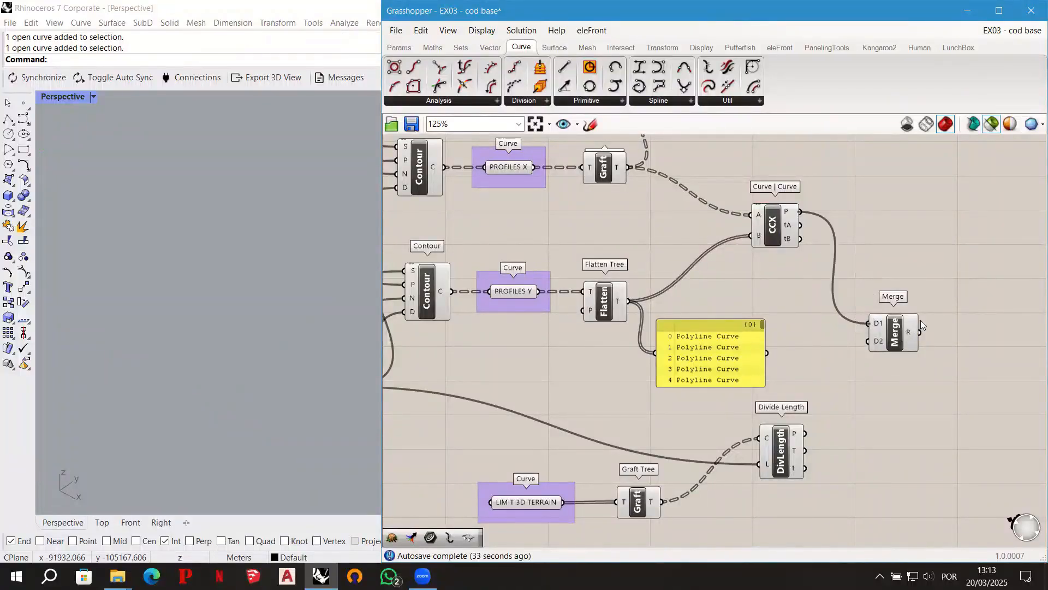
drag(898, 328, 921, 314)
drag(805, 433, 890, 333)
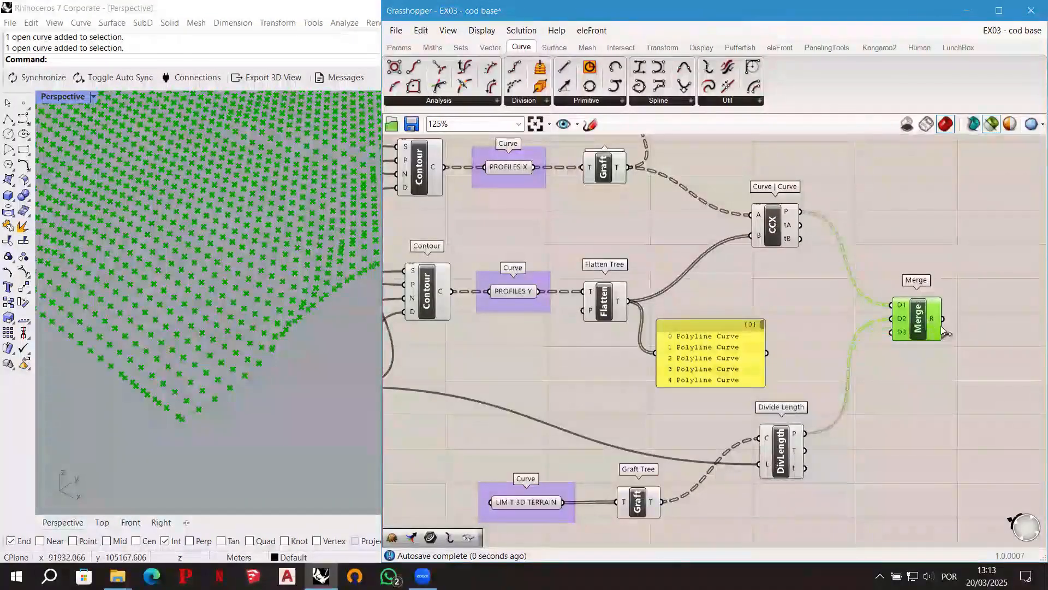
drag(917, 321, 928, 321)
right_drag(952, 353, 865, 364)
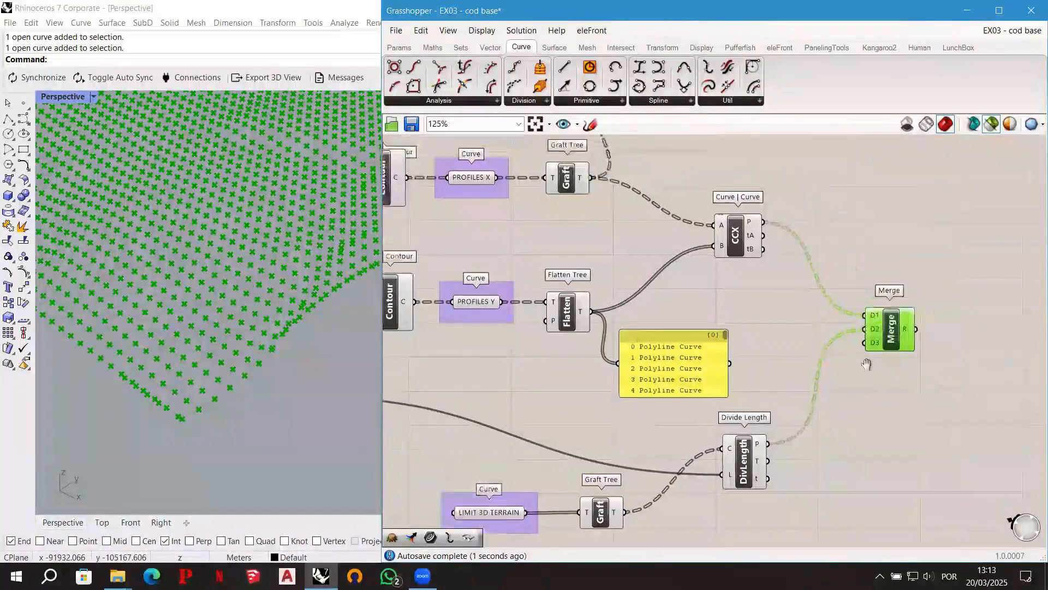
Add a Flatten Tree component after Merge and connect the Merge result to its T input.
click(923, 330)
double_click(924, 329)
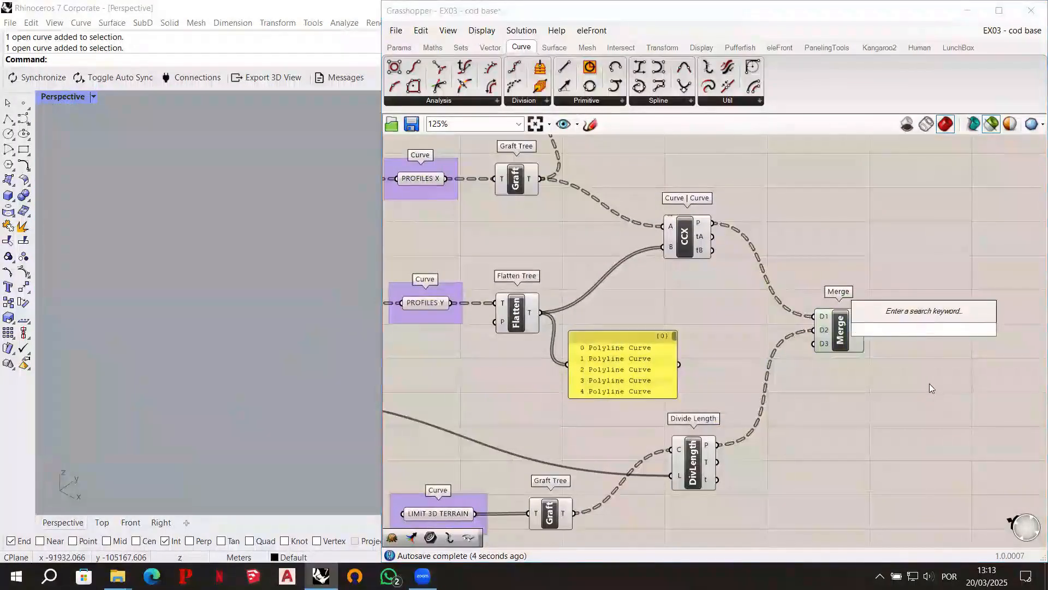
text(flatten)
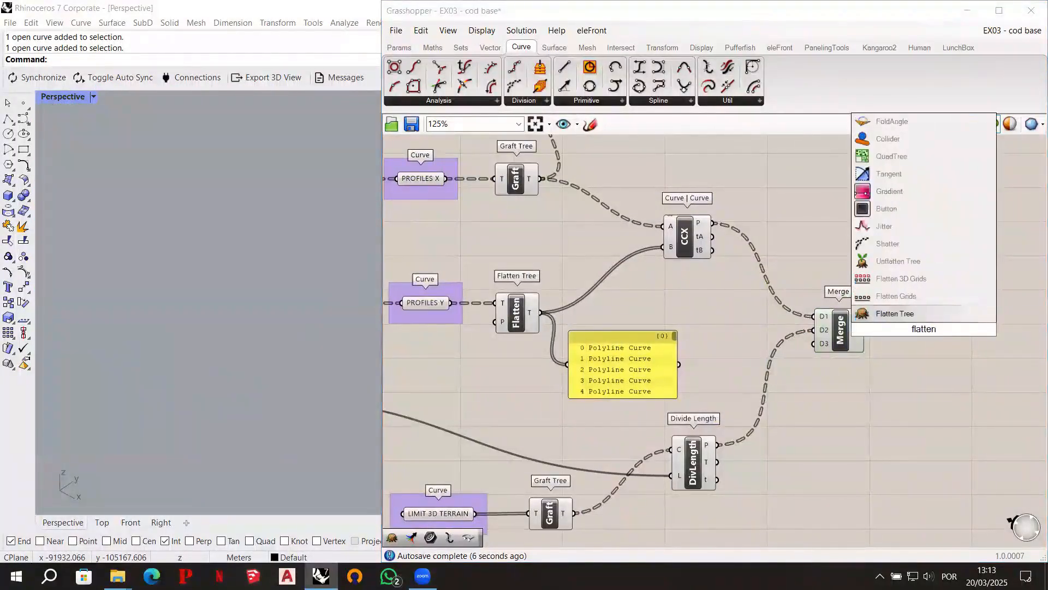
click(909, 315)
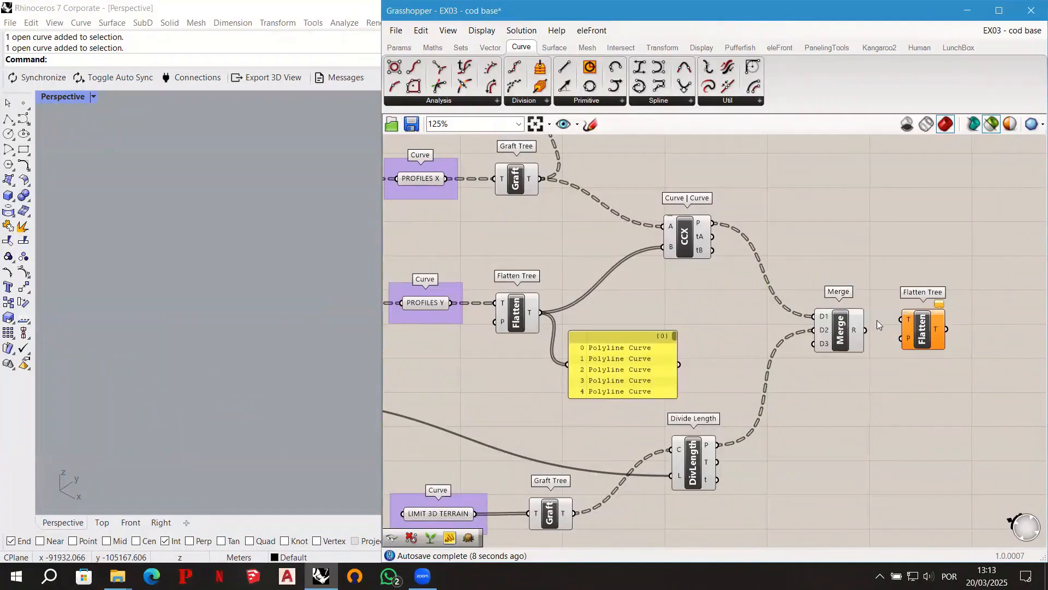
drag(865, 330, 902, 319)
drag(922, 336, 922, 344)
right_drag(900, 384, 793, 388)
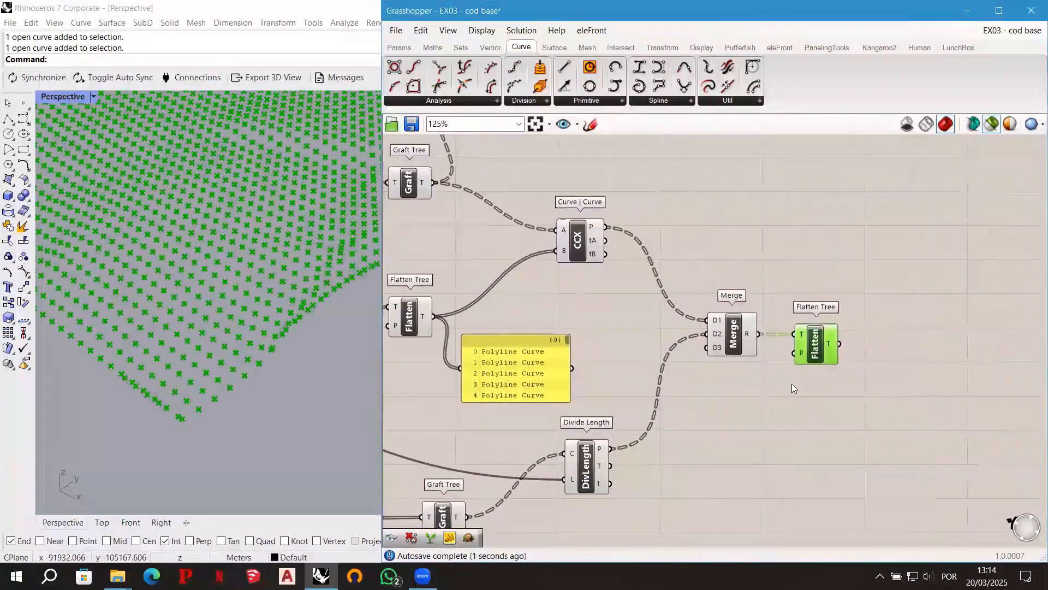
Add a Cull Duplicates component after Flatten Tree and feed it the flattened points.
double_click(886, 344)
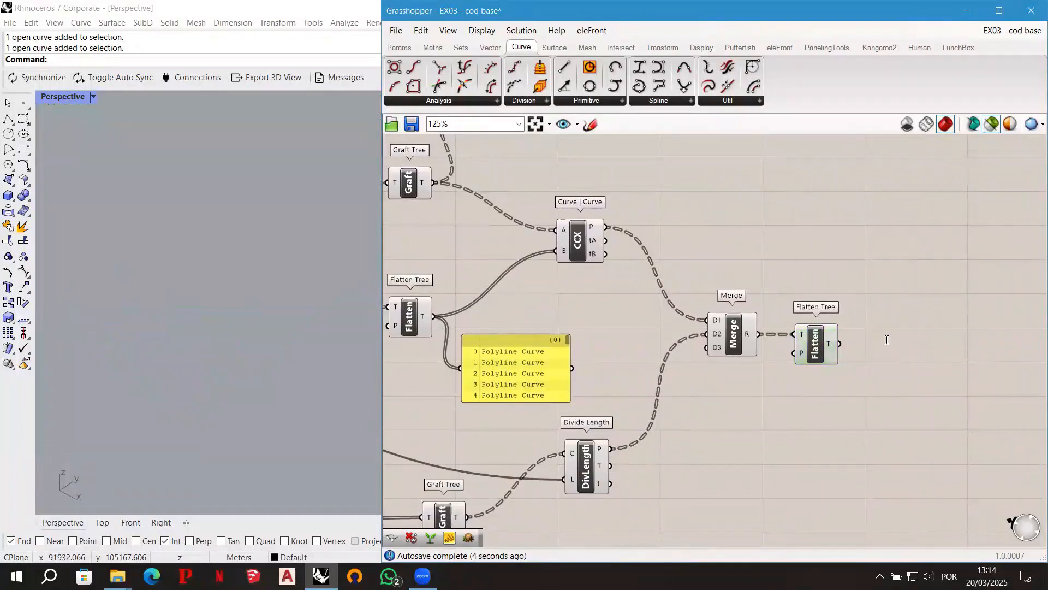
text(cull dupli)
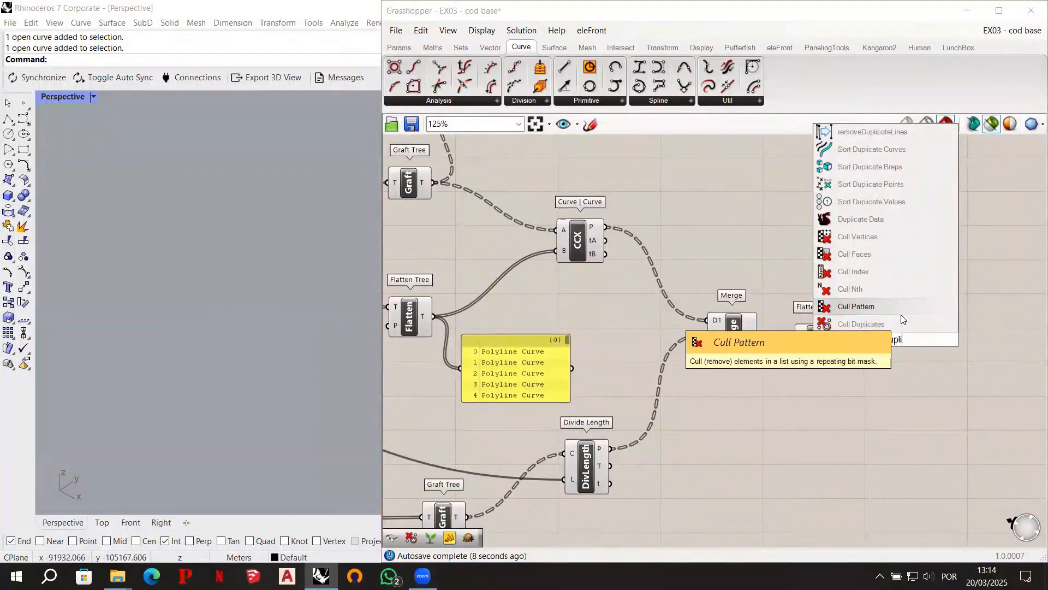
click(889, 325)
ctrl+alt+click(884, 345)
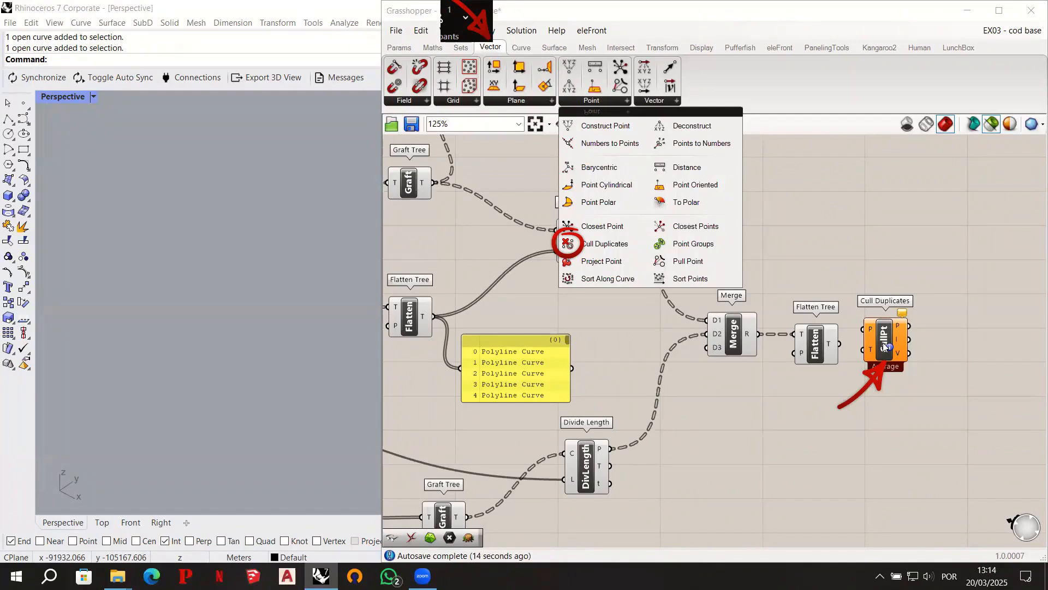
drag(883, 342, 913, 356)
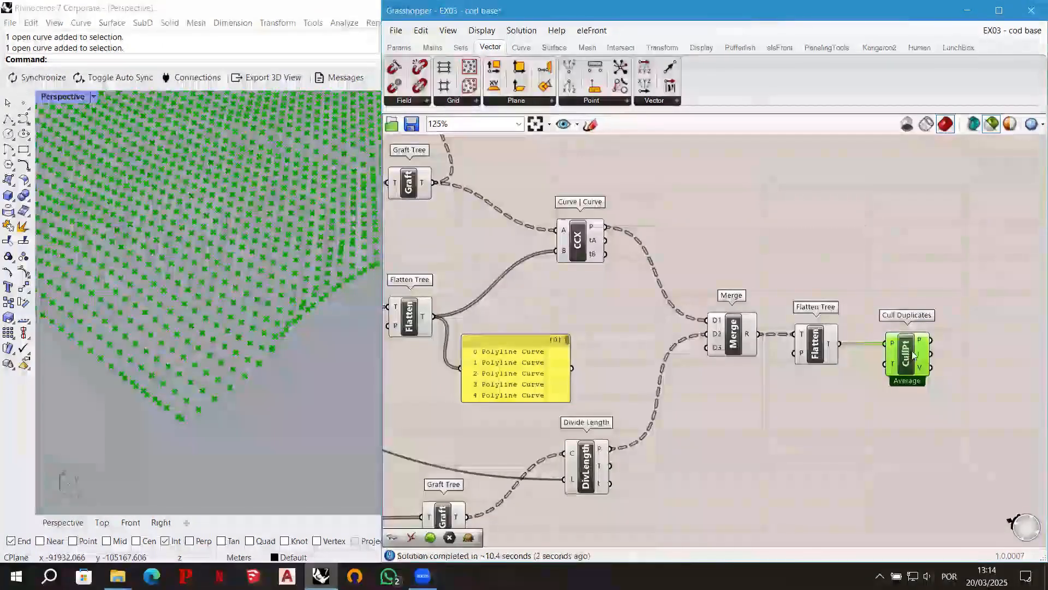
Add a Delaunay Mesh component in line with Cull Duplicates and connect the culled points to its P input.
scroll(926, 335, up, 3)
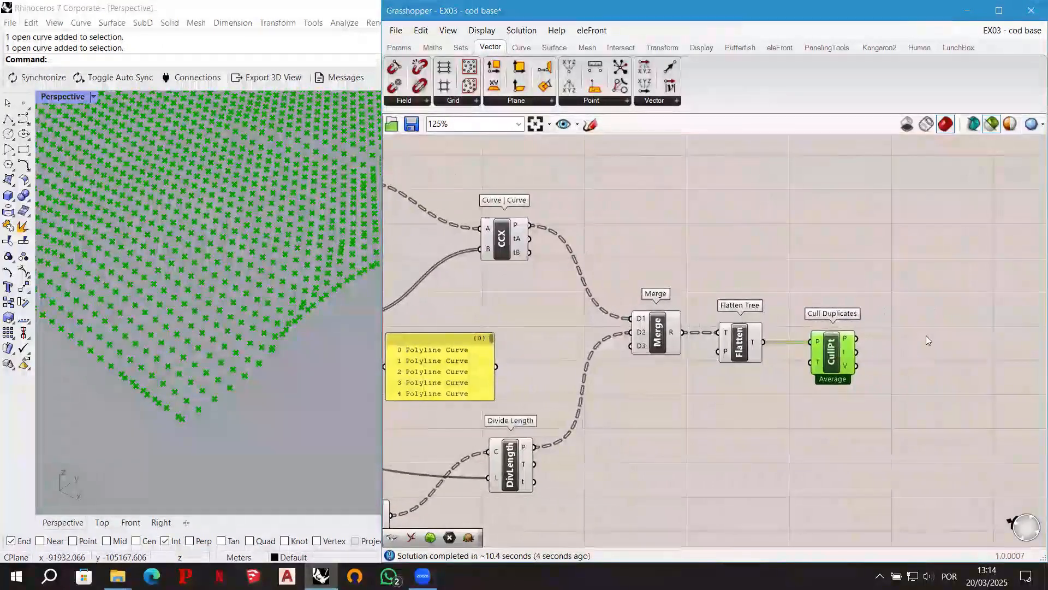
right_drag(926, 336, 850, 325)
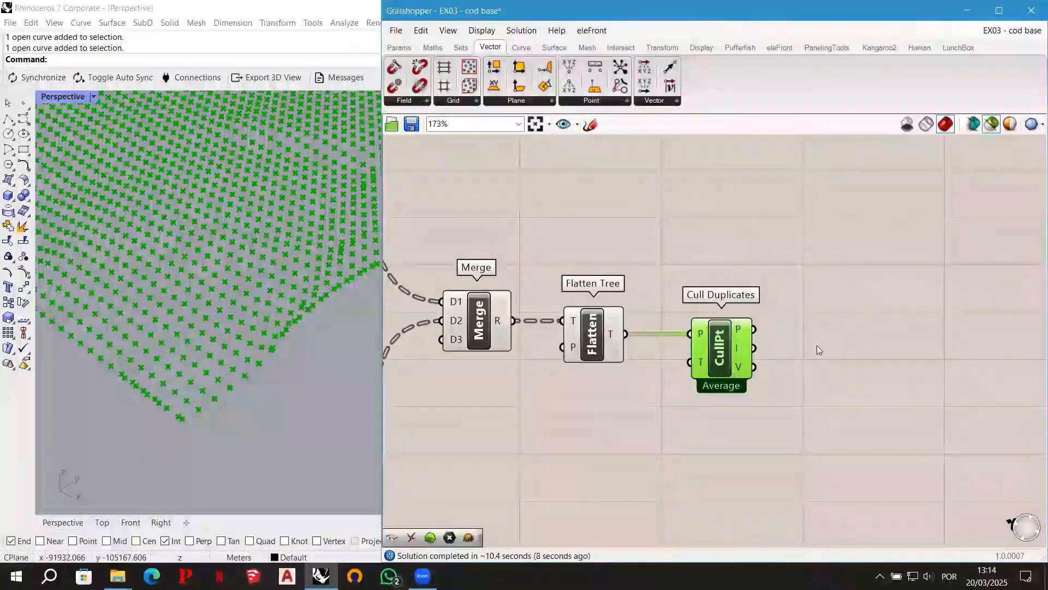
double_click(827, 342)
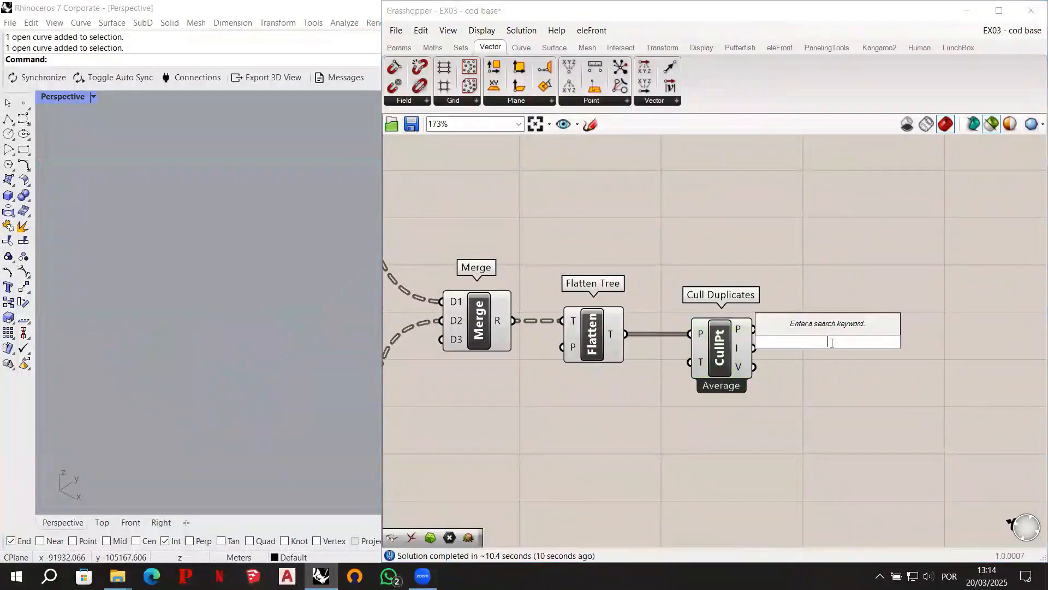
text(delaunay)
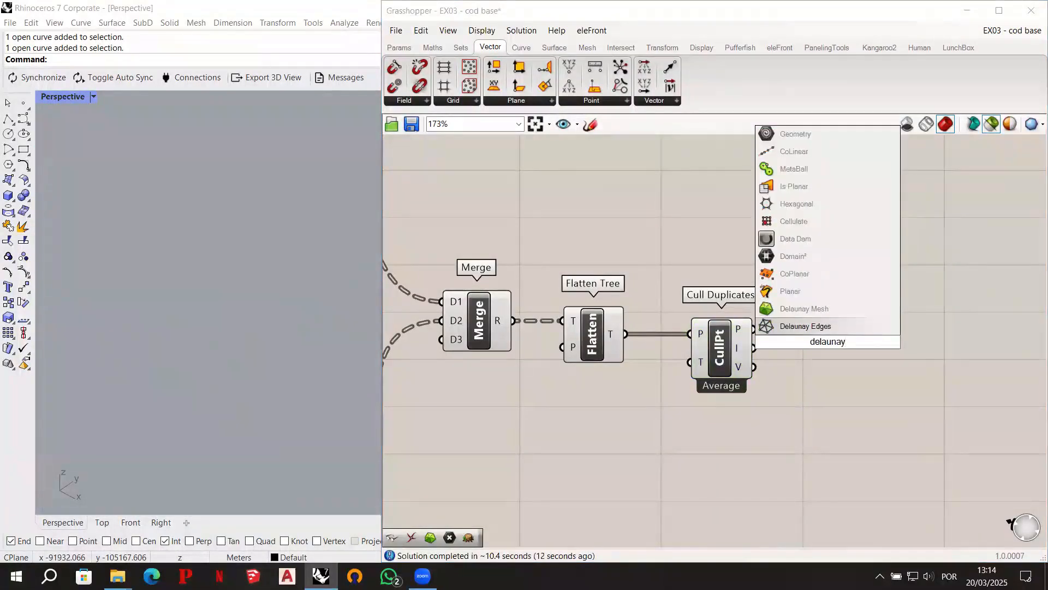
click(826, 310)
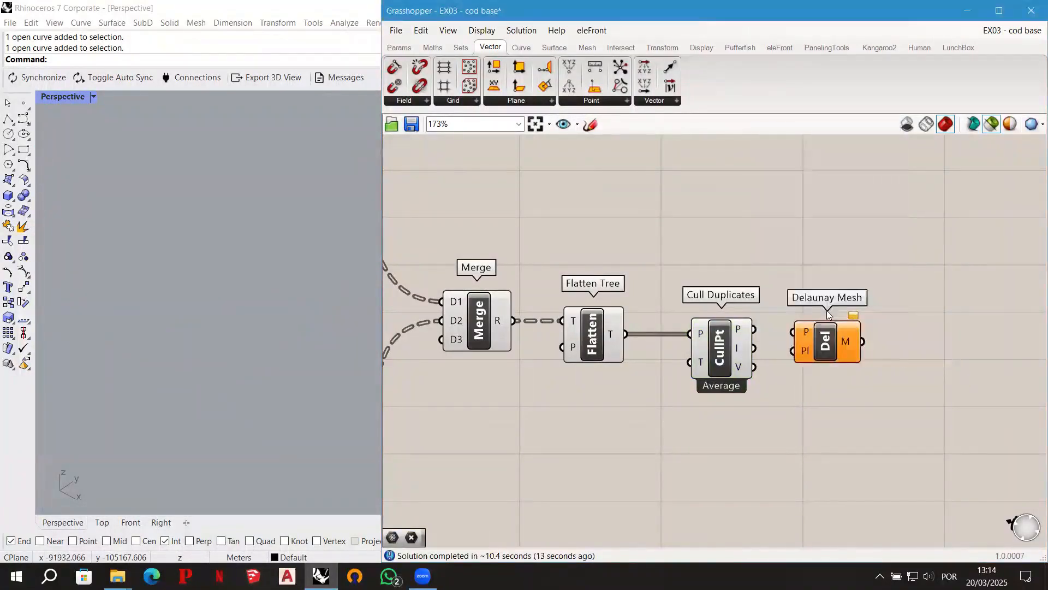
ctrl+alt+click(830, 341)
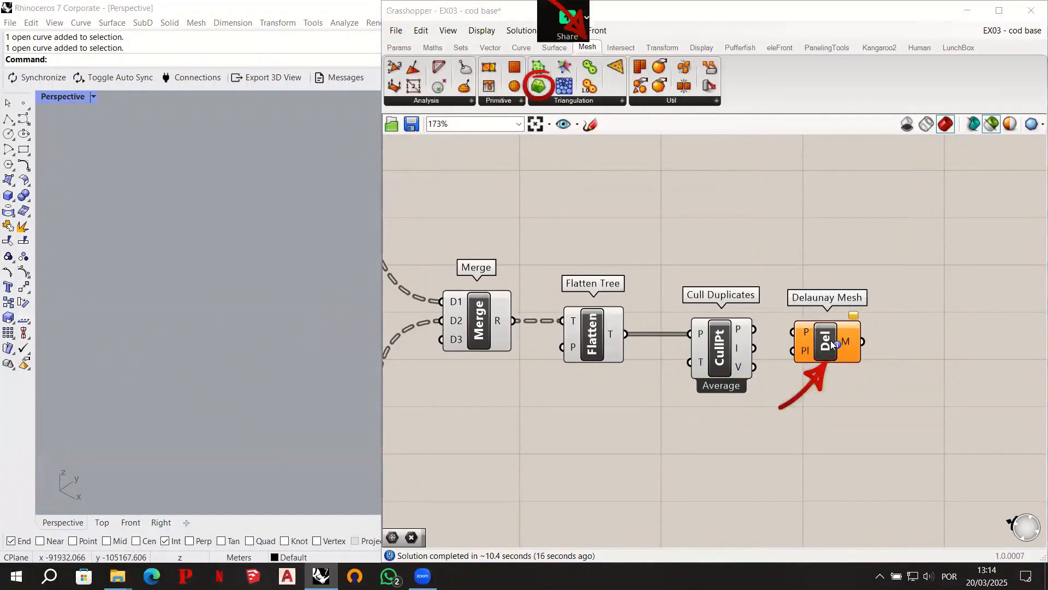
drag(830, 340, 846, 344)
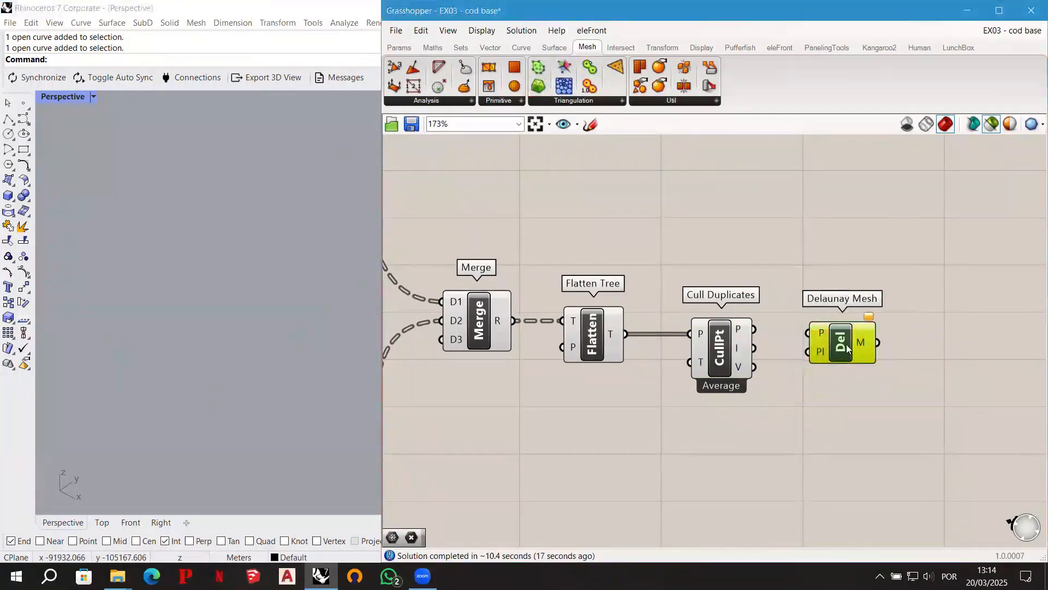
drag(754, 328, 768, 334)
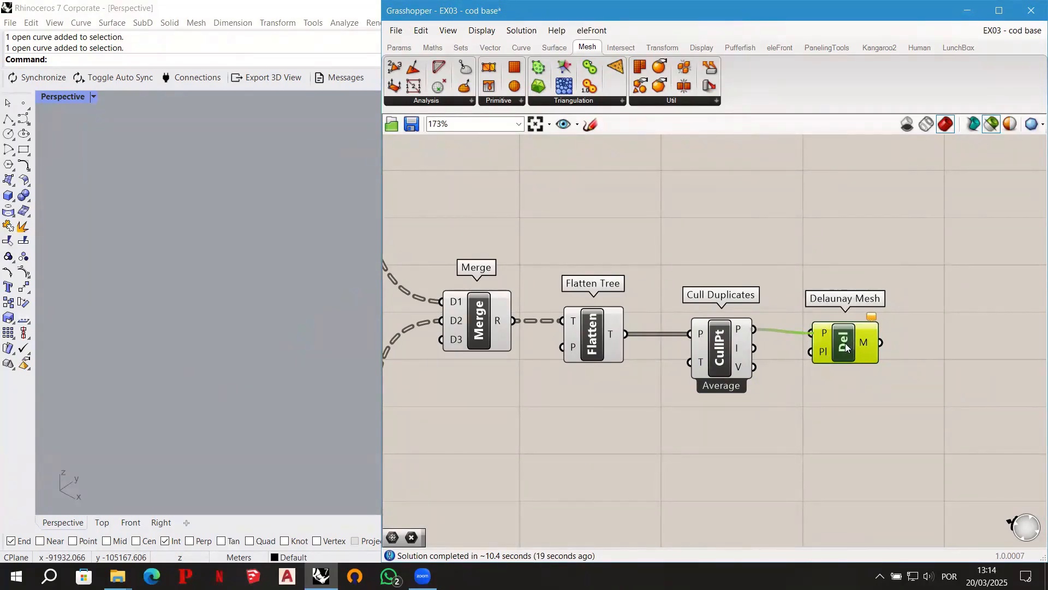
drag(845, 342, 849, 339)
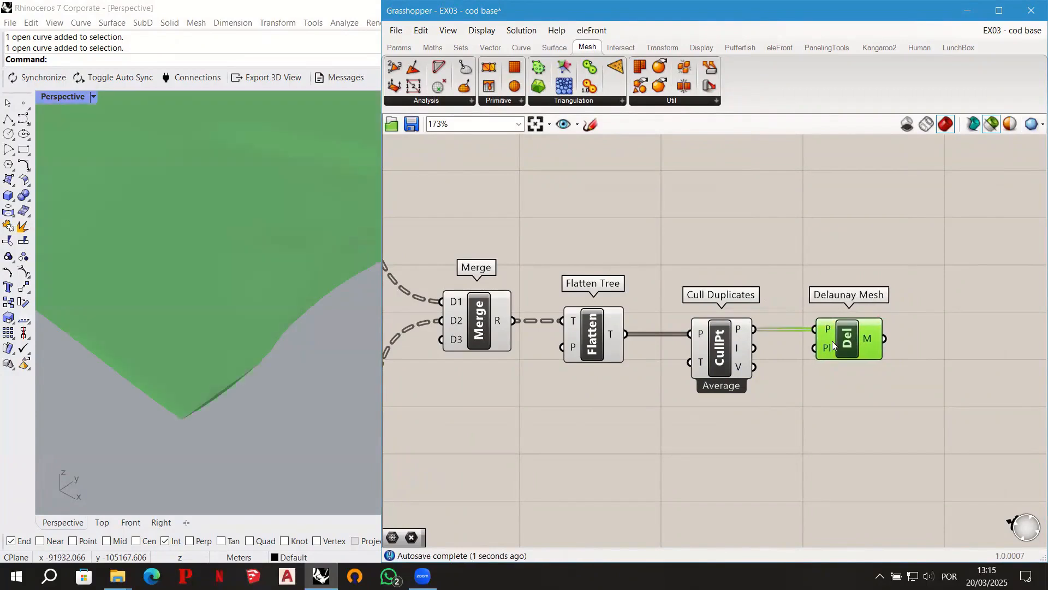
Highlight the PRELIMINARY TERRAIN mesh and examine its surface up close in the Perspective view.
click(249, 306)
right_drag(249, 305, 269, 322)
right_drag(618, 238, 1041, 341)
scroll(715, 262, down, 4)
right_drag(403, 304, 524, 305)
scroll(521, 304, up, 2)
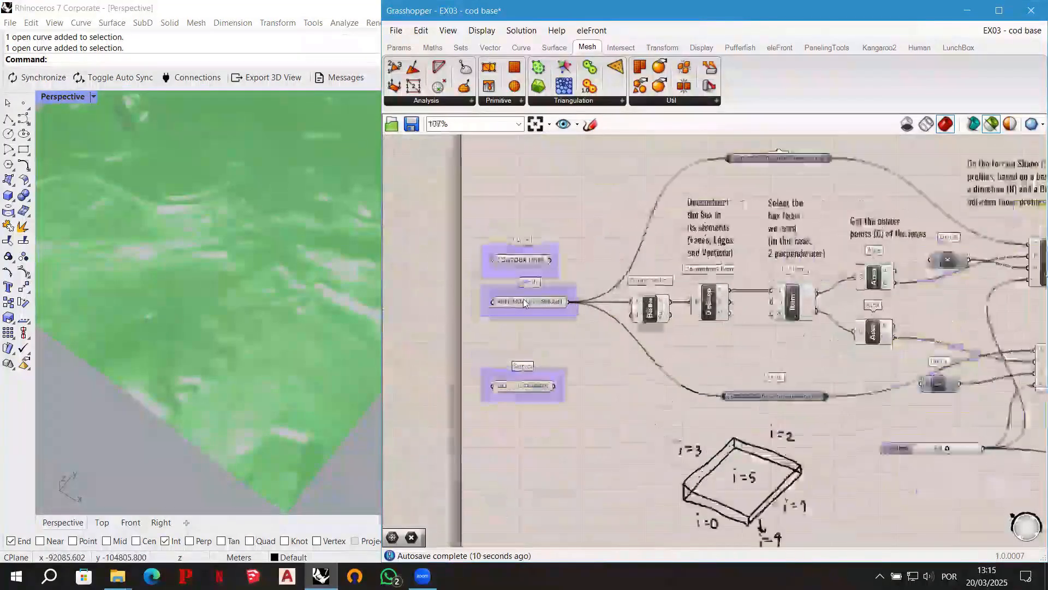
click(524, 304)
scroll(524, 304, up, 3)
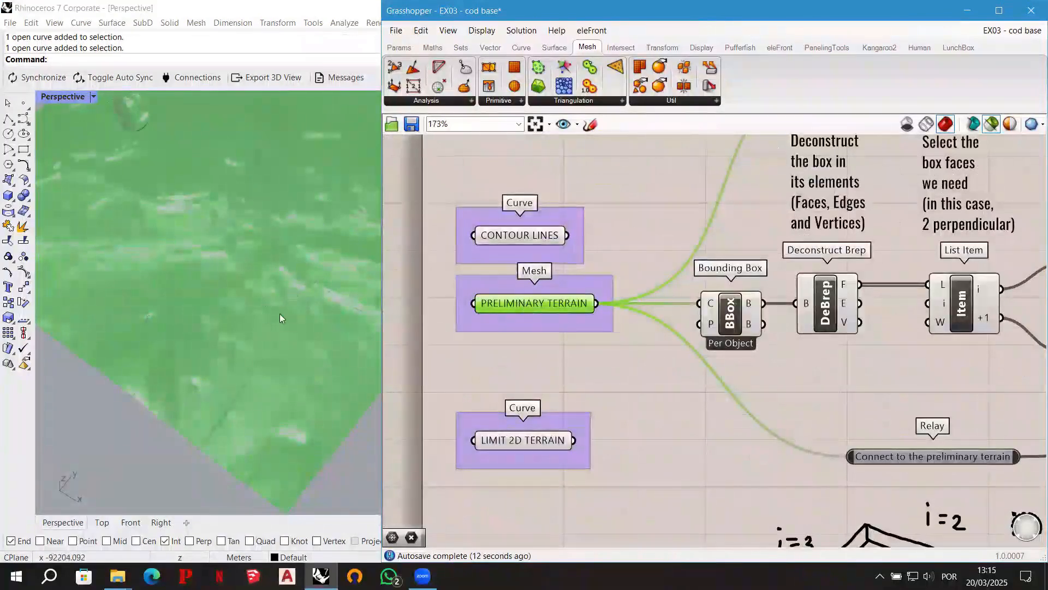
scroll(250, 384, up, 1)
scroll(222, 416, up, 2)
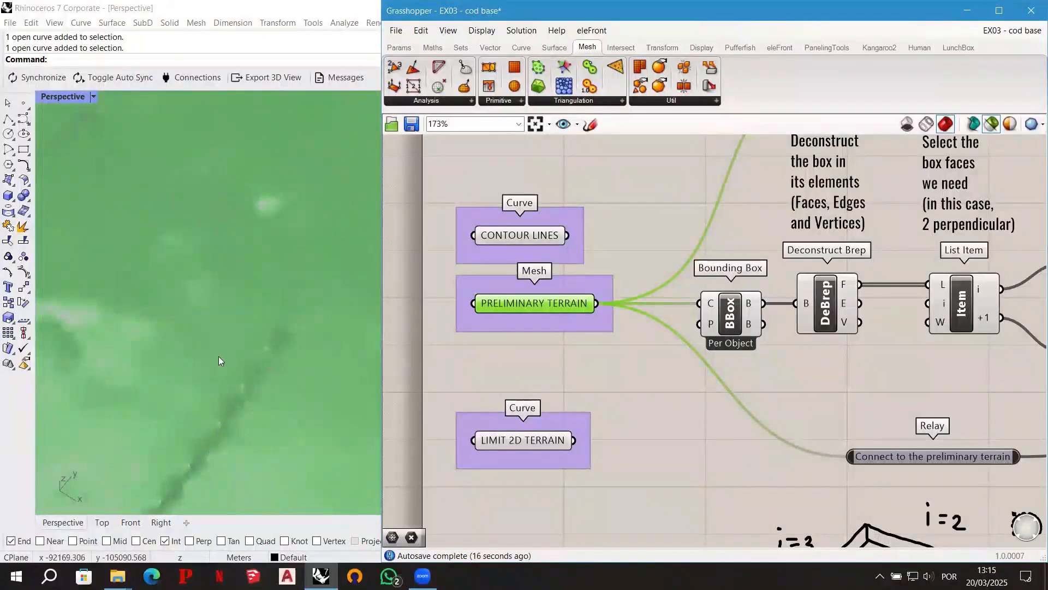
Highlight the Delaunay Mesh and compare its surface with the preliminary terrain in the Perspective view.
scroll(554, 299, down, 8)
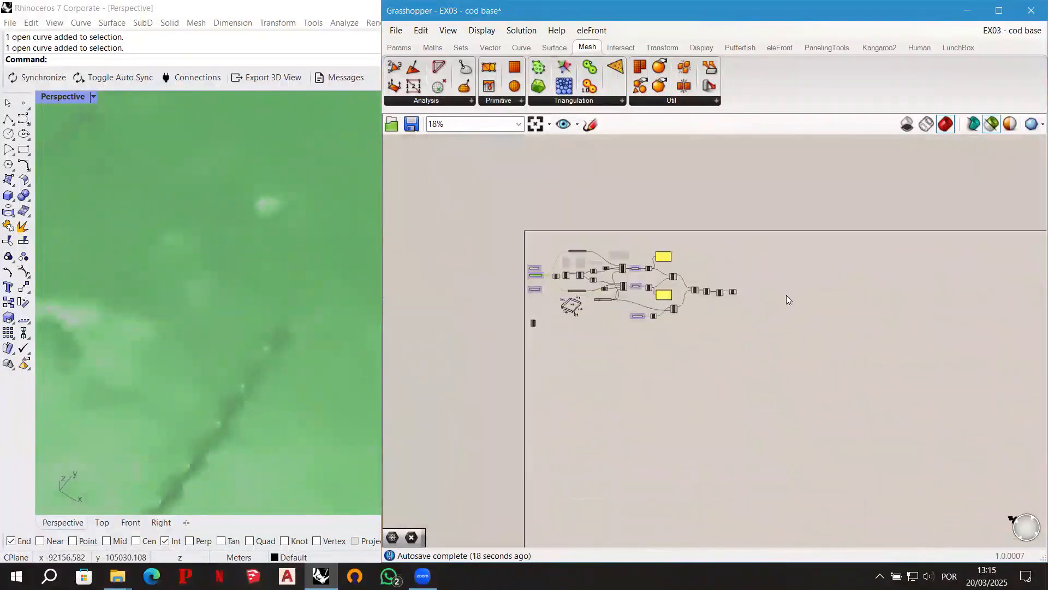
scroll(739, 307, up, 10)
scroll(253, 344, up, 2)
scroll(272, 368, down, 5)
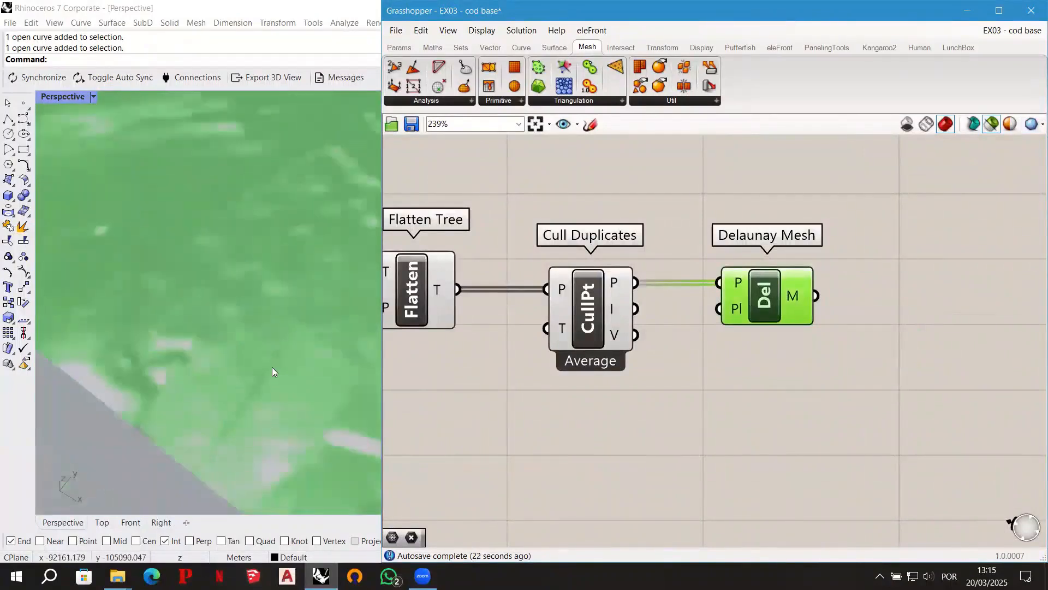
right_drag(284, 374, 283, 374)
scroll(841, 322, down, 5)
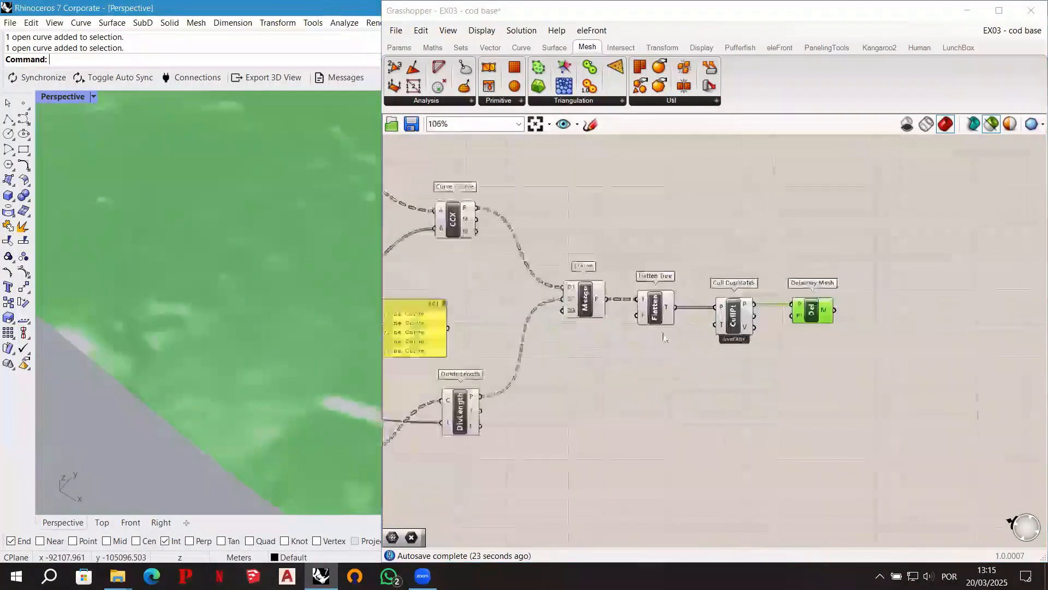
Review the Distance slider driving both Contour components and Divide Length, and inspect the Delaunay terrain it produces.
right_drag(815, 332, 920, 338)
right_drag(476, 333, 591, 340)
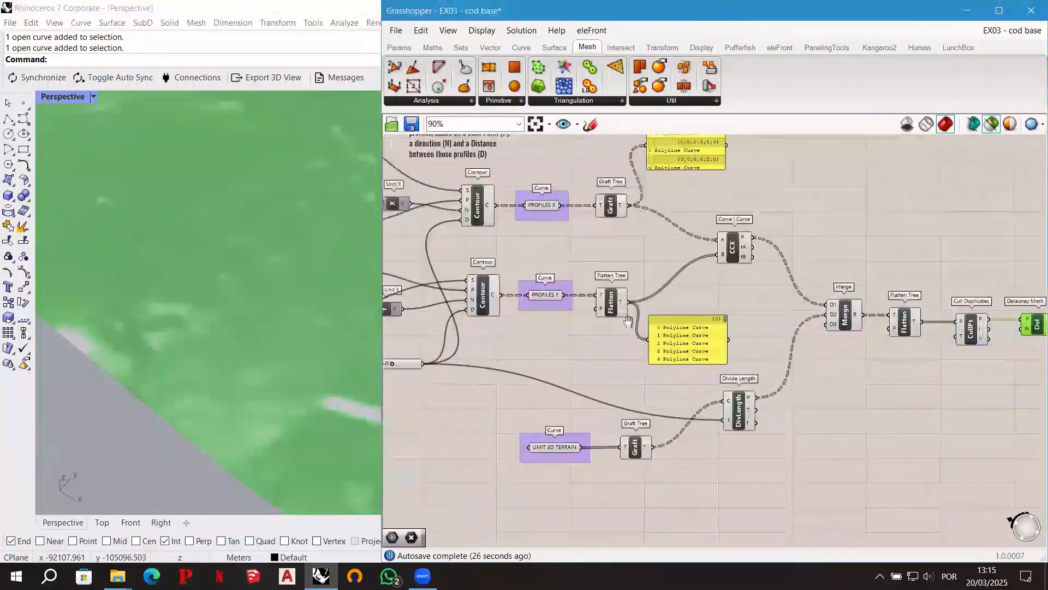
right_drag(410, 312, 478, 304)
scroll(453, 356, up, 3)
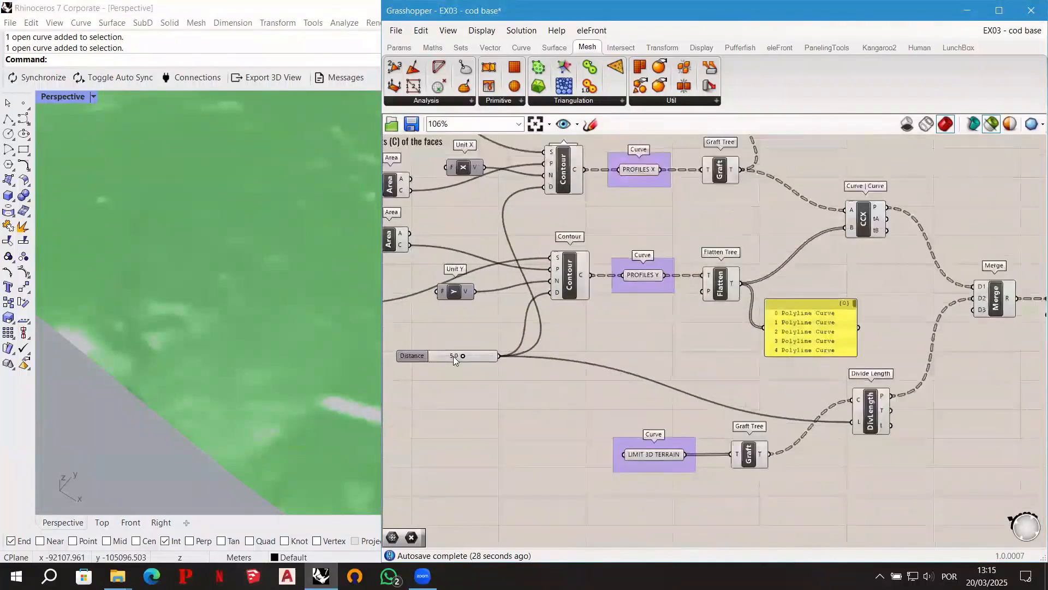
scroll(460, 345, down, 3)
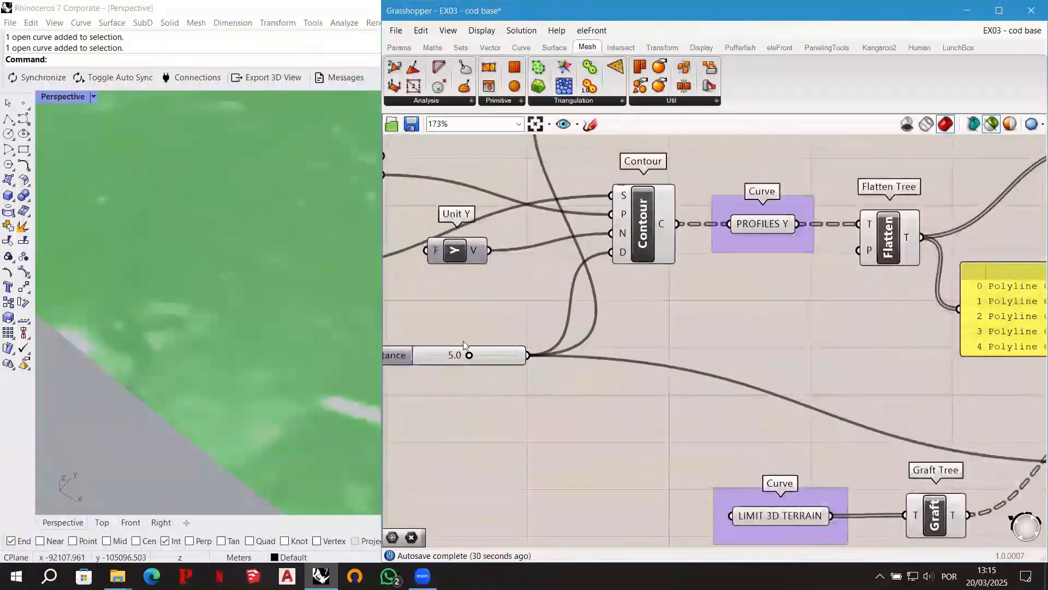
right_drag(481, 329, 465, 395)
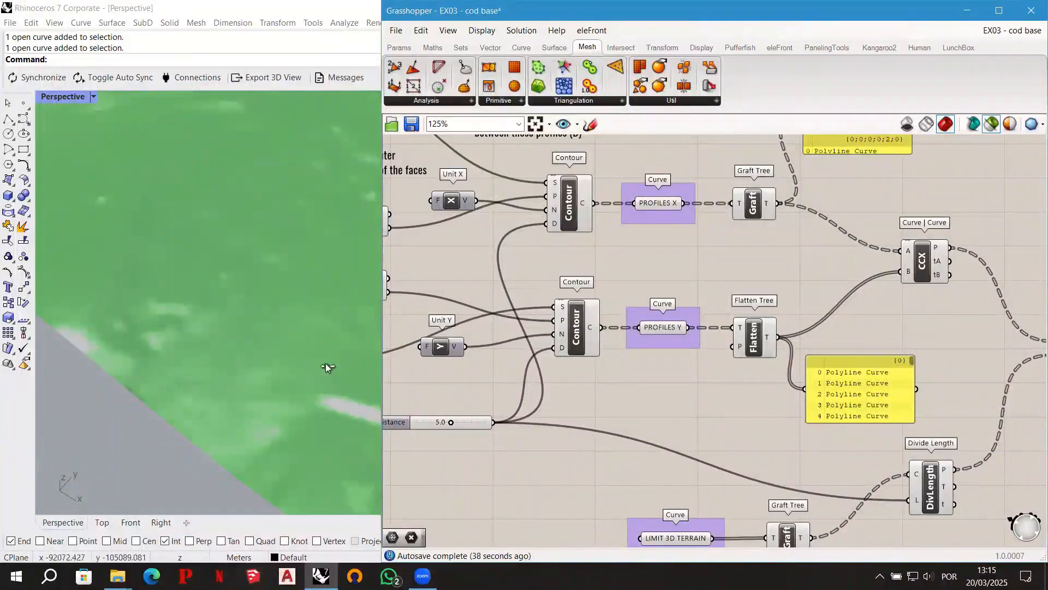
scroll(484, 360, down, 2)
right_drag(817, 350, 616, 340)
scroll(928, 339, up, 1)
scroll(916, 365, up, 3)
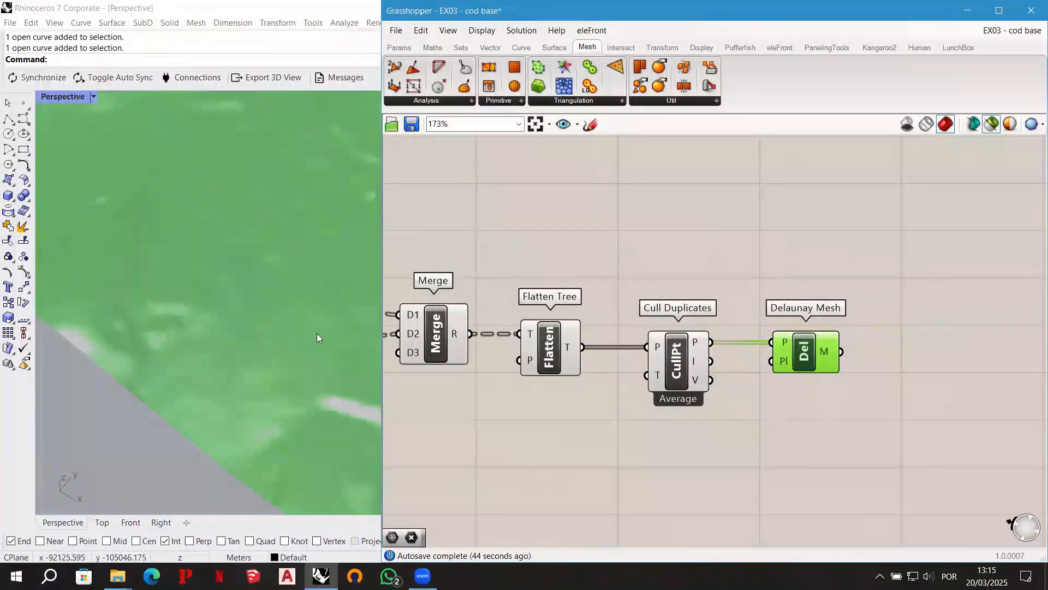
scroll(317, 313, up, 2)
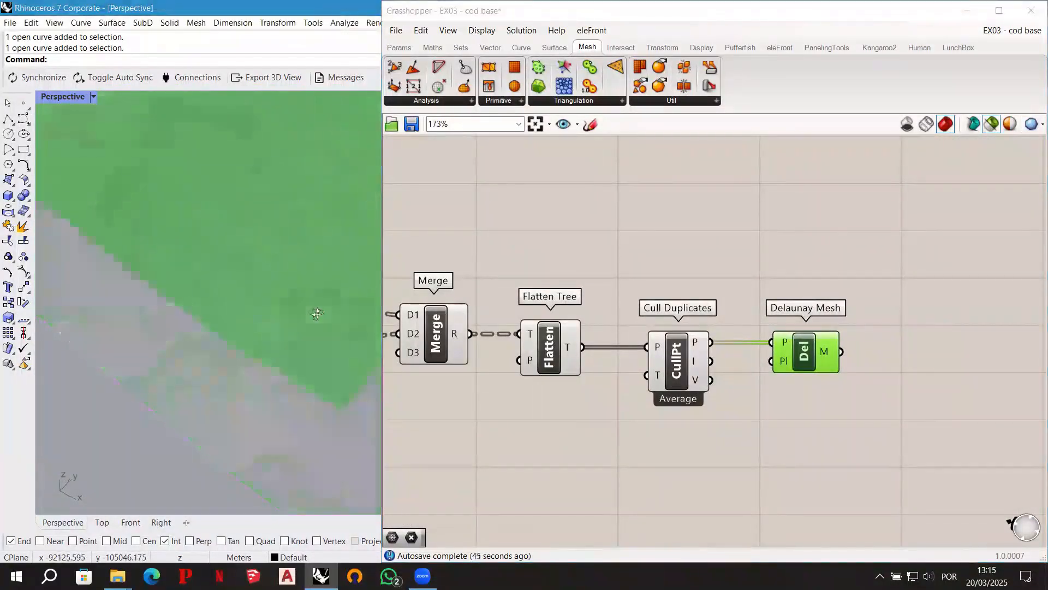
Add a Mesh parameter after Delaunay Mesh and connect the M output to it.
double_click(881, 348)
text(mesh)
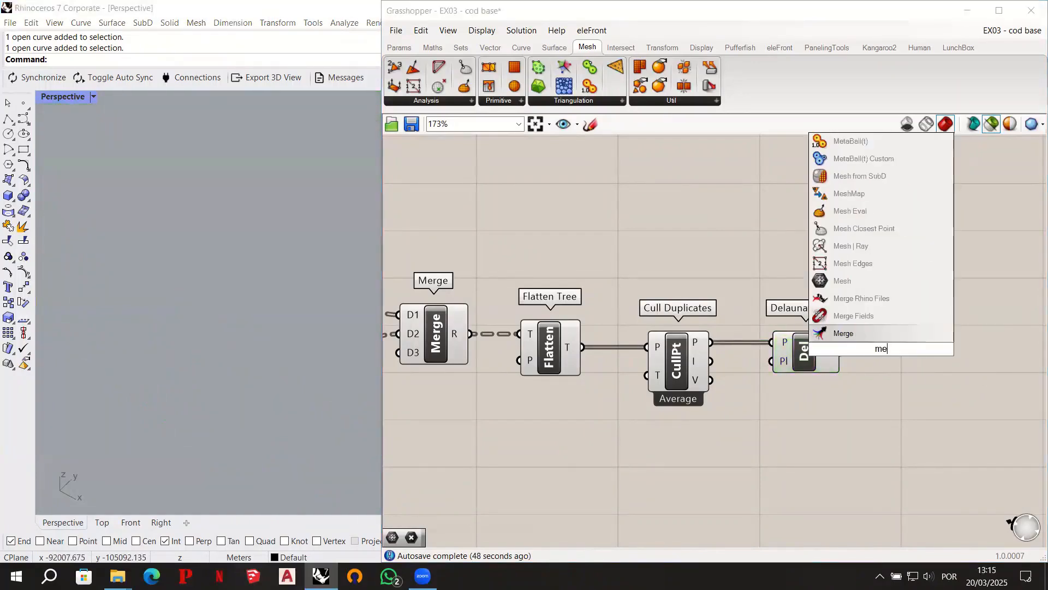
key(Return)
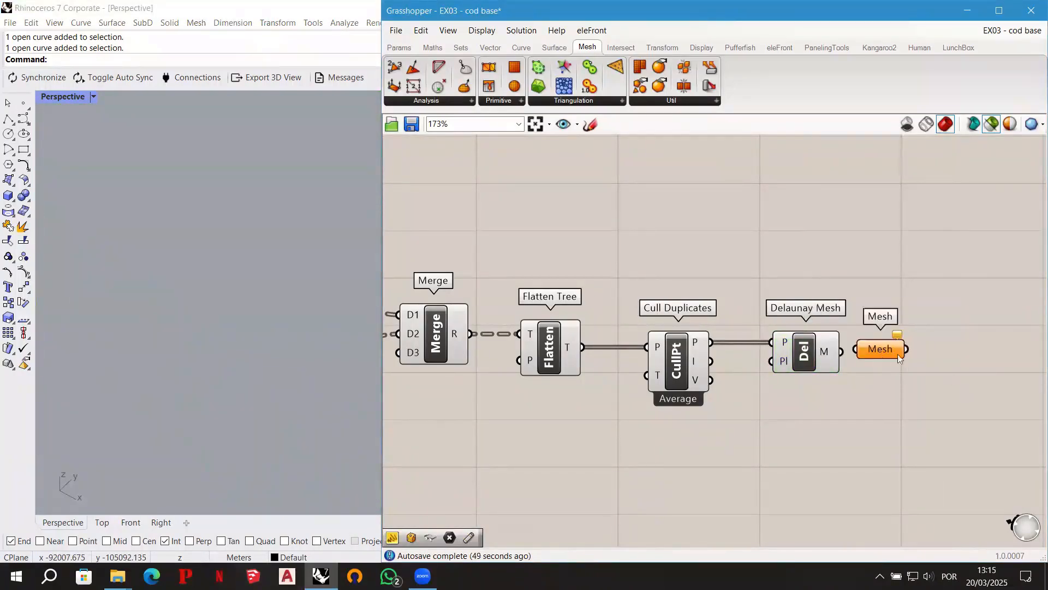
drag(898, 354, 931, 356)
drag(842, 353, 905, 355)
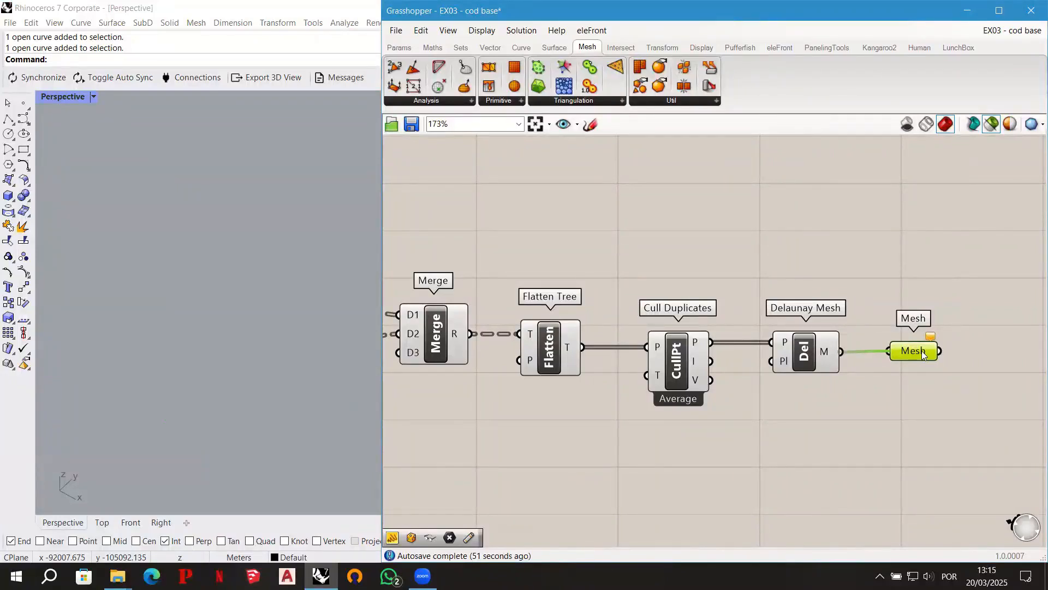
drag(917, 354, 922, 356)
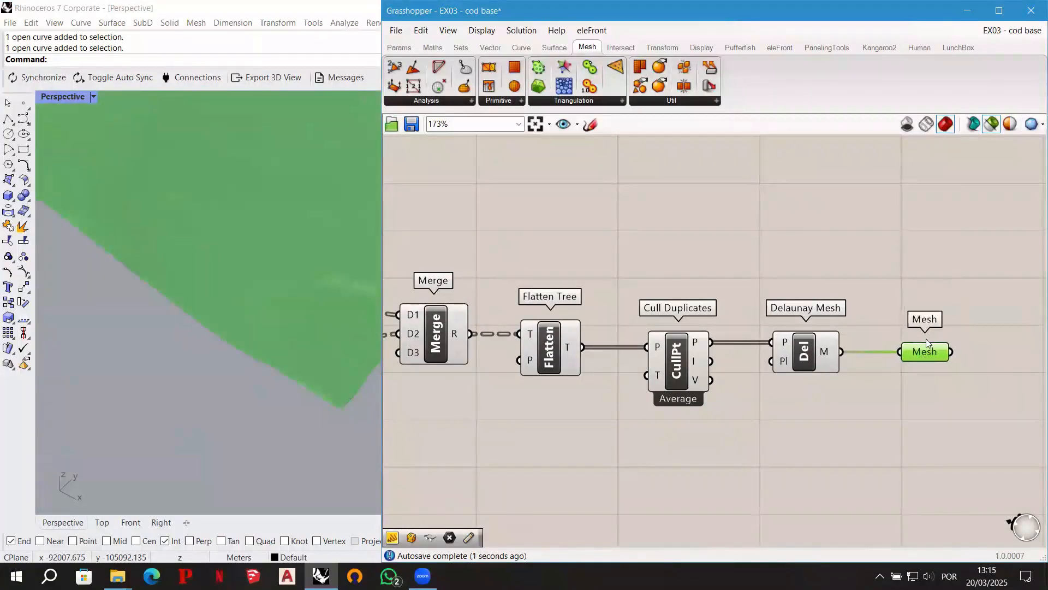
Rename the Mesh parameter as FINAL 3D TERRAIN.
right_click(926, 350)
key(ctrl+a)
text(FINA)
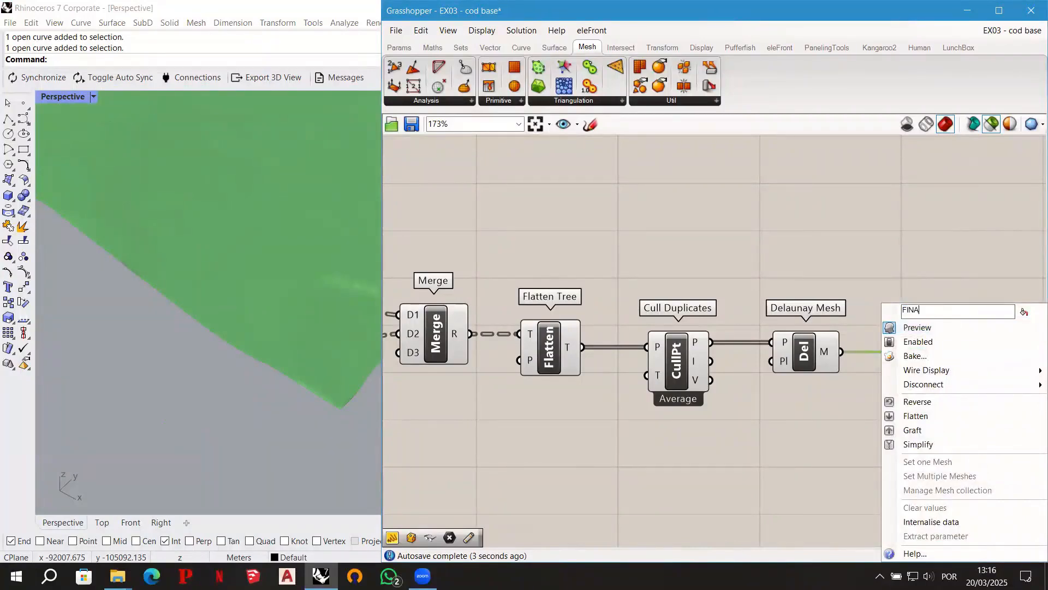
text(L 3D TERRAIN)
click(934, 209)
Put the FINAL 3D TERRAIN Mesh parameter in its own group on the canvas.
drag(970, 286, 917, 365)
middle_click(924, 342)
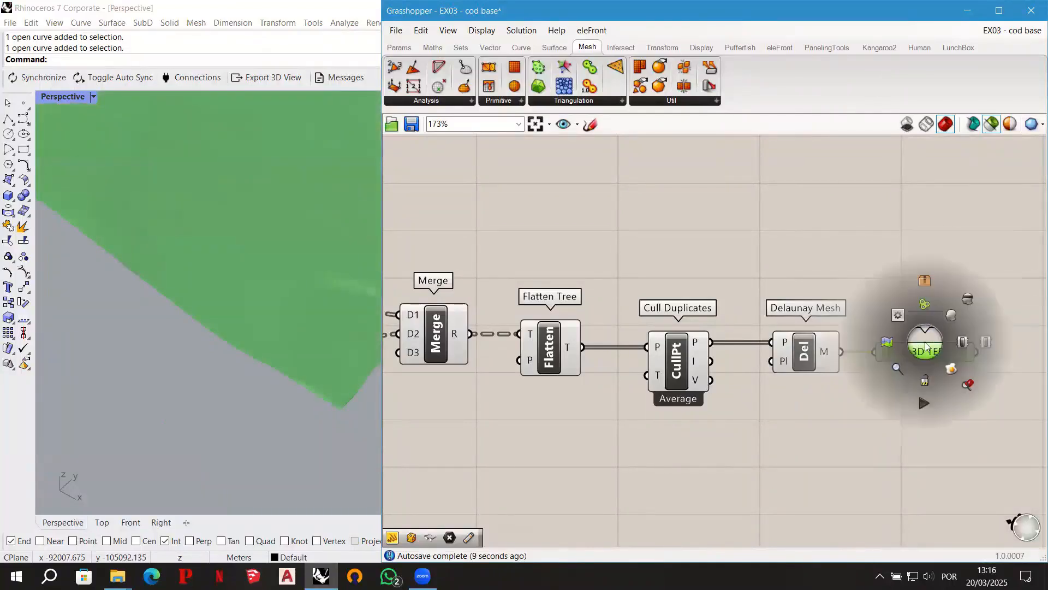
click(923, 312)
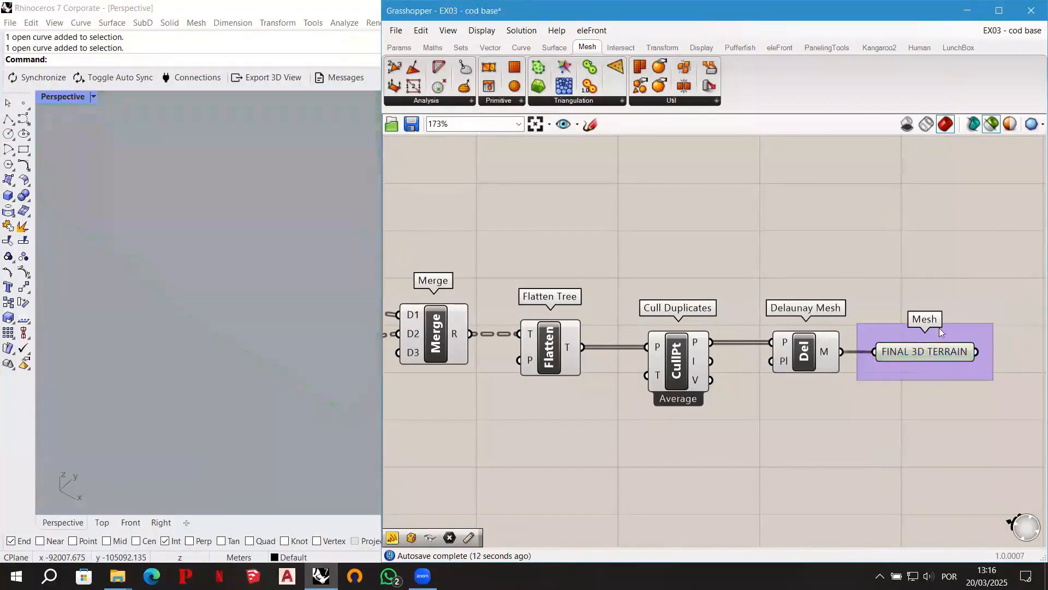
Internalise the data of the FINAL 3D TERRAIN parameter so it no longer depends on Delaunay Mesh.
click(925, 351)
right_click(925, 352)
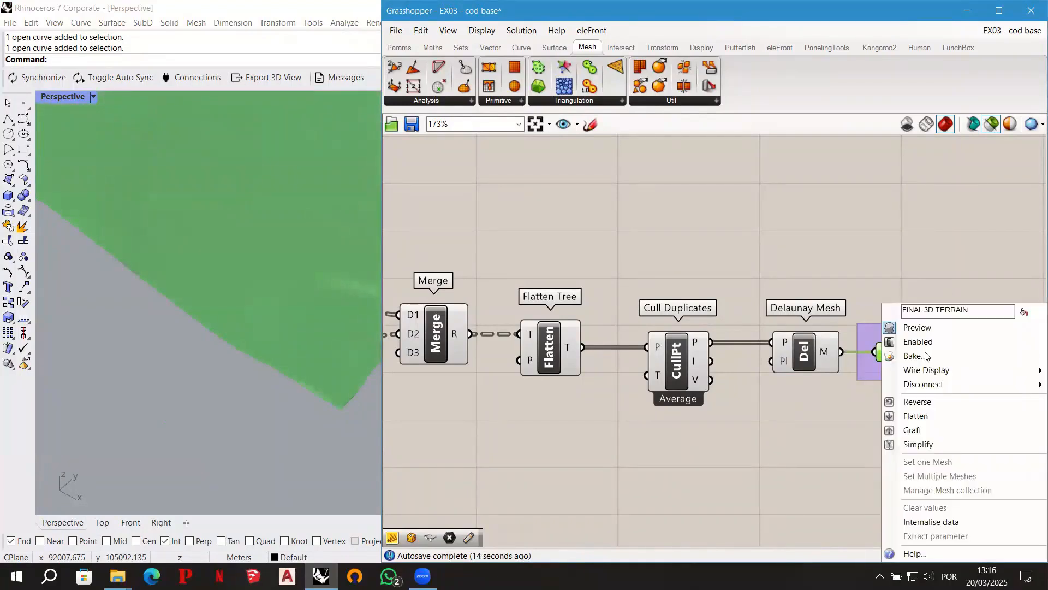
click(964, 522)
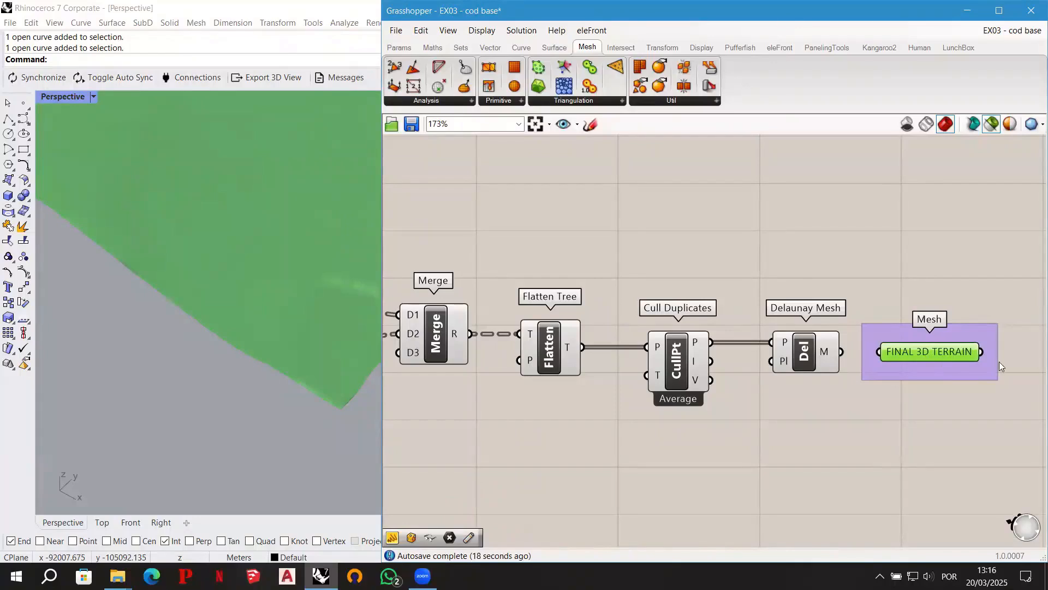
Bake the FINAL 3D TERRAIN mesh onto the TERRAIN 3D FINAL layer with colour by layer.
right_click(928, 354)
click(945, 372)
click(946, 301)
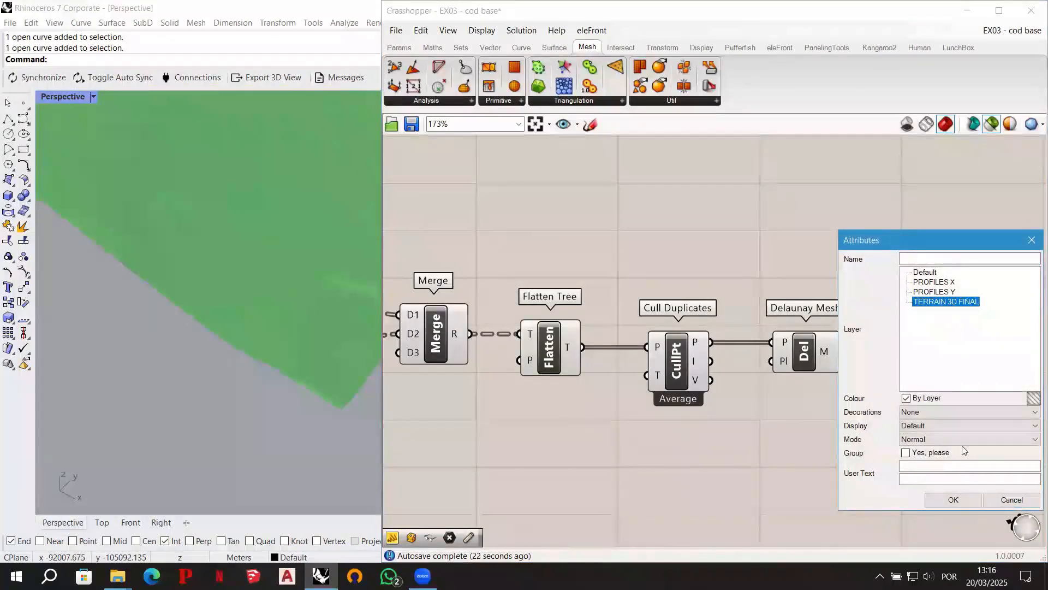
click(954, 499)
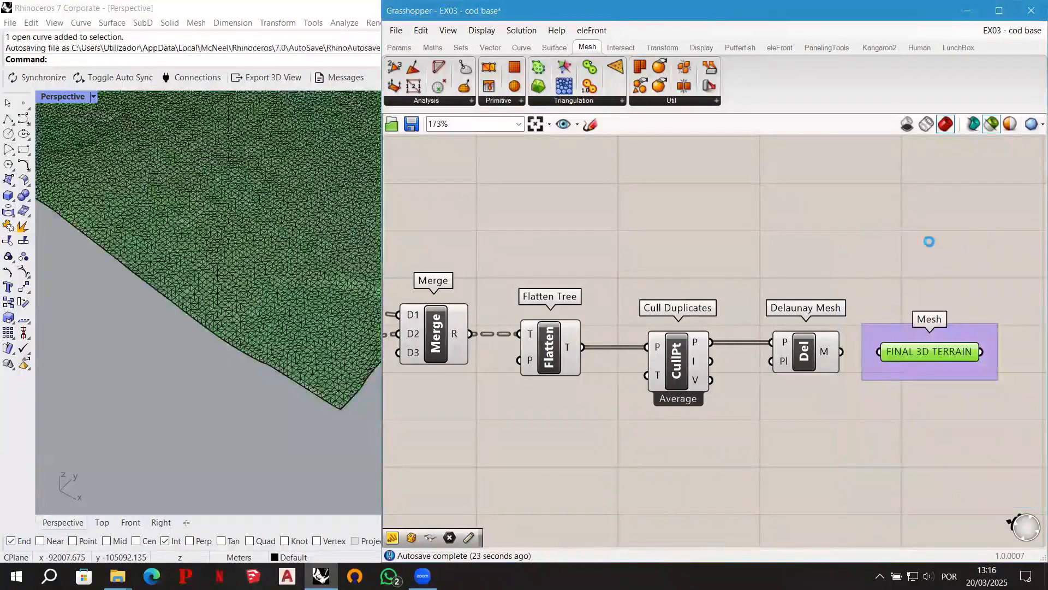
Switch to Rhino and show the baked terrain in Rendered display mode in the Perspective view.
click(967, 10)
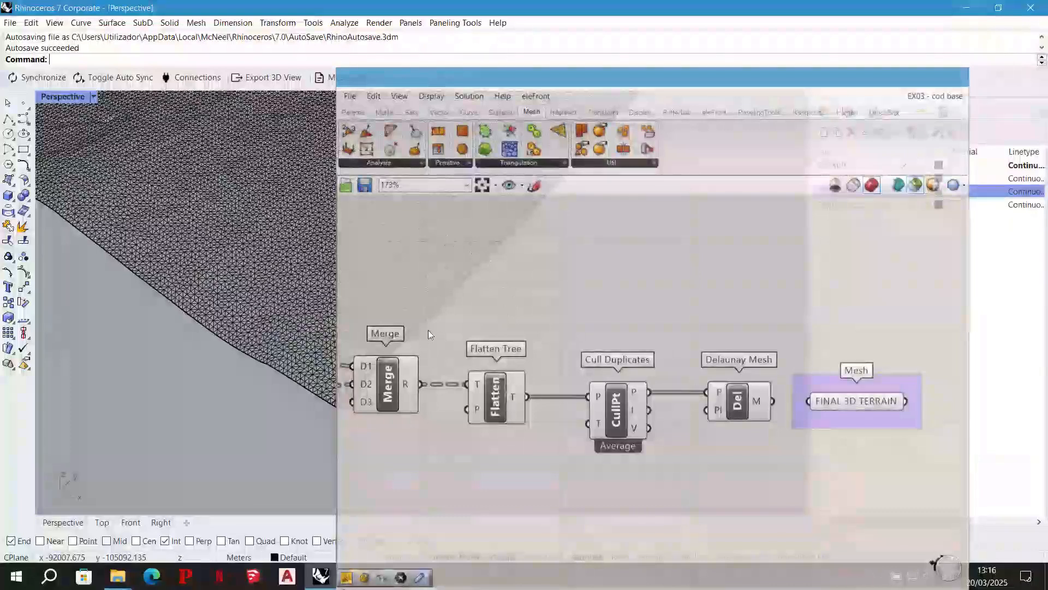
scroll(429, 332, up, 6)
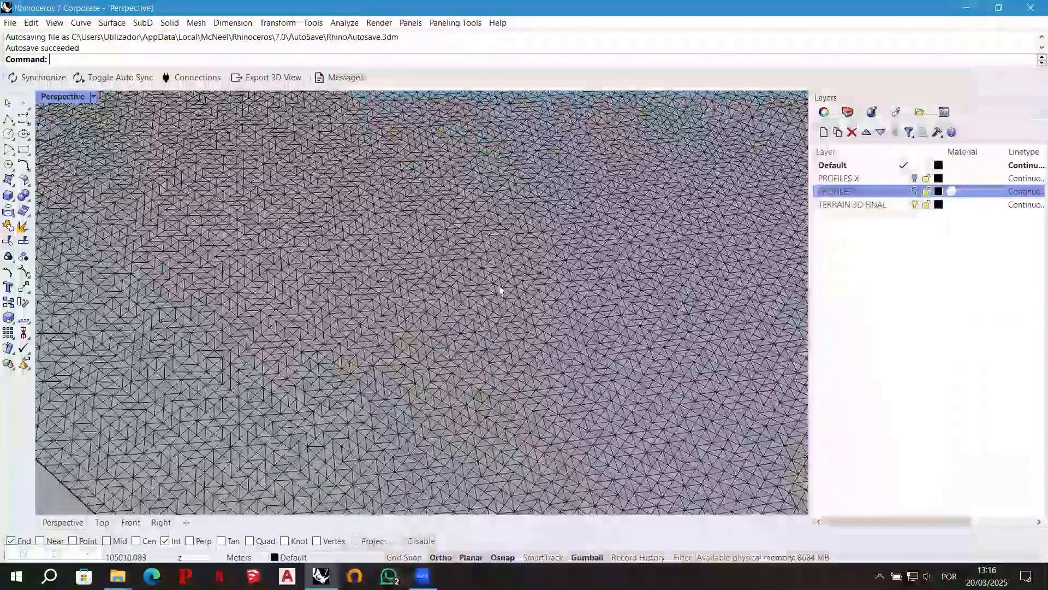
scroll(182, 195, down, 5)
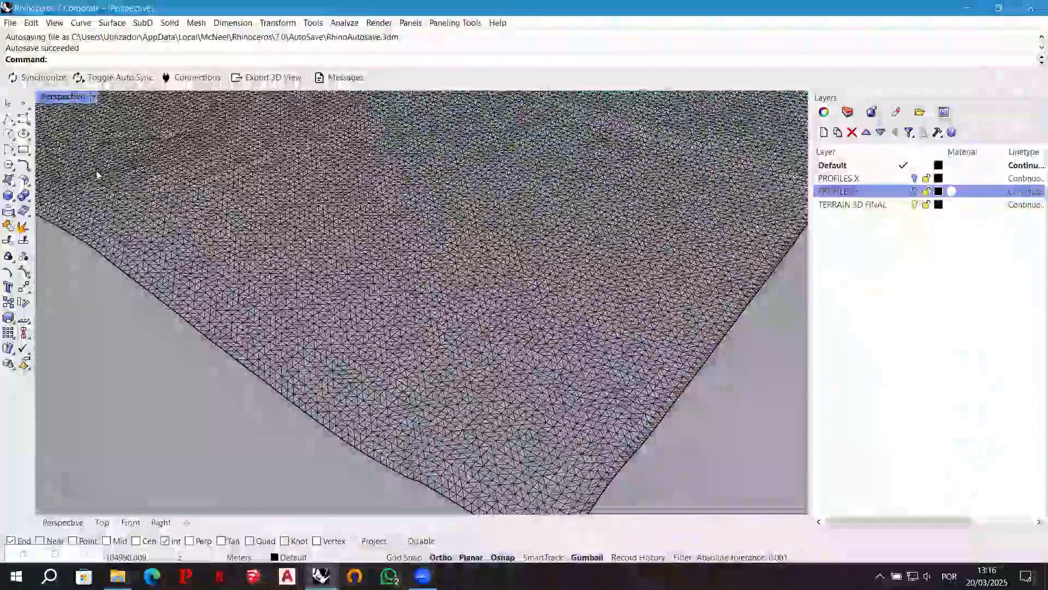
key(ctrl+alt+r)
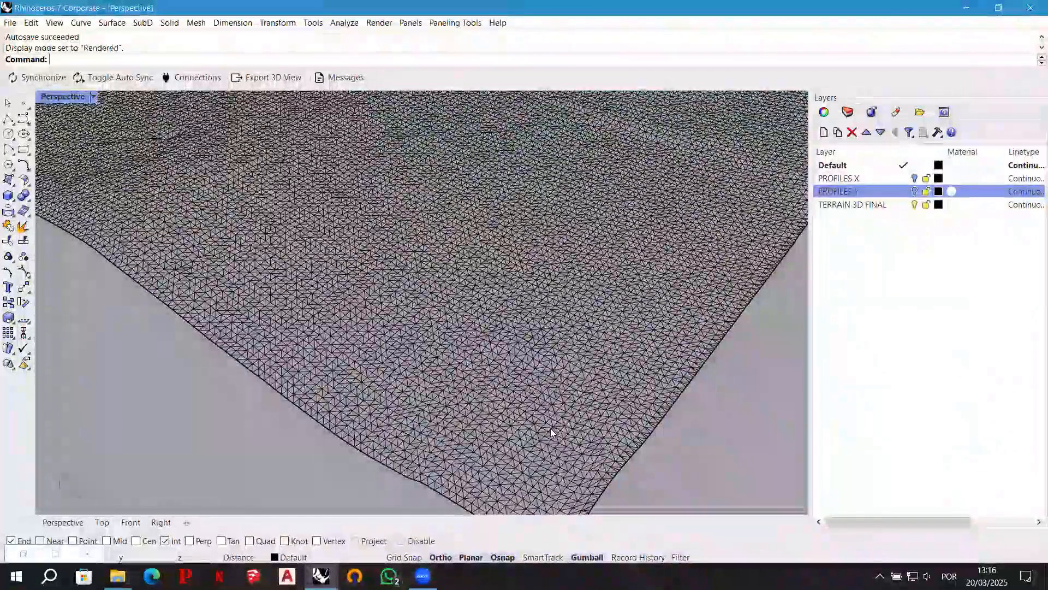
scroll(550, 433, down, 8)
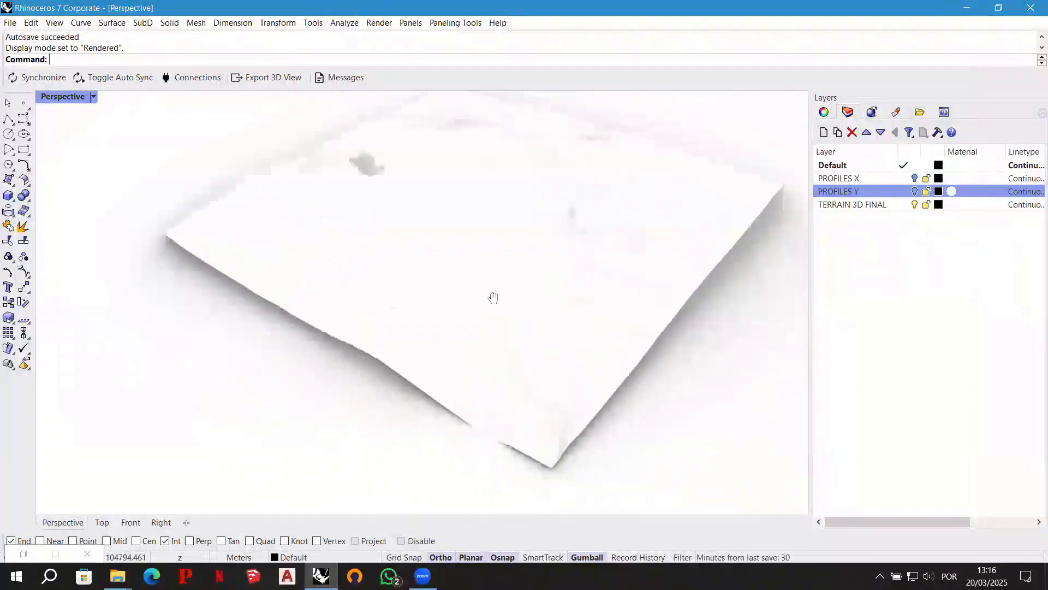
right_drag(471, 332, 720, 217)
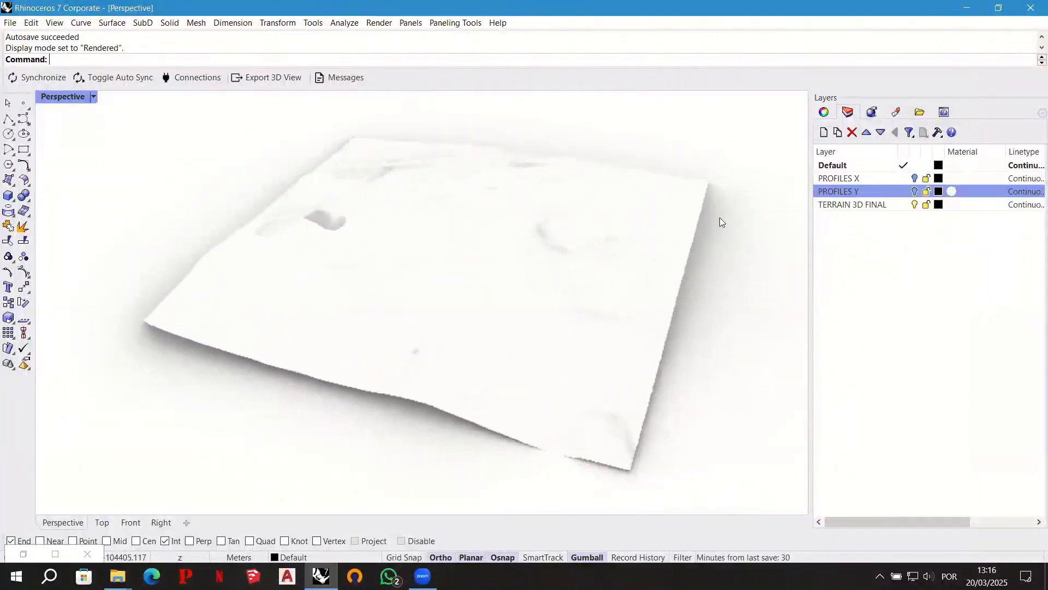
Turn on the PROFILES X and PROFILES Y layers and inspect the profile curves over the terrain up close.
click(915, 179)
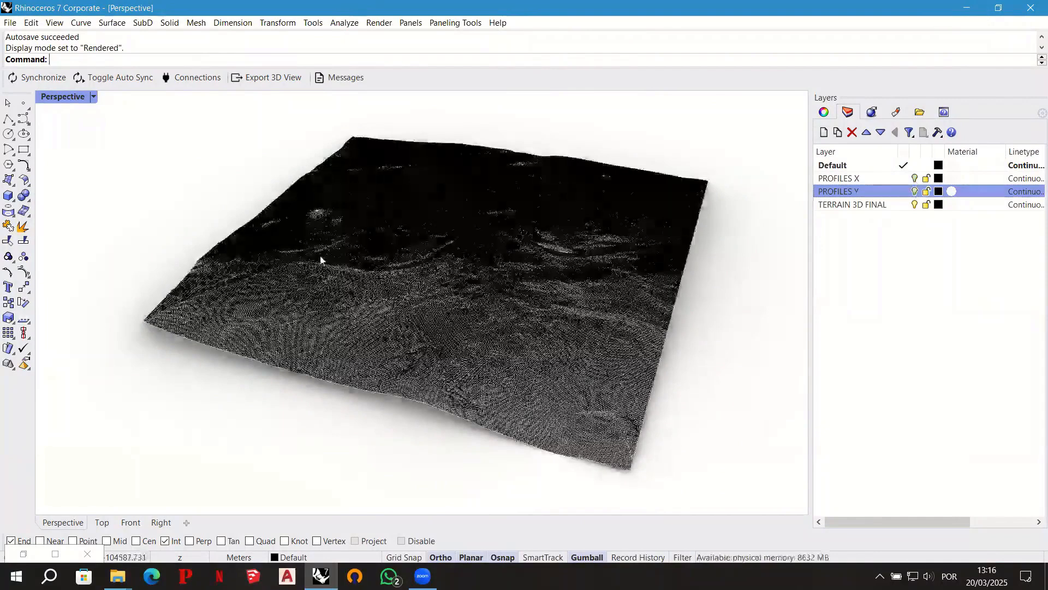
scroll(322, 280, up, 5)
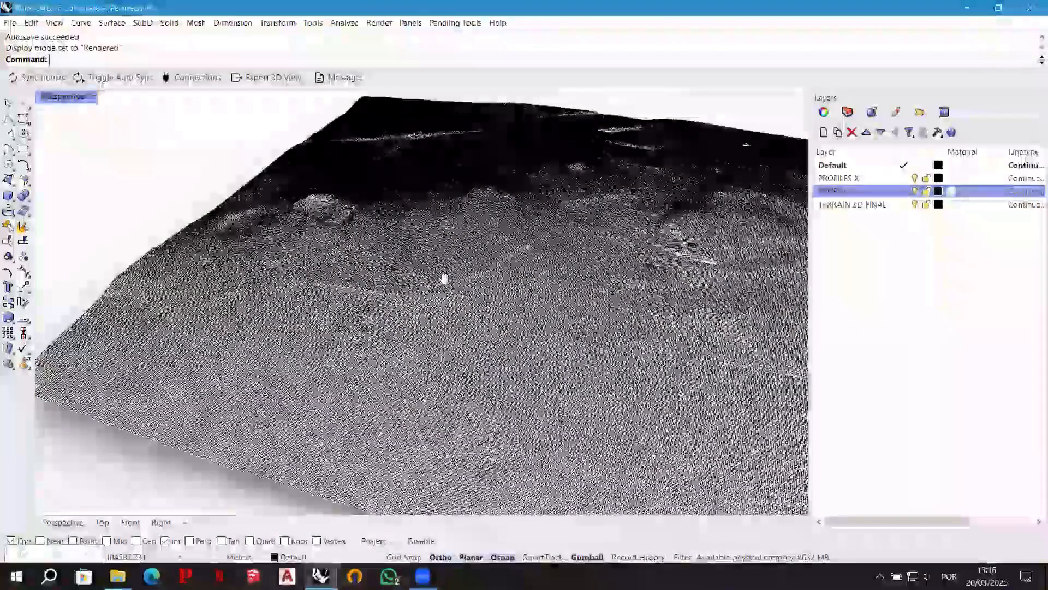
scroll(444, 279, up, 5)
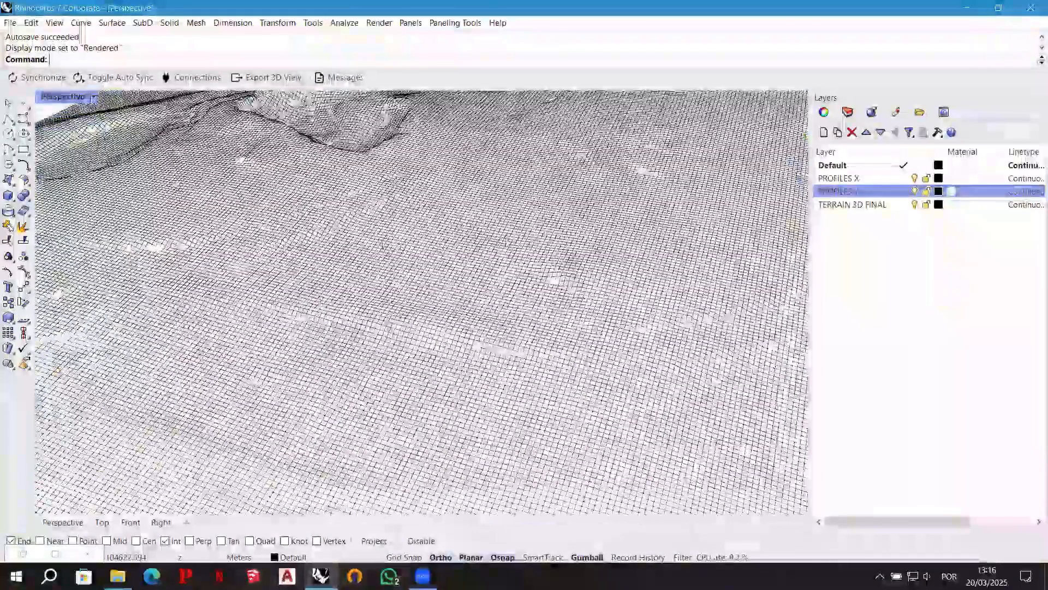